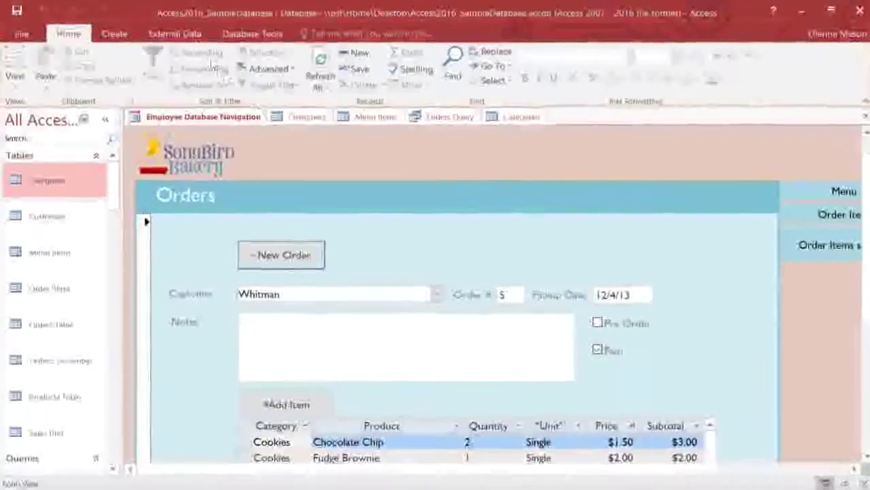
pyautogui.click(174, 34)
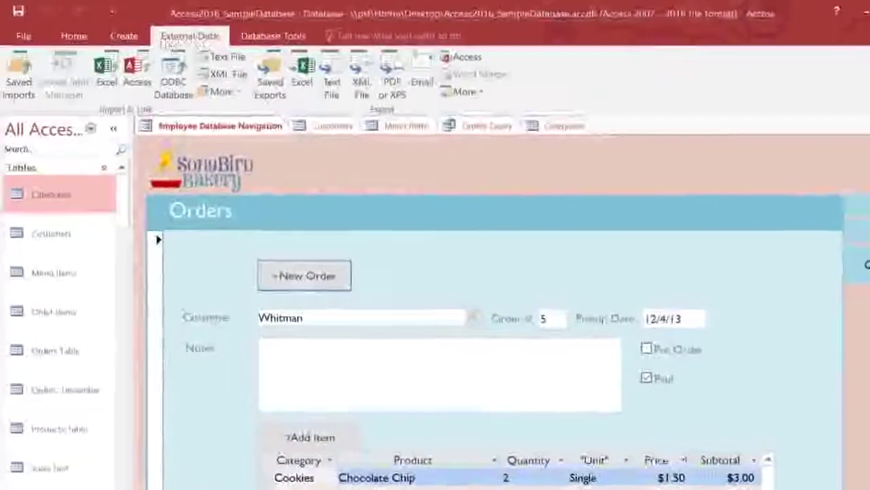
pyautogui.click(128, 39)
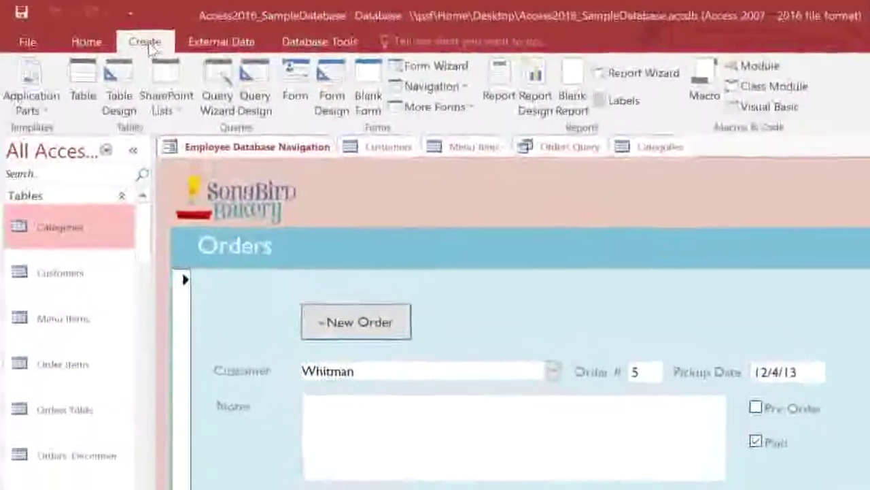
pyautogui.click(98, 43)
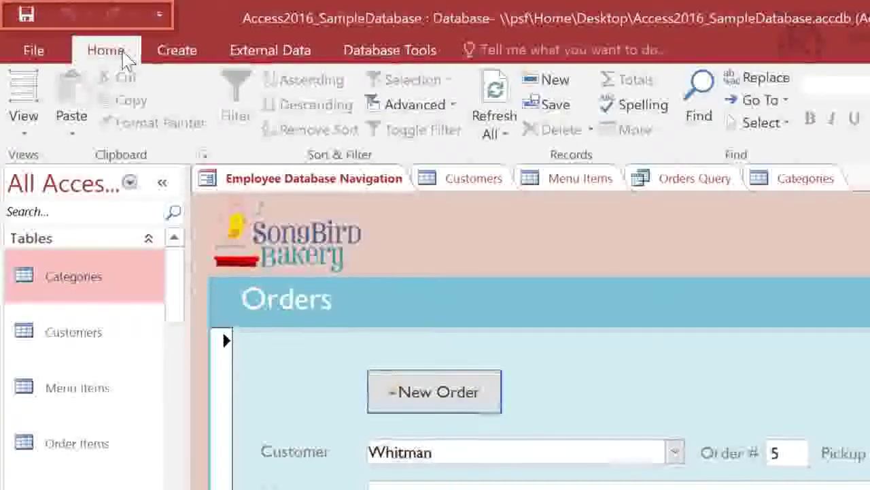
pyautogui.click(165, 13)
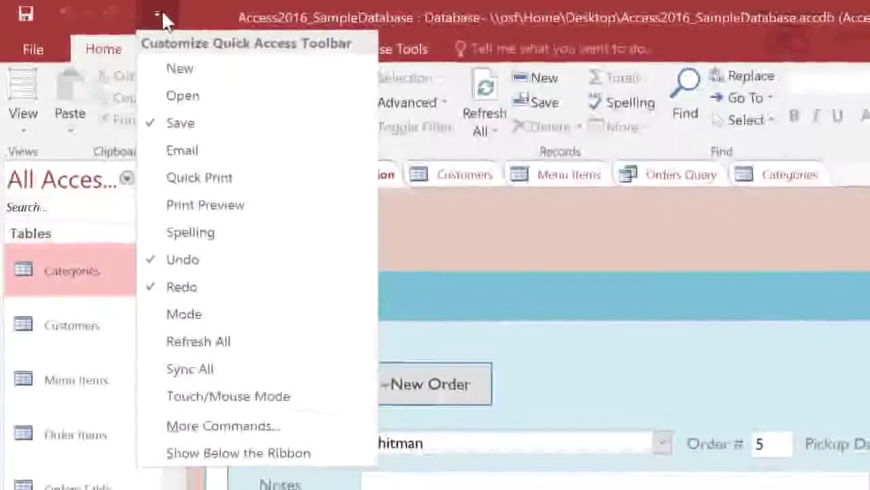
pyautogui.click(163, 10)
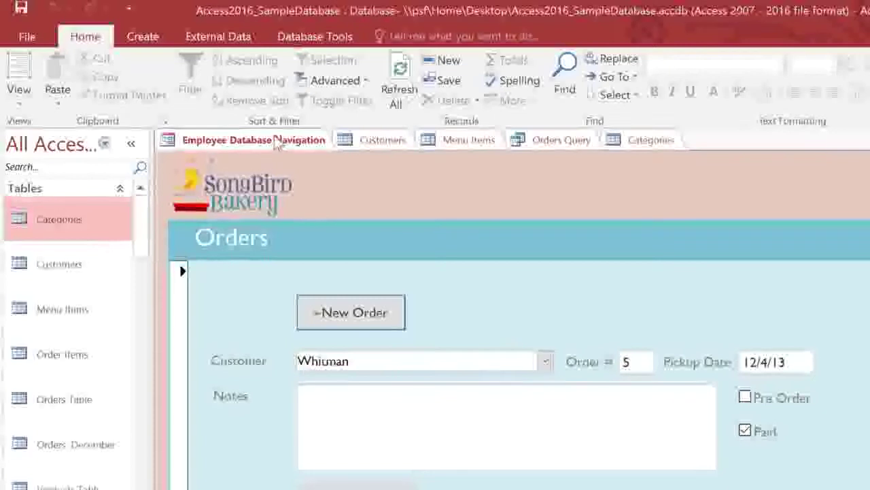
pyautogui.click(518, 132)
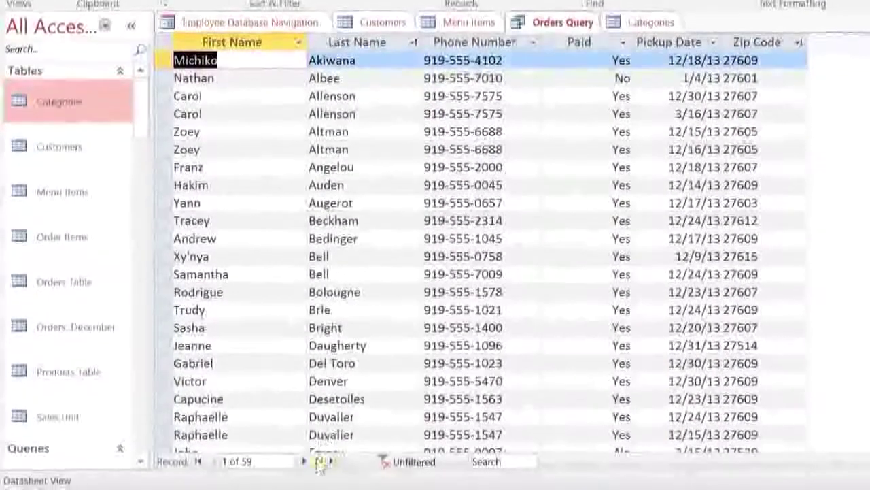
pyautogui.click(303, 463)
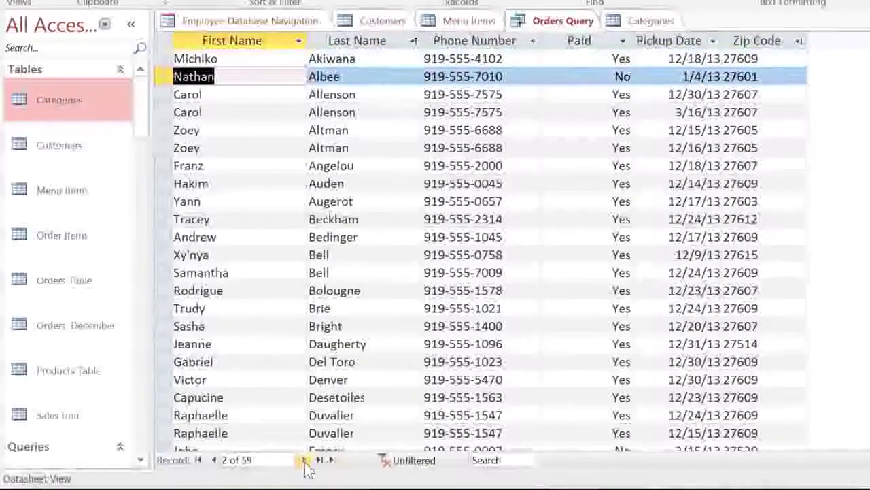
pyautogui.click(305, 461)
pyautogui.click(305, 462)
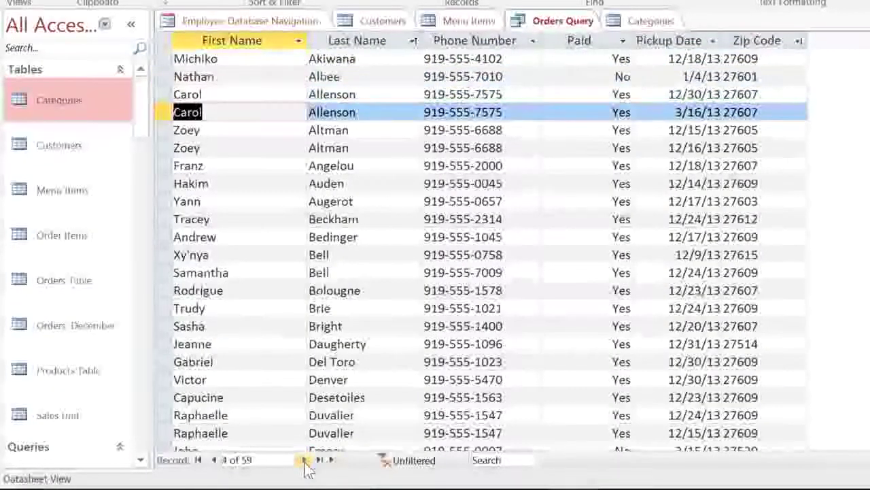
pyautogui.click(306, 462)
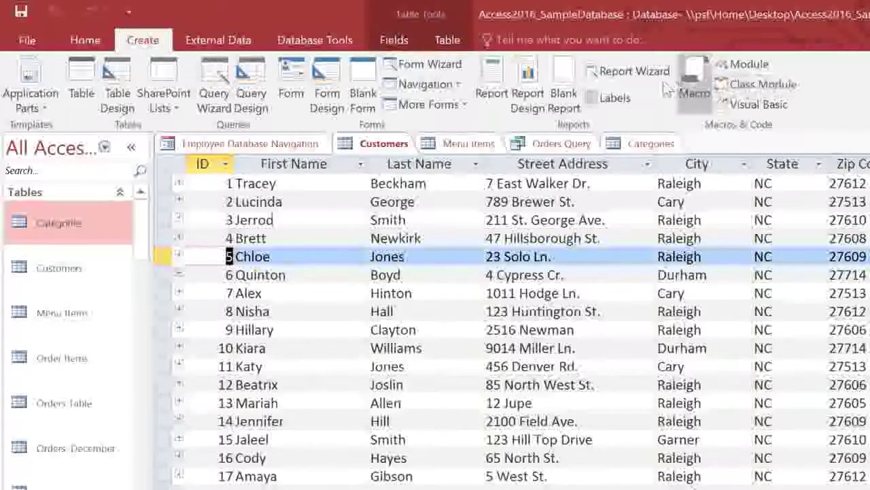
# - Look over the Table and Fields ribbon commands, then show the Access2016_SampleDatabase Info page
pyautogui.click(466, 43)
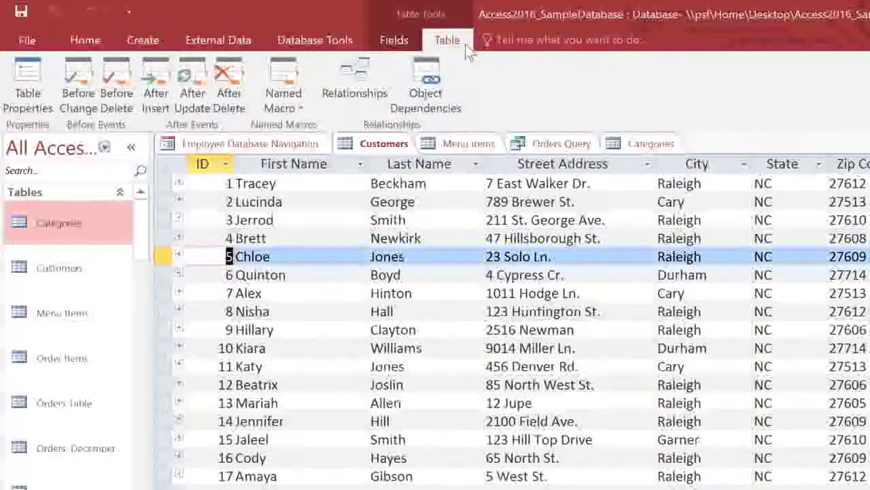
pyautogui.click(412, 45)
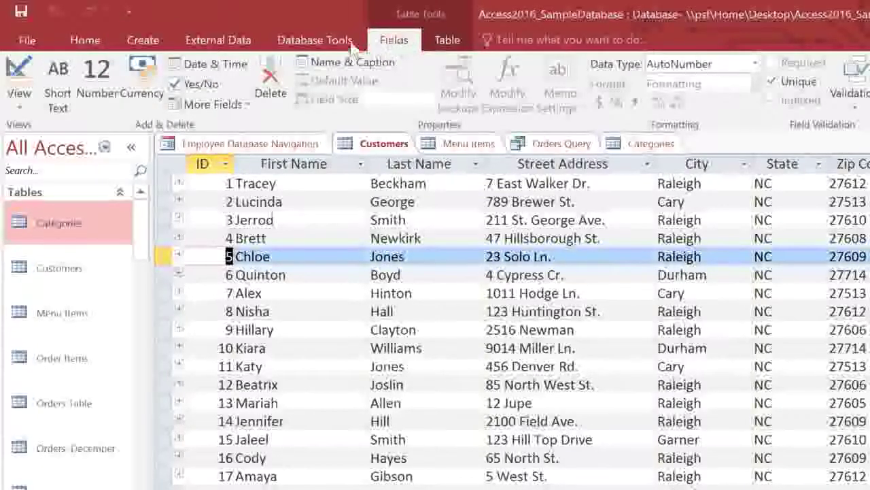
pyautogui.click(40, 39)
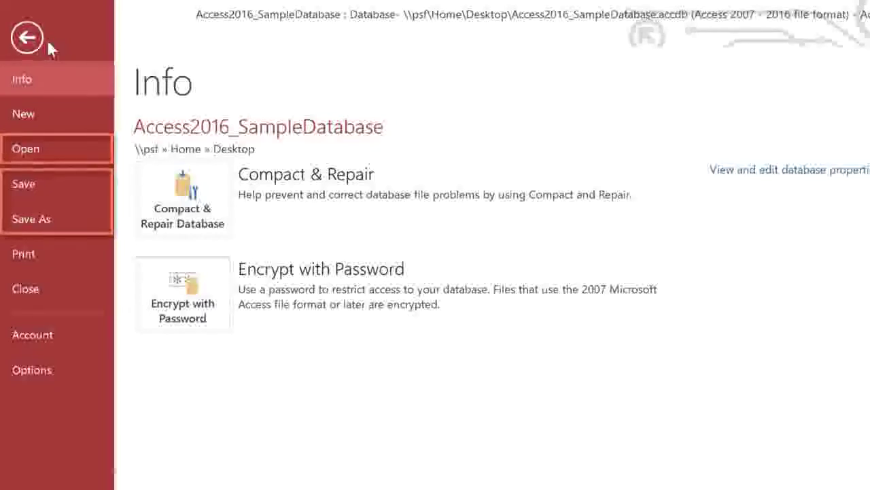
# - Preview the print options, then return to the Customers table datasheet
pyautogui.click(46, 254)
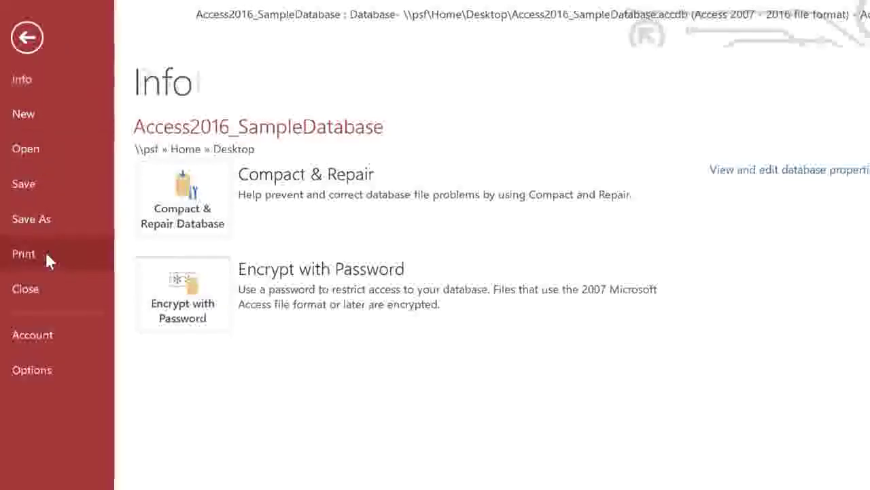
pyautogui.click(28, 38)
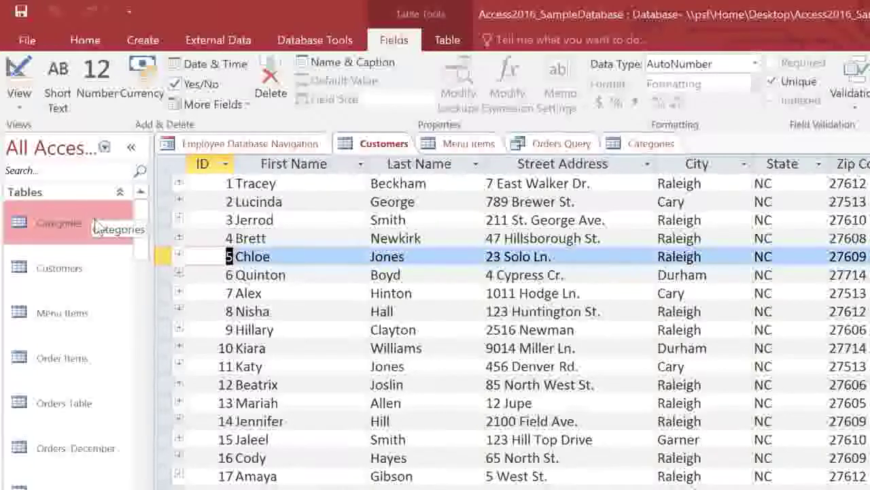
# - Group the Navigation Pane by Tables and Related Views, widen it, then collapse and re-expand it
pyautogui.click(82, 156)
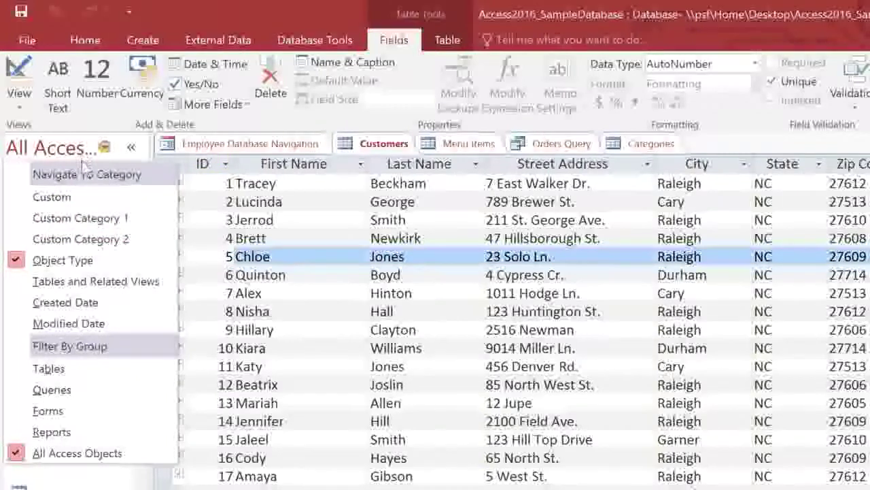
pyautogui.click(96, 282)
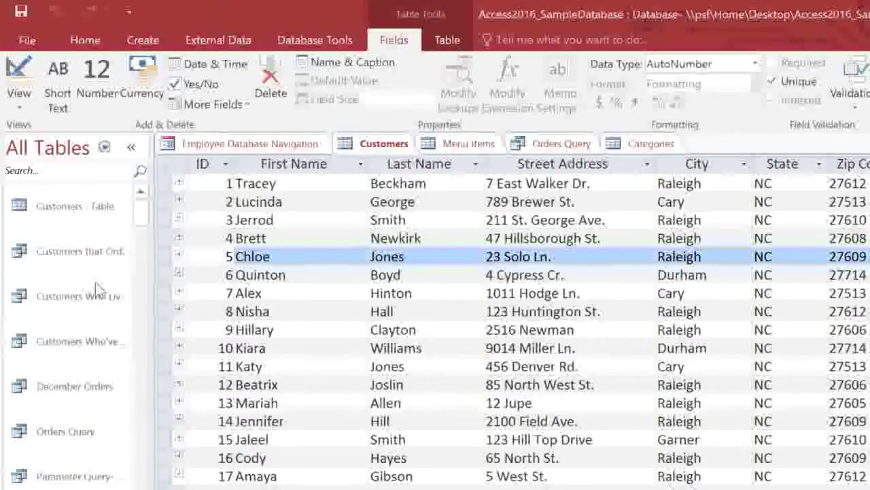
pyautogui.moveTo(149, 285); pyautogui.dragTo(221, 285)
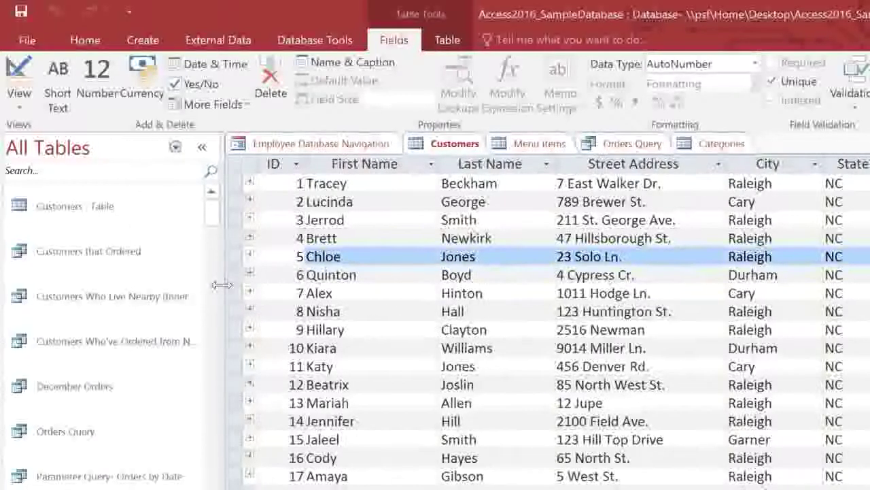
pyautogui.click(201, 147)
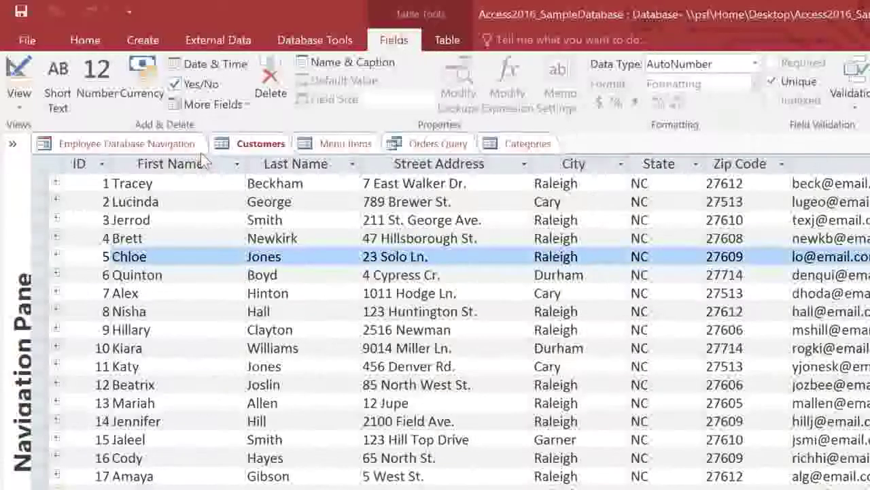
pyautogui.click(12, 145)
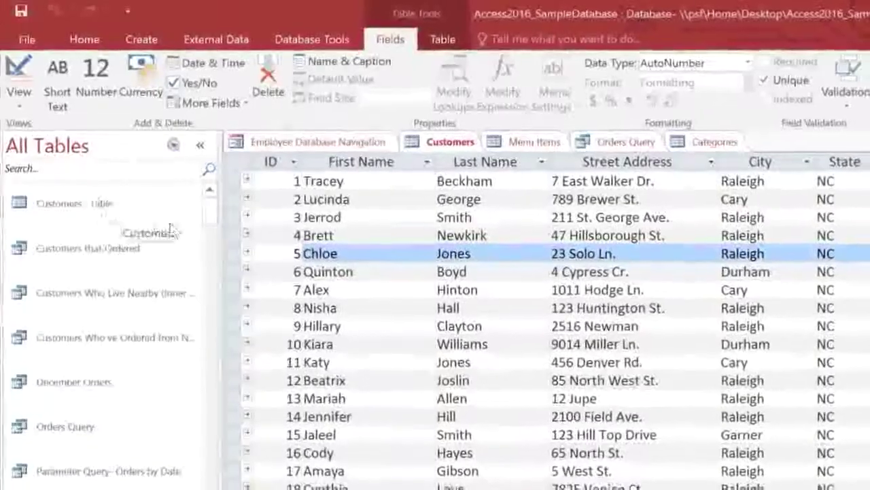
# - Collapse the Categories, Products Table and Sales Unit groups in the Navigation Pane
pyautogui.scroll(-5, 204, 224)
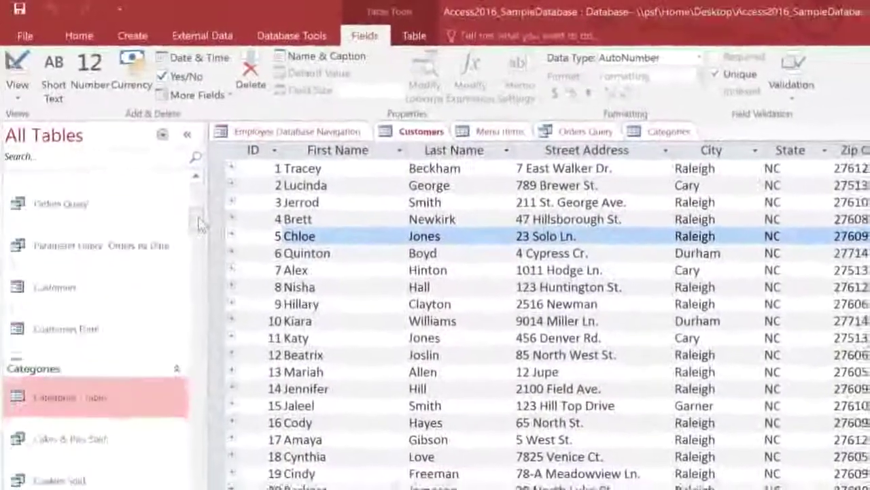
pyautogui.scroll(-5, 199, 224)
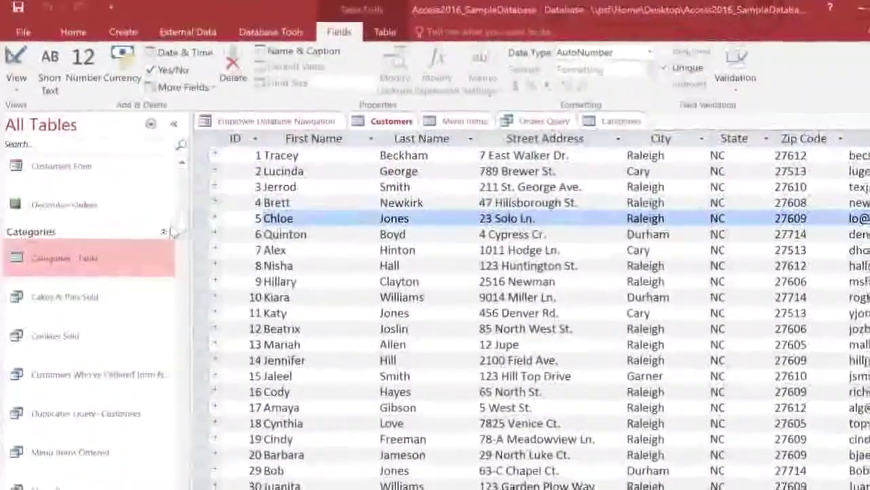
pyautogui.click(165, 231)
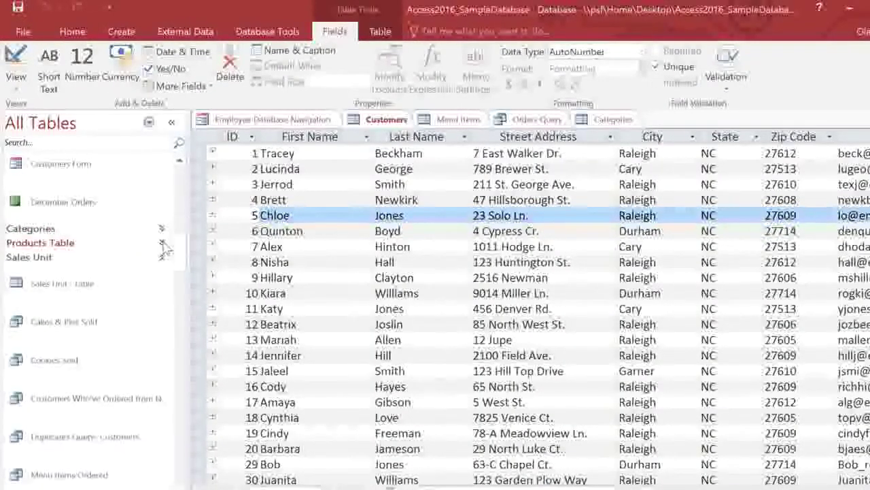
pyautogui.click(163, 256)
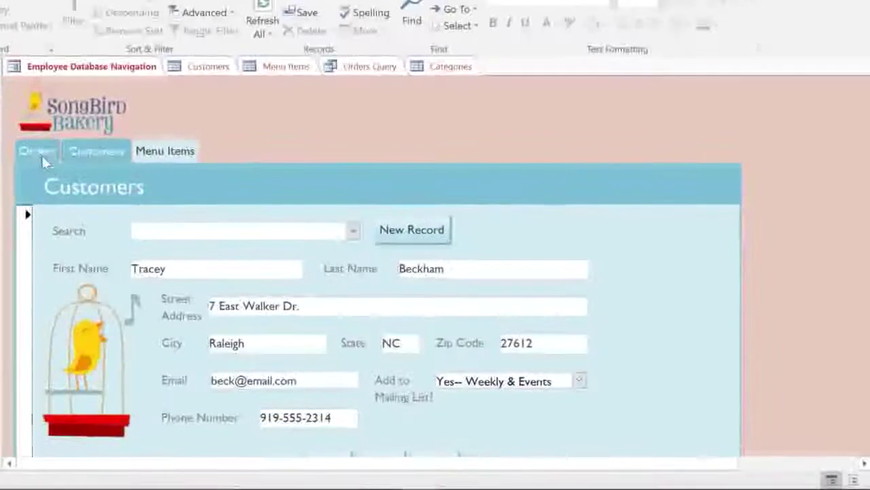
# - Switch the navigation form to the Orders page and go to the Order Items form
pyautogui.click(41, 156)
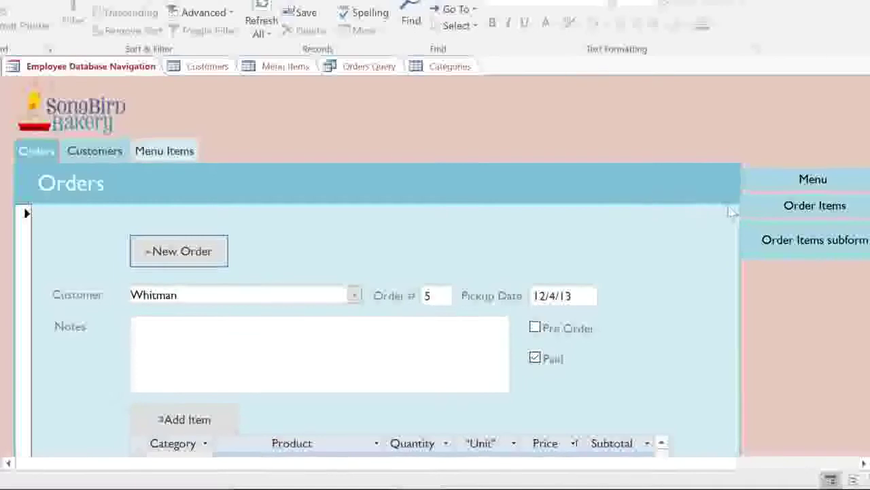
pyautogui.click(767, 211)
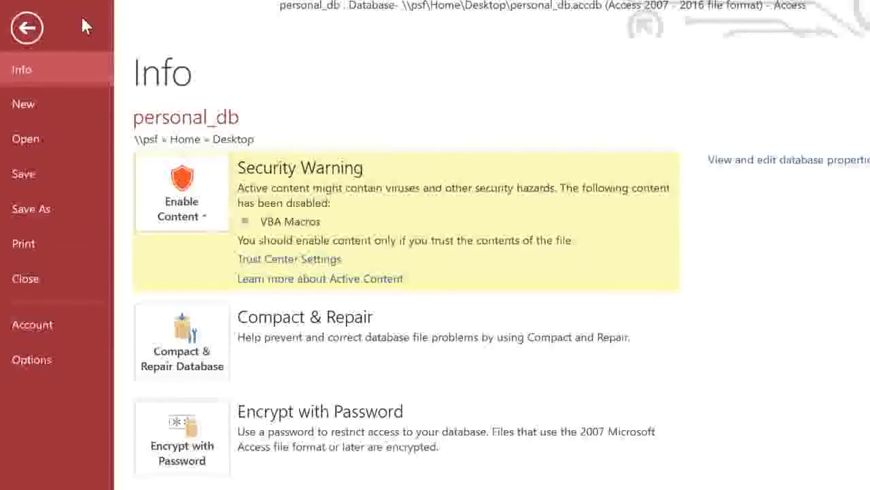
# - Browse for SongbirdBakery_database on the Desktop and open it
pyautogui.click(52, 135)
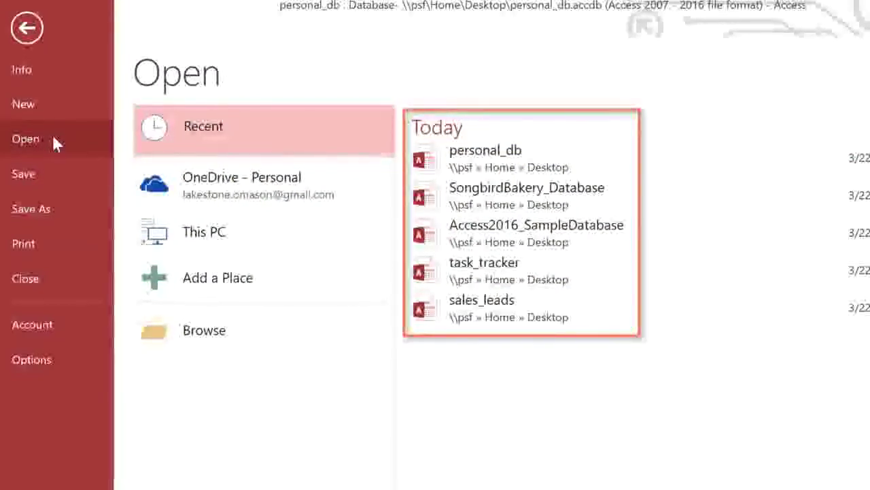
pyautogui.click(235, 328)
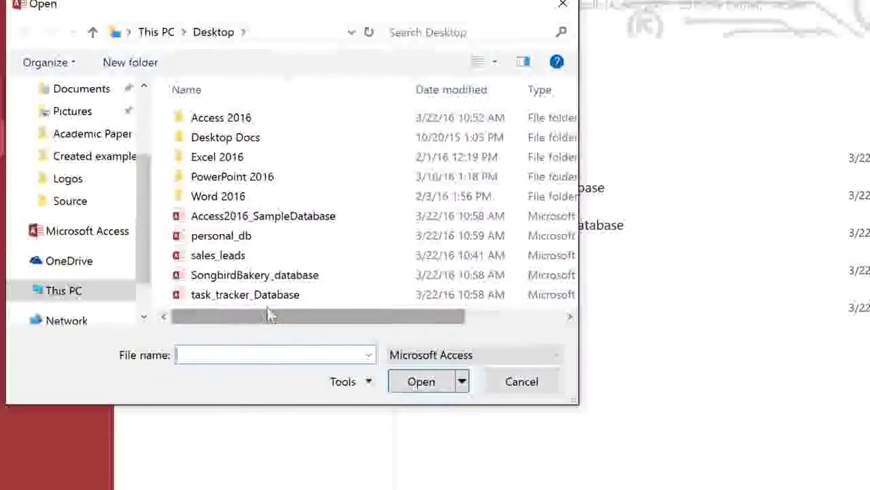
pyautogui.doubleClick(320, 276)
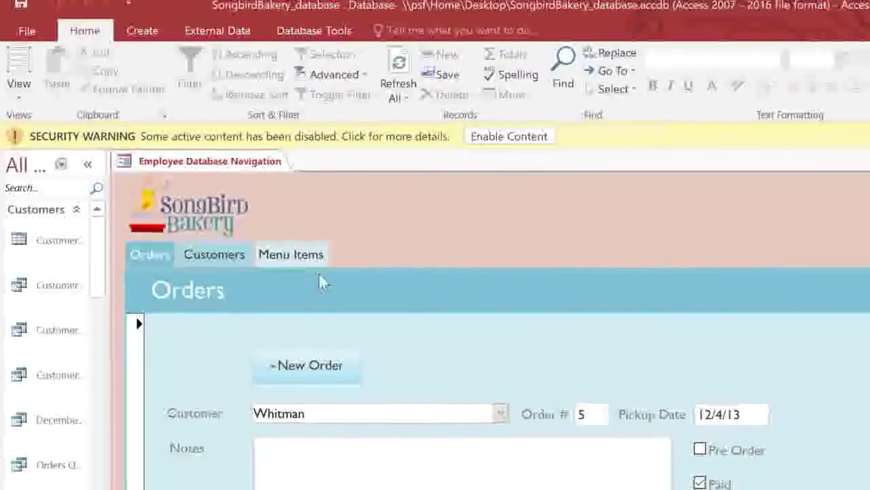
# - Enable the disabled content from the security warning bar of SongbirdBakery_database
pyautogui.click(510, 136)
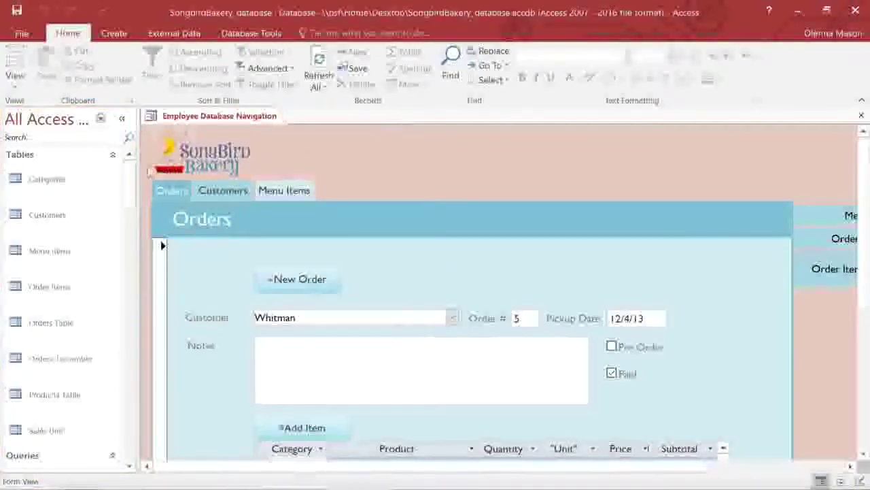
# - Open the Categories table, Cakes & Pies Sold query, Orders form and Bakery Menu Report
pyautogui.doubleClick(78, 180)
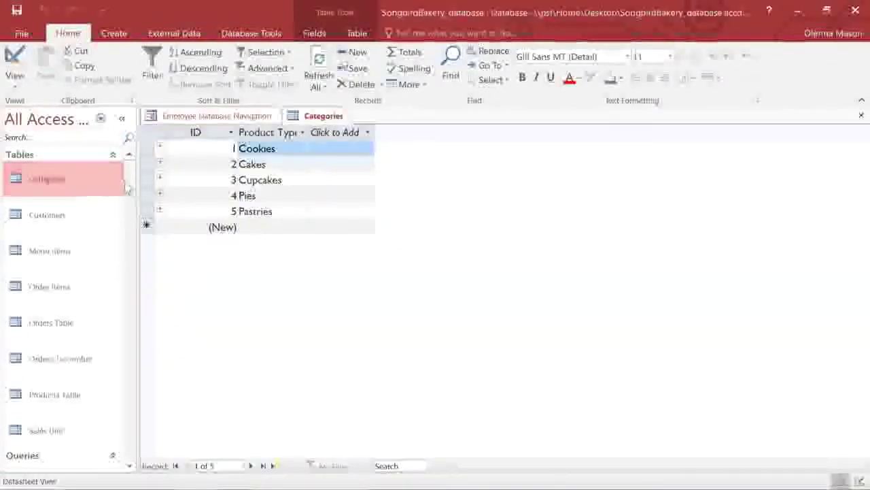
pyautogui.scroll(-5, 75, 286)
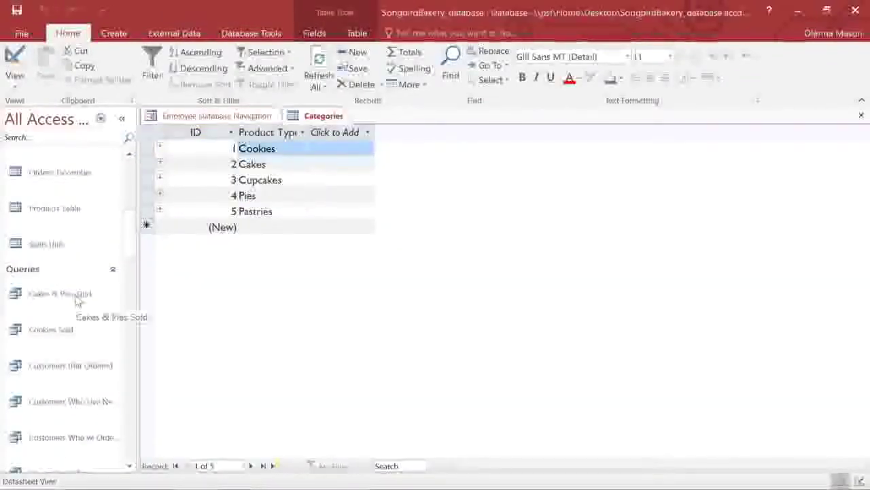
pyautogui.doubleClick(76, 296)
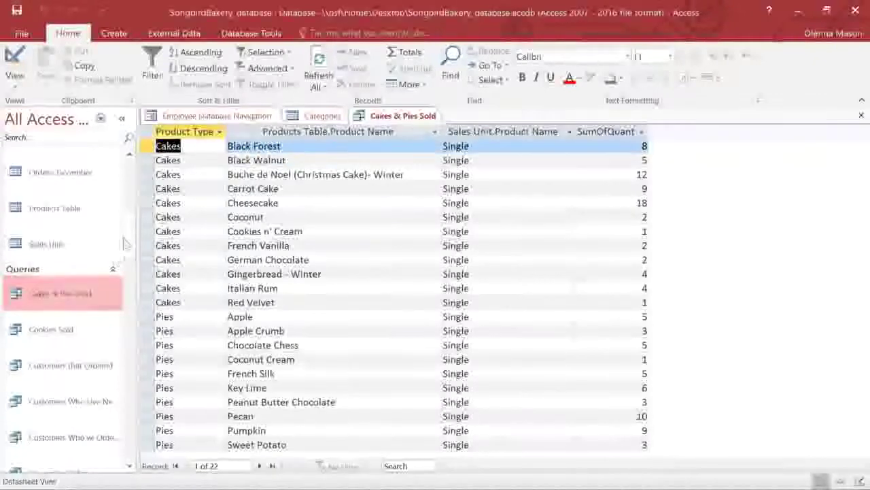
pyautogui.scroll(-10, 125, 243)
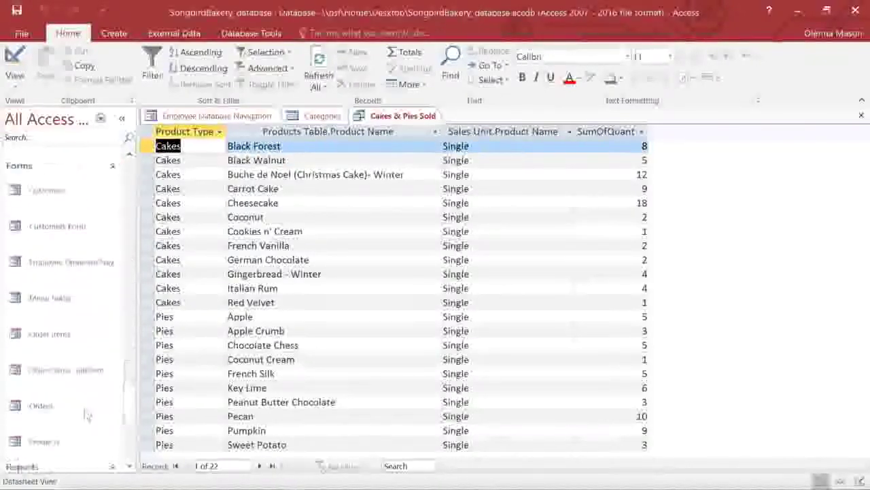
pyautogui.doubleClick(52, 408)
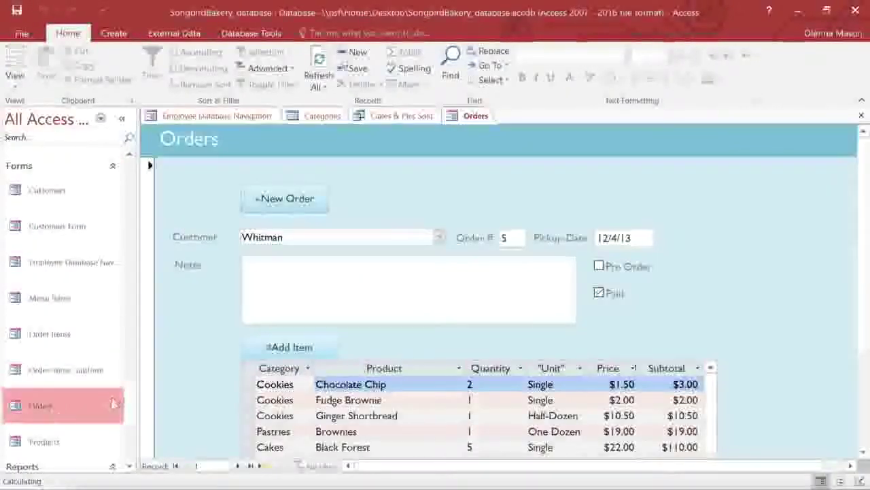
pyautogui.scroll(-3, 127, 408)
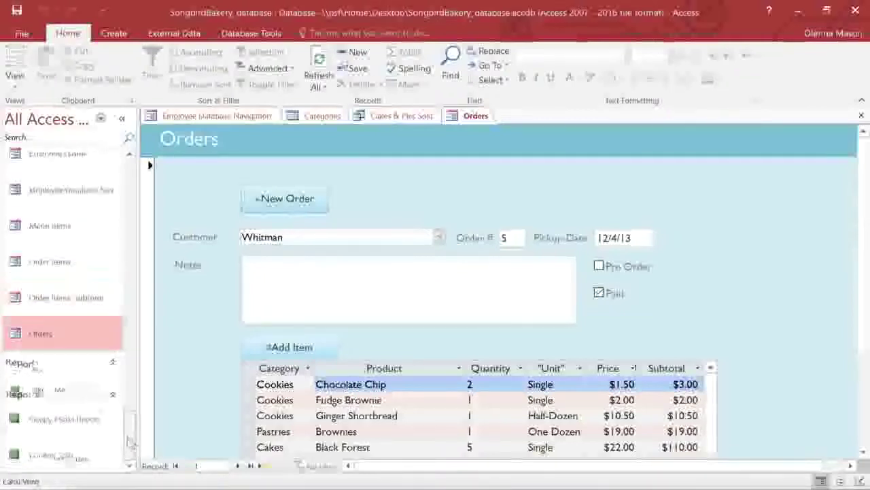
pyautogui.doubleClick(91, 421)
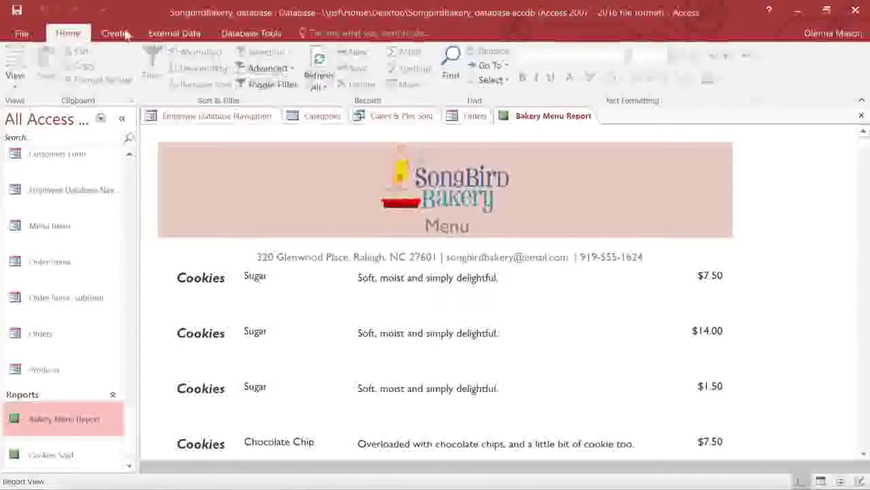
# - Save, close the Bakery Menu Report, and rename Query 1 to 'Products Query'
pyautogui.click(24, 12)
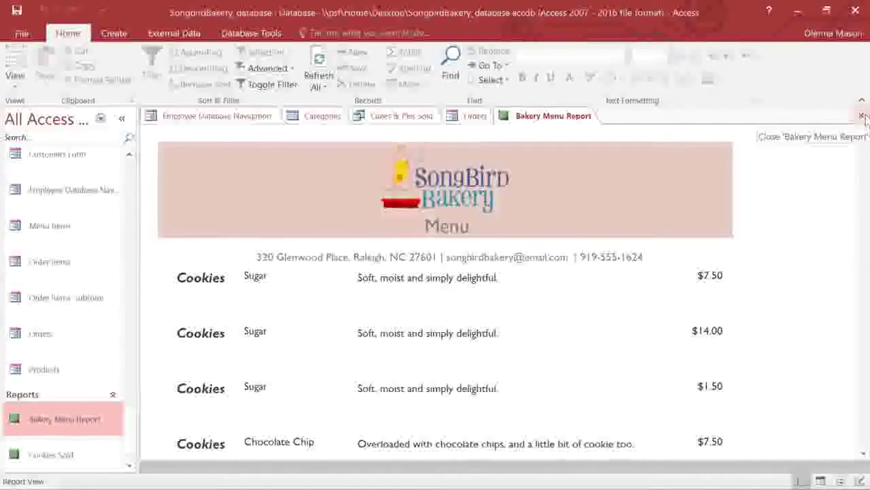
pyautogui.click(862, 116)
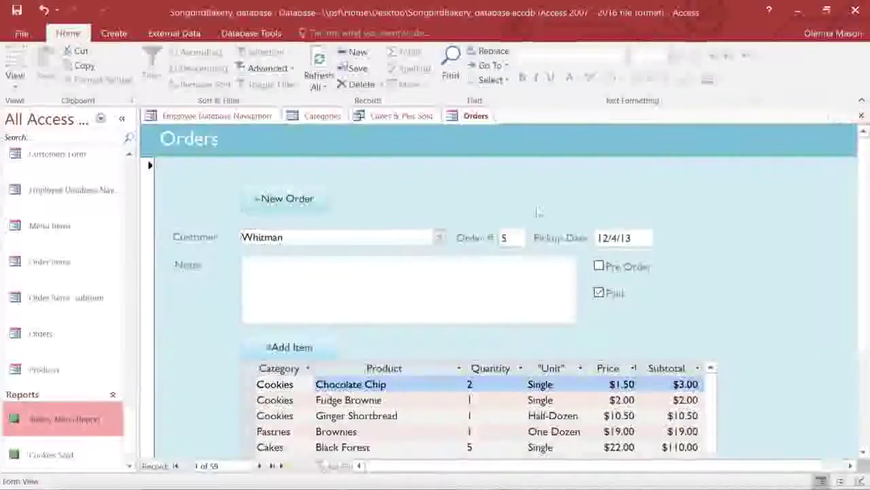
pyautogui.scroll(8, 135, 402)
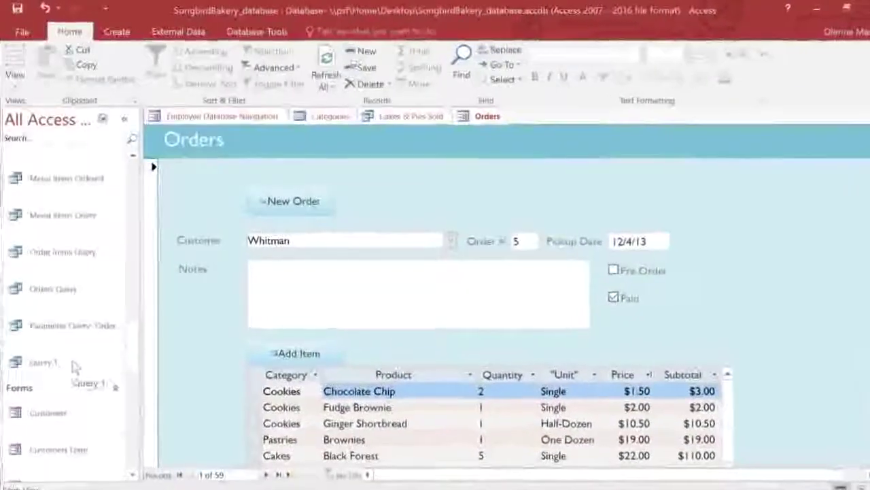
pyautogui.rightClick(74, 360)
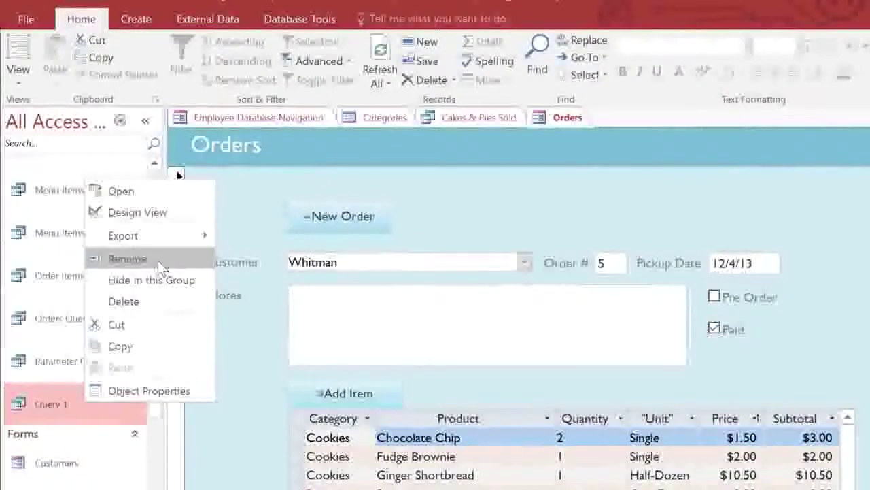
pyautogui.click(157, 260)
pyautogui.write('Irodu')
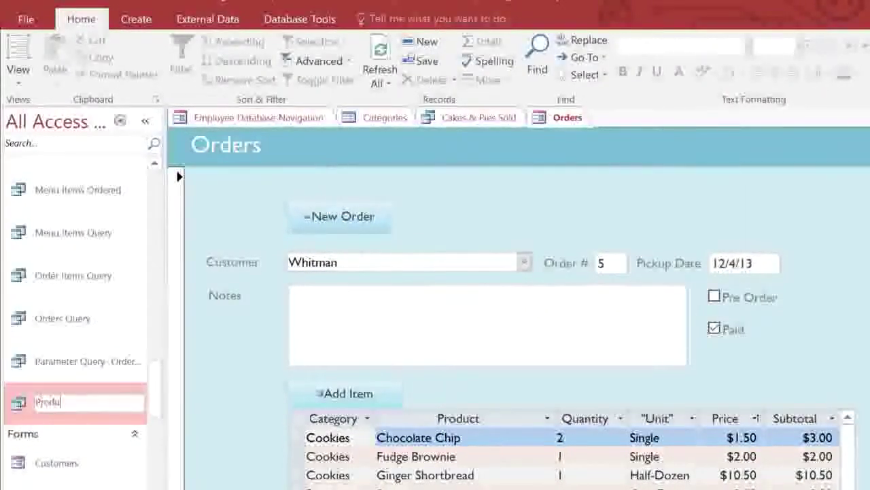
pyautogui.write('cts Query')
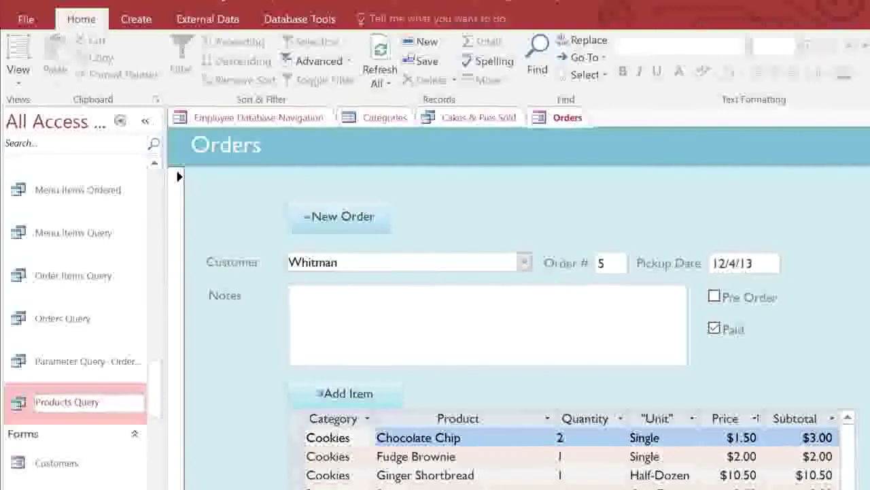
pyautogui.press('Return')
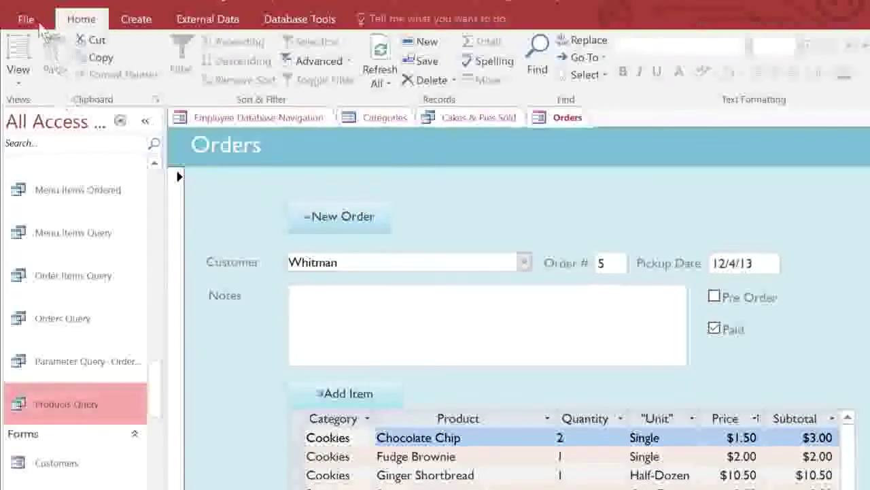
# - Close the SongbirdBakery database from the File menu
pyautogui.click(38, 23)
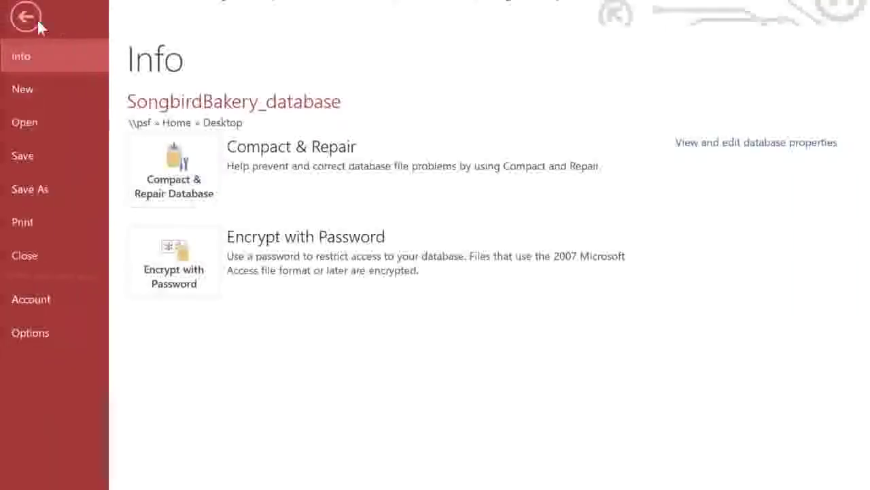
pyautogui.click(48, 258)
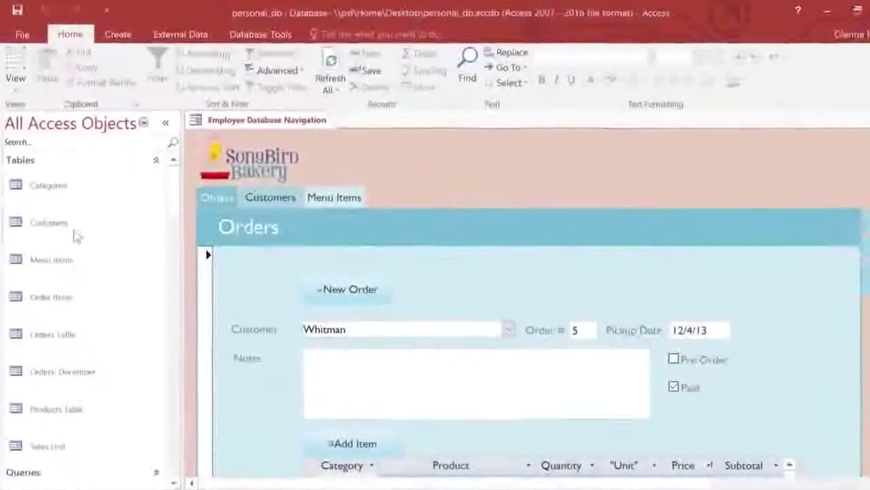
# - Open the Customers table and browse to the third record, selecting the ID column
pyautogui.doubleClick(75, 234)
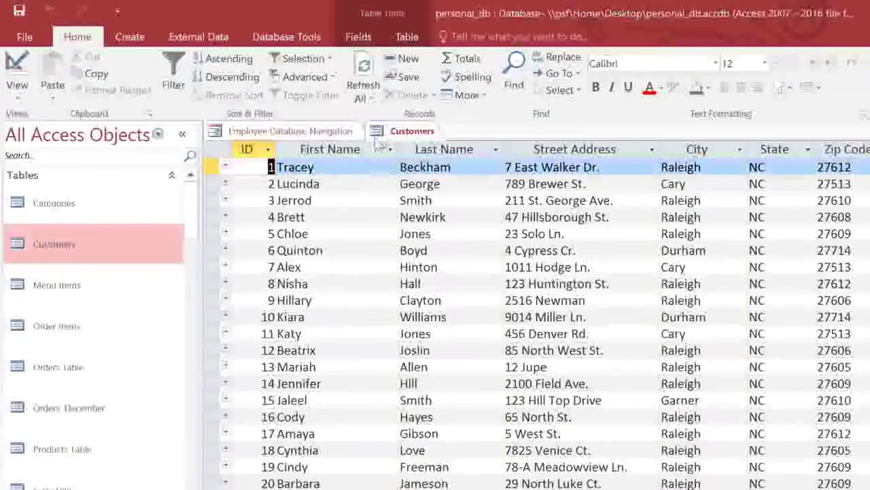
pyautogui.click(264, 200)
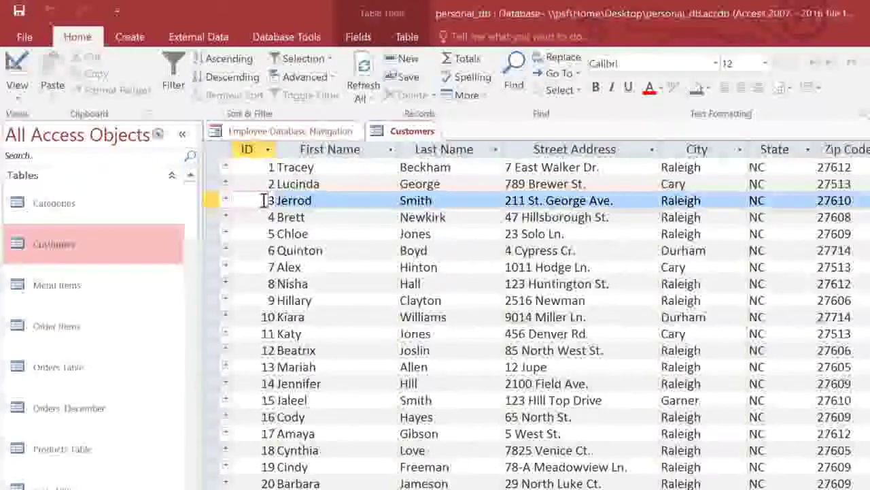
pyautogui.click(255, 154)
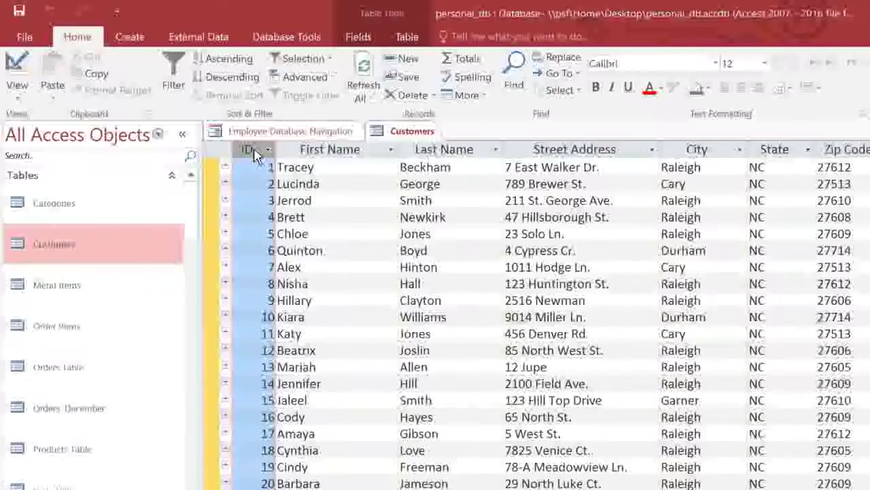
pyautogui.click(267, 200)
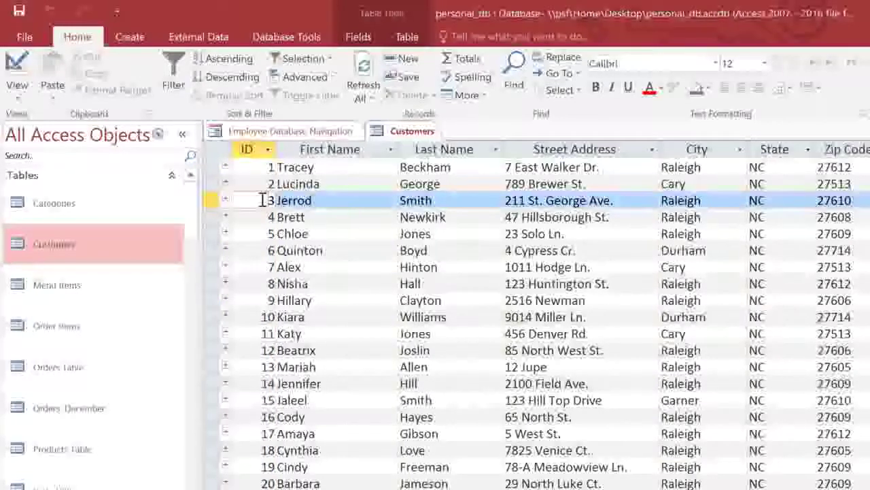
# - Select the Last Name, Street Address, City, State and Zip Code columns in turn
pyautogui.click(407, 149)
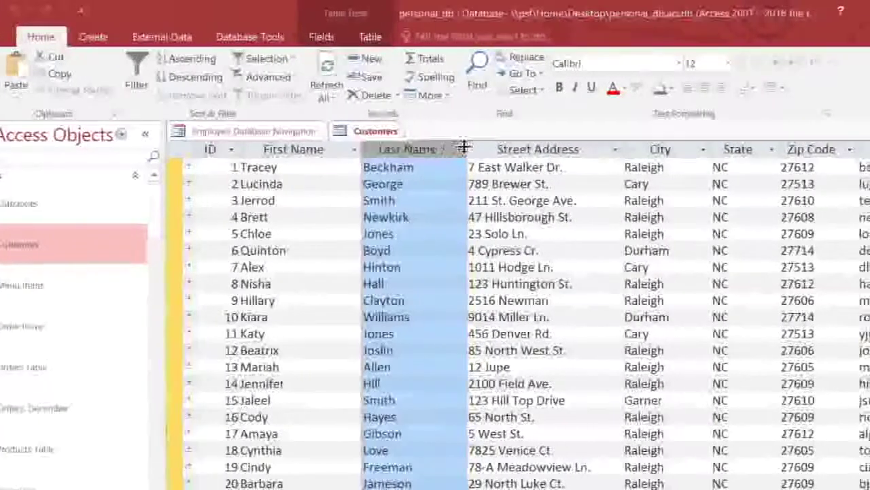
pyautogui.click(492, 149)
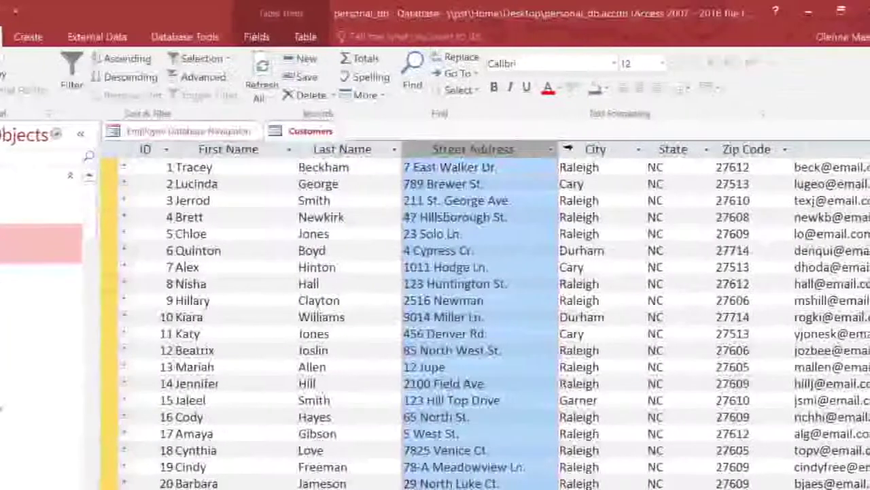
pyautogui.click(622, 149)
pyautogui.click(639, 148)
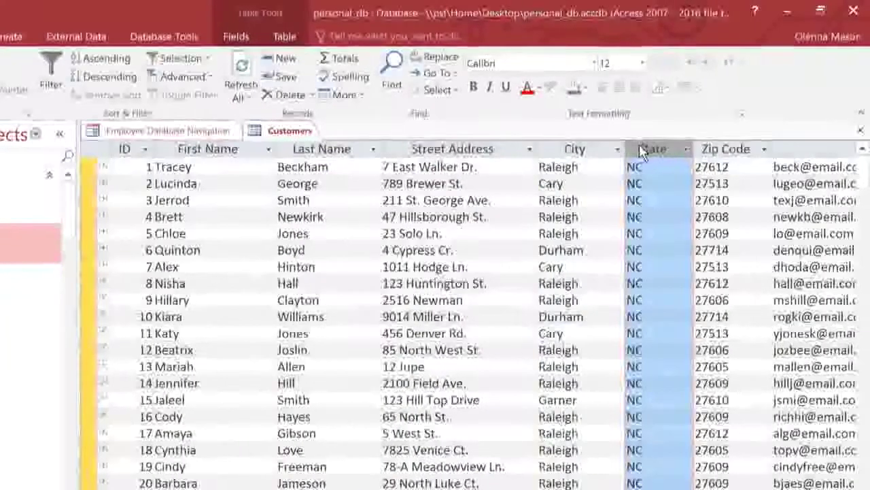
pyautogui.click(701, 149)
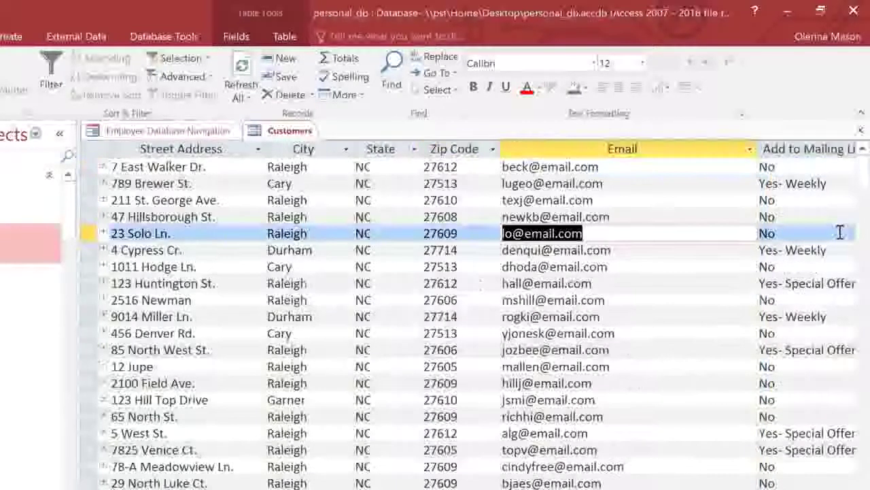
# - Replace record 5's email with the customer's new address and save the record
pyautogui.moveTo(703, 232); pyautogui.dragTo(494, 234)
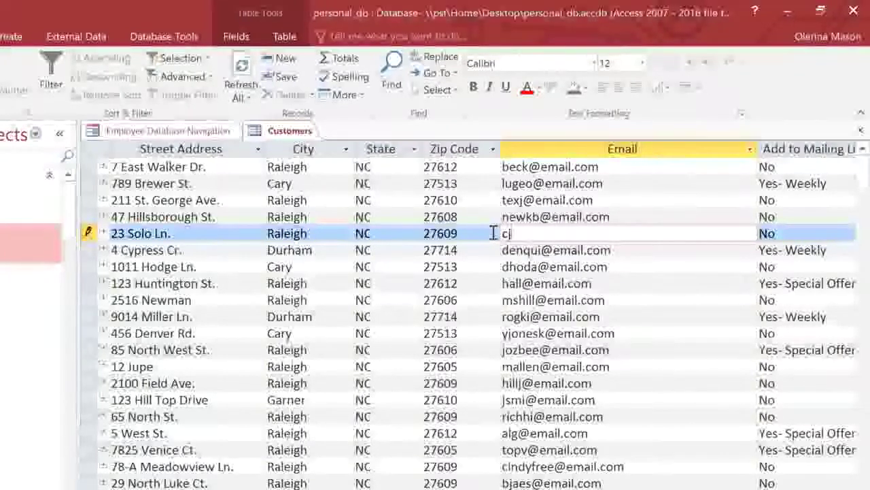
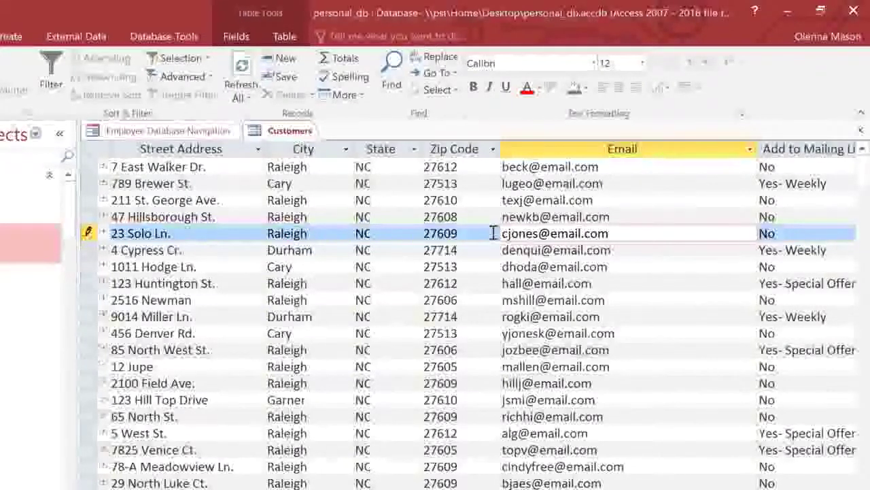
pyautogui.click(300, 79)
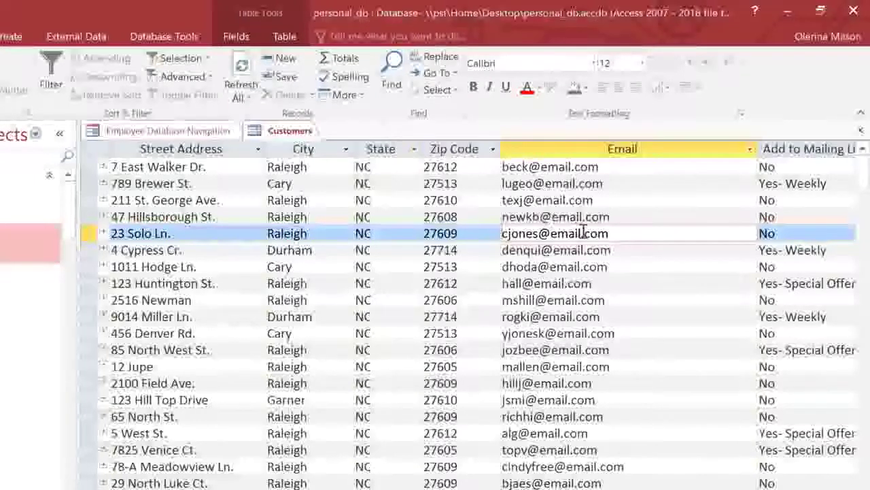
pyautogui.click(625, 250)
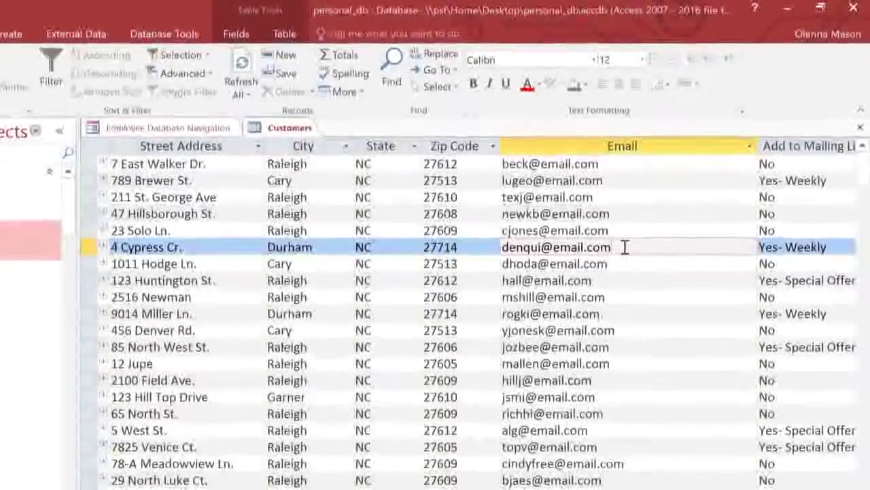
# - Step down through several customer records, then start a new blank record after ID 212
pyautogui.press('Down')
pyautogui.press('Down')
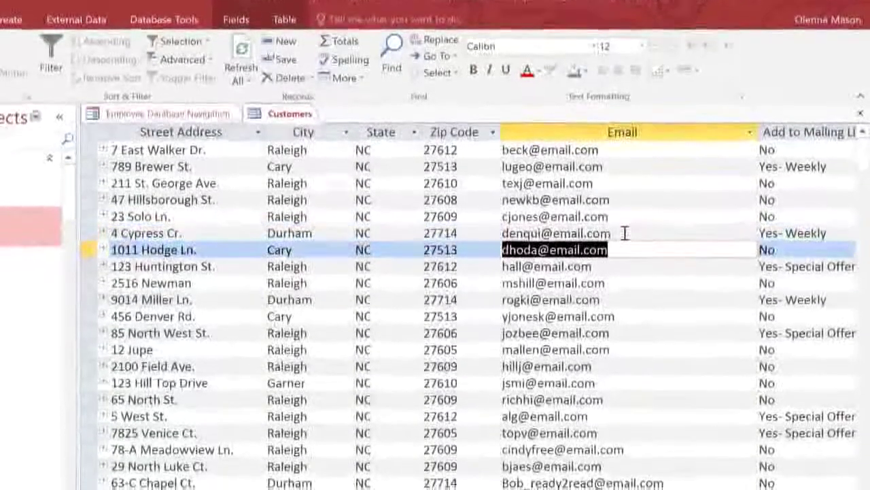
pyautogui.press('Down')
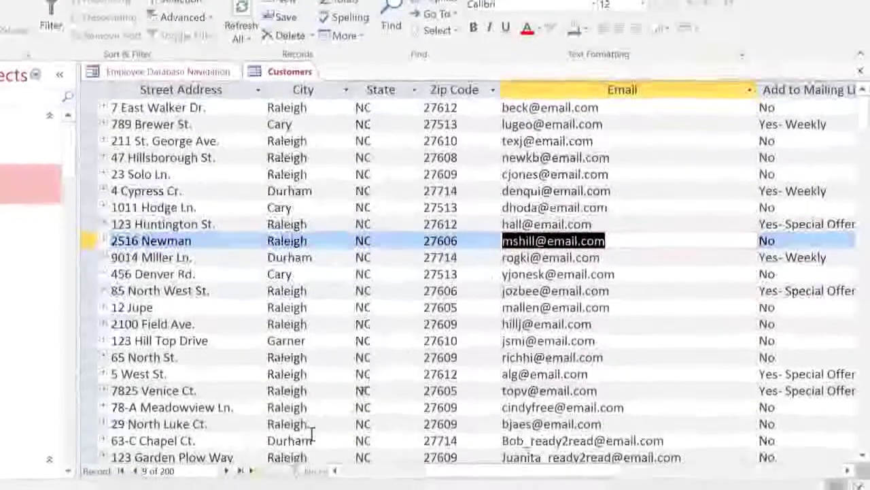
pyautogui.click(225, 467)
pyautogui.click(226, 463)
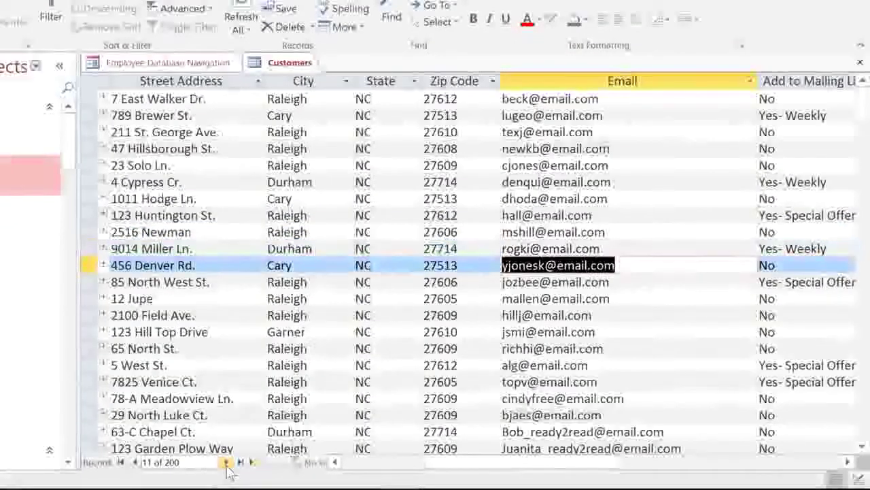
pyautogui.click(226, 463)
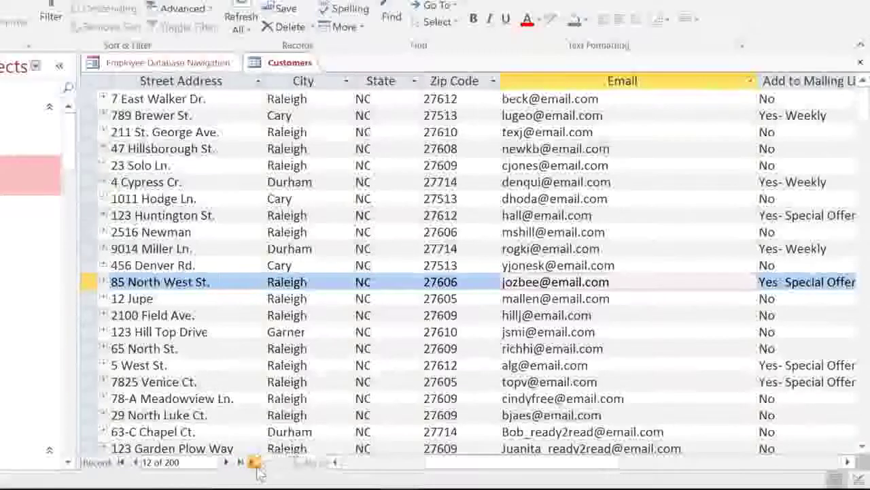
pyautogui.click(254, 464)
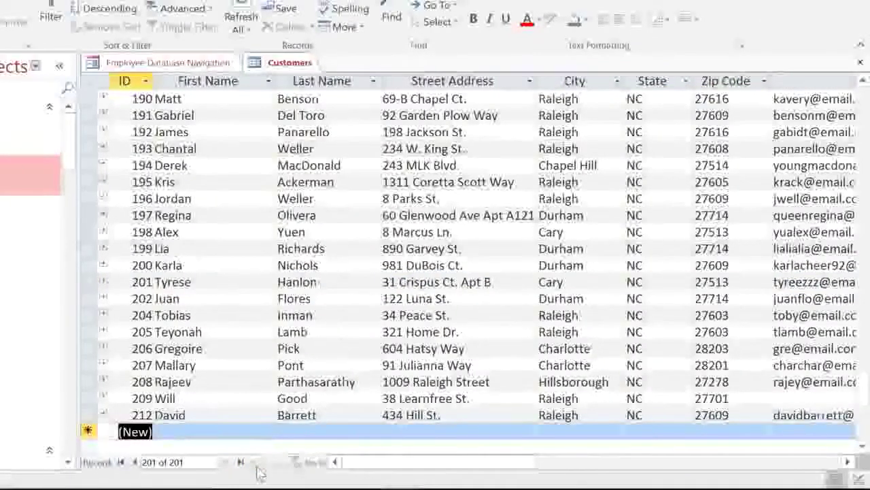
# - Enter a test customer's first and last name in new record 213
pyautogui.press('Tab')
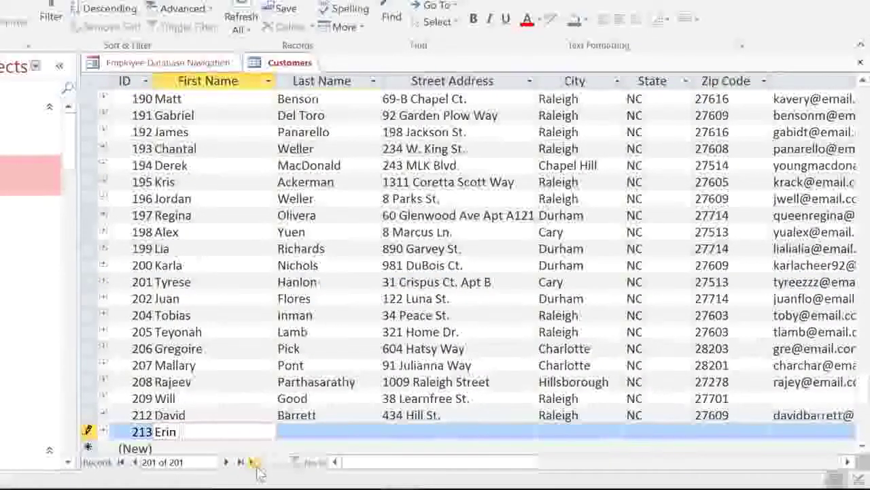
pyautogui.press('Tab')
pyautogui.press('Tab')
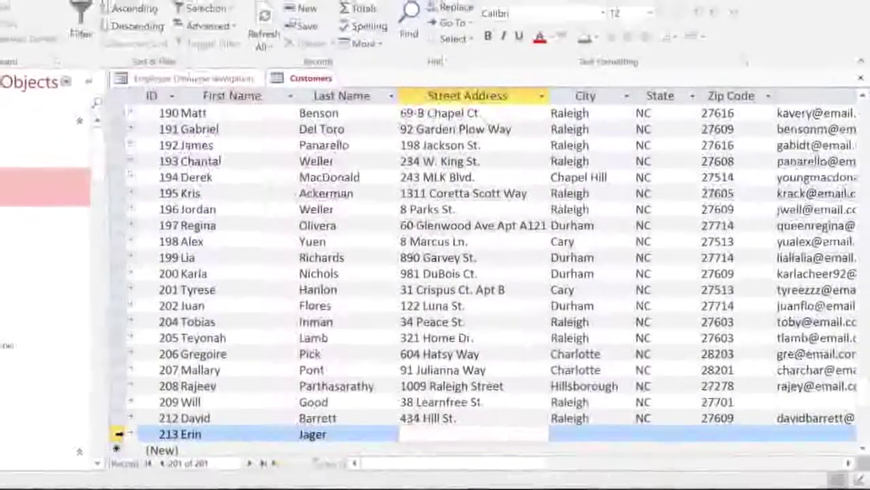
# - Delete record 213 from the Customers table, confirming the deletion warning
pyautogui.hotkey('shift', 'space')
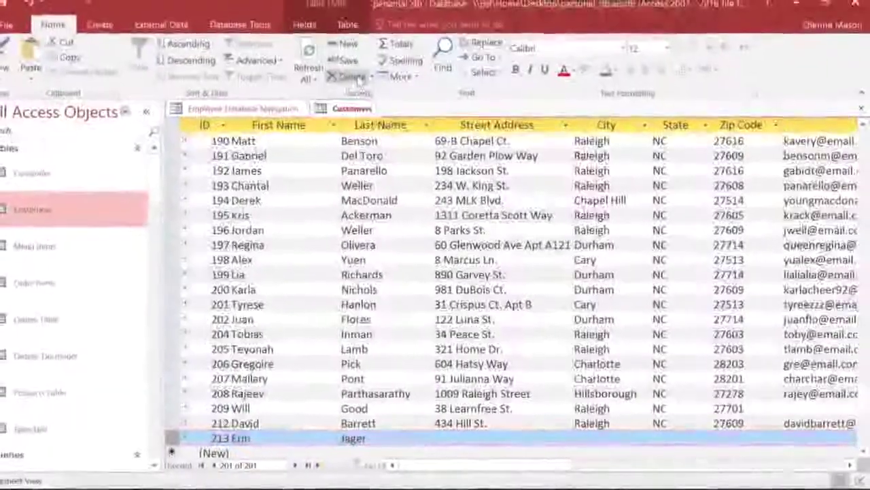
pyautogui.click(363, 82)
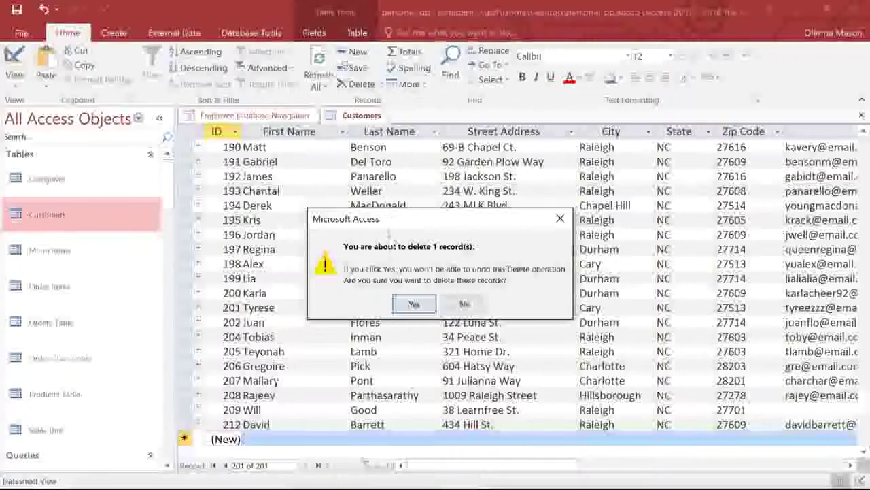
pyautogui.click(427, 304)
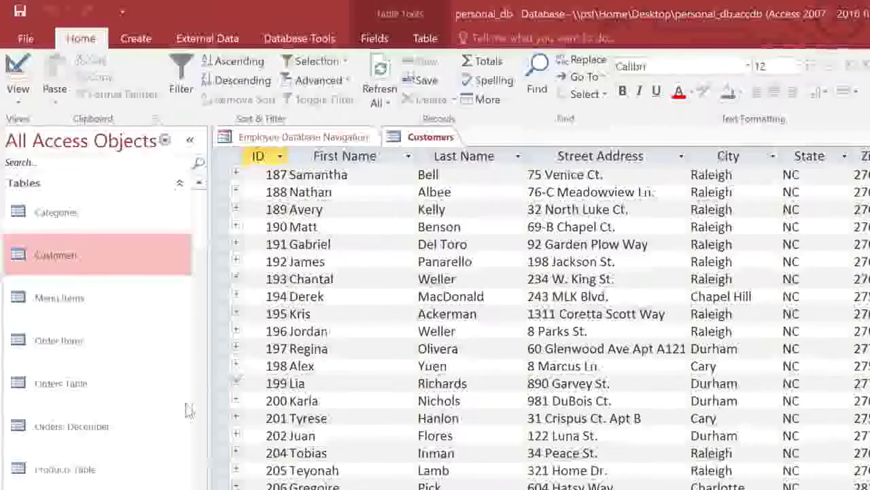
# - Open the Products Table and set up a replace of 'Fall' with 'Autumn'
pyautogui.doubleClick(65, 469)
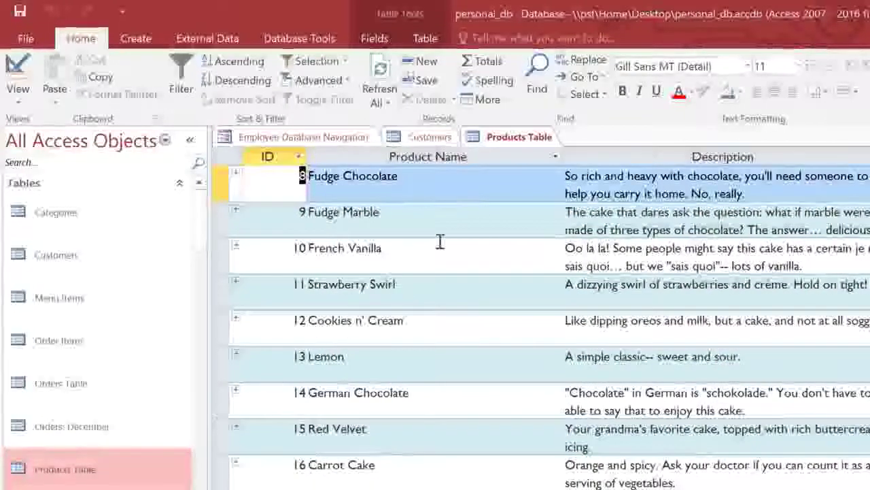
pyautogui.click(587, 60)
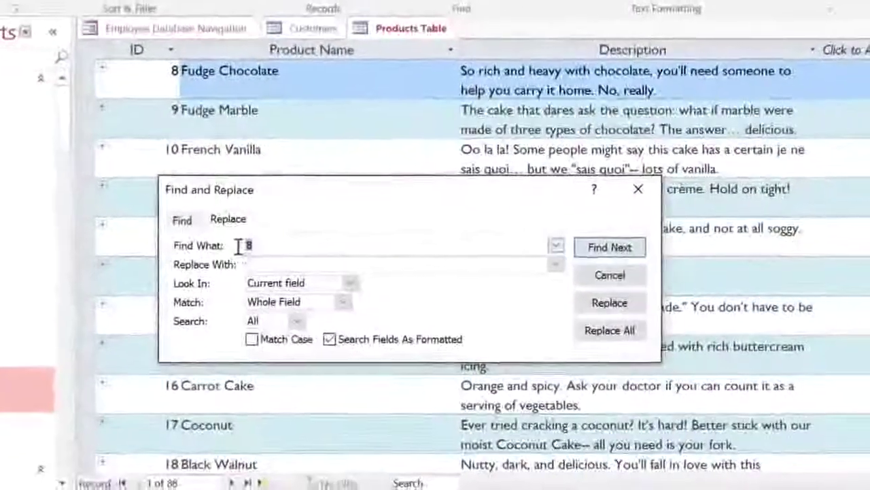
pyautogui.write('Fall')
pyautogui.click(236, 257)
pyautogui.write('Autum')
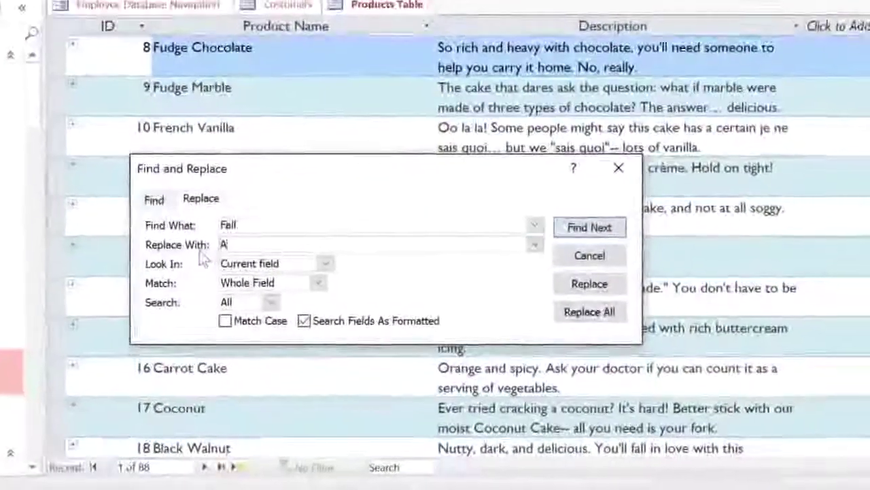
pyautogui.write('n')
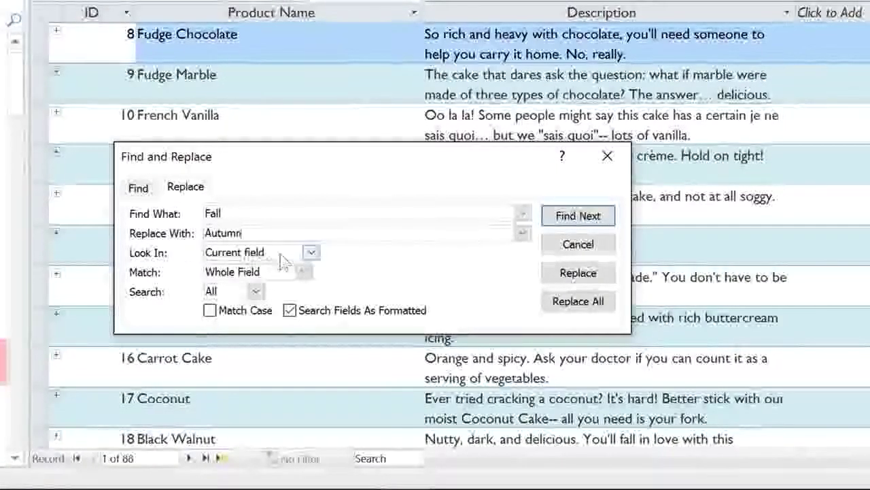
# - Set Look In to Current document and Match to Any Part of Field
pyautogui.click(309, 253)
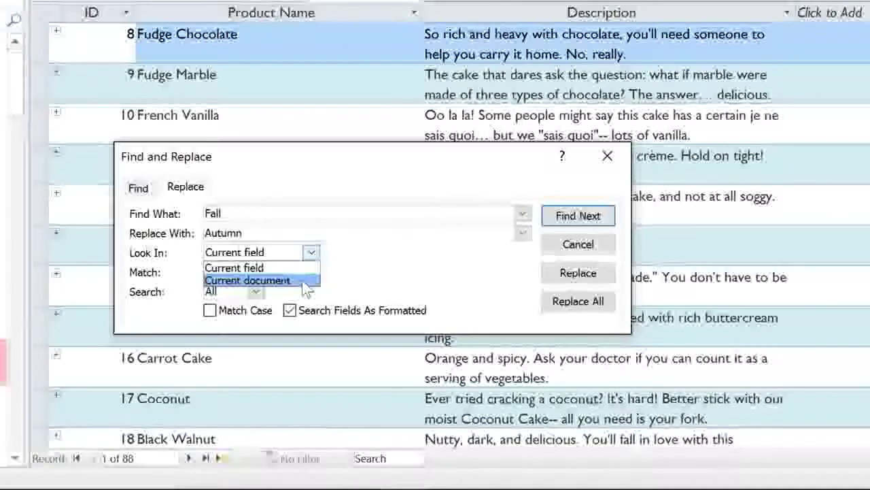
pyautogui.click(306, 281)
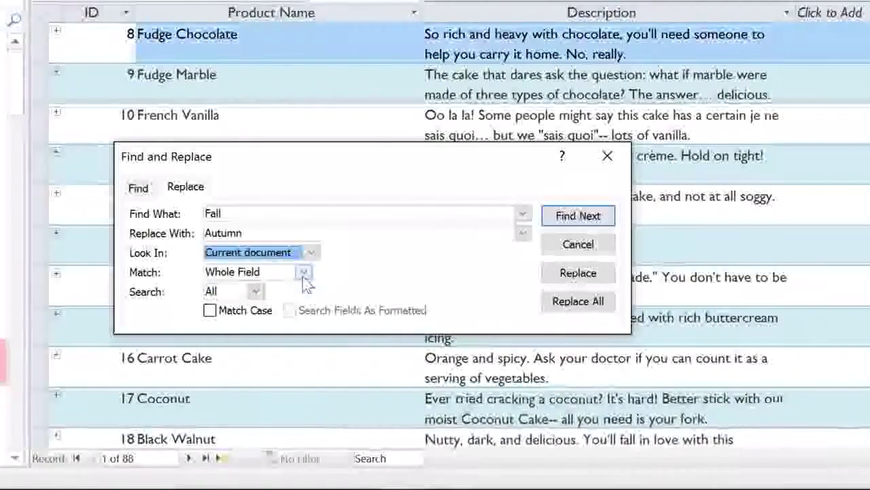
pyautogui.click(304, 274)
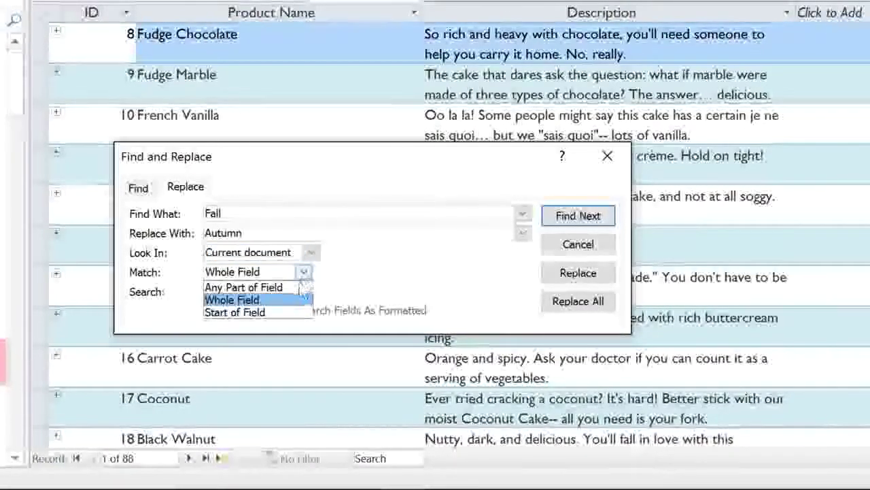
pyautogui.click(299, 288)
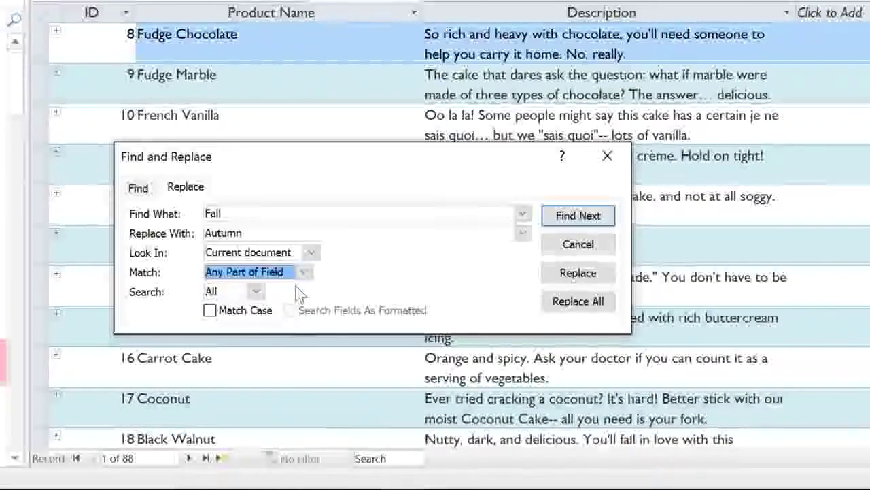
# - Replace Fall with Autumn in records 27 and 44, then dismiss the message and close the dialog
pyautogui.click(605, 220)
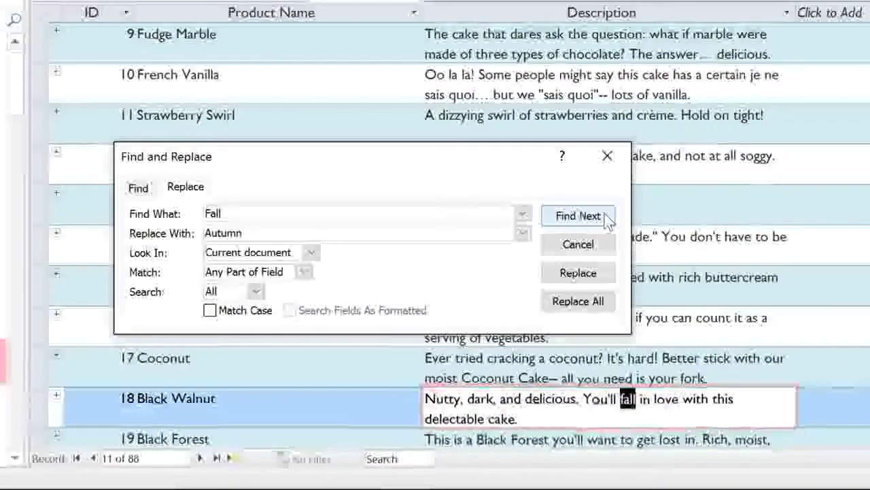
pyautogui.click(604, 220)
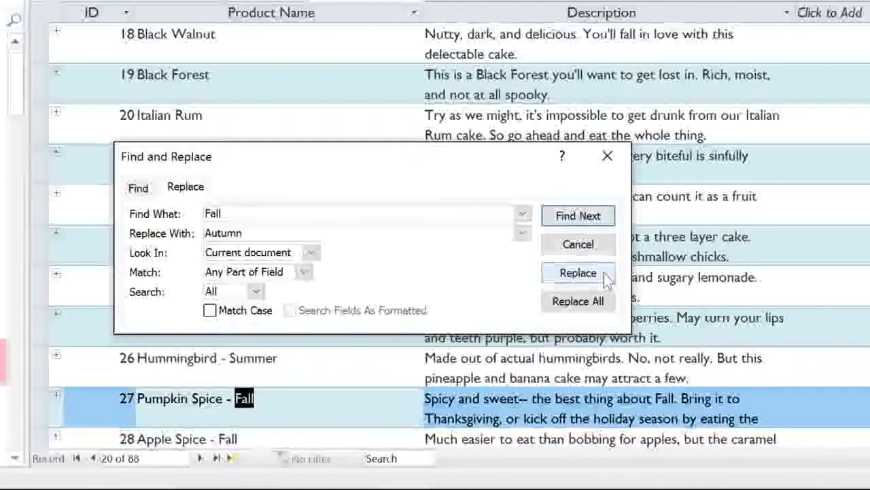
pyautogui.click(578, 273)
pyautogui.click(578, 272)
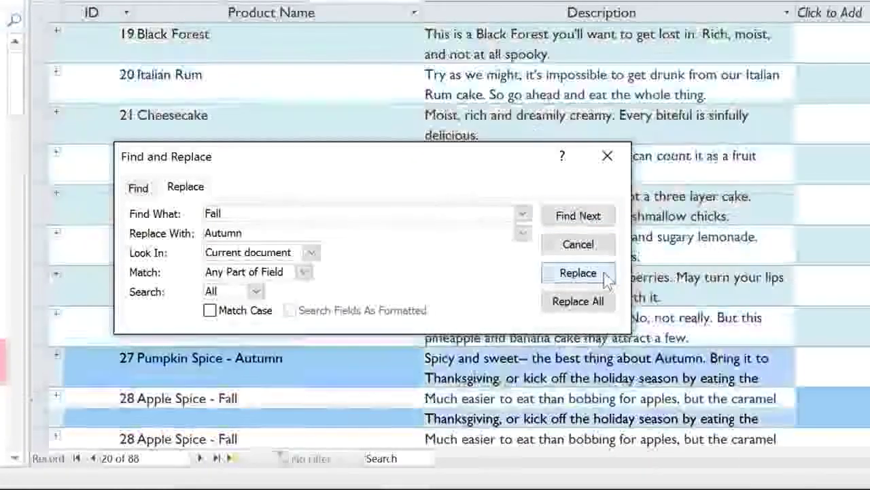
pyautogui.click(578, 273)
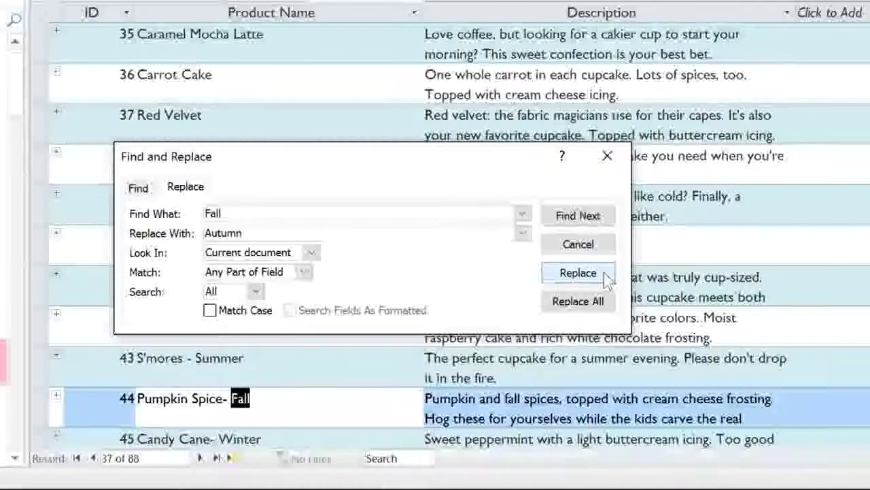
pyautogui.click(578, 272)
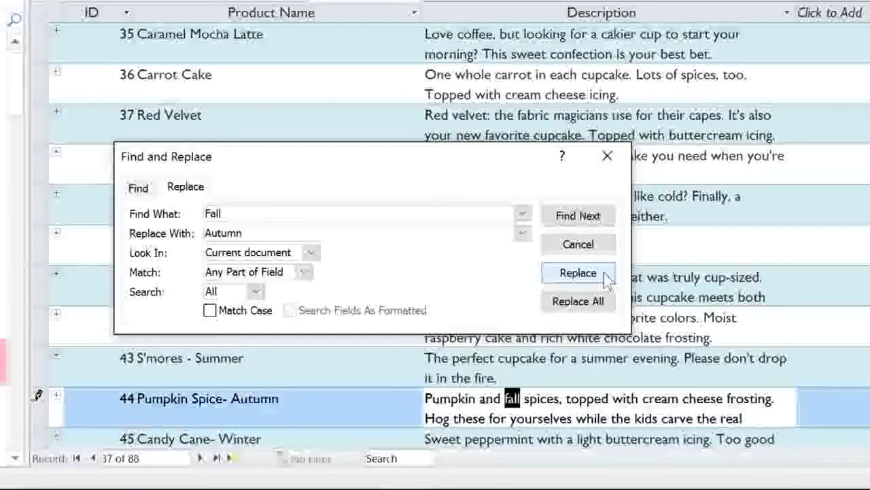
pyautogui.click(604, 273)
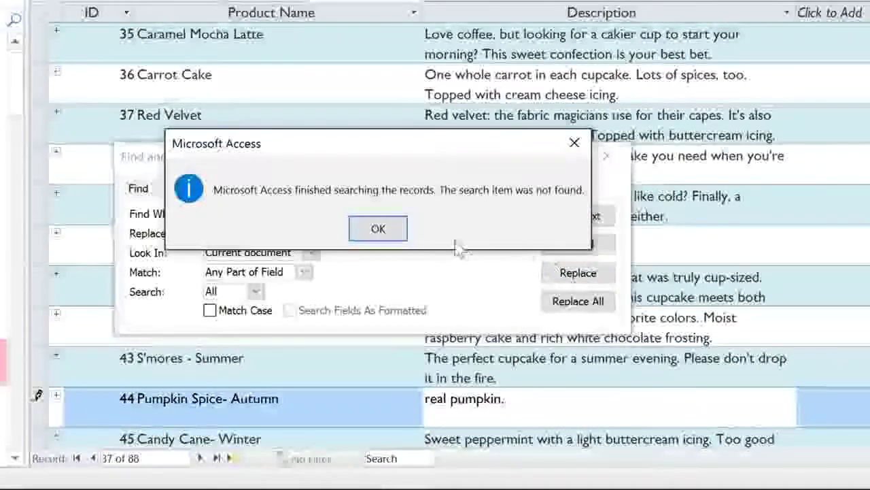
pyautogui.click(381, 228)
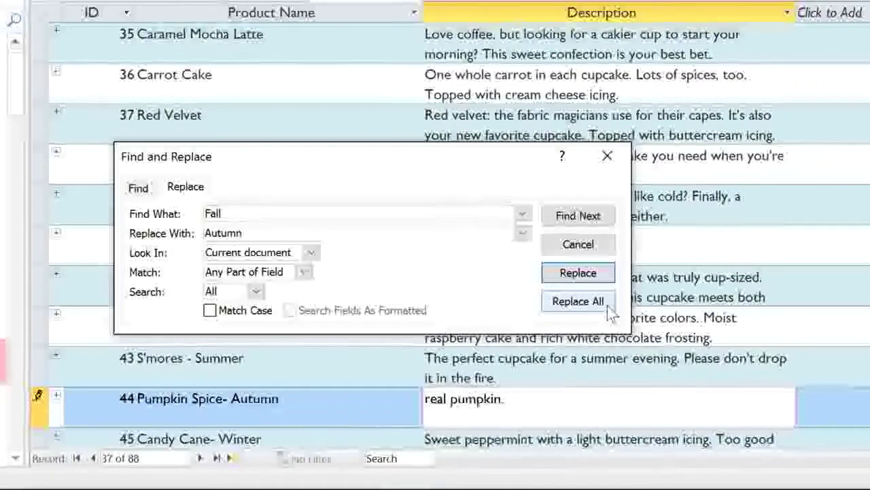
pyautogui.click(608, 157)
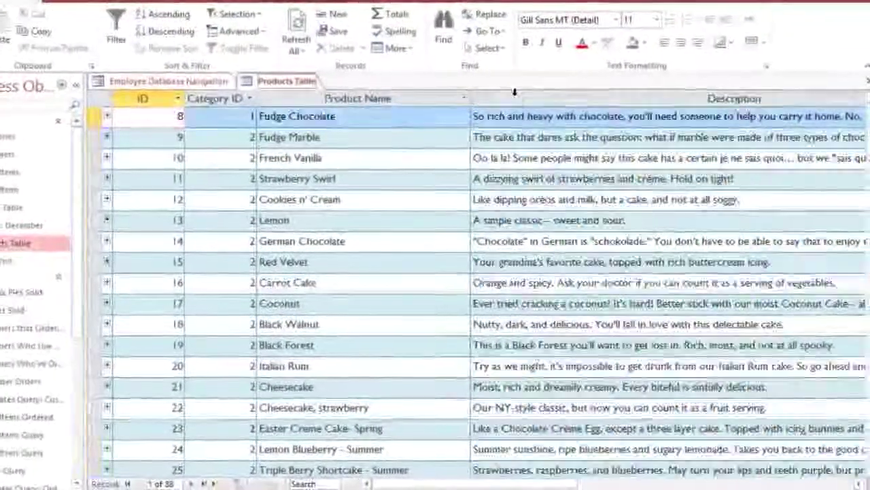
# - Narrow the Description column and drag a row border down so descriptions wrap onto two lines
pyautogui.click(515, 92)
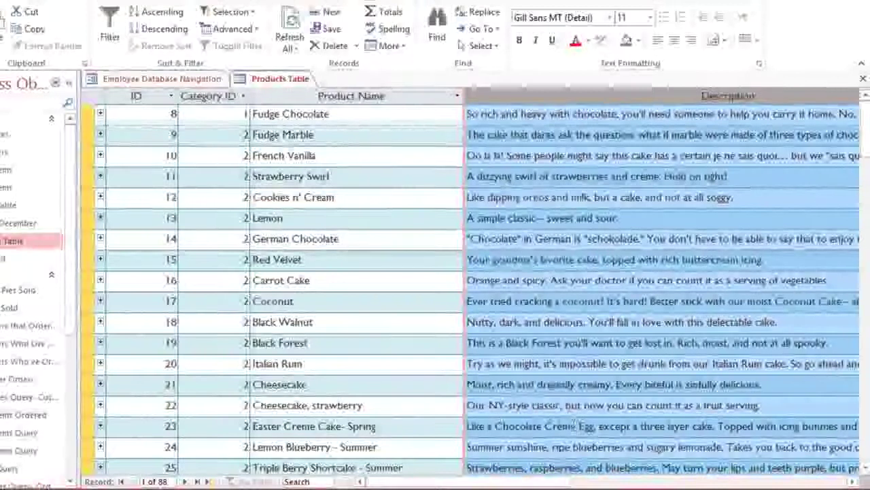
pyautogui.click(600, 482)
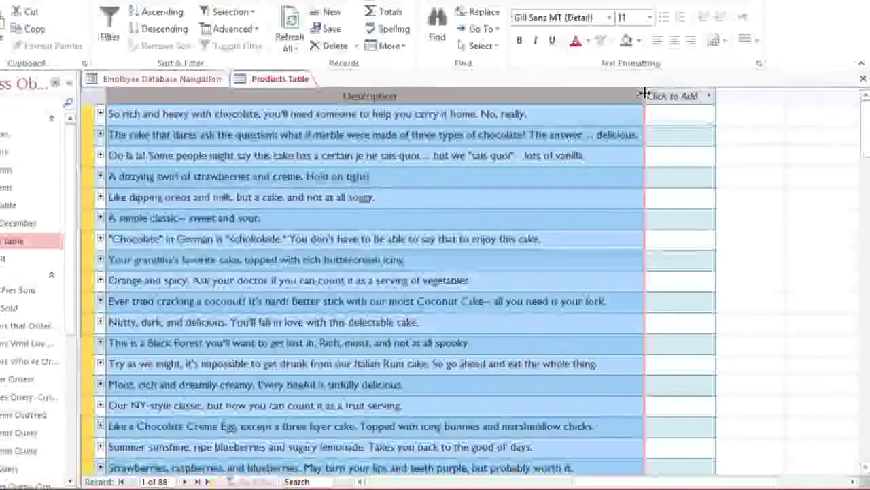
pyautogui.moveTo(644, 92); pyautogui.dragTo(562, 93)
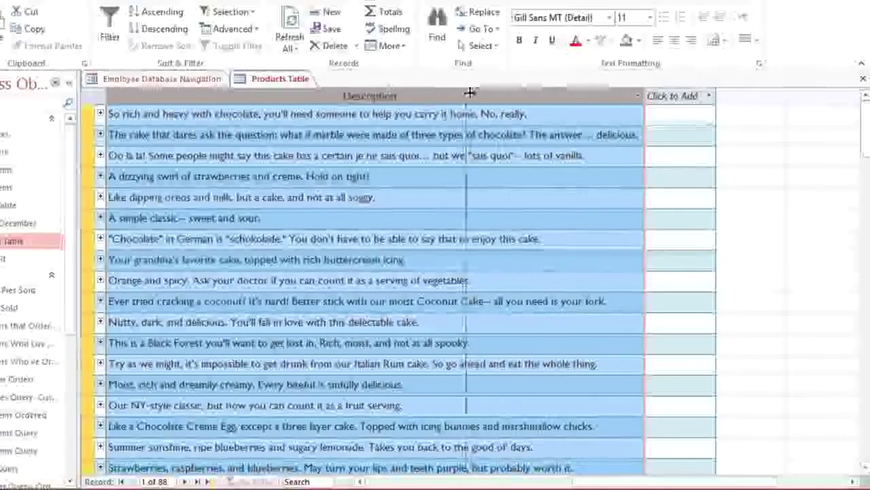
pyautogui.moveTo(469, 92); pyautogui.dragTo(413, 93)
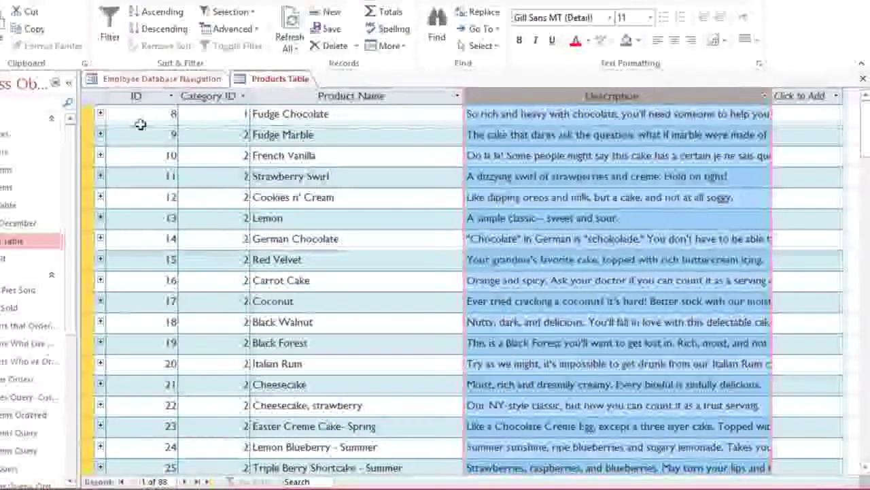
pyautogui.moveTo(86, 125); pyautogui.dragTo(86, 140)
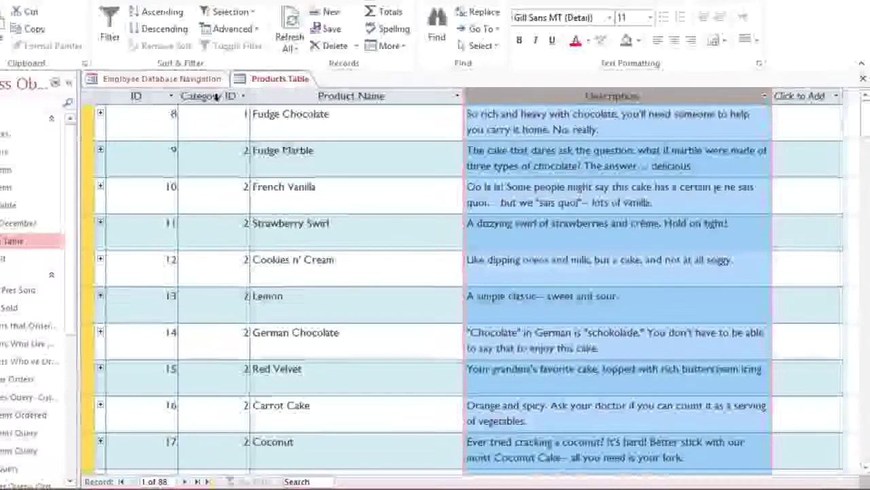
pyautogui.rightClick(216, 98)
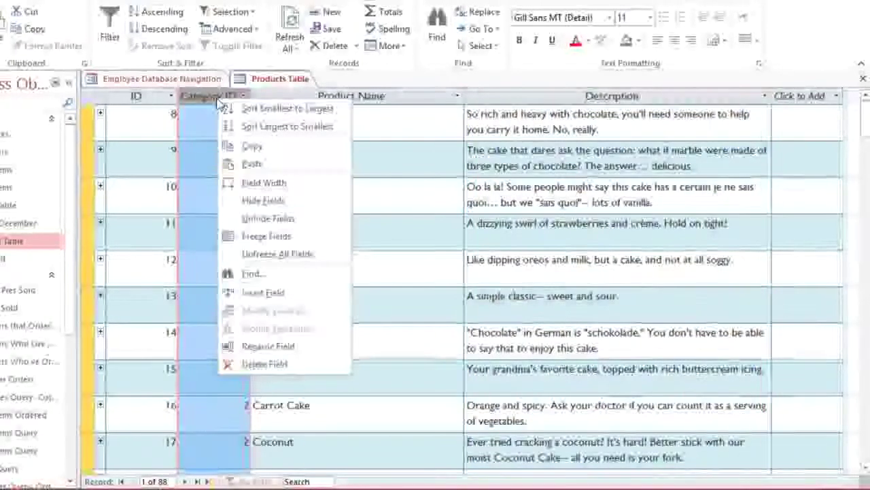
pyautogui.click(229, 201)
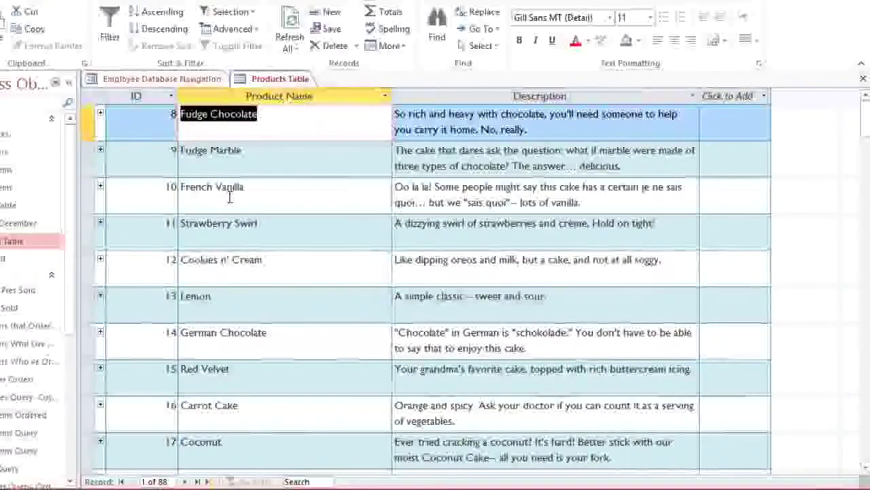
pyautogui.click(313, 95)
pyautogui.rightClick(313, 95)
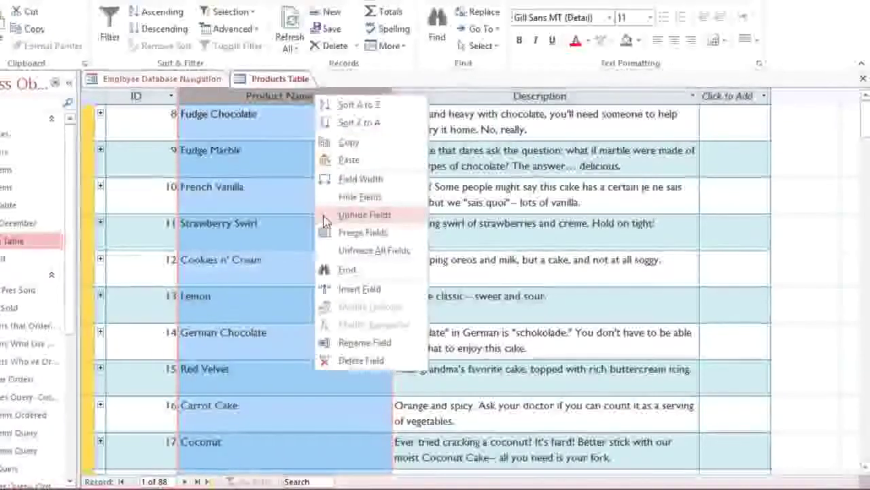
pyautogui.click(325, 222)
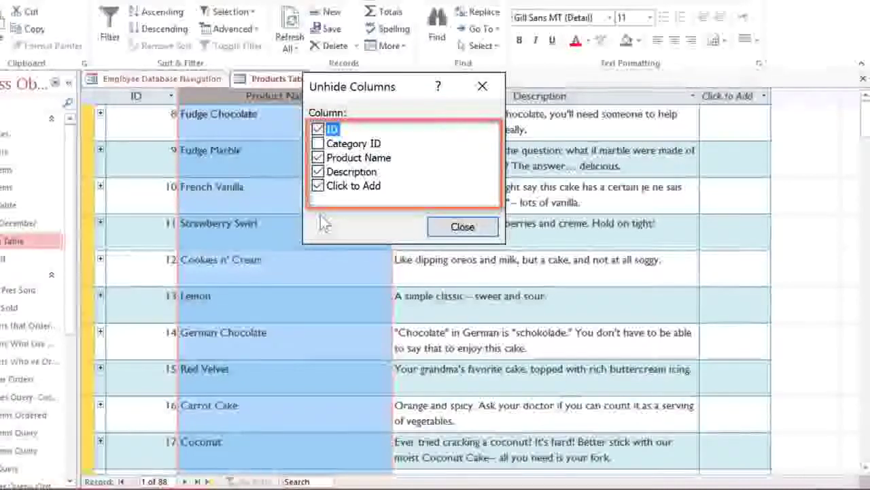
pyautogui.click(465, 229)
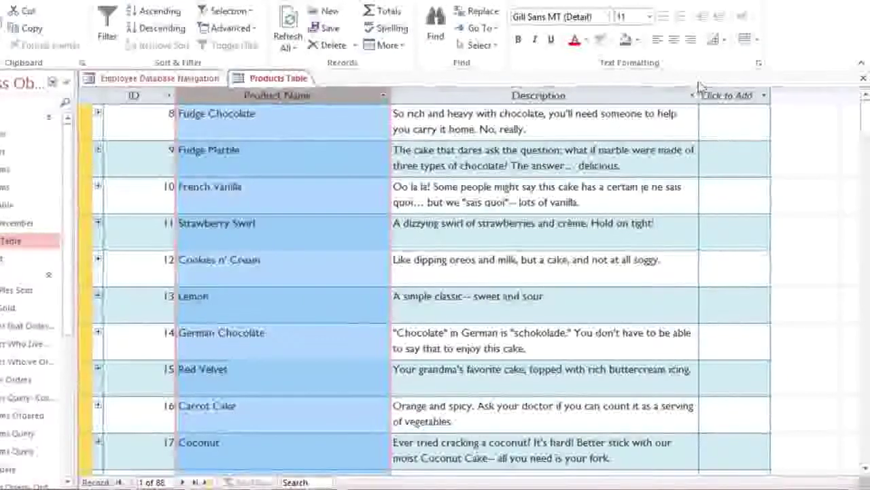
# - Set alternate rows to Indigo, Accent 6, Lighter 80% and gridlines to Horizontal only
pyautogui.click(758, 41)
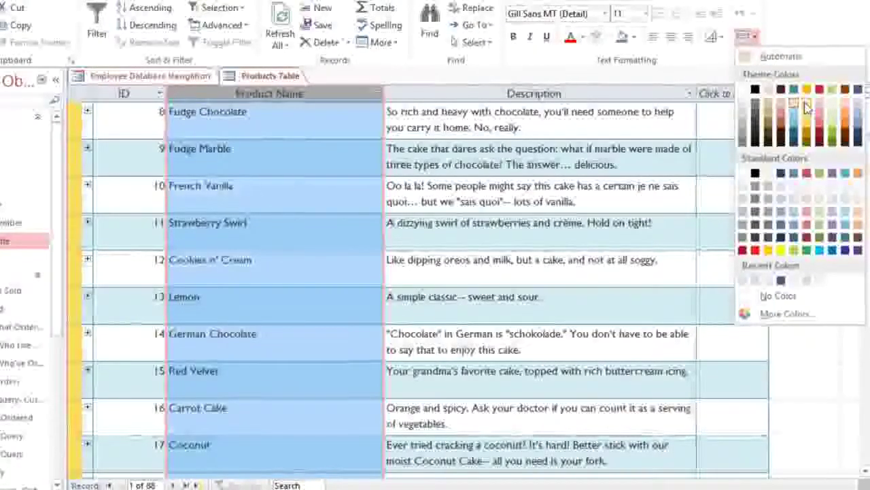
pyautogui.click(859, 107)
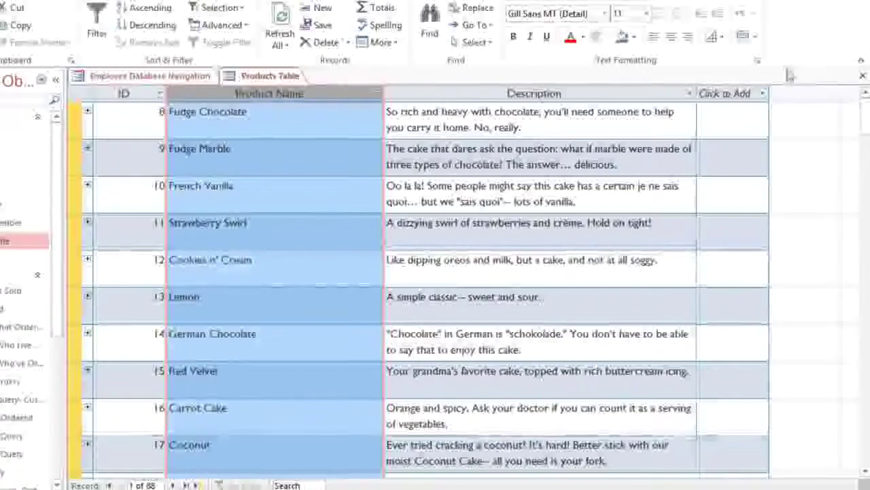
pyautogui.click(715, 43)
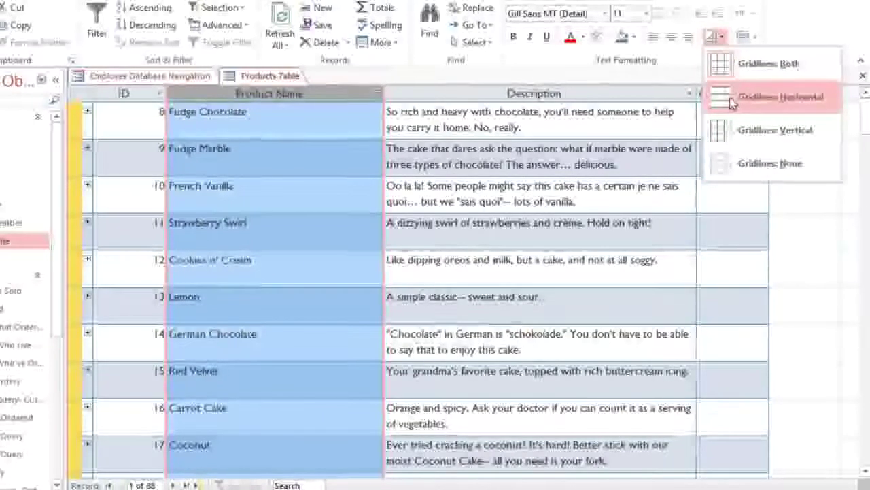
pyautogui.click(732, 99)
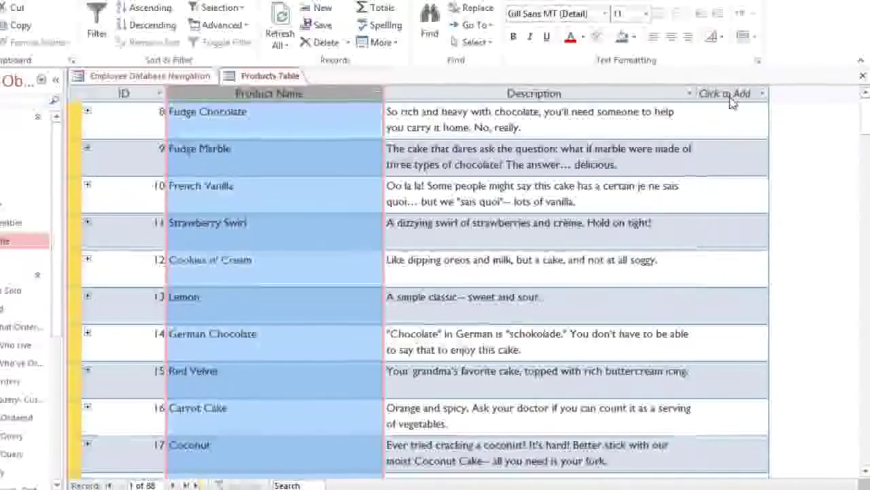
# - In Datasheet Formatting, set a background colour and a dark blue gridline colour, then apply
pyautogui.click(760, 63)
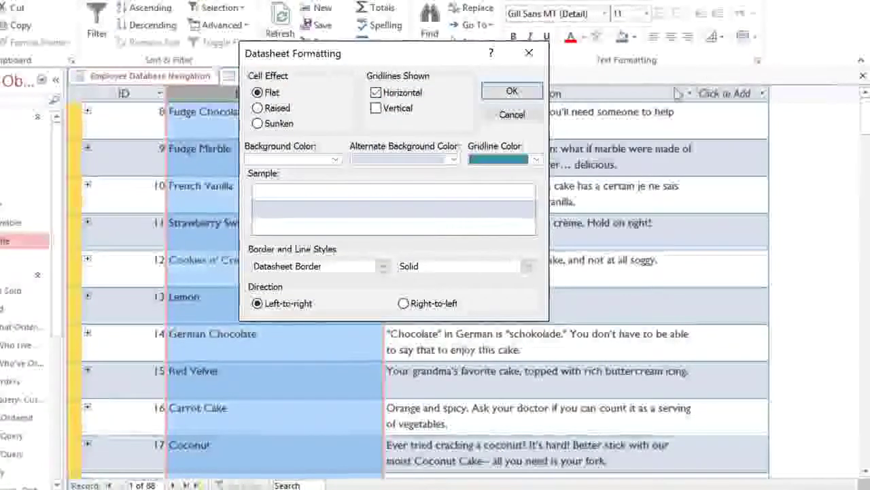
pyautogui.click(335, 161)
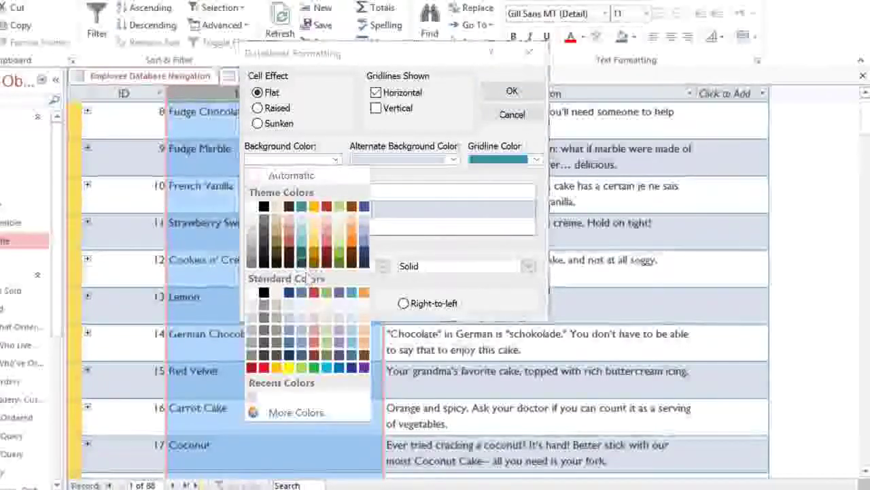
pyautogui.click(303, 310)
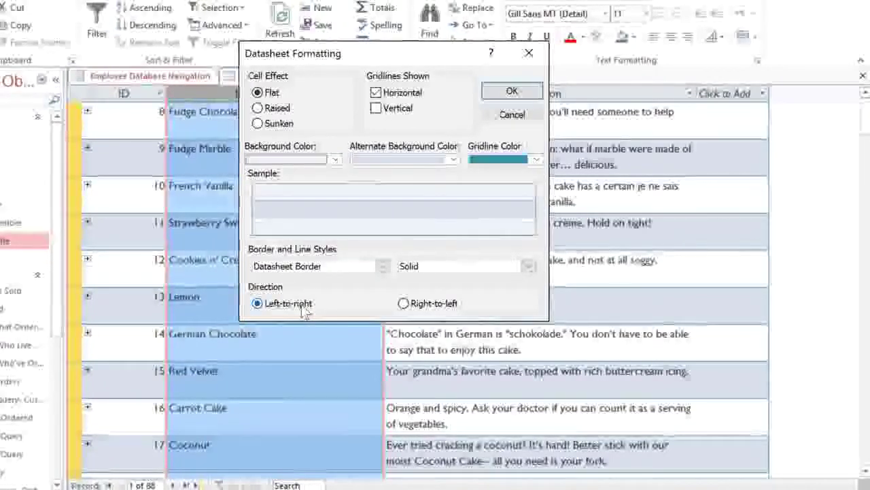
pyautogui.click(537, 160)
pyautogui.click(589, 202)
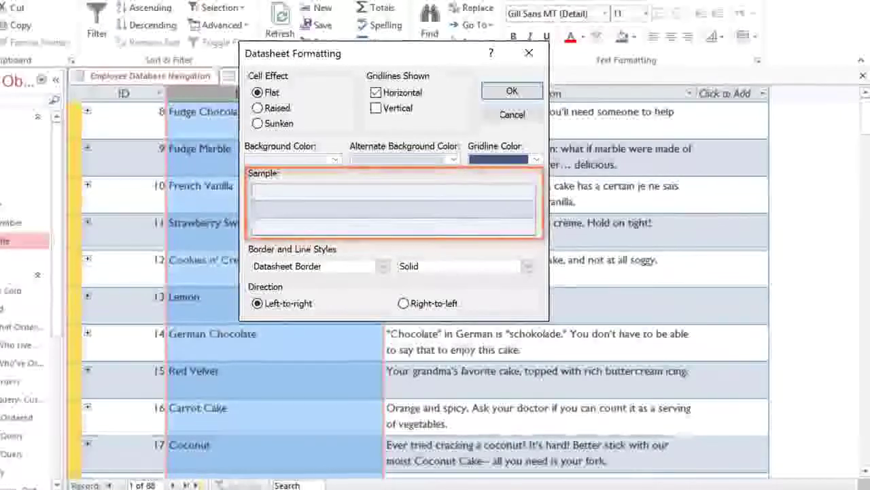
pyautogui.click(533, 95)
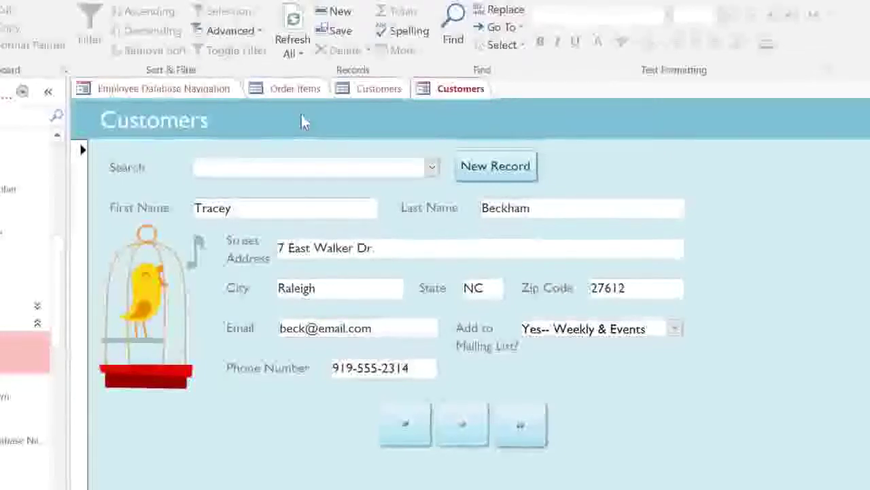
# - Type the customer's last name into the Customers form's Search box to list the match first
pyautogui.click(357, 91)
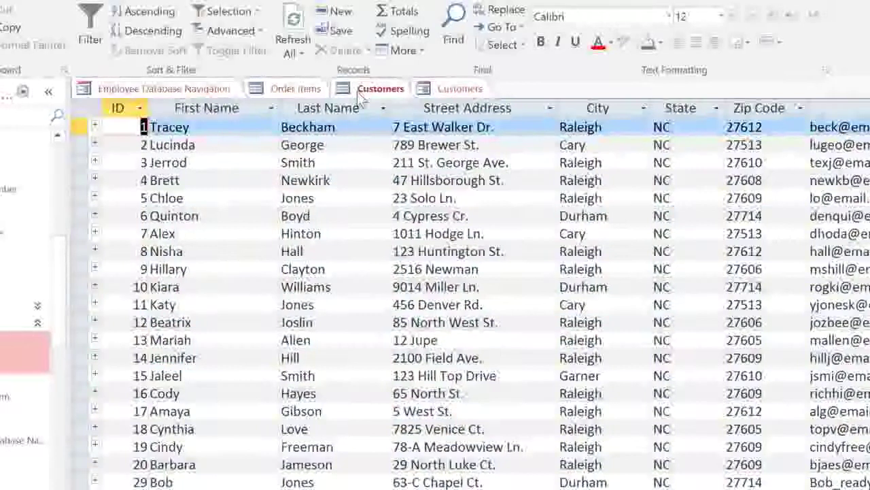
pyautogui.click(435, 91)
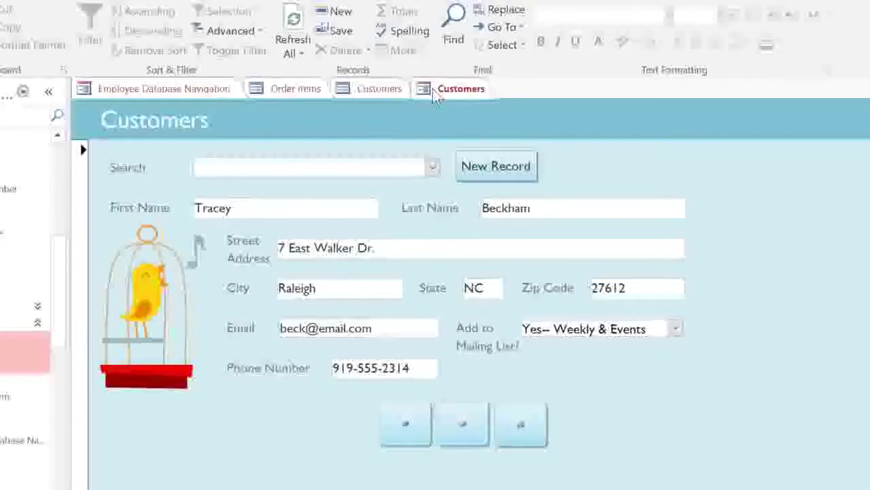
pyautogui.click(438, 174)
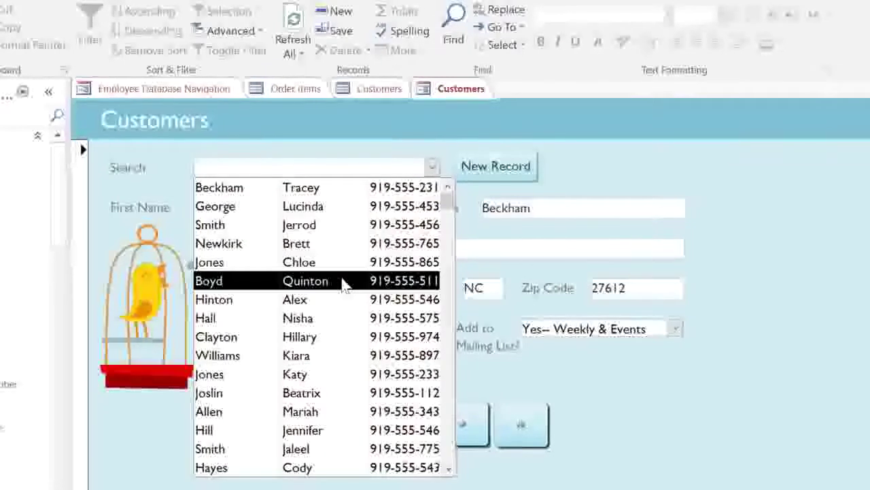
pyautogui.write('green')
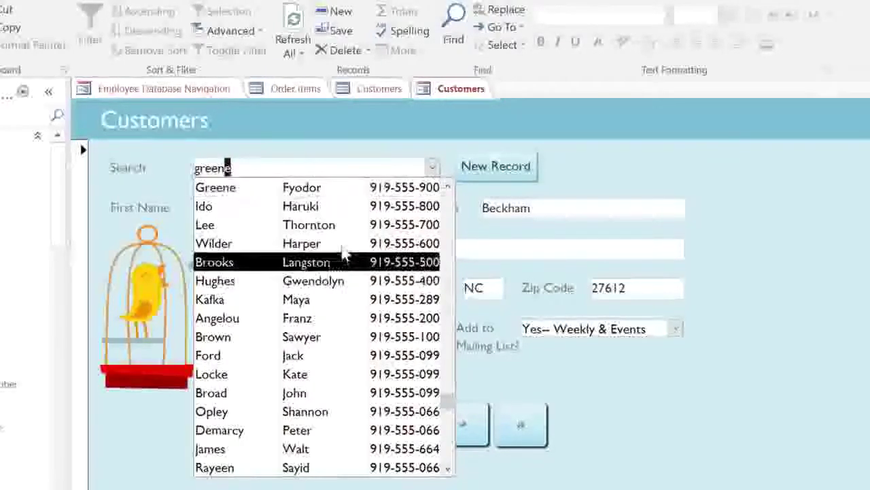
# - Open the found customer's record and replace the street address with the new one
pyautogui.click(342, 196)
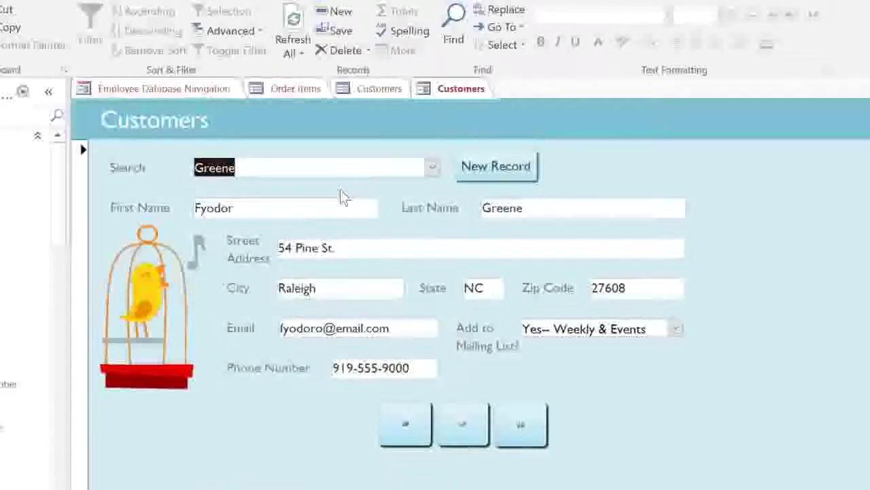
pyautogui.moveTo(344, 247); pyautogui.dragTo(266, 249)
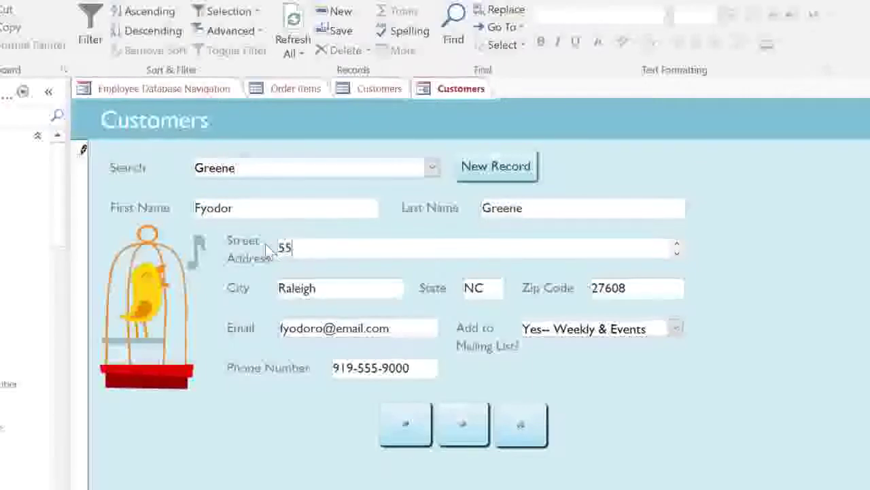
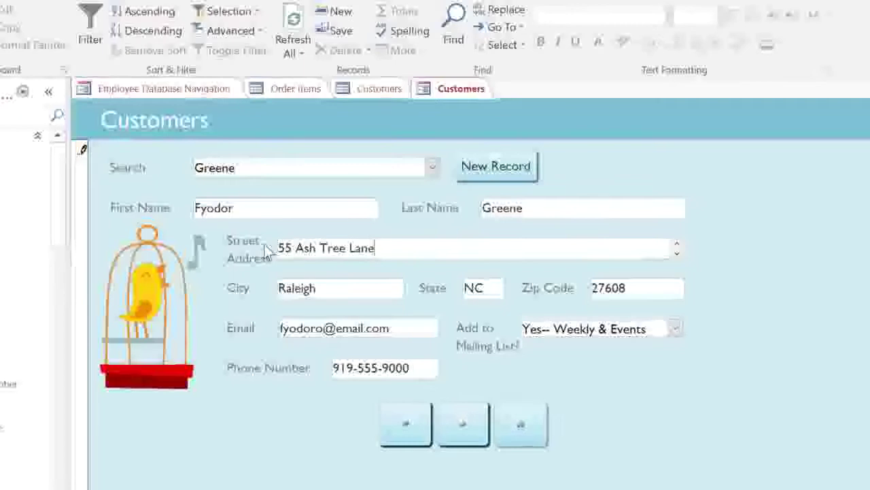
# - Try 'NCrolina' as the State, dismiss the validation warning, and trim it back to NC
pyautogui.press('Tab')
pyautogui.press('Tab')
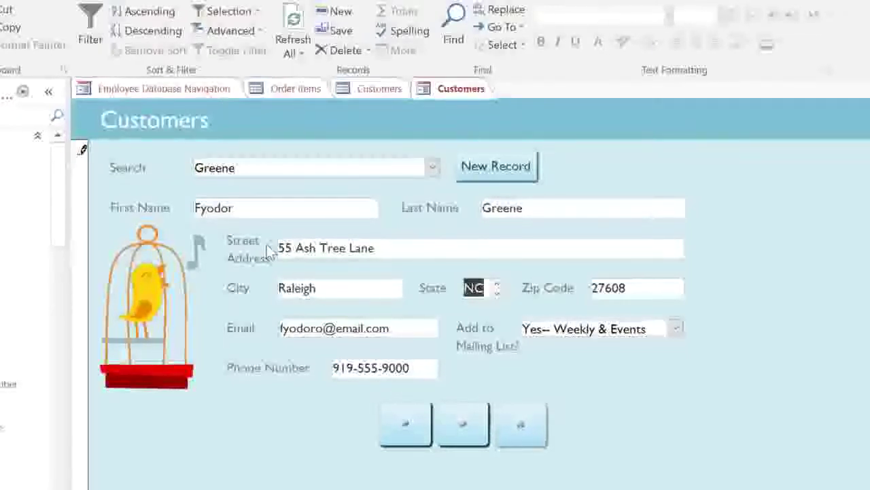
pyautogui.write('NCrolina')
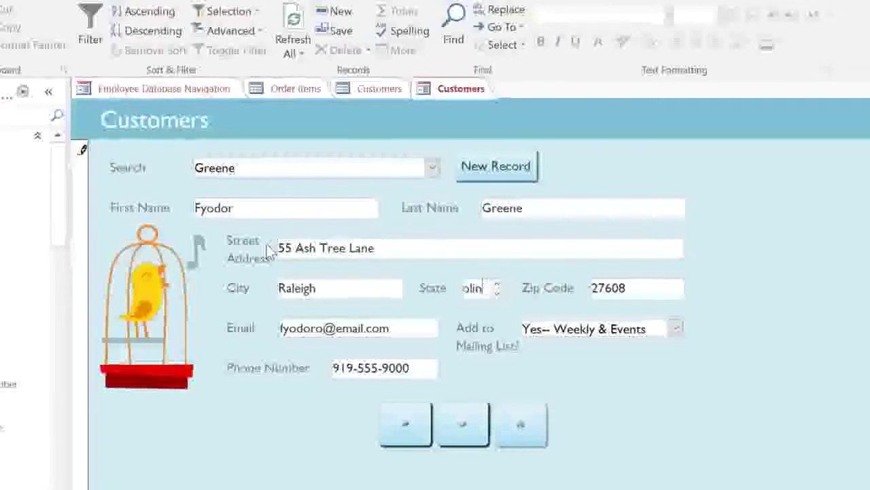
pyautogui.press('Tab')
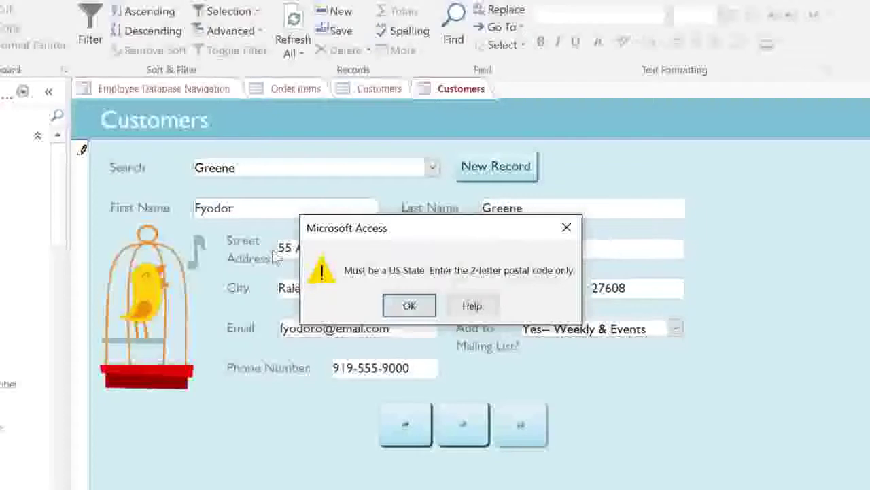
pyautogui.click(401, 307)
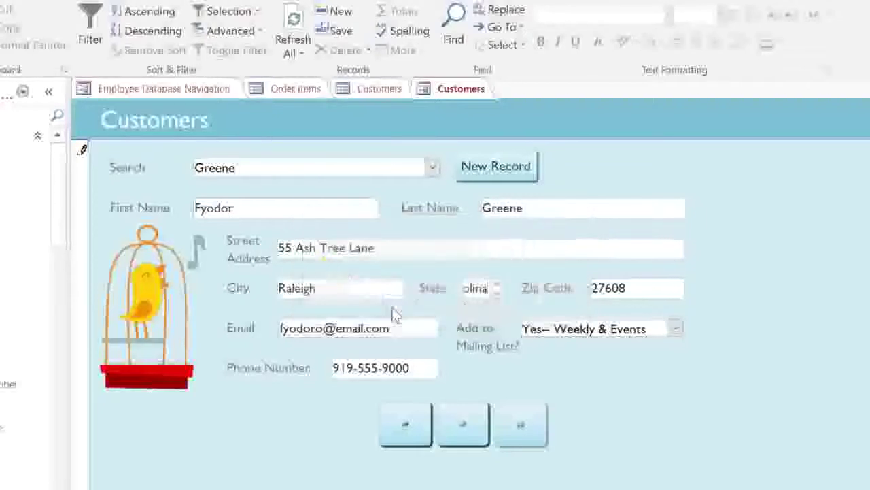
pyautogui.press('BackSpace')
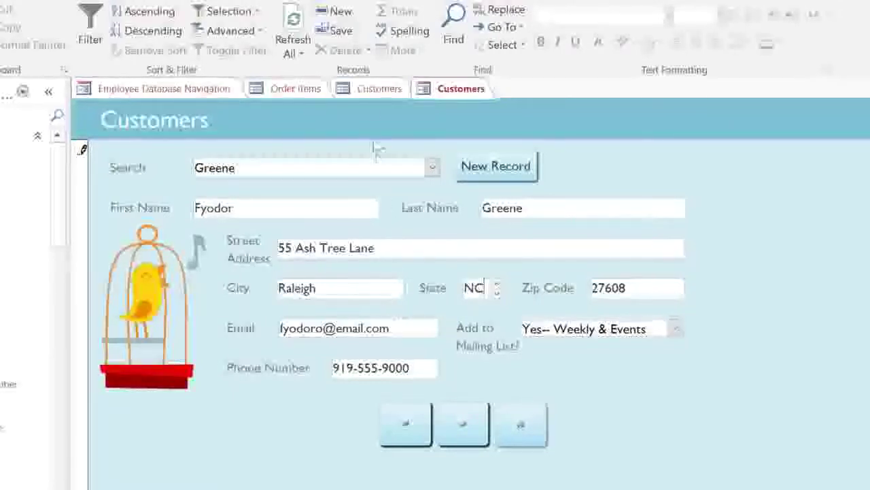
# - Save the customer edit, start a blank customer record, and open the Orders form
pyautogui.click(355, 34)
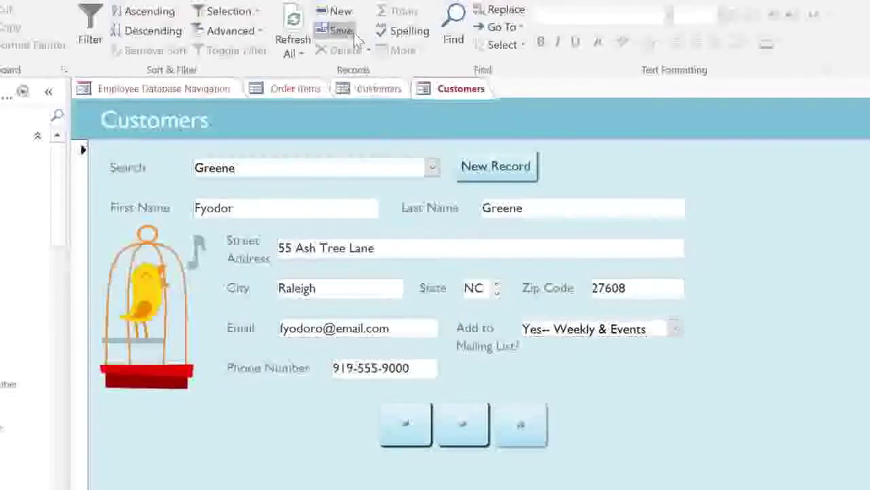
pyautogui.click(495, 166)
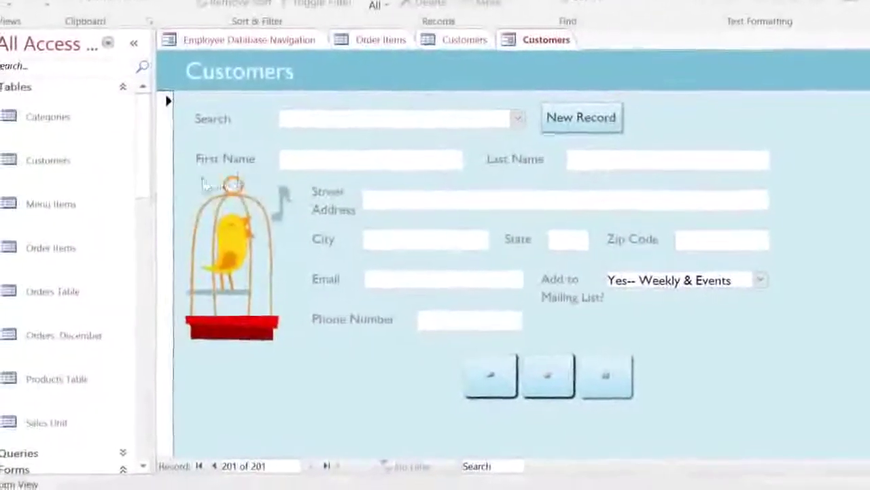
pyautogui.scroll(-3, 131, 240)
pyautogui.moveTo(151, 229); pyautogui.dragTo(156, 364)
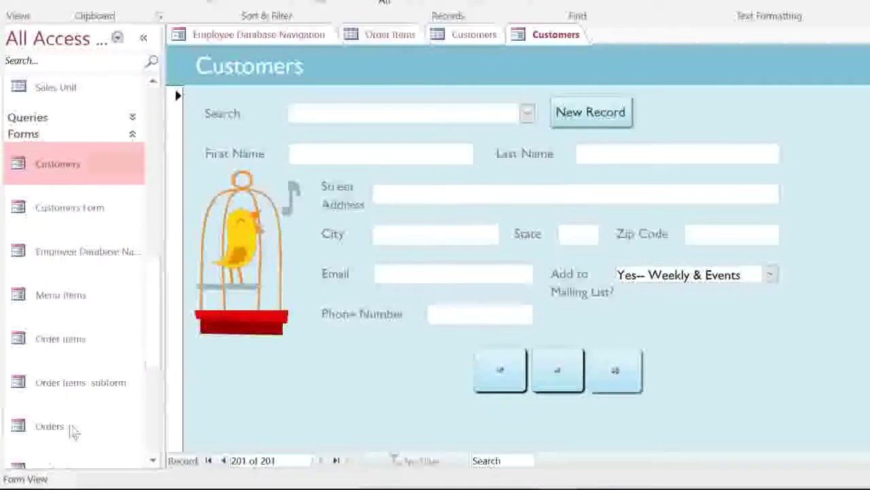
pyautogui.doubleClick(72, 427)
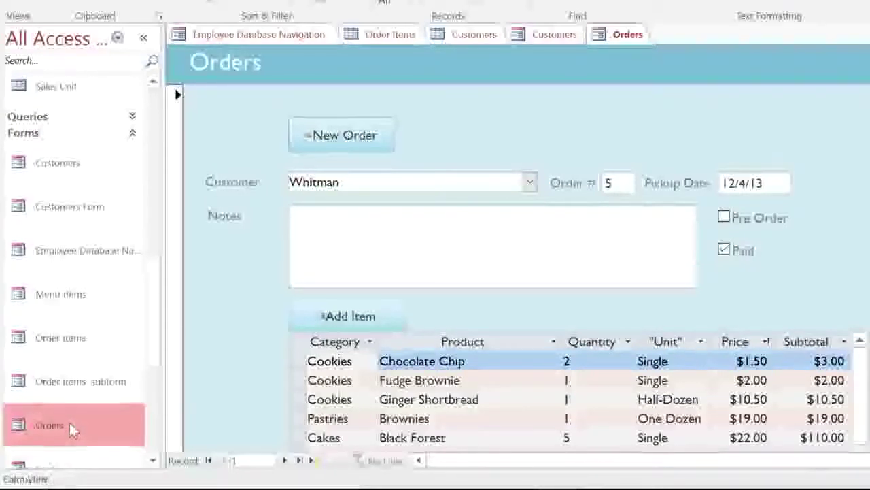
# - Start new order 64 for the customer with a pickup date of 4/7/16
pyautogui.click(388, 143)
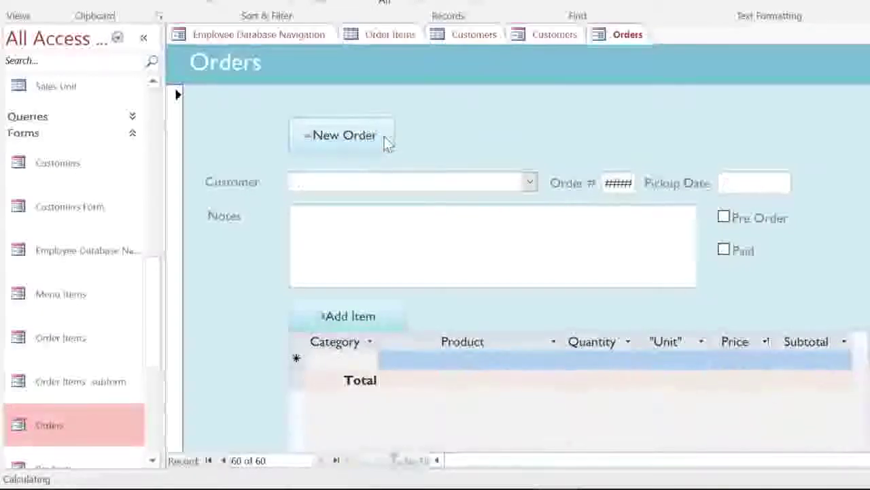
pyautogui.click(529, 184)
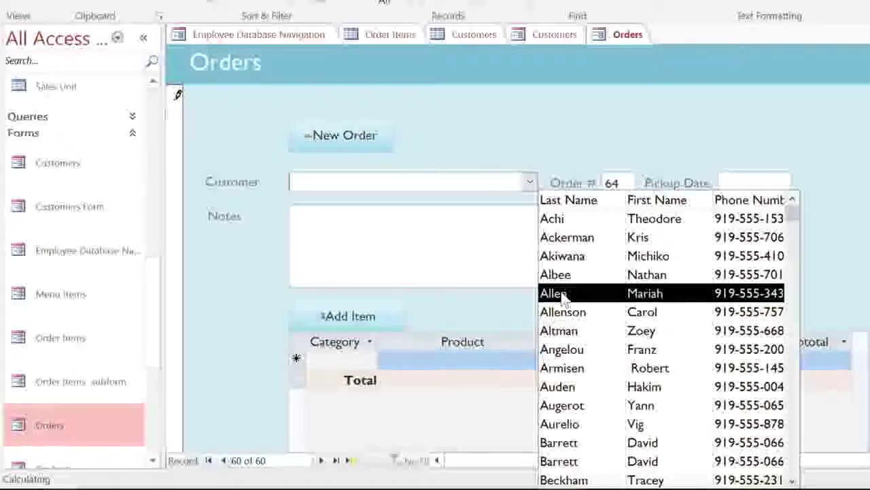
pyautogui.click(561, 294)
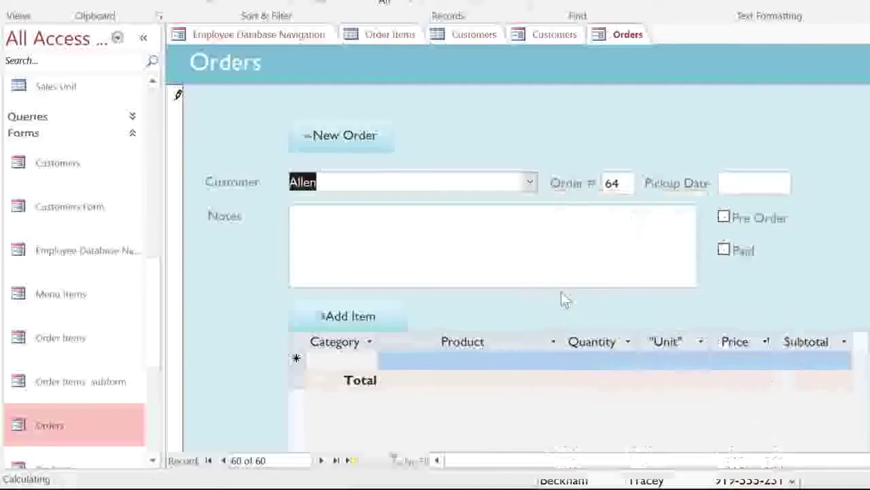
pyautogui.click(726, 180)
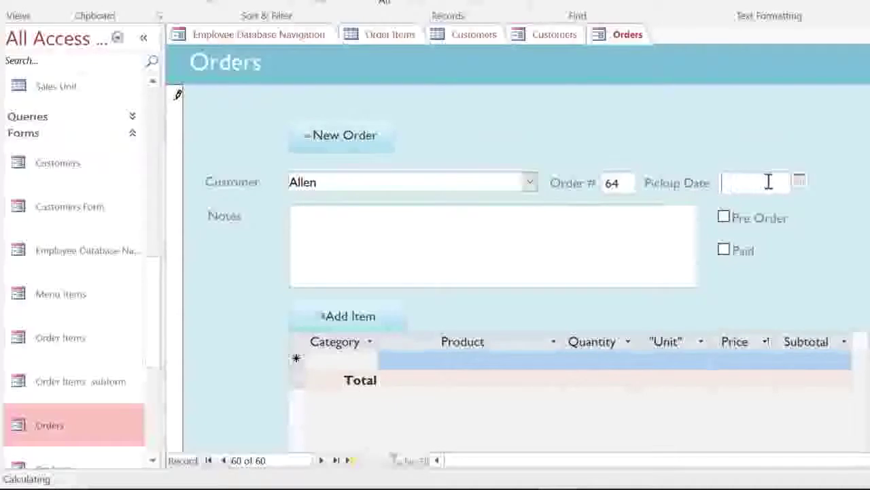
pyautogui.click(801, 183)
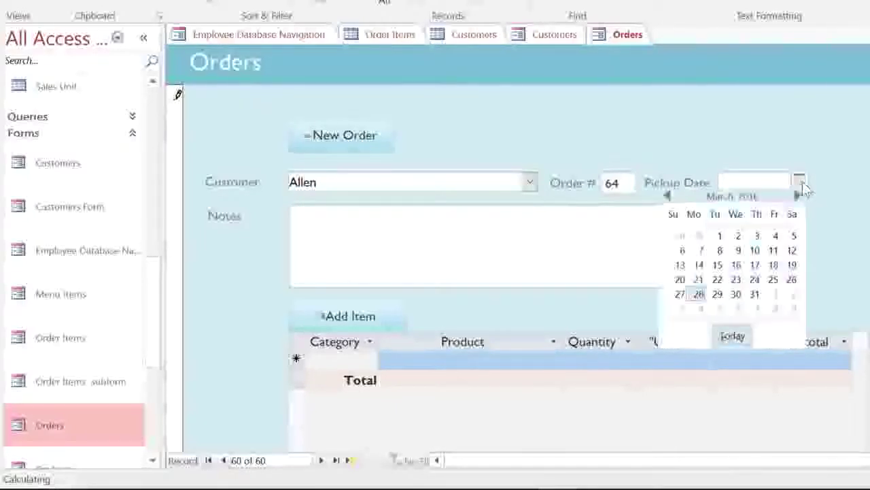
pyautogui.click(799, 197)
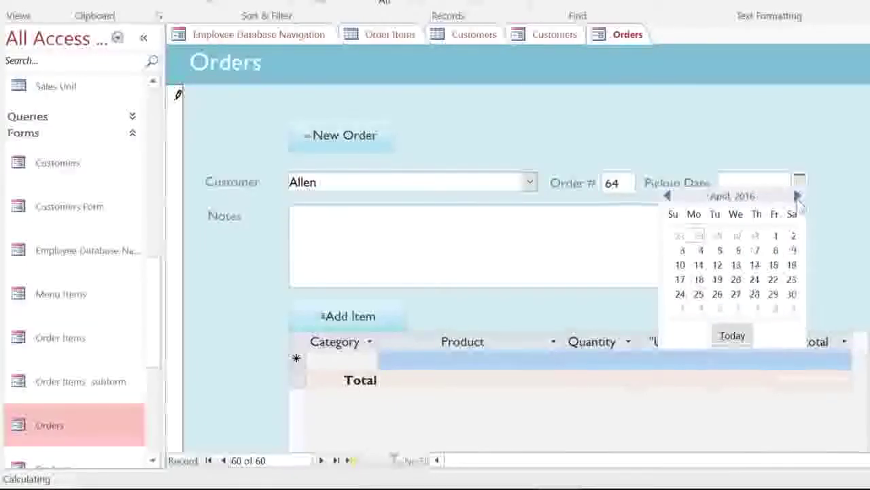
pyautogui.click(758, 251)
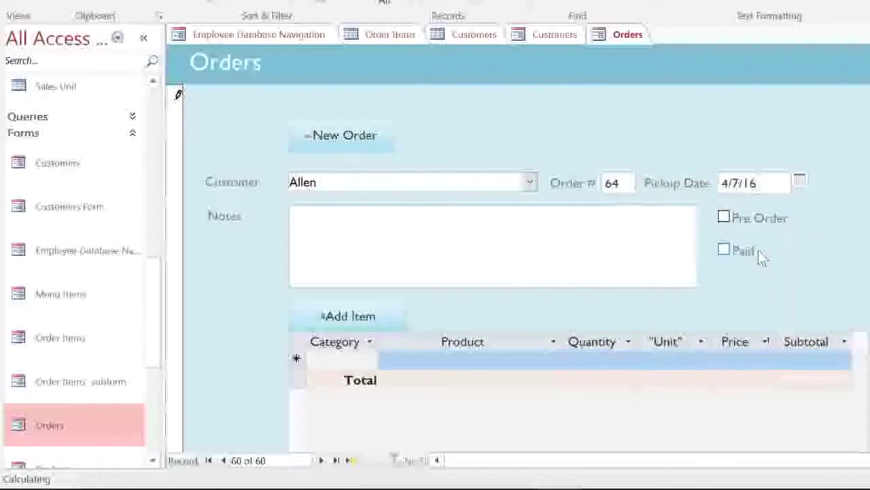
# - Mark the order as pre-ordered and paid, with the note 'Husband will pick up'
pyautogui.click(725, 219)
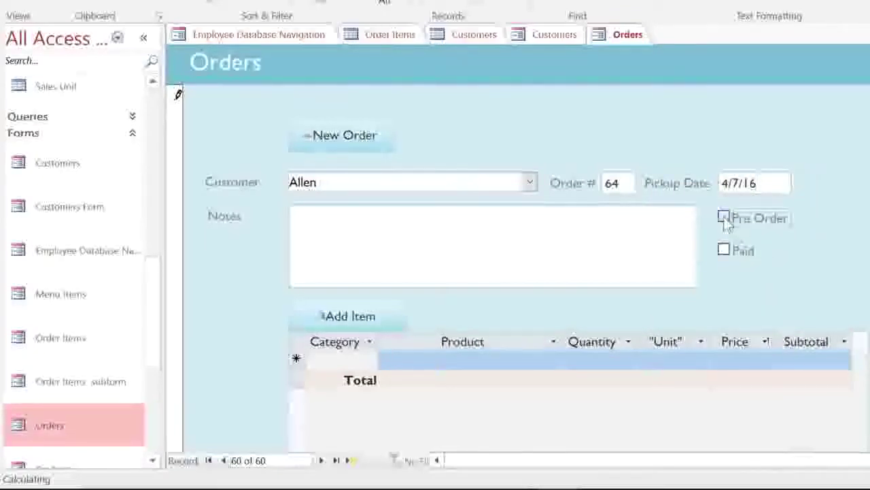
pyautogui.click(725, 251)
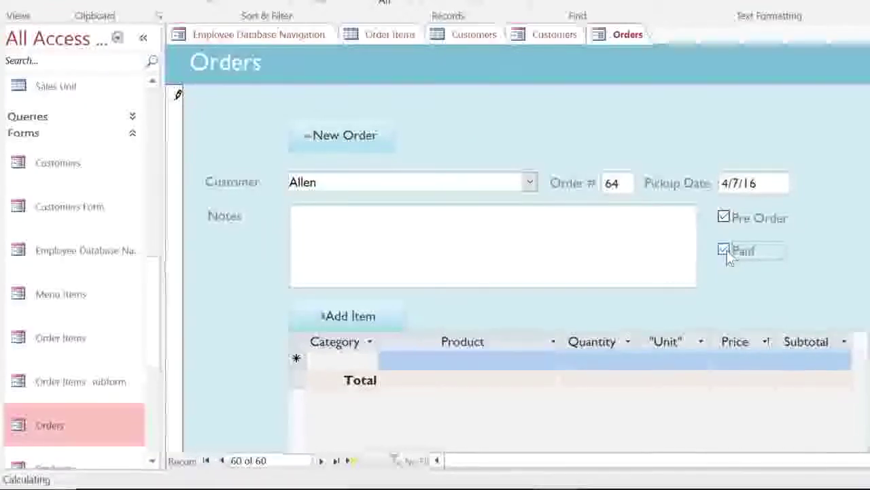
pyautogui.click(670, 249)
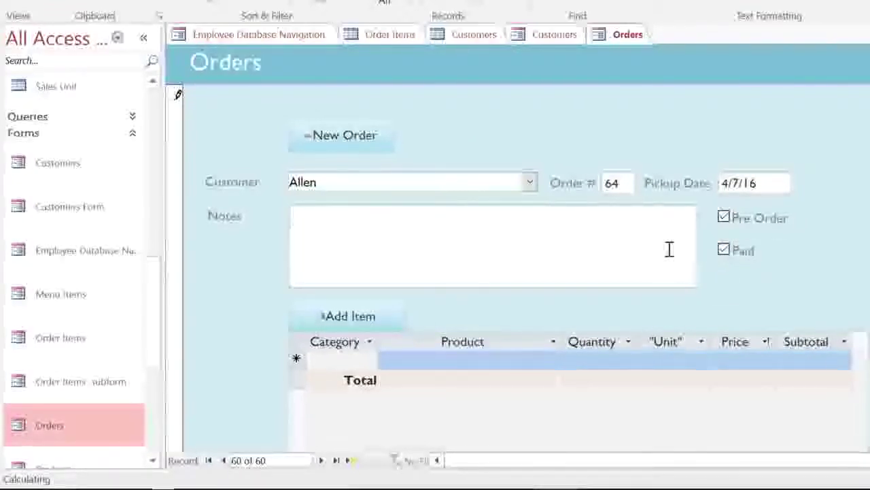
pyautogui.write('Husband wil')
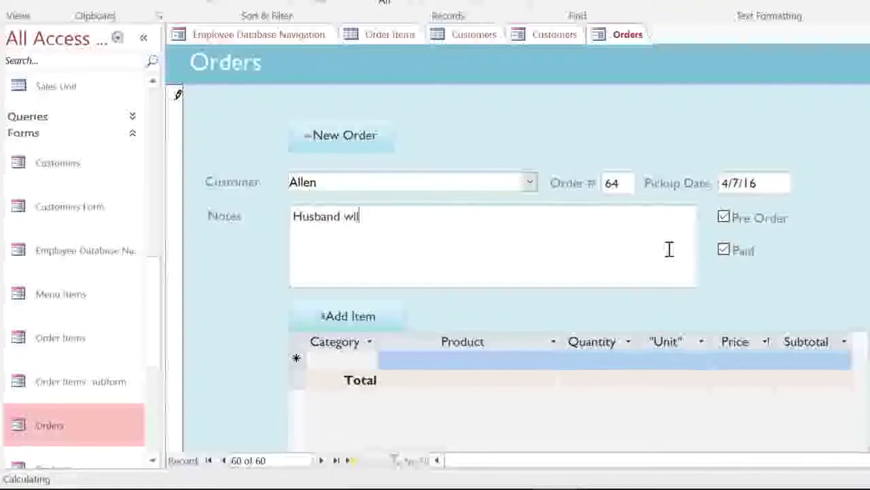
pyautogui.write('l pick up')
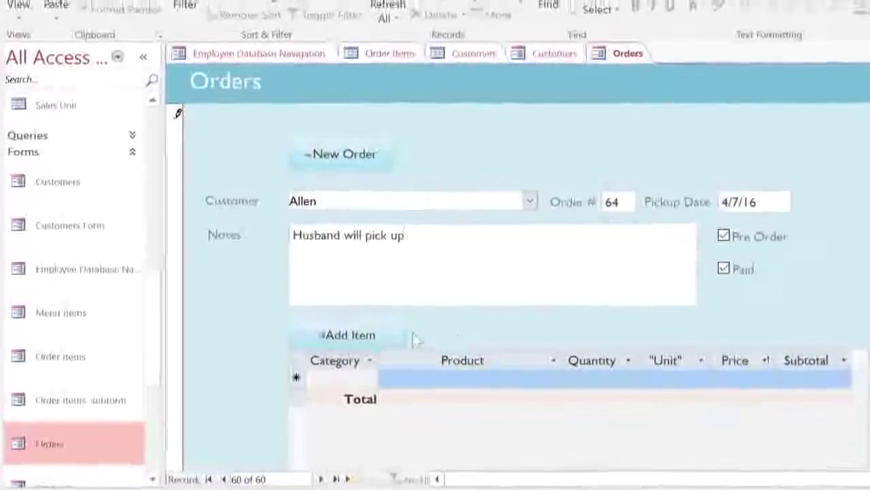
pyautogui.click(387, 350)
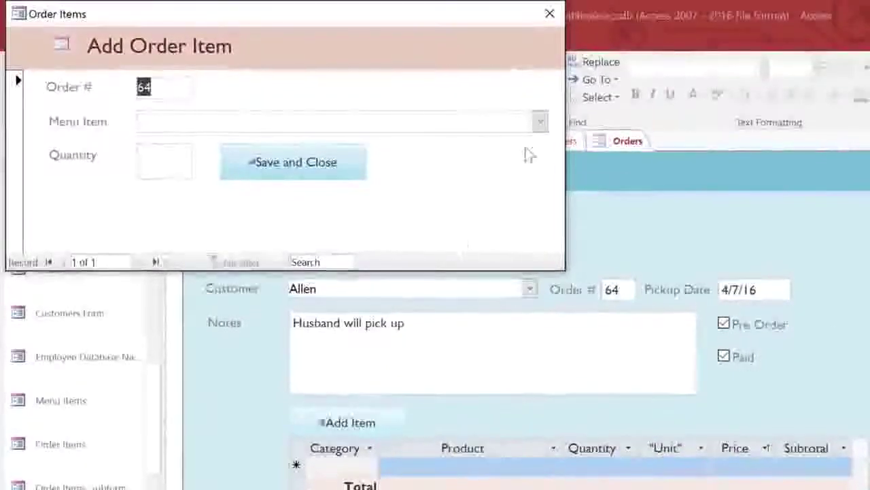
# - Add one Black Forest cake to the order and save the item
pyautogui.click(540, 117)
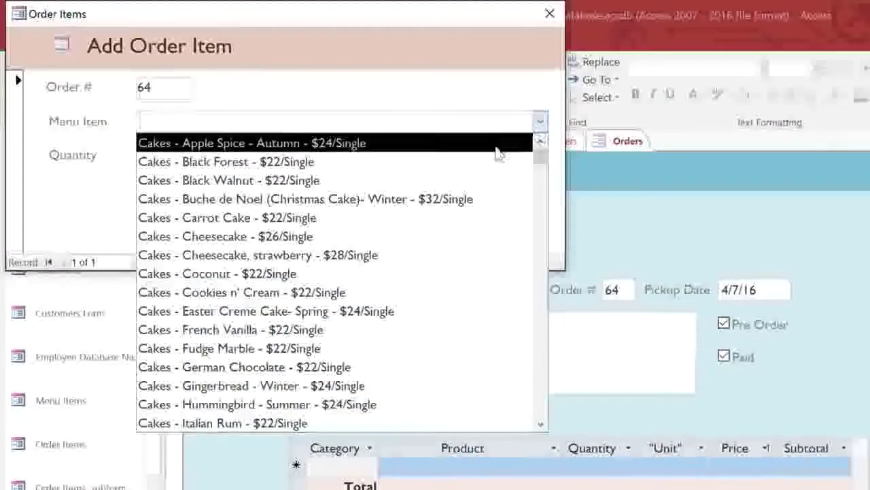
pyautogui.click(482, 161)
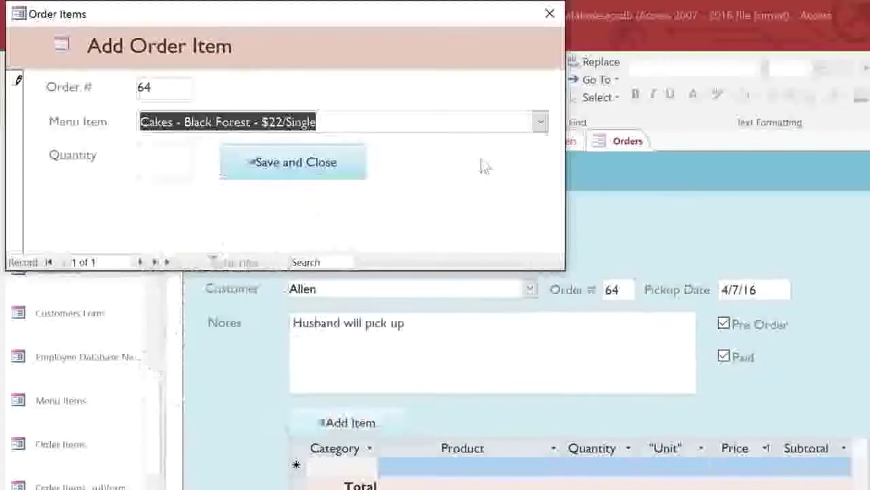
pyautogui.click(175, 161)
pyautogui.write('1')
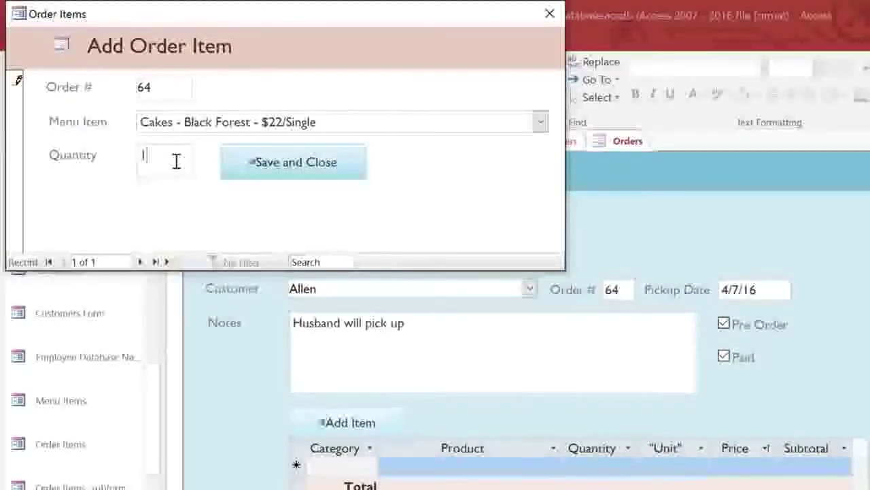
pyautogui.click(248, 169)
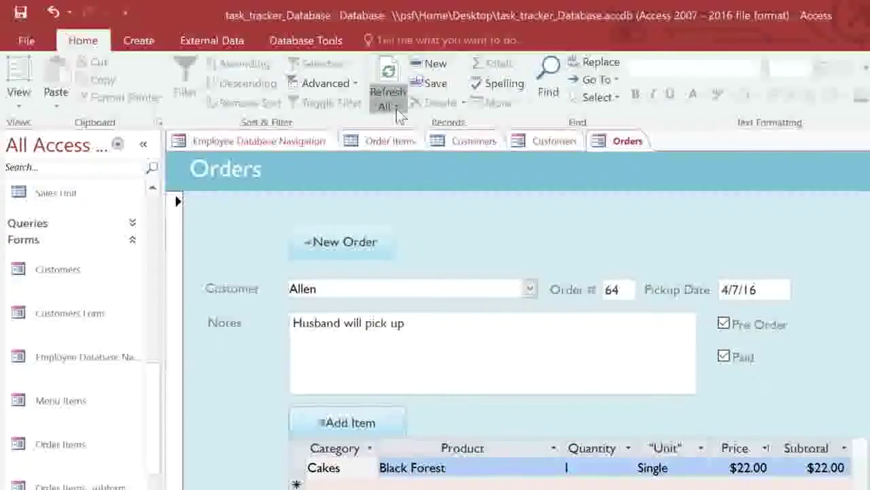
# - Refresh the order form and add one Carrot Cake as a second item
pyautogui.click(396, 108)
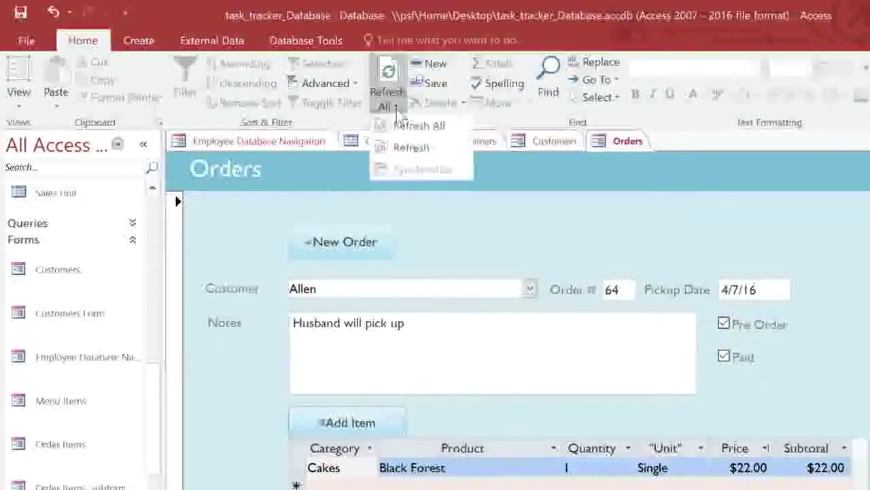
pyautogui.click(428, 149)
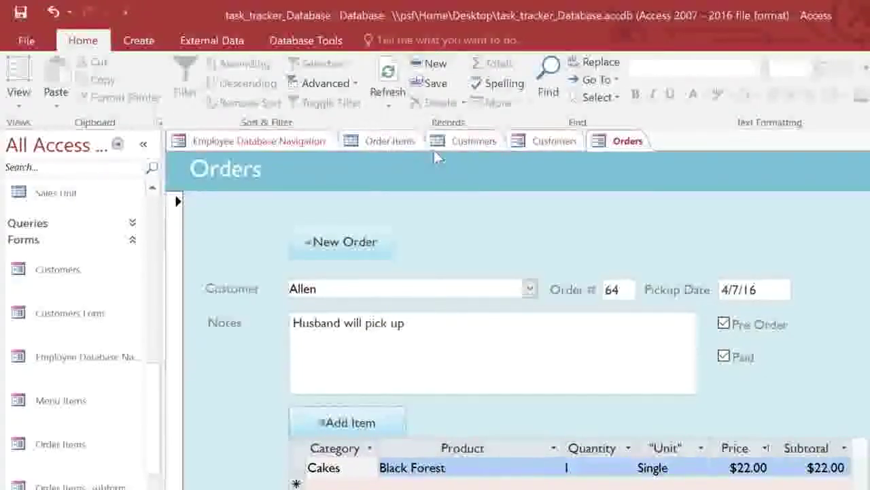
pyautogui.click(391, 428)
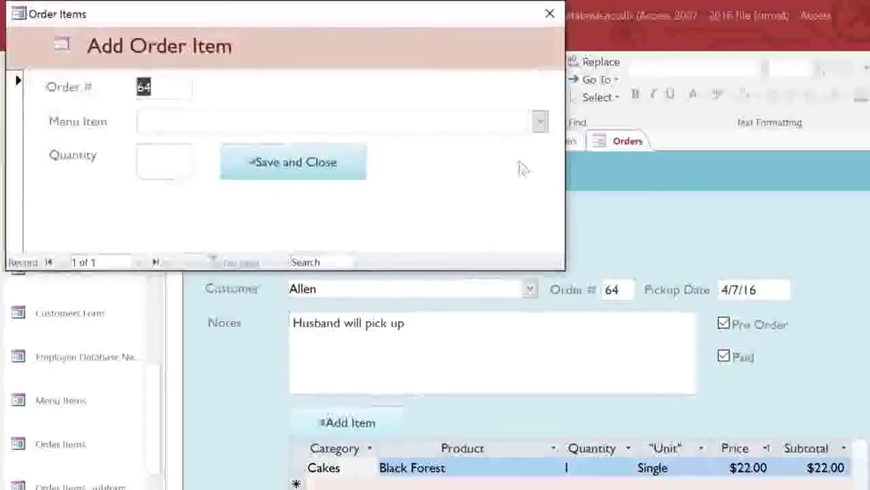
pyautogui.click(539, 123)
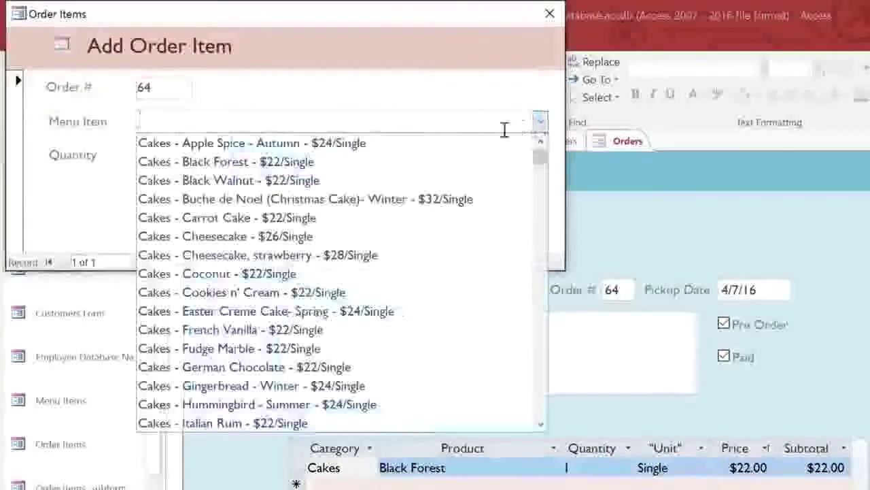
pyautogui.click(260, 217)
pyautogui.click(167, 171)
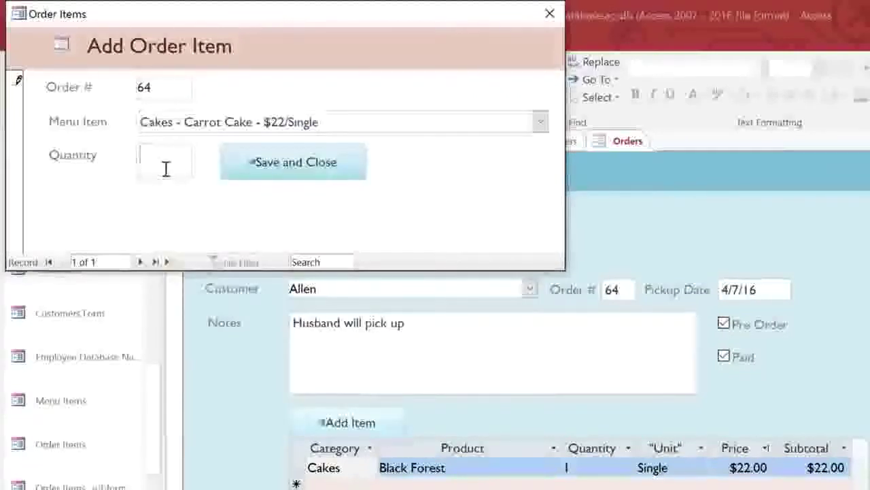
pyautogui.write('1')
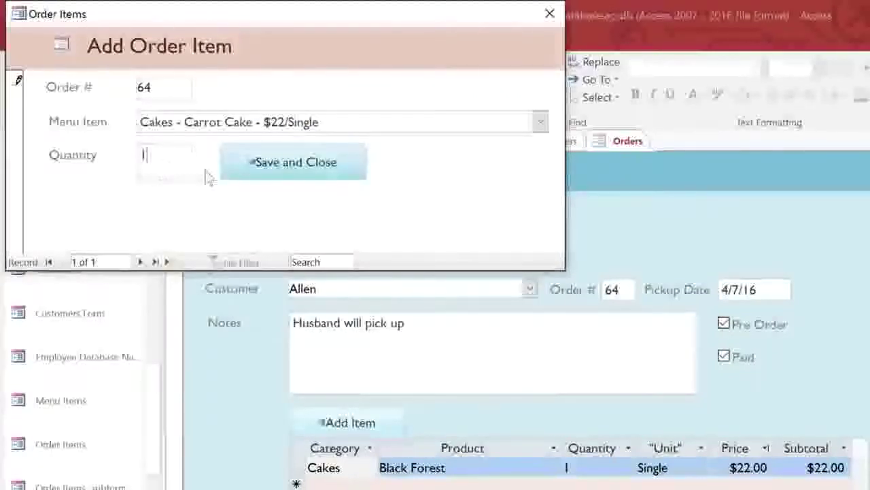
pyautogui.click(242, 171)
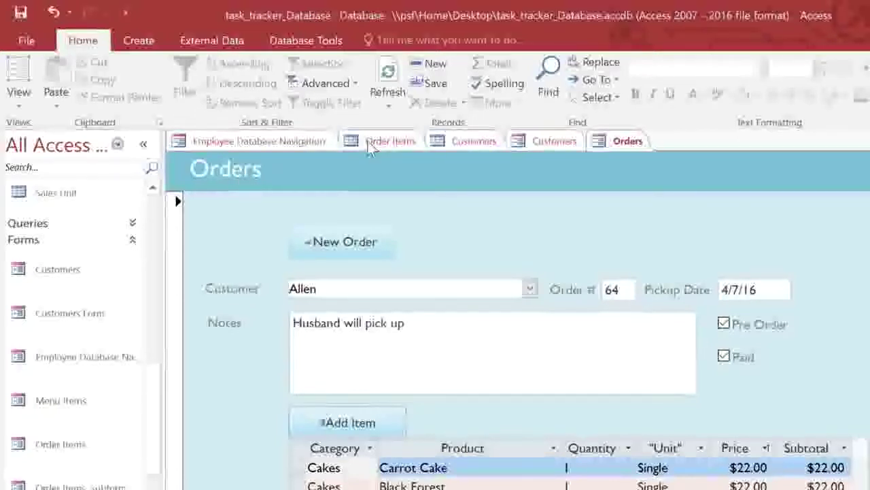
# - Switch to the Order Items table and inspect record 13's Order ID
pyautogui.click(371, 142)
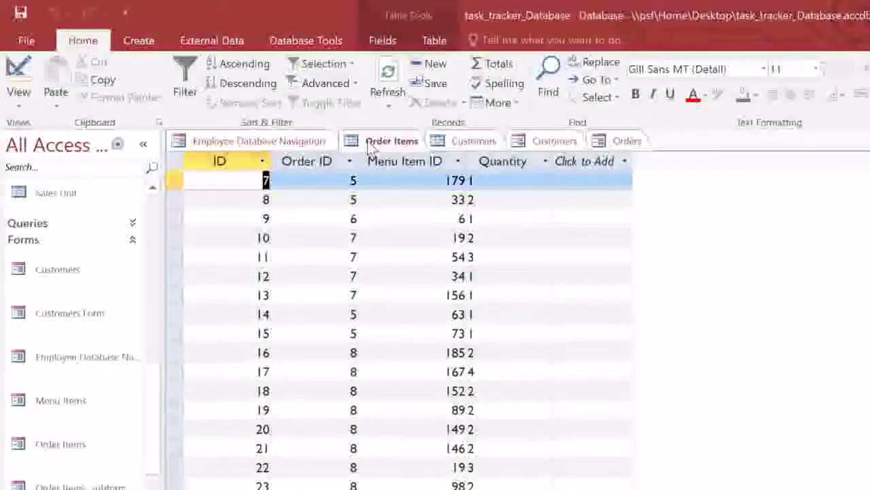
pyautogui.click(371, 144)
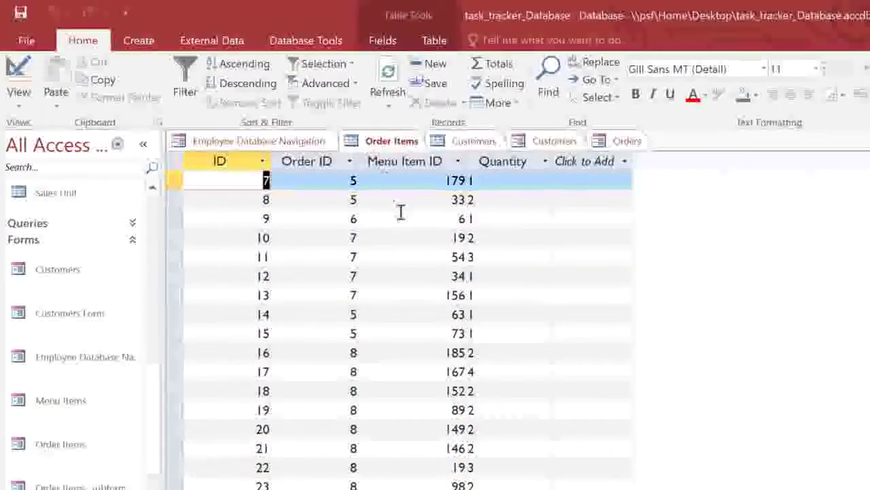
pyautogui.click(437, 295)
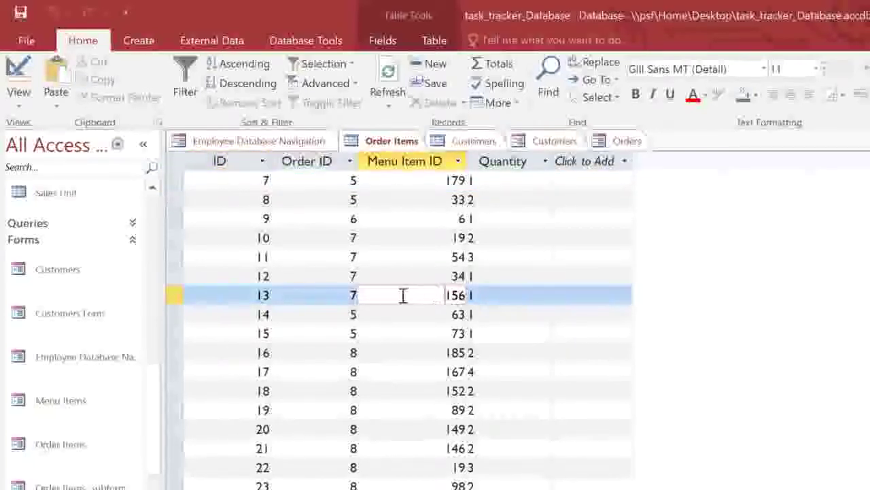
pyautogui.click(342, 294)
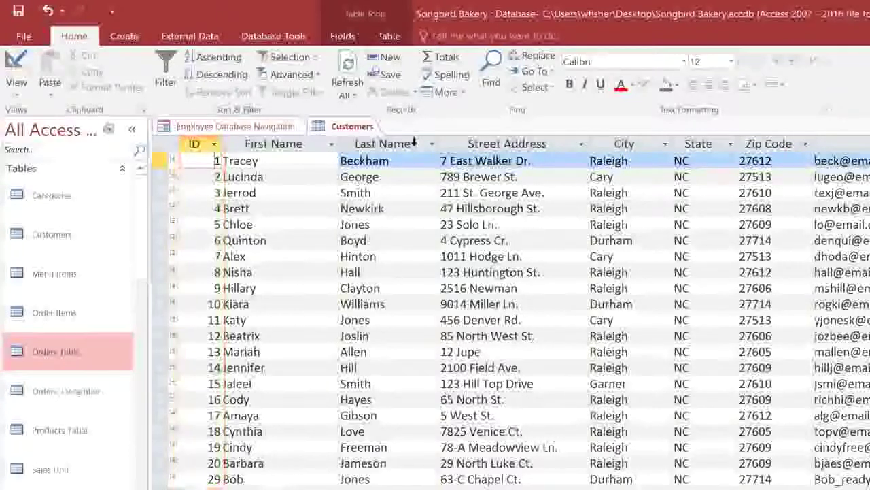
# - Sort the customers A to Z by Last Name, then undo the sort
pyautogui.click(413, 144)
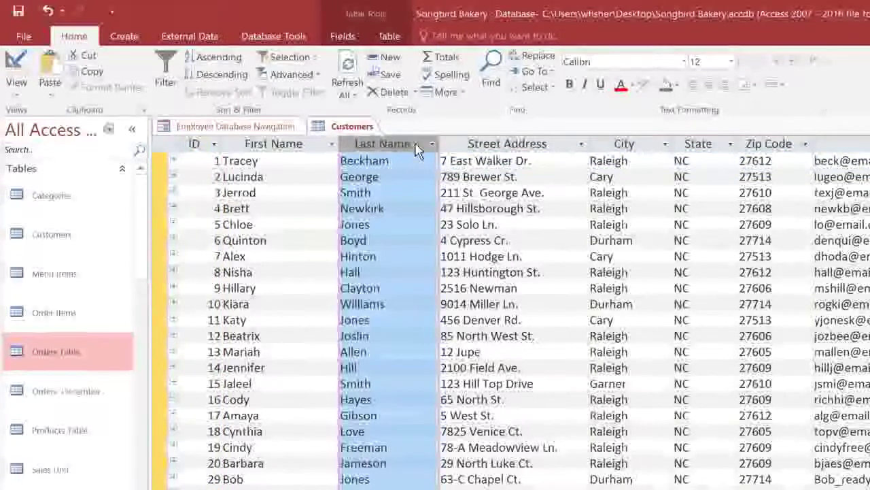
pyautogui.click(217, 58)
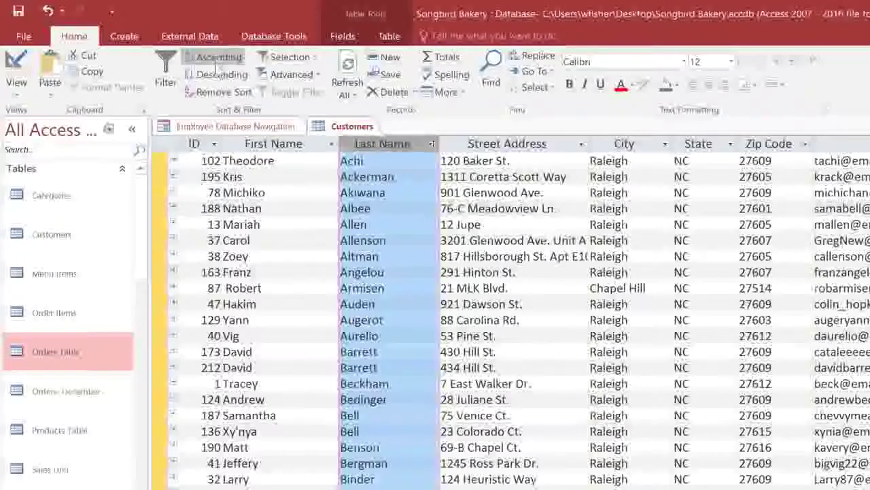
pyautogui.click(219, 92)
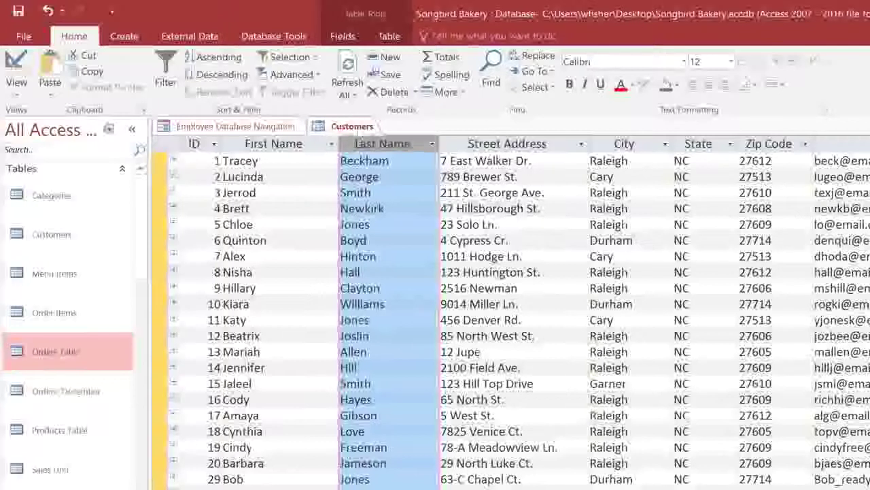
# - Filter the City column to Cary only, toggling the filter off and back on
pyautogui.click(665, 144)
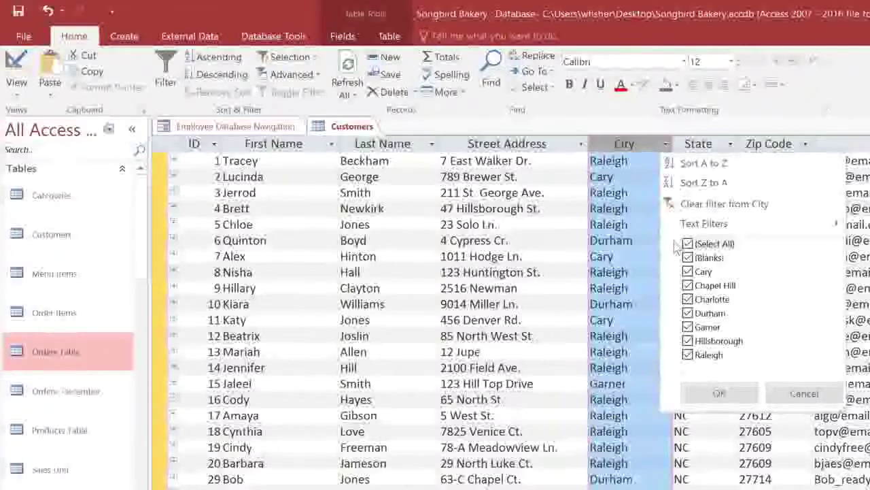
pyautogui.click(690, 245)
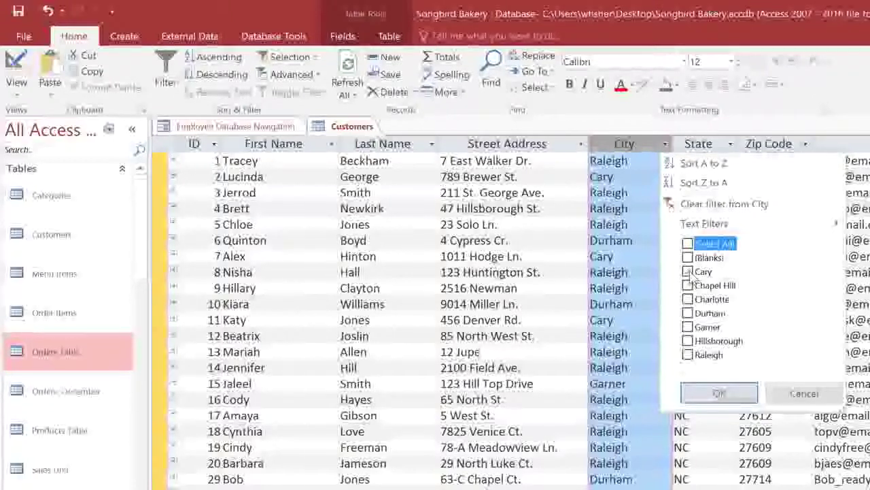
pyautogui.click(711, 393)
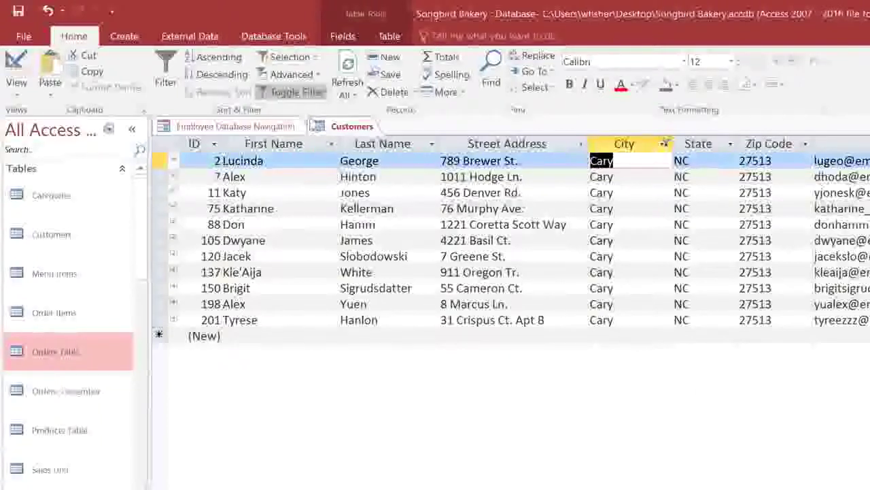
pyautogui.click(299, 95)
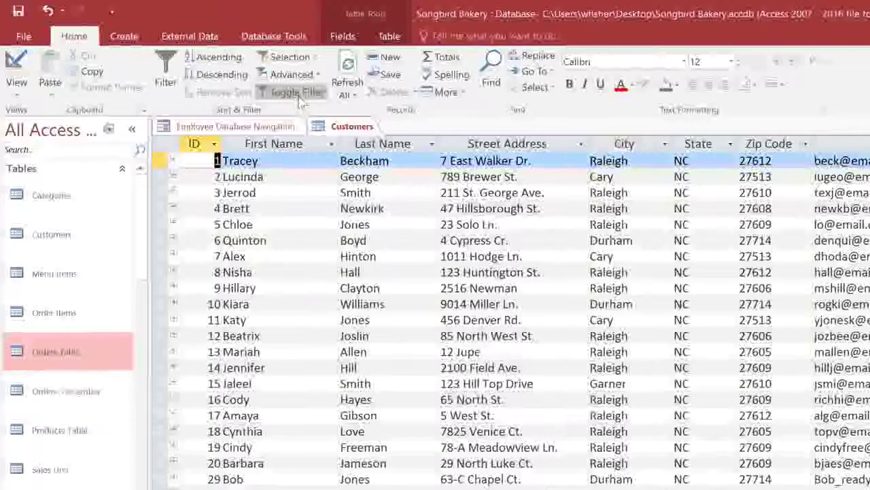
pyautogui.click(300, 95)
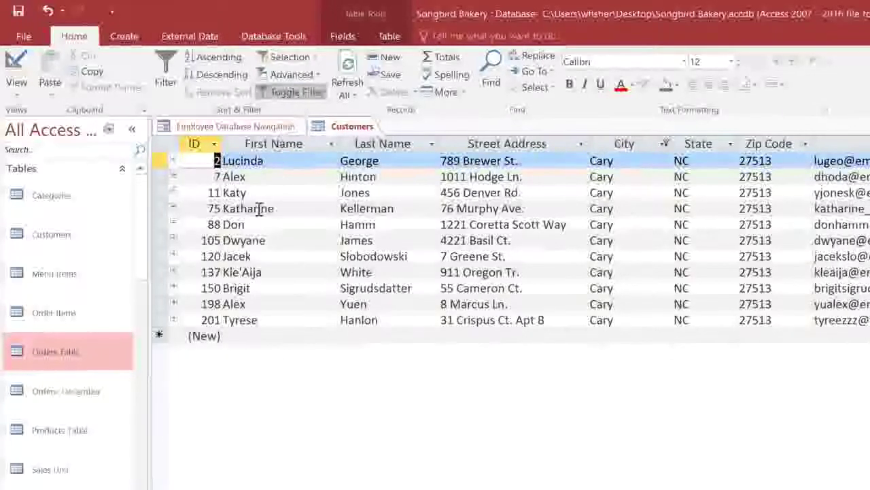
pyautogui.click(96, 430)
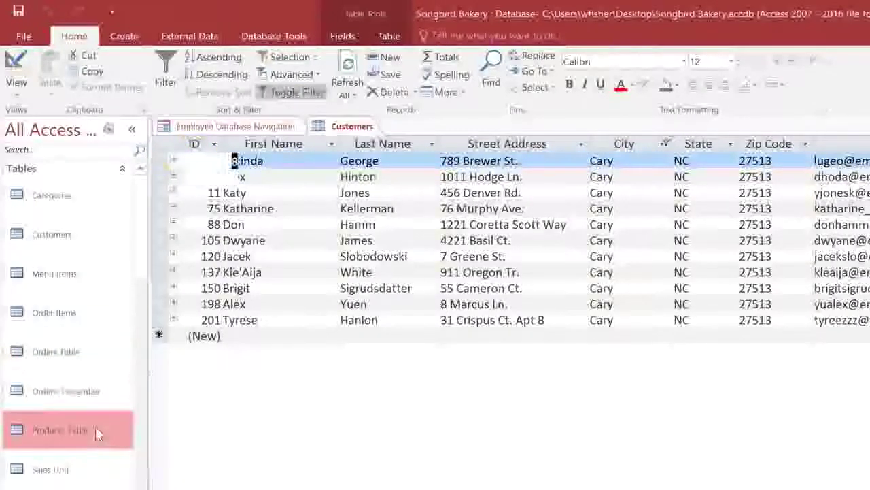
# - Filter Products Table names containing 'Chocolate', then remove that filter
pyautogui.doubleClick(95, 426)
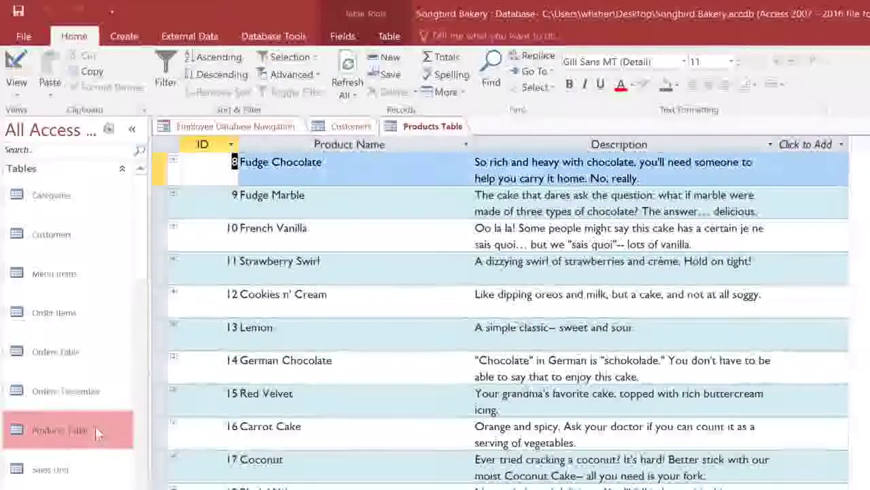
pyautogui.click(325, 163)
pyautogui.moveTo(324, 163); pyautogui.dragTo(272, 165)
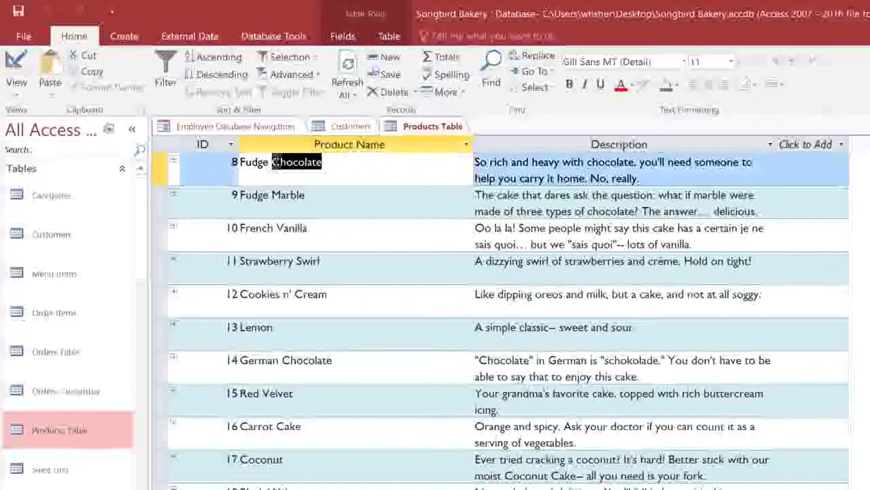
pyautogui.click(315, 60)
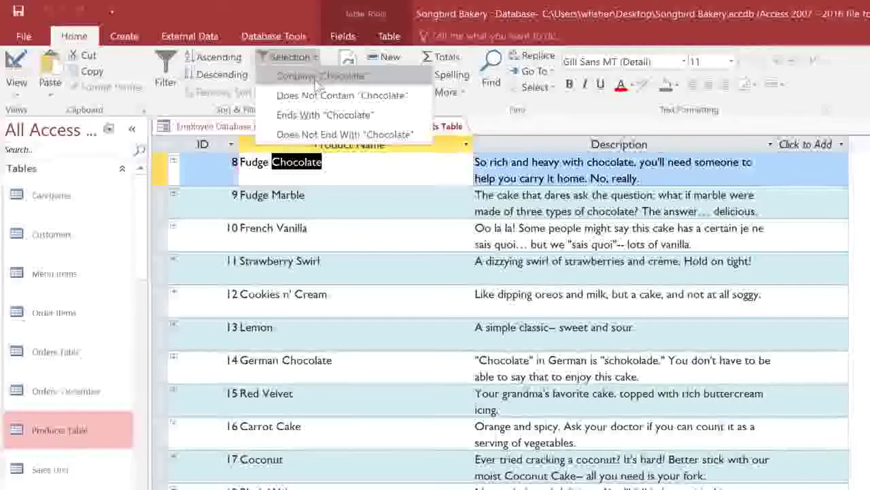
pyautogui.click(316, 78)
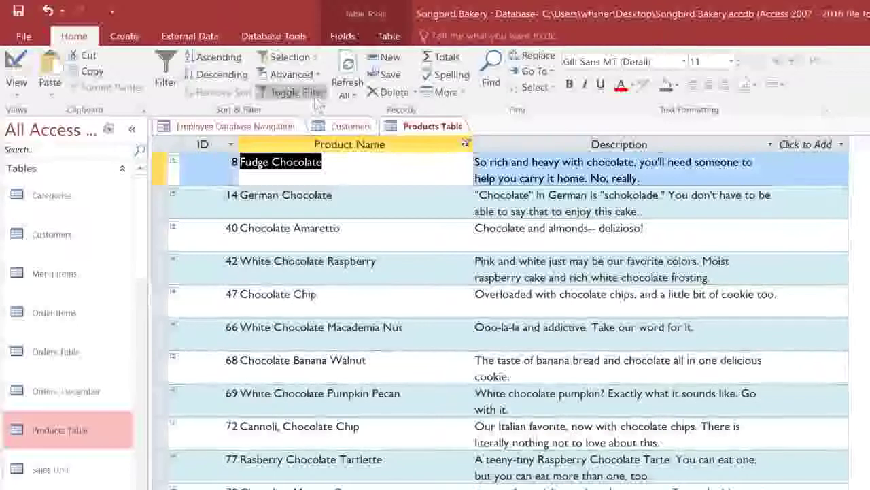
pyautogui.click(316, 101)
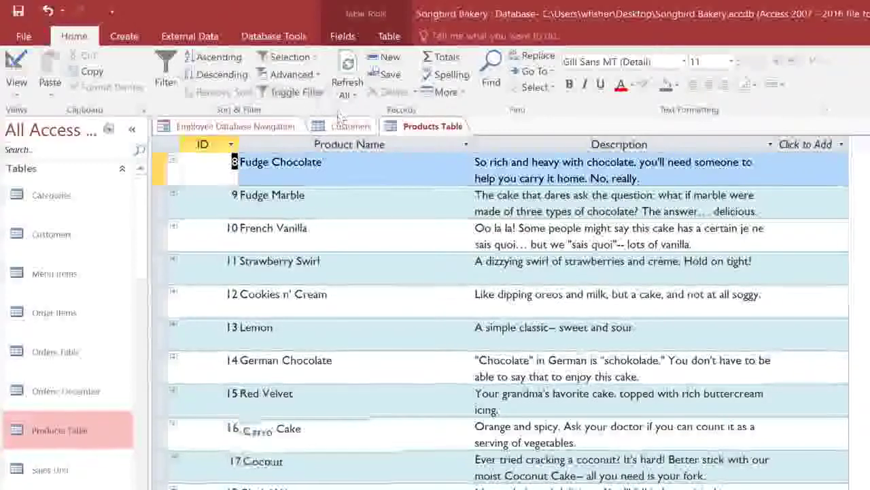
# - Apply a Contains 'Butter' text filter on Product Name, leaving five products
pyautogui.click(466, 145)
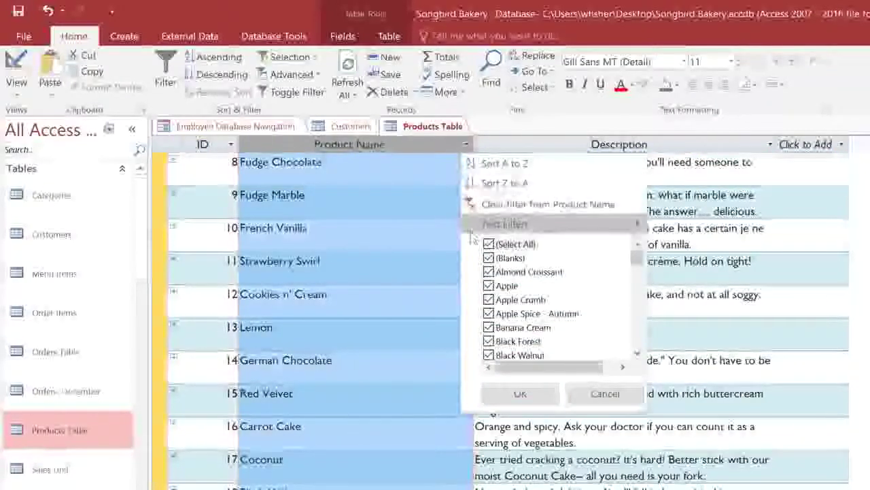
pyautogui.moveTo(476, 226)
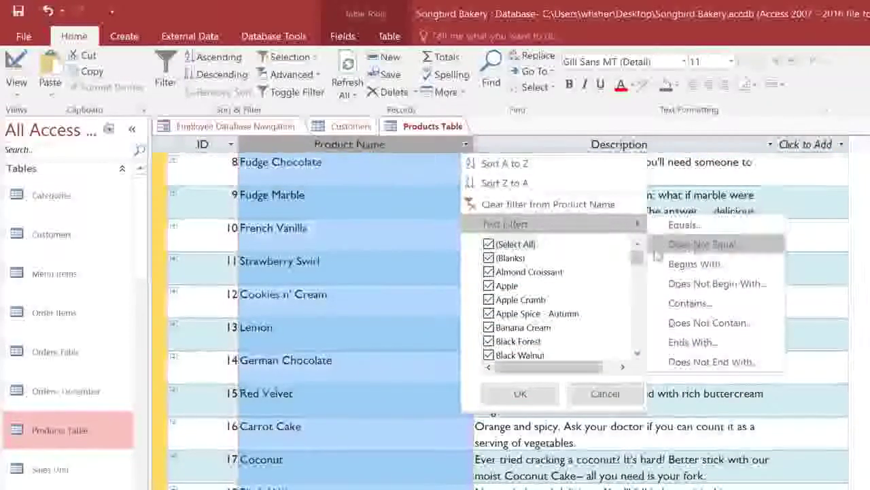
pyautogui.click(658, 310)
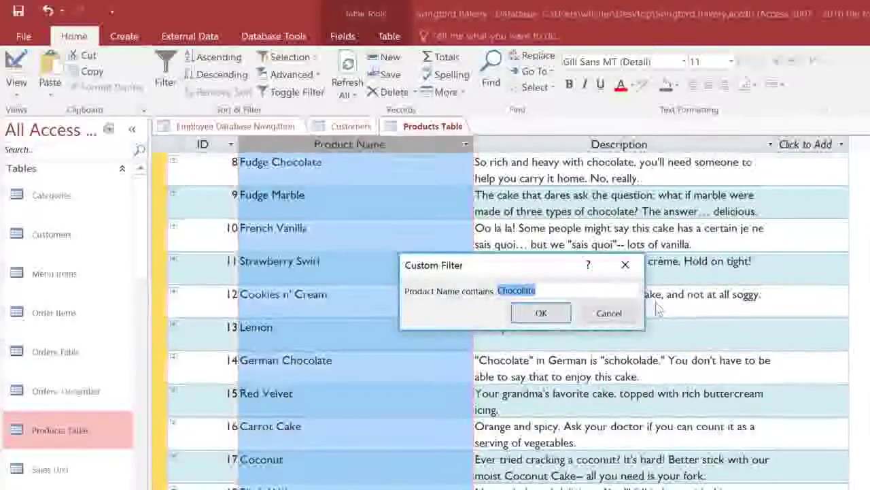
pyautogui.write('Butter')
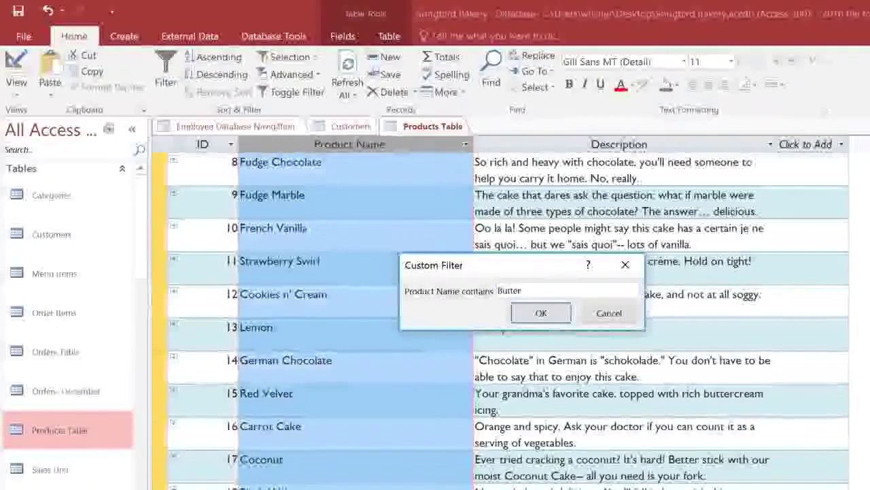
pyautogui.click(560, 313)
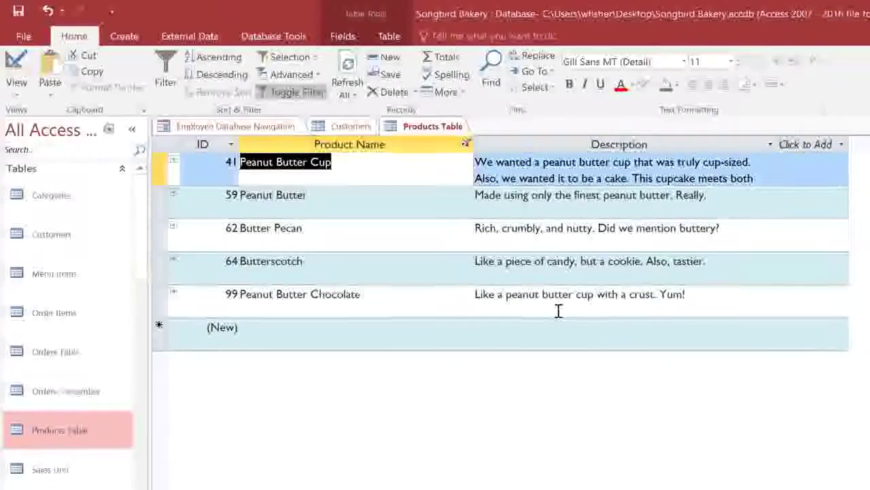
pyautogui.click(58, 289)
pyautogui.doubleClick(58, 289)
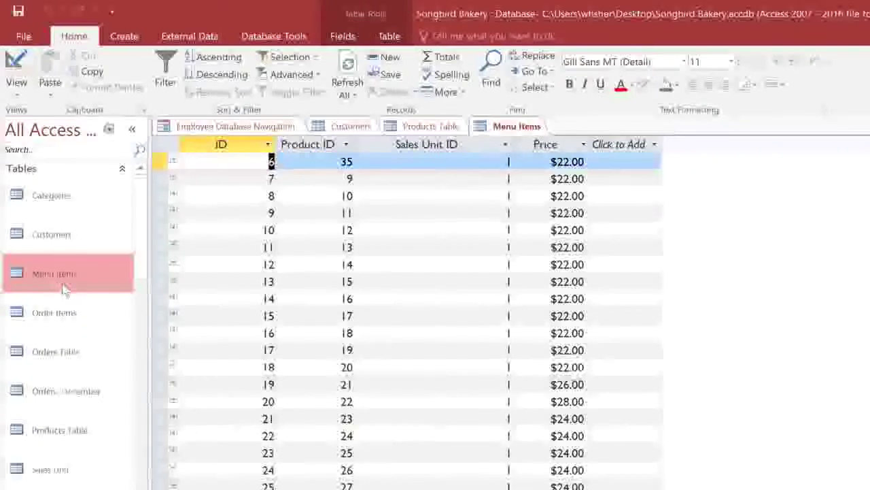
# - Filter Menu Items to prices of $30 or more, then open the Orders Table
pyautogui.click(583, 144)
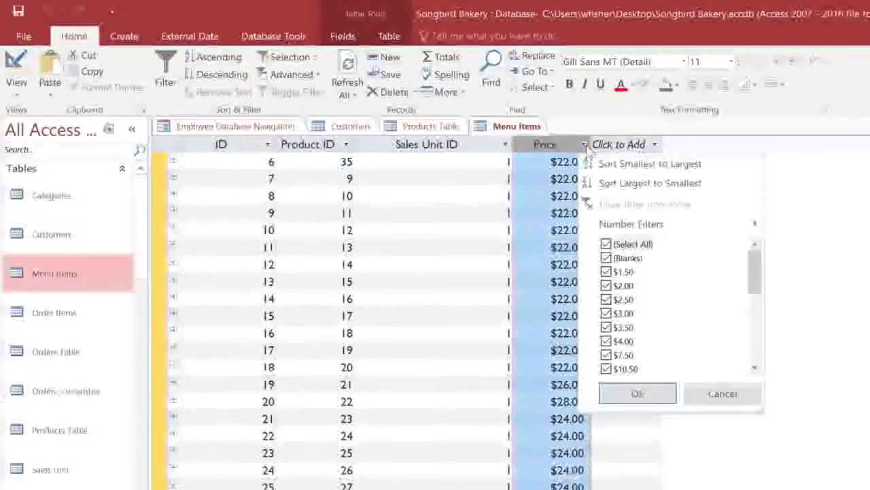
pyautogui.moveTo(588, 225)
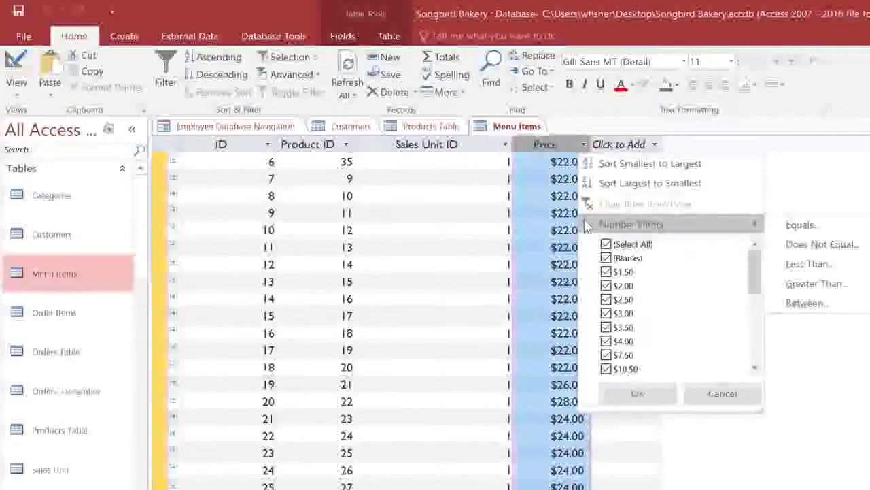
pyautogui.click(779, 291)
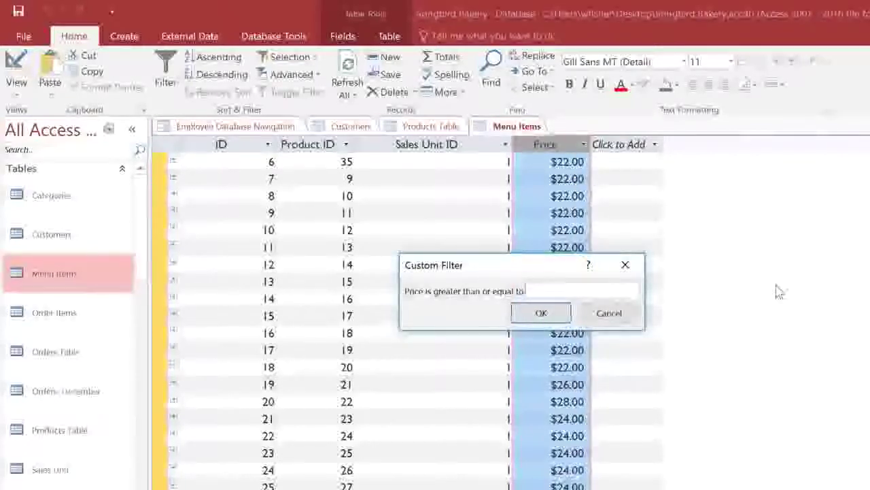
pyautogui.write('30')
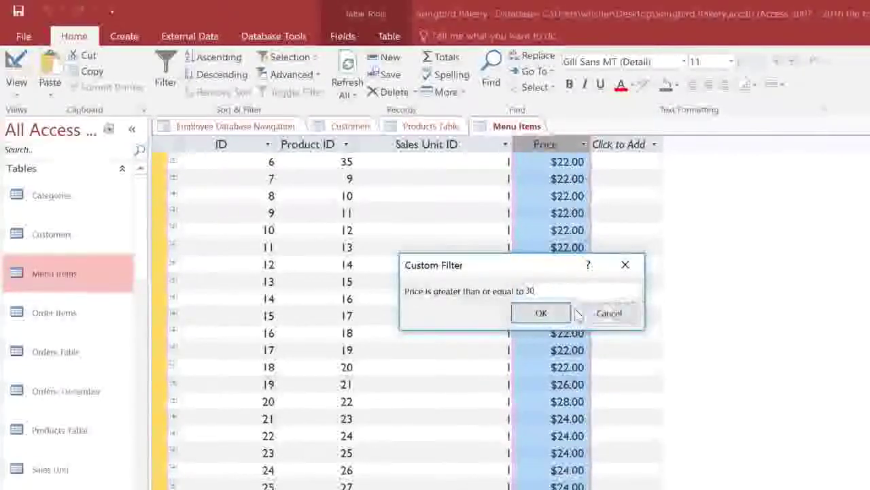
pyautogui.click(548, 313)
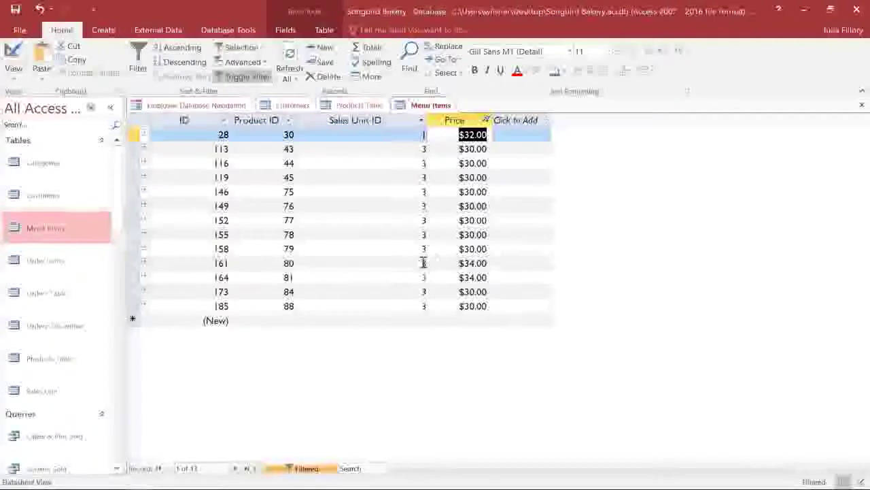
pyautogui.doubleClick(78, 293)
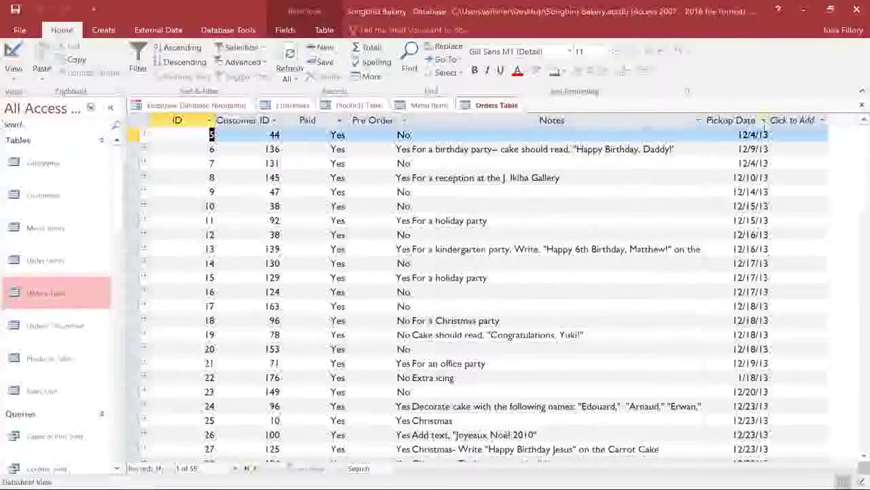
# - Filter the Orders Table's Pickup Date to all dates in March
pyautogui.click(764, 121)
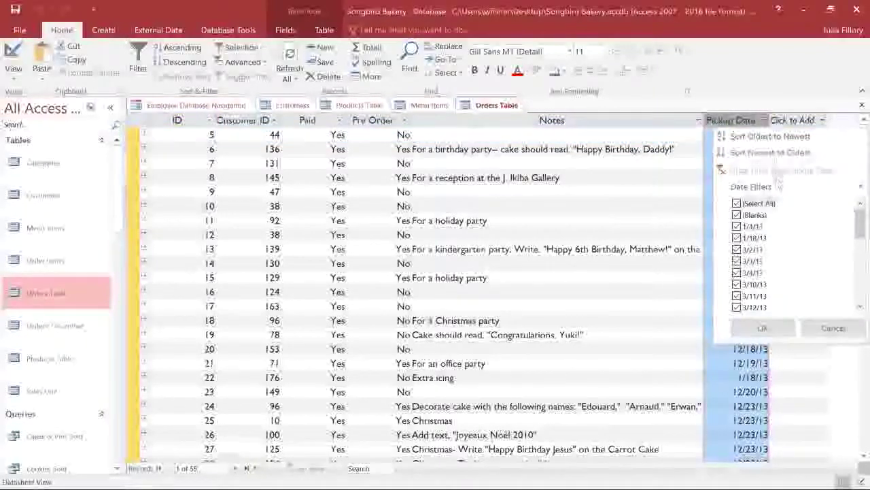
pyautogui.moveTo(778, 188)
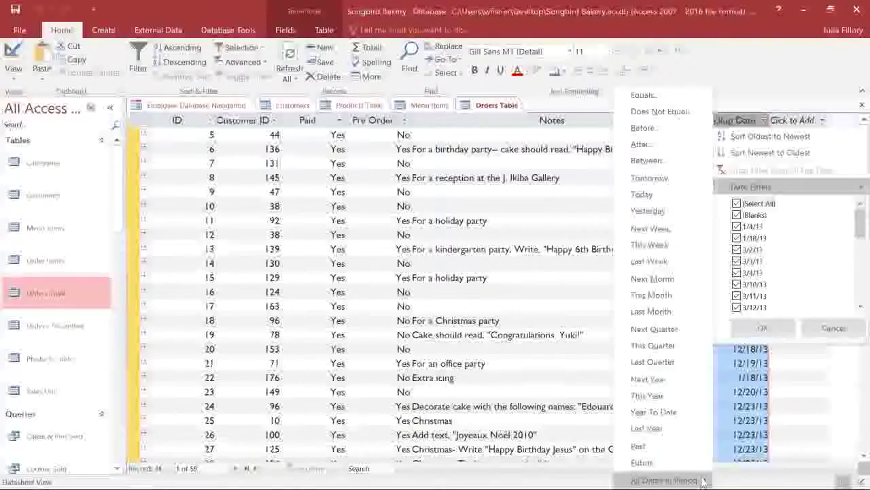
pyautogui.moveTo(704, 481)
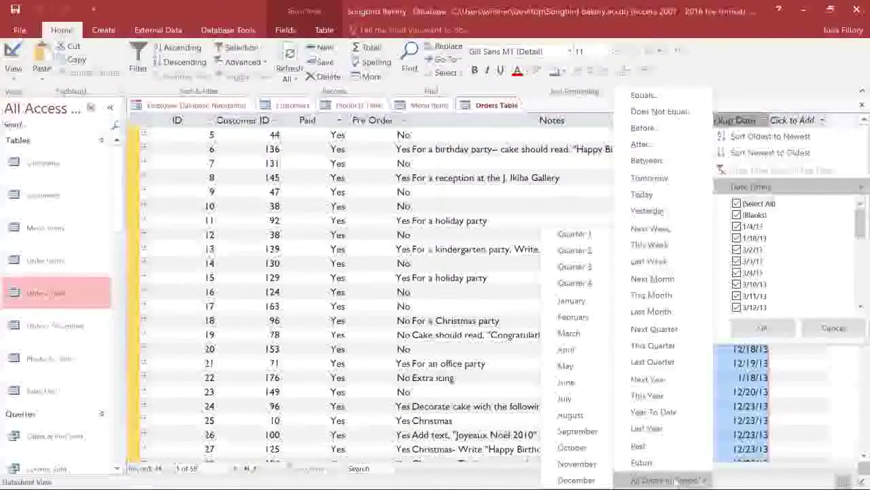
pyautogui.click(570, 333)
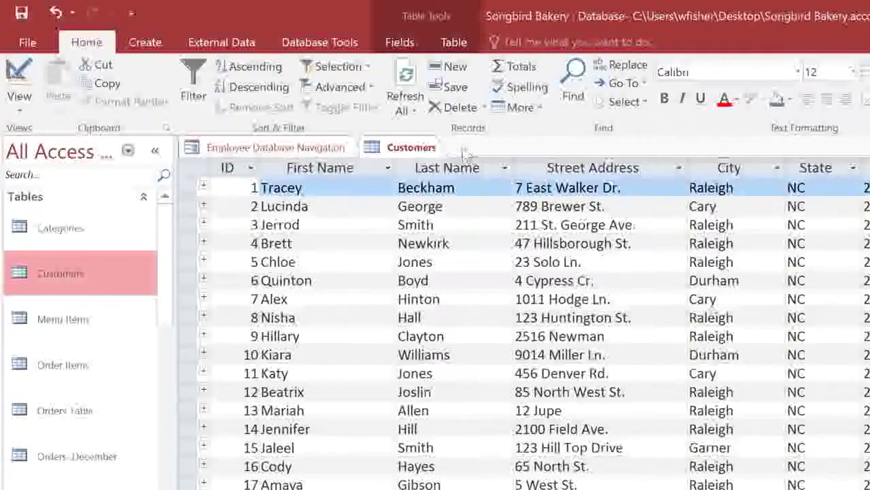
# - Create a new Design view query with the Customers table as its only source
pyautogui.click(164, 46)
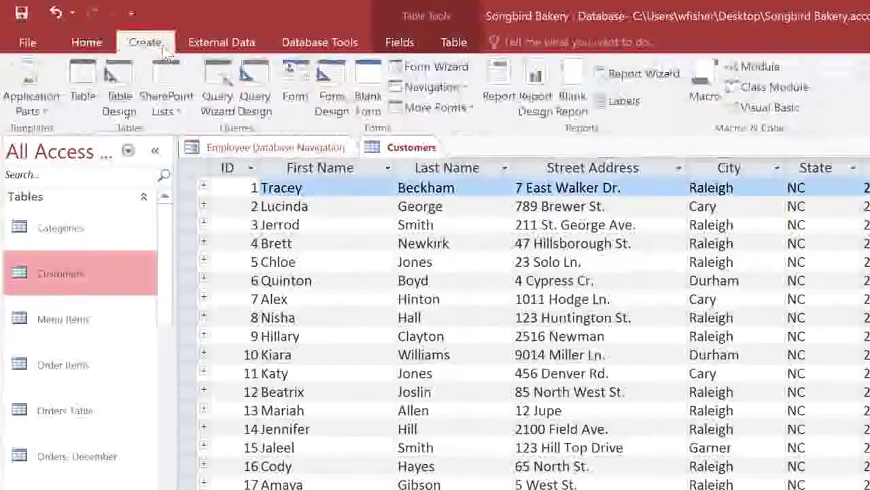
pyautogui.click(261, 77)
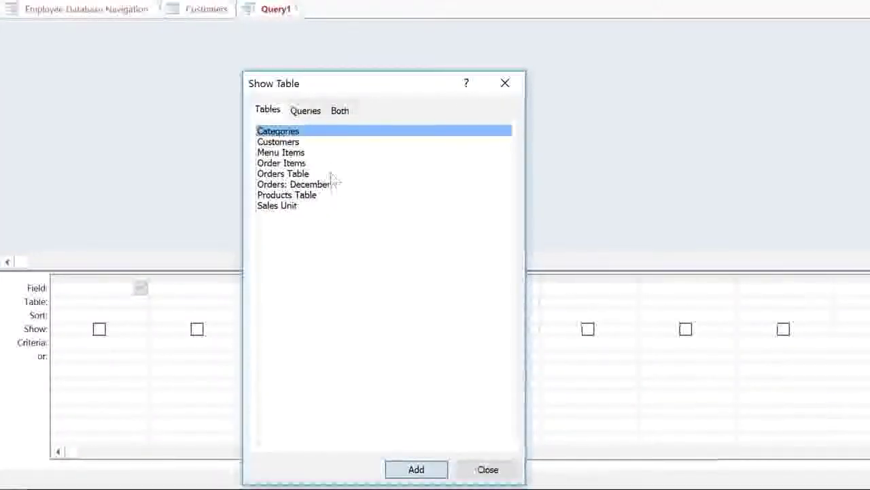
pyautogui.click(327, 141)
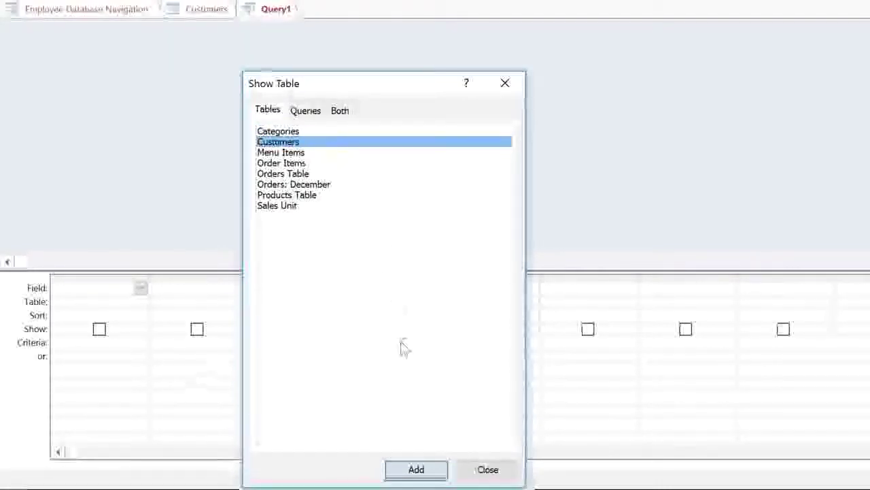
pyautogui.click(429, 470)
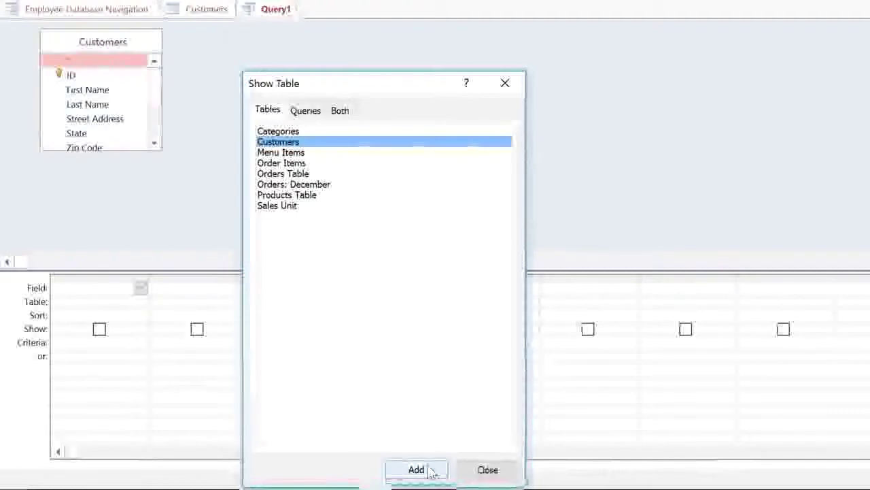
pyautogui.click(470, 471)
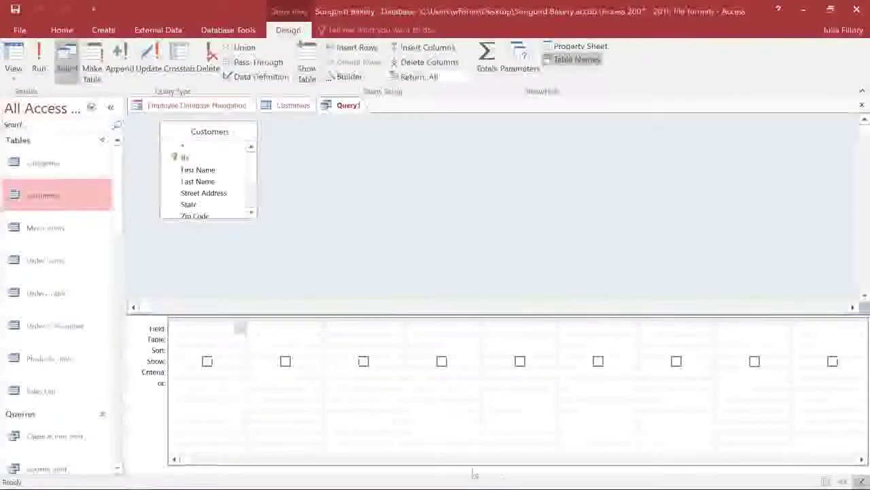
pyautogui.click(12, 74)
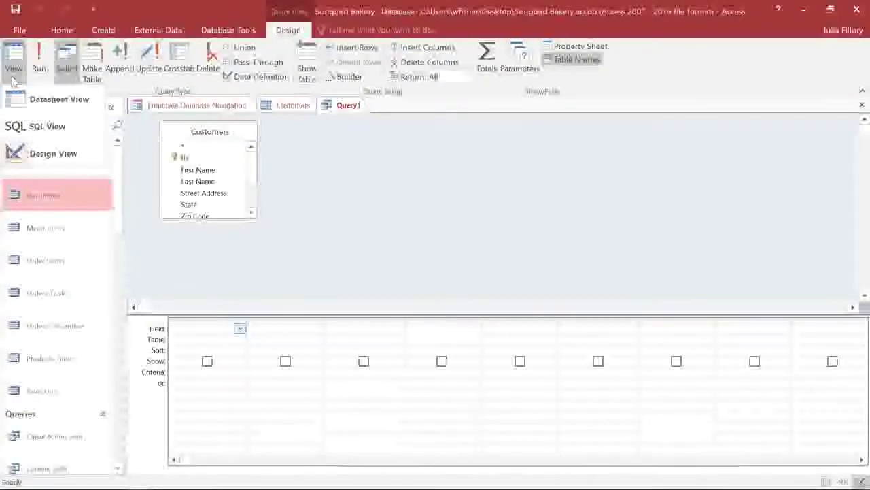
pyautogui.click(12, 79)
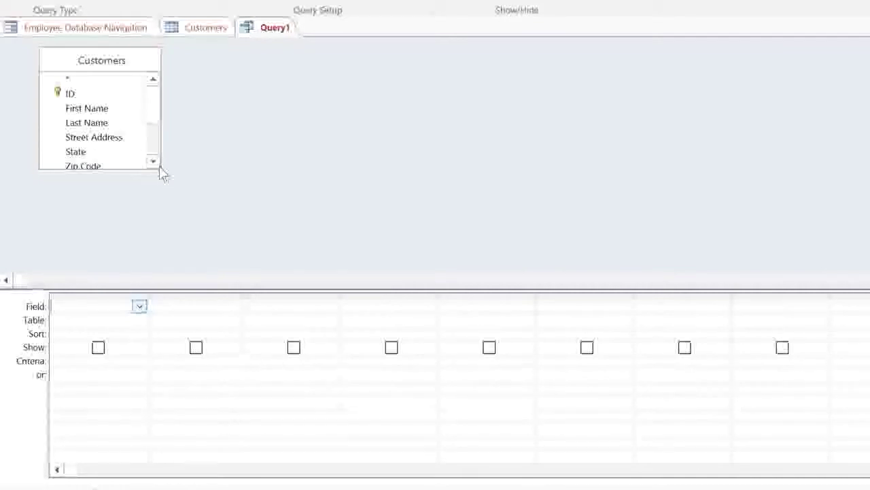
# - Enlarge the Customers field list and add First Name, Last Name, Street Address, City, State and Zip Code to the grid
pyautogui.moveTo(157, 167); pyautogui.dragTo(201, 260)
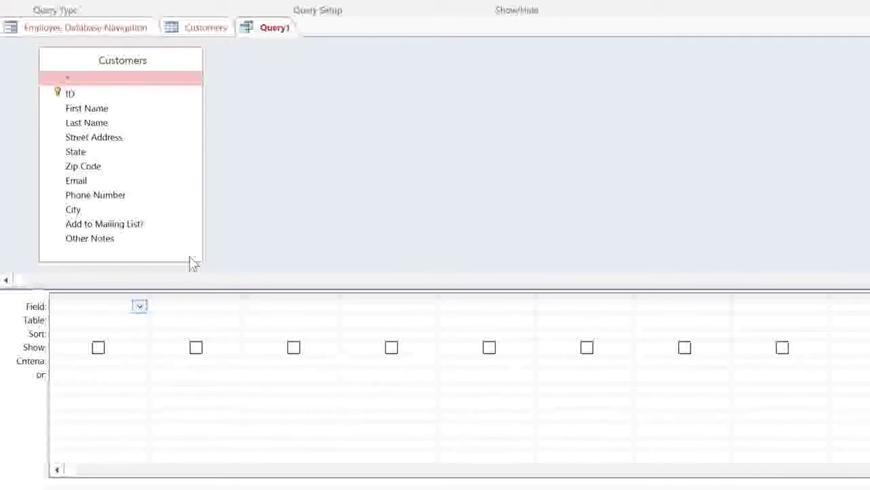
pyautogui.doubleClick(136, 111)
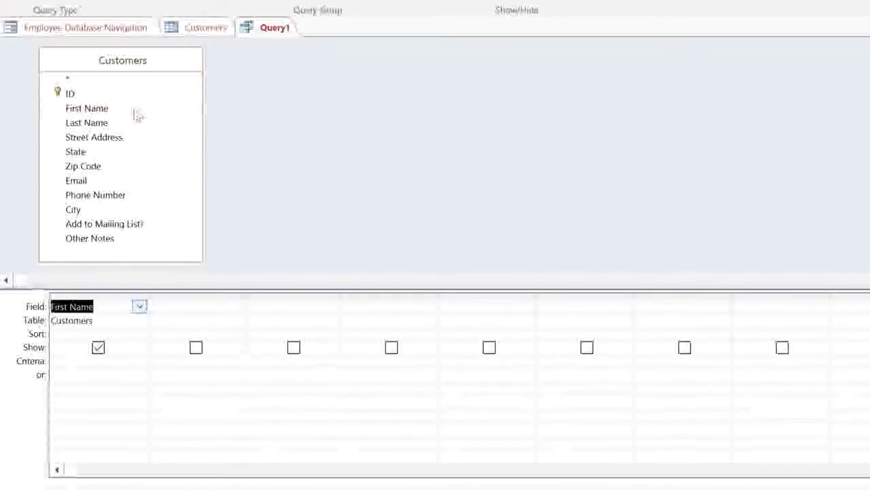
pyautogui.click(136, 123)
pyautogui.doubleClick(135, 125)
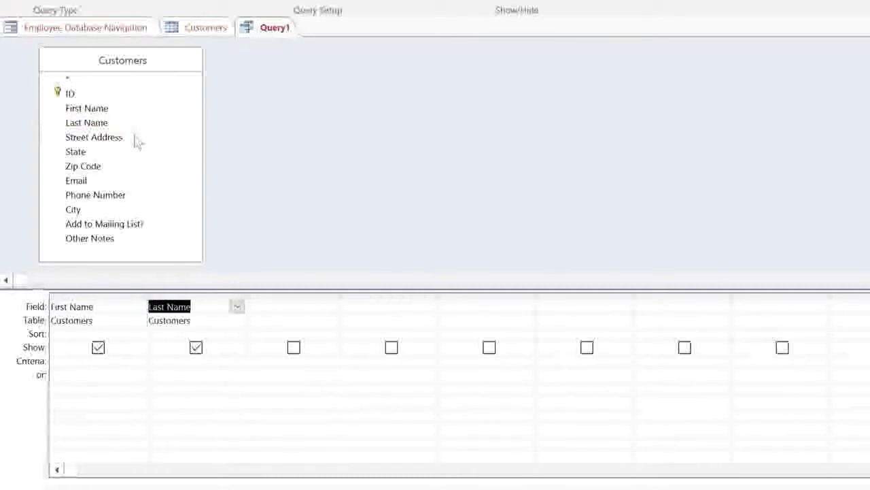
pyautogui.doubleClick(136, 139)
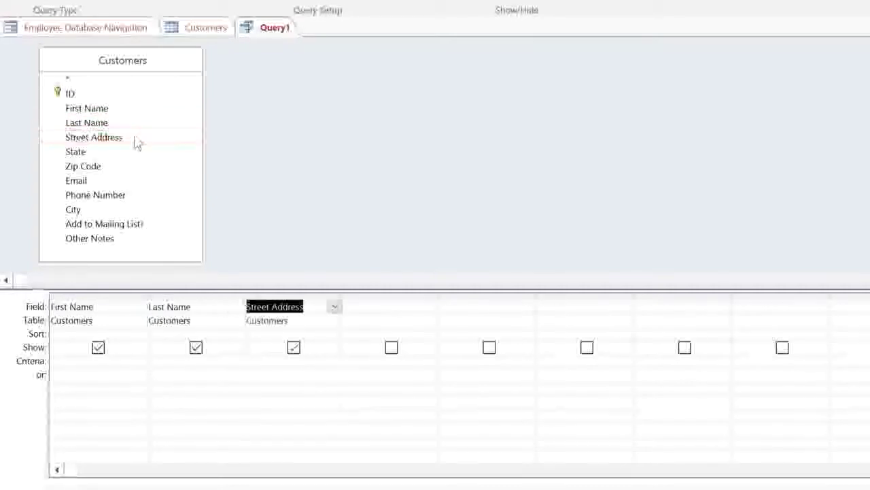
pyautogui.doubleClick(132, 213)
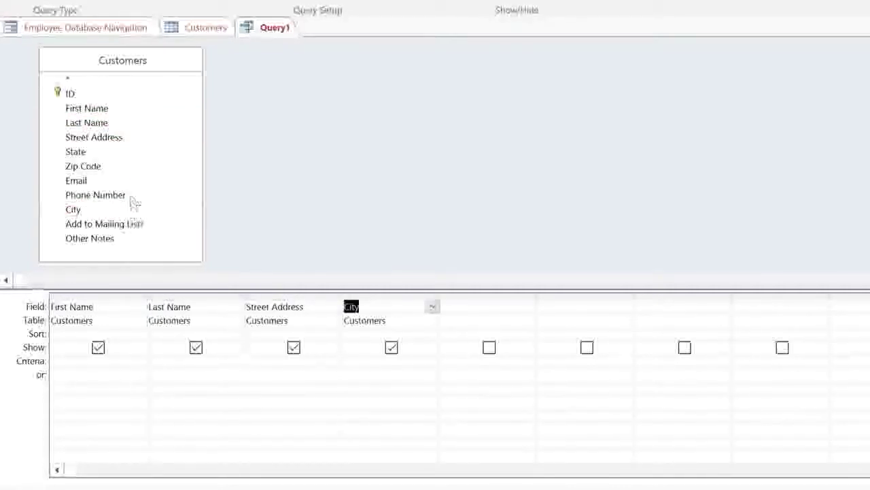
pyautogui.doubleClick(136, 155)
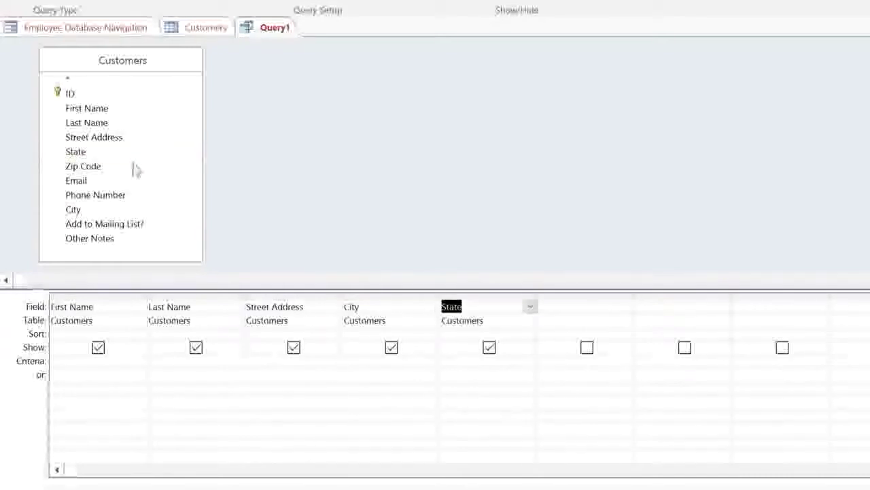
pyautogui.click(135, 168)
pyautogui.doubleClick(135, 168)
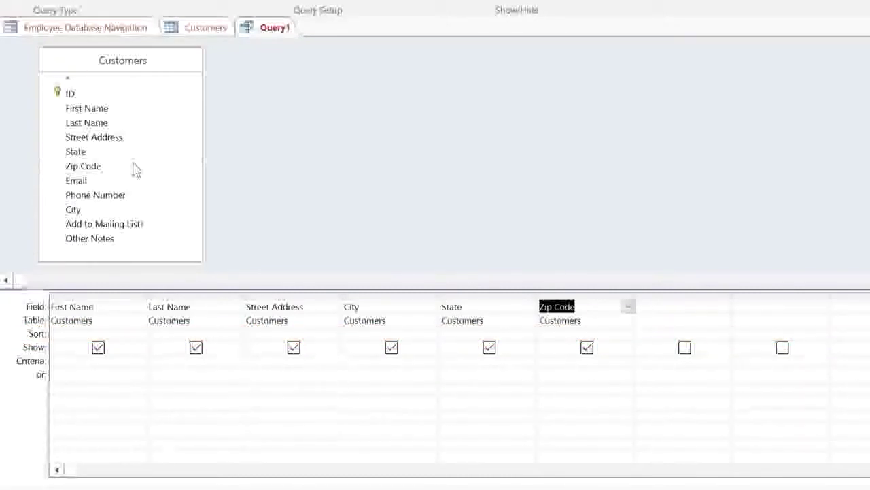
pyautogui.click(229, 333)
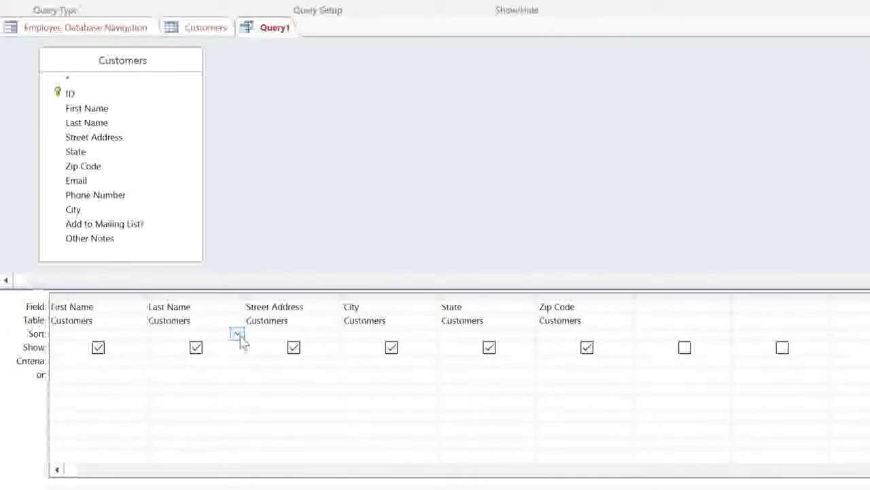
# - Sort Last Name ascending, set City criterion to Raleigh, and add Zip Code or-criterion 27513
pyautogui.click(238, 334)
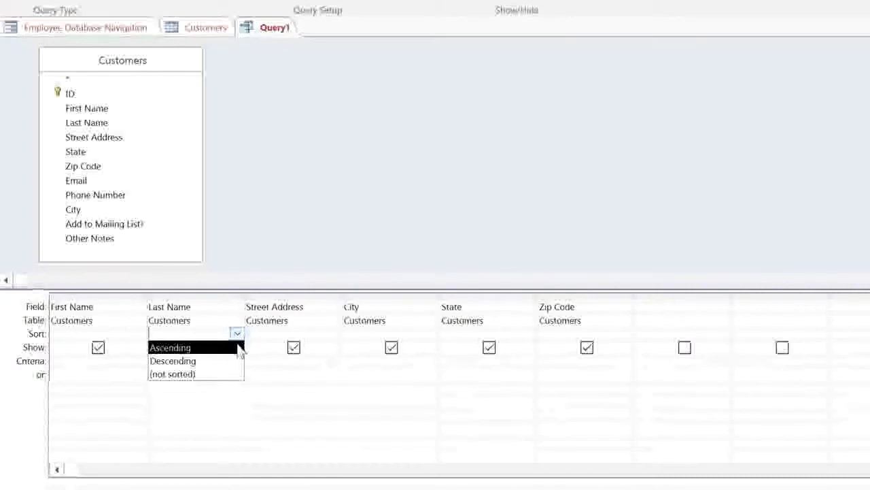
pyautogui.click(239, 348)
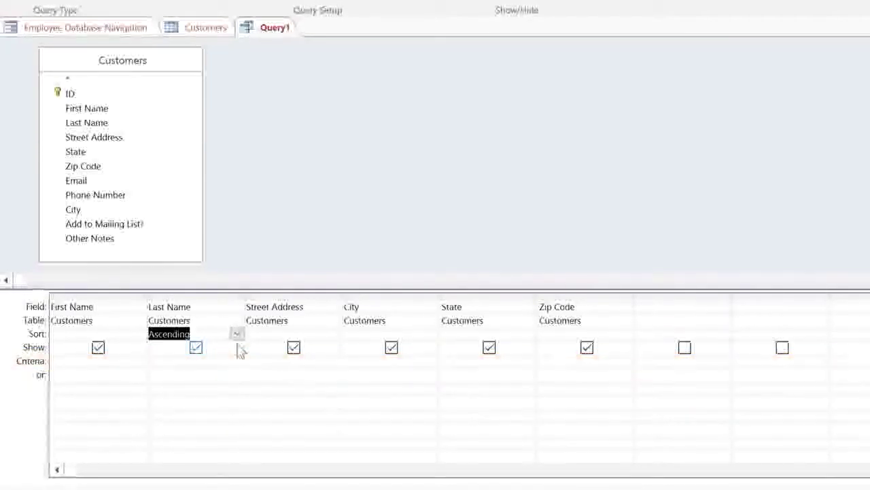
pyautogui.click(422, 361)
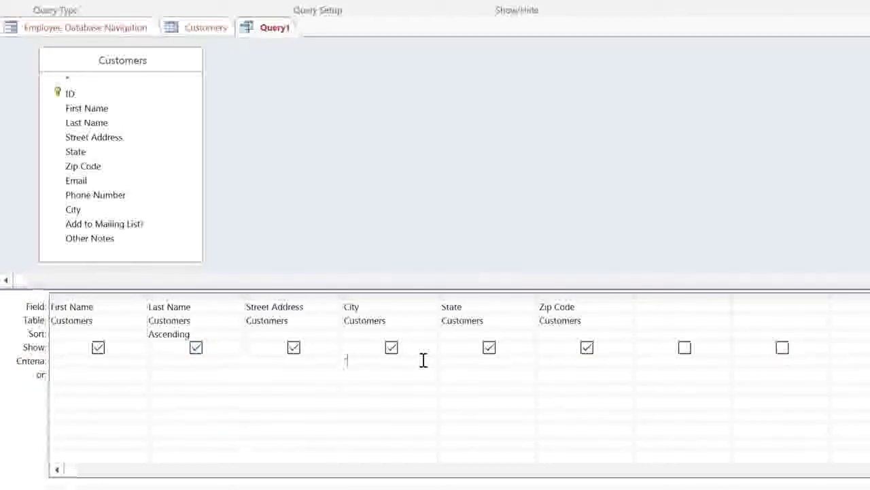
pyautogui.write('Raleigh')
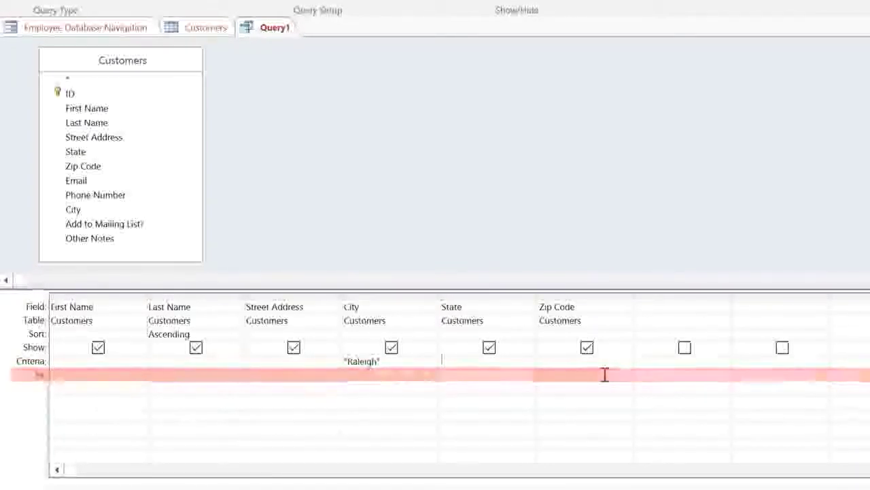
pyautogui.click(605, 375)
pyautogui.write('"27')
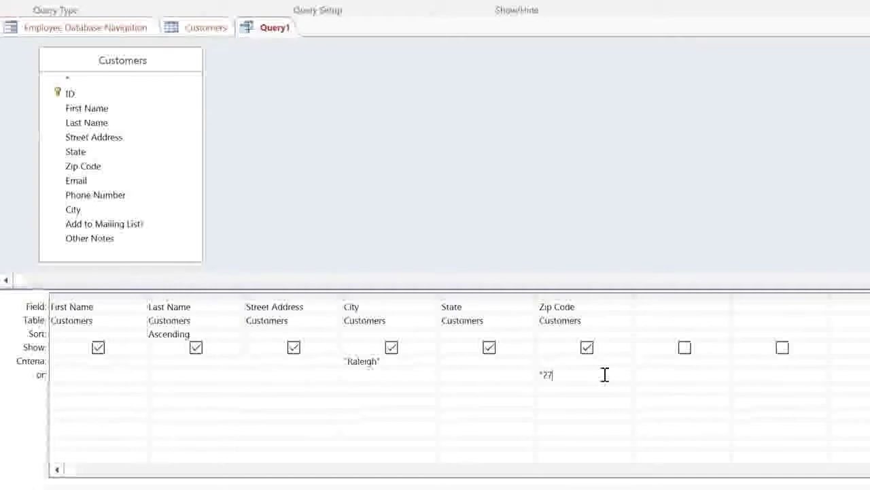
pyautogui.write('513')
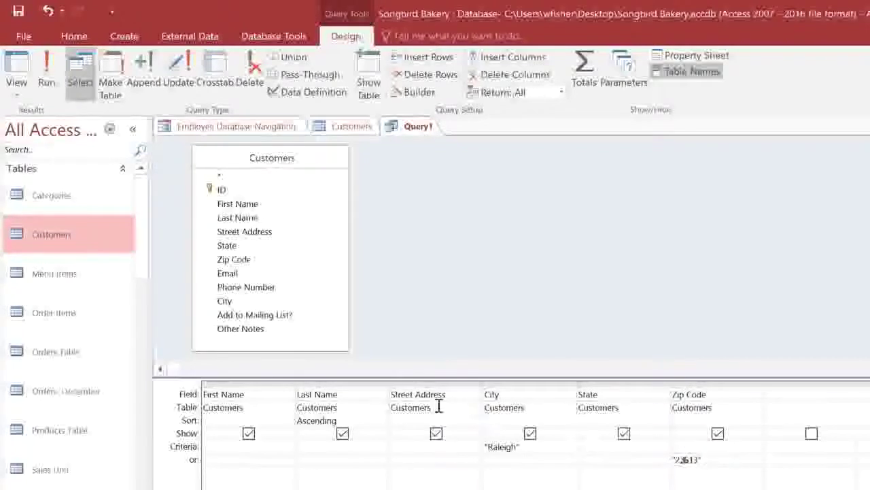
pyautogui.click(43, 64)
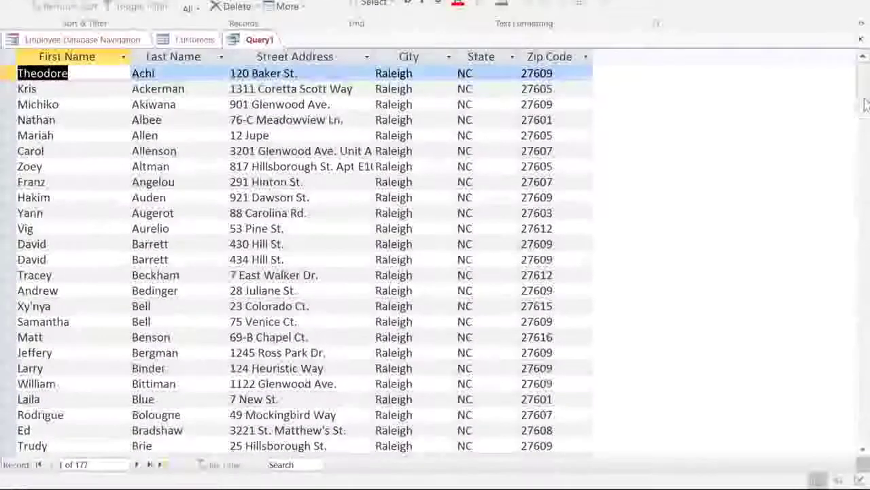
pyautogui.scroll(-18, 306, 258)
pyautogui.moveTo(867, 178); pyautogui.dragTo(867, 203)
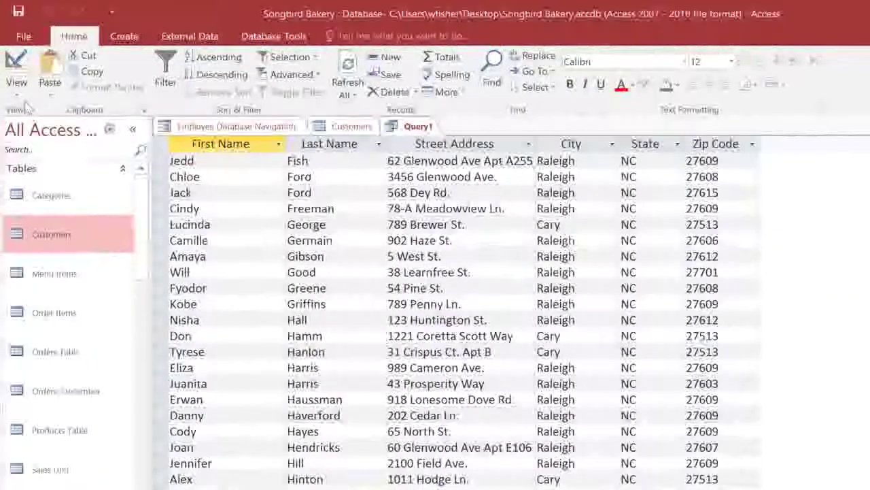
pyautogui.click(16, 85)
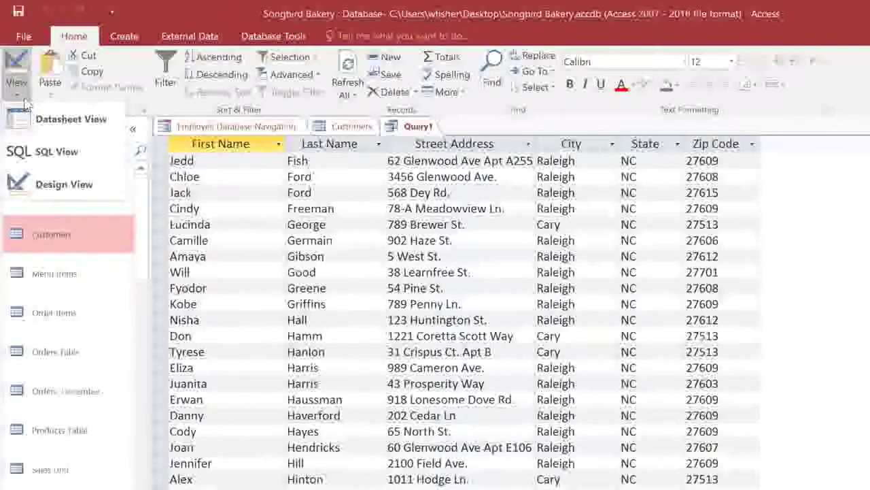
pyautogui.click(27, 191)
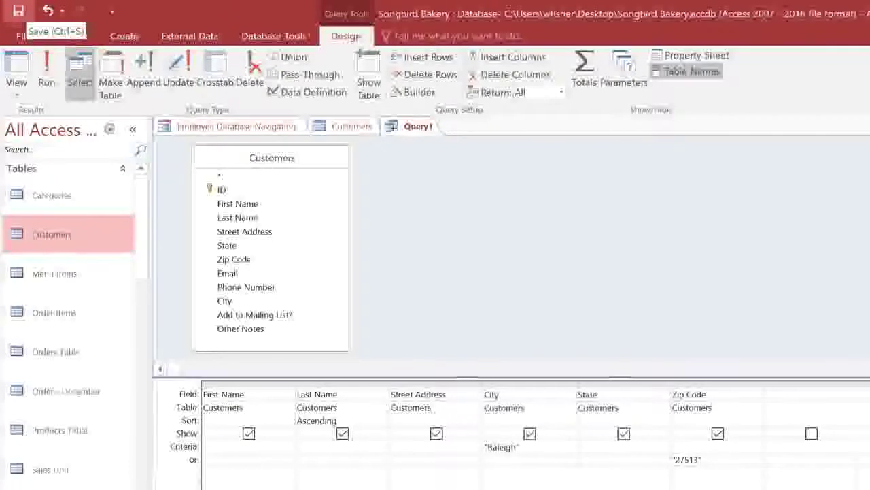
# - Save Query1 with the query name 'Nearby Customers'
pyautogui.click(18, 11)
pyautogui.write('Nea')
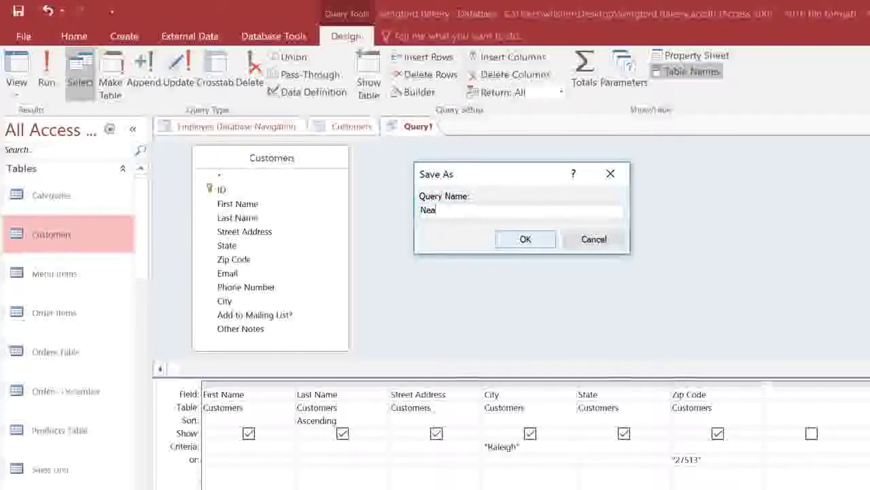
pyautogui.write('rby Customers')
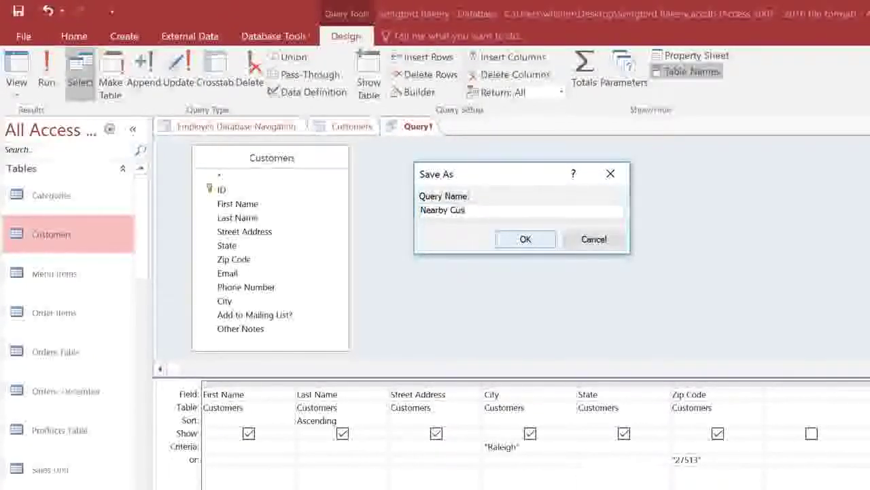
pyautogui.click(536, 241)
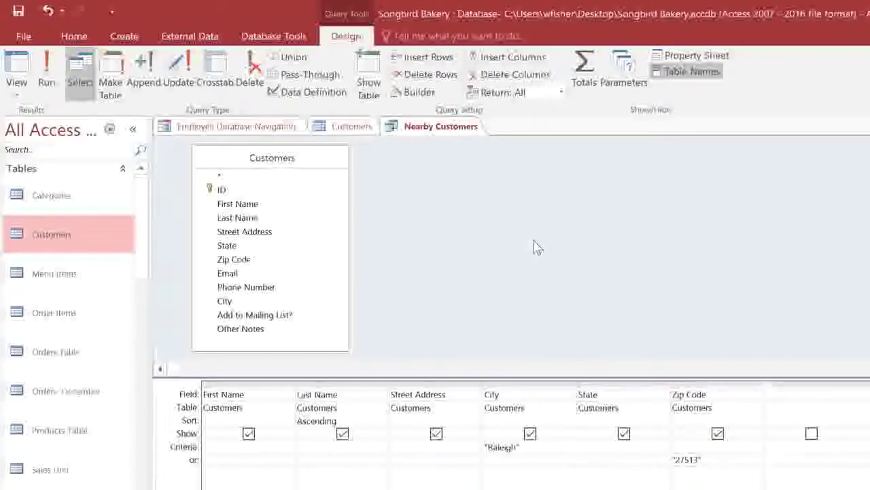
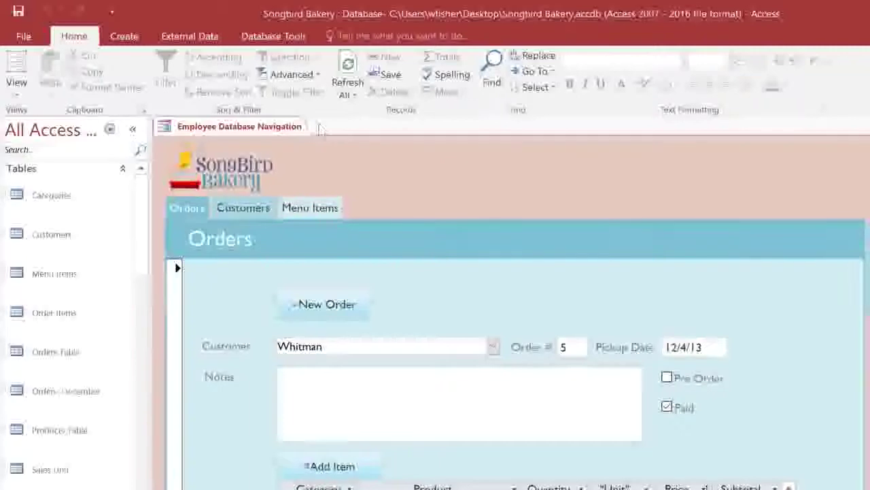
# - Start a new query in Design view with the Customers and Orders Table tables
pyautogui.click(125, 38)
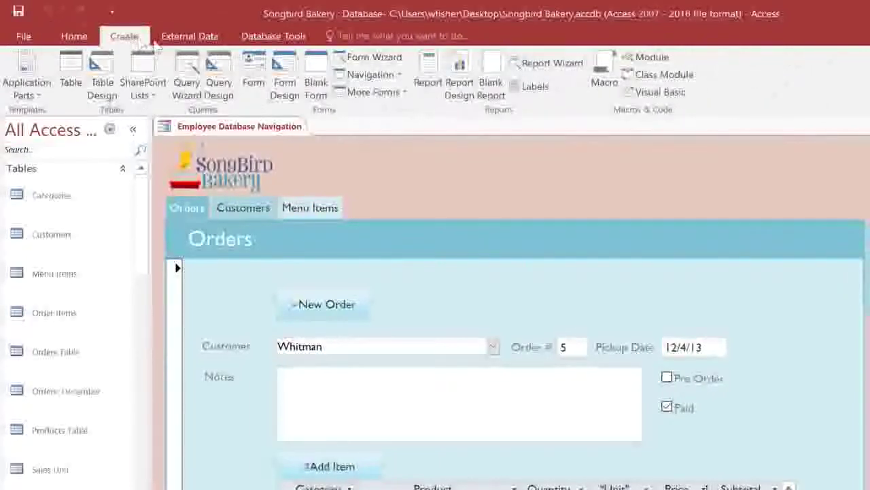
pyautogui.click(217, 68)
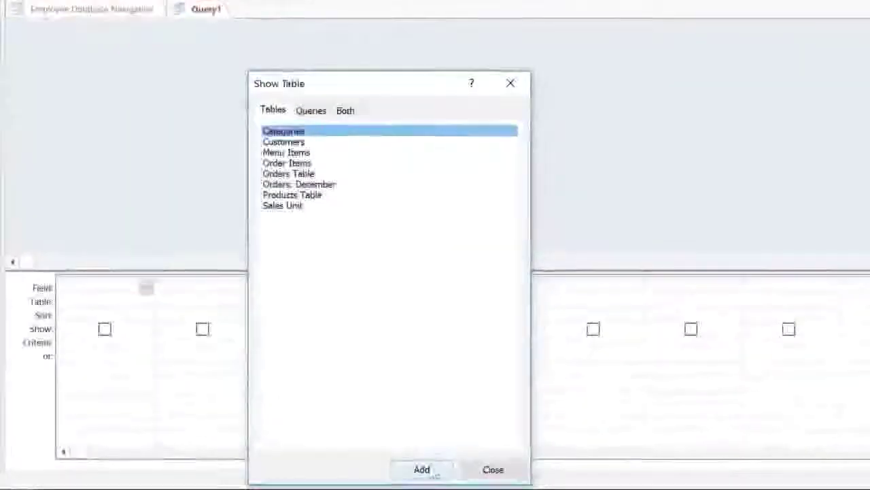
pyautogui.click(313, 142)
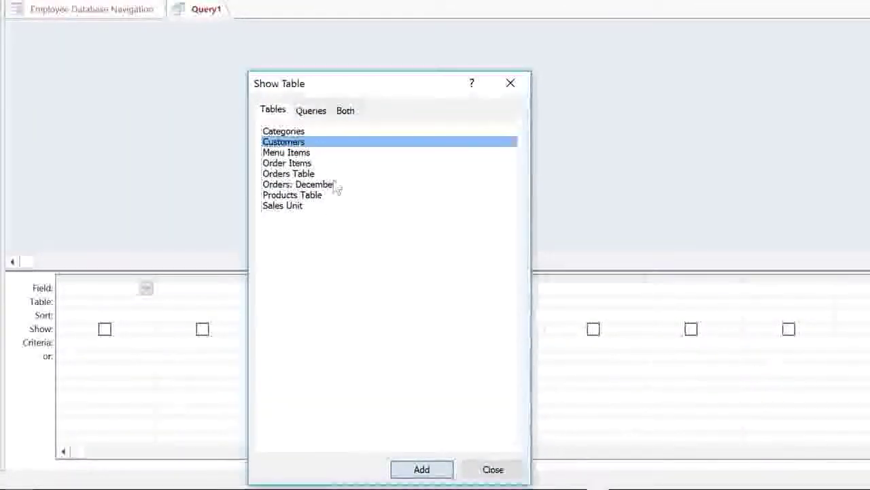
pyautogui.click(414, 470)
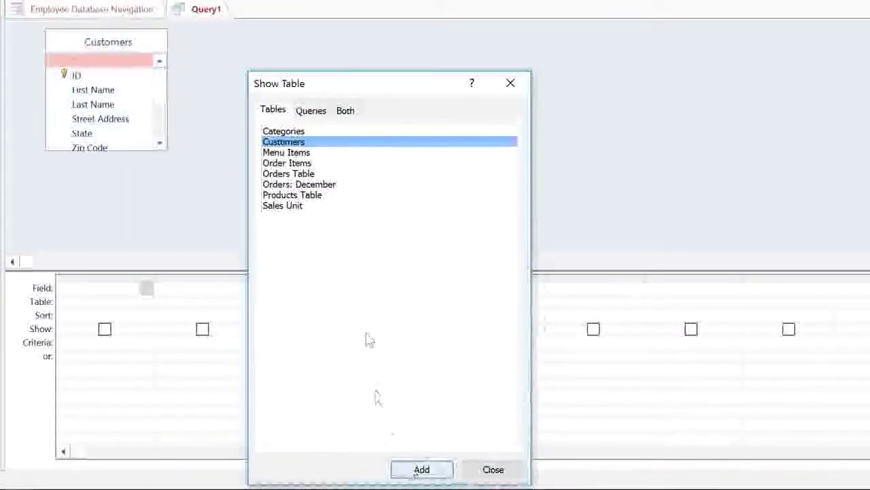
pyautogui.click(330, 176)
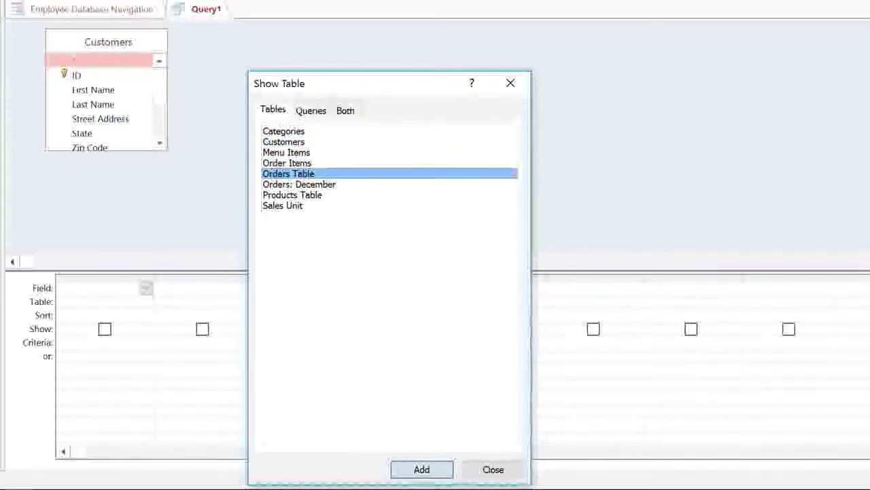
pyautogui.click(425, 473)
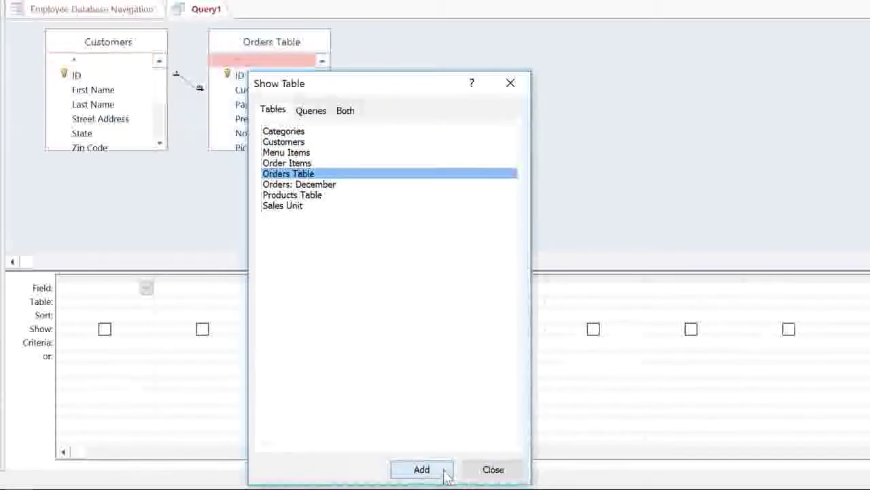
pyautogui.click(488, 472)
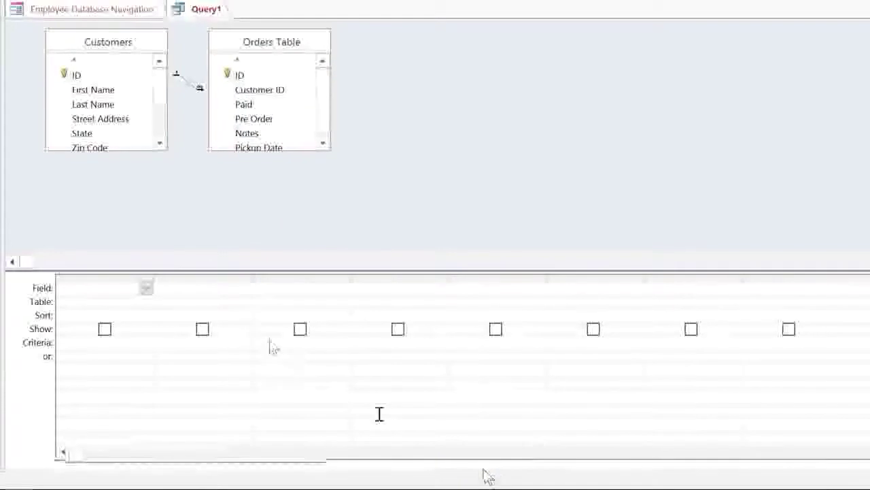
# - Enlarge the Customers and Orders Table field lists and move Orders Table further right
pyautogui.moveTo(167, 151); pyautogui.dragTo(194, 242)
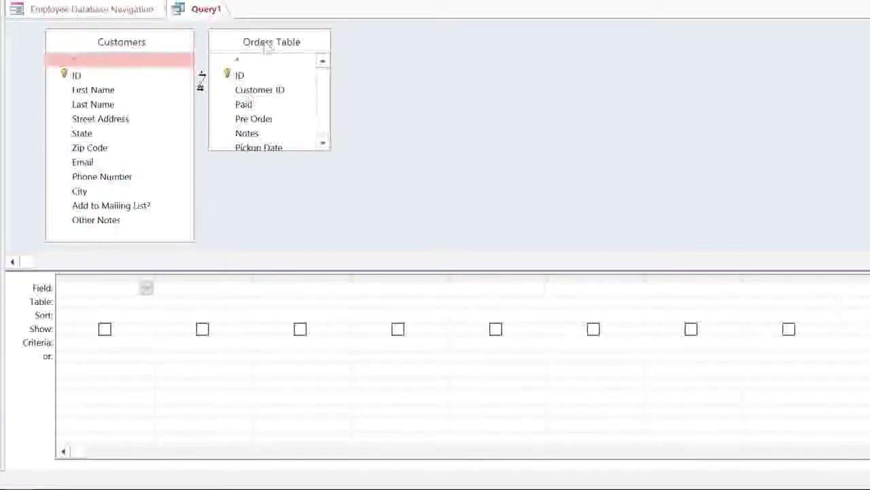
pyautogui.moveTo(272, 42); pyautogui.dragTo(335, 43)
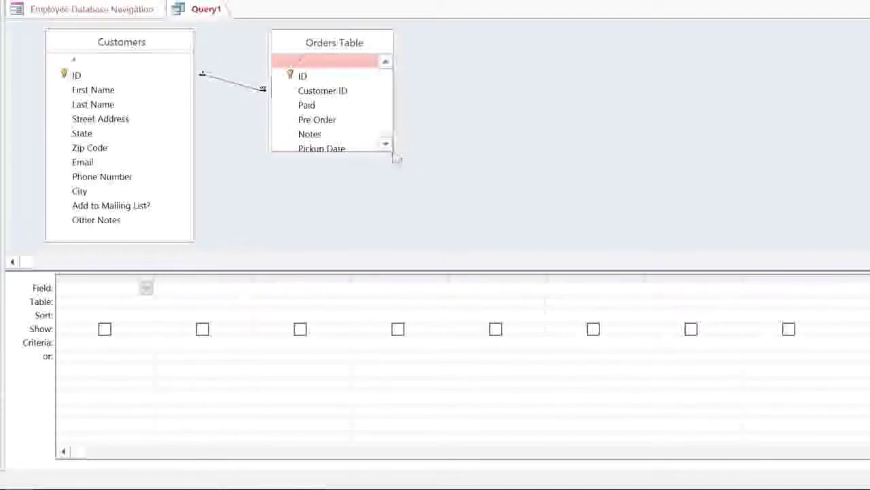
pyautogui.moveTo(393, 151); pyautogui.dragTo(405, 190)
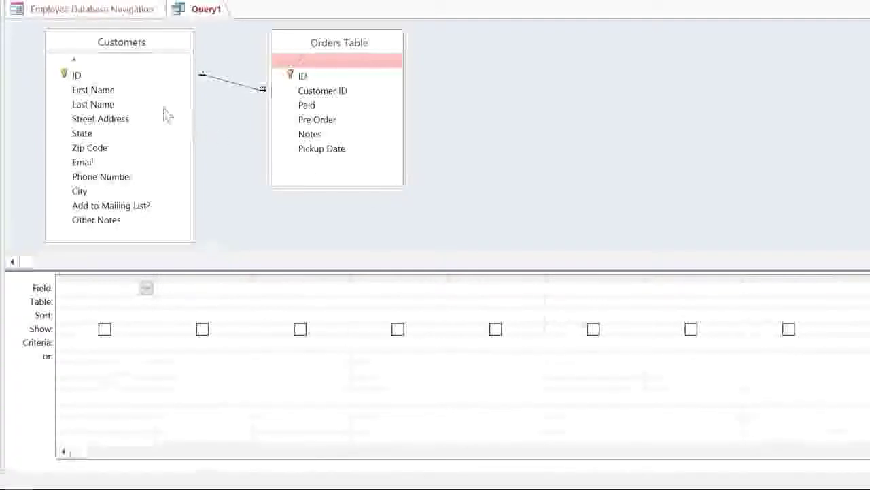
# - Add First Name, Last Name, Street Address, City, State, Zip Code, Phone Number and the Orders Table ID field to the grid
pyautogui.doubleClick(151, 91)
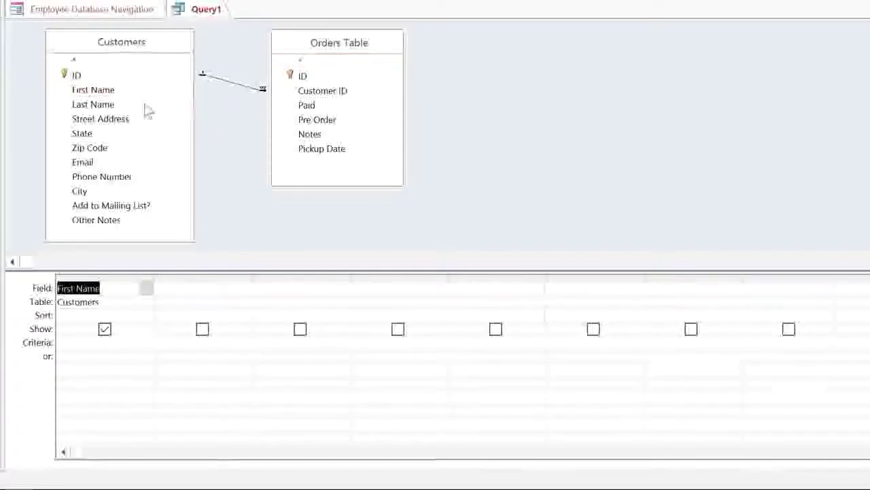
pyautogui.doubleClick(145, 106)
pyautogui.doubleClick(145, 119)
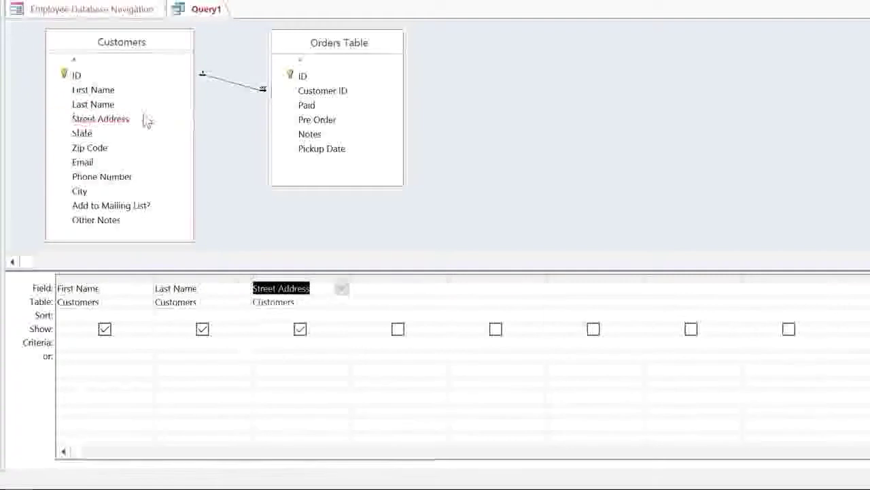
pyautogui.doubleClick(129, 192)
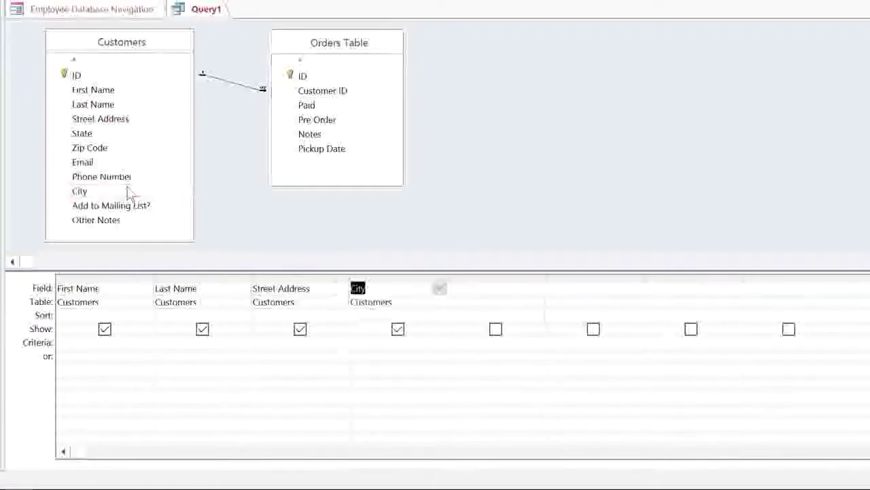
pyautogui.doubleClick(136, 136)
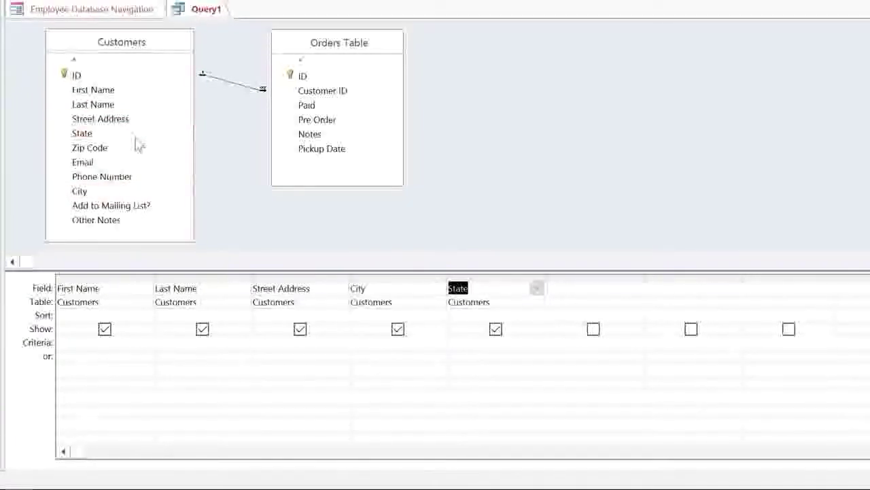
pyautogui.doubleClick(136, 148)
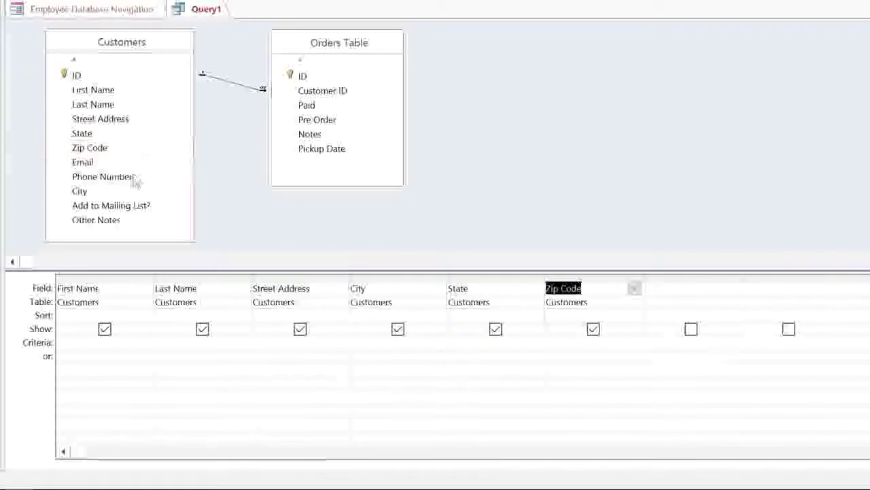
pyautogui.click(136, 177)
pyautogui.doubleClick(136, 177)
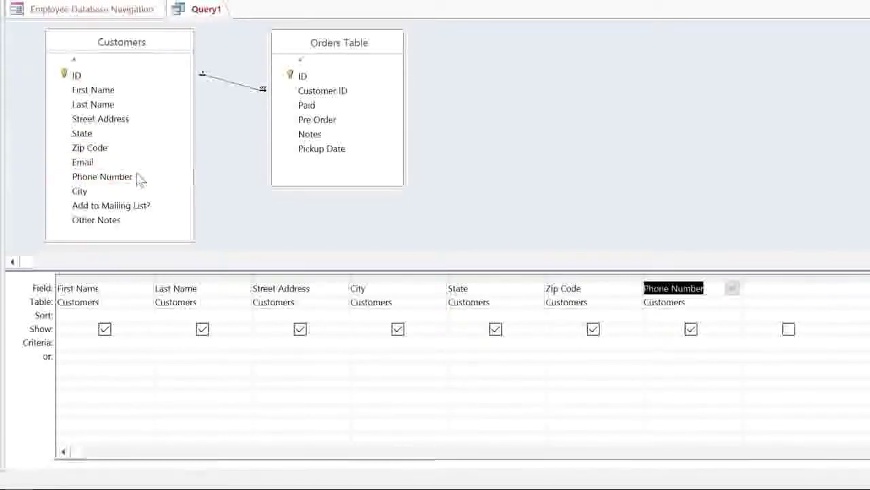
pyautogui.doubleClick(325, 77)
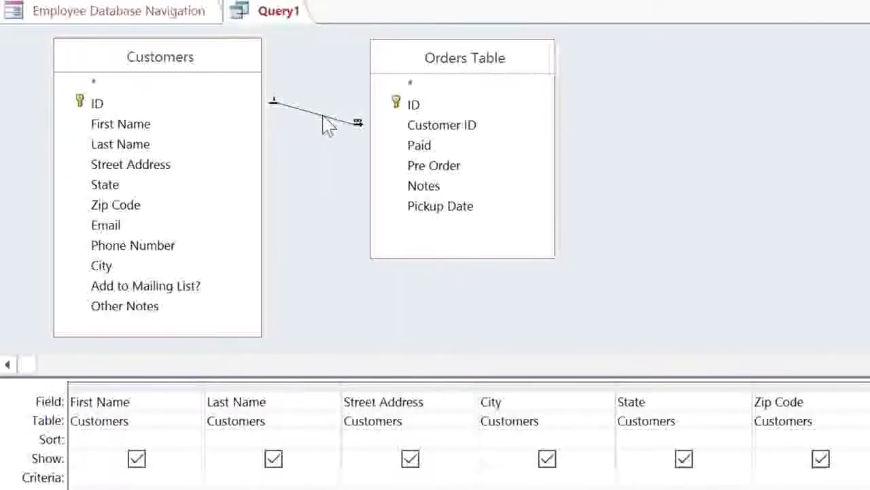
# - Set the Customers–Orders Table join to option 3, including all Orders Table records
pyautogui.doubleClick(323, 114)
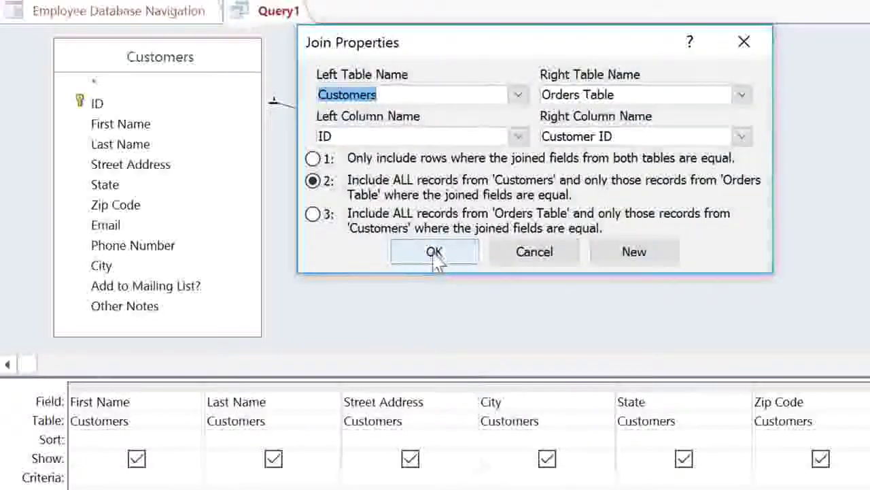
pyautogui.click(317, 219)
pyautogui.click(317, 219)
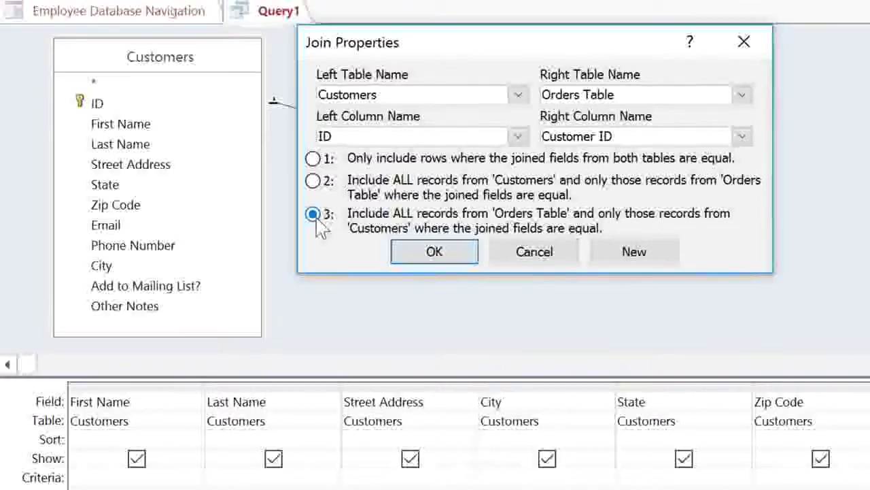
pyautogui.click(408, 255)
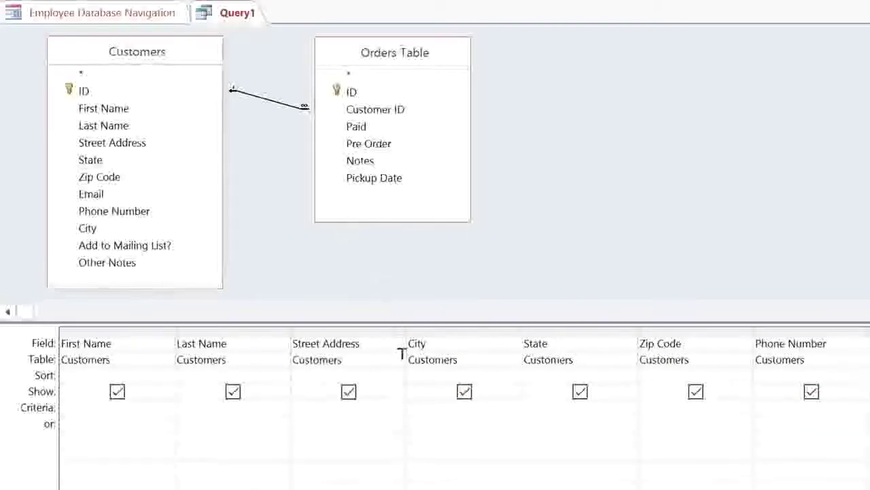
# - Add City criterion Not In ("Raleigh") and Phone Number criterion Like ("919*"), then run the query
pyautogui.click(422, 402)
pyautogui.write('Not i')
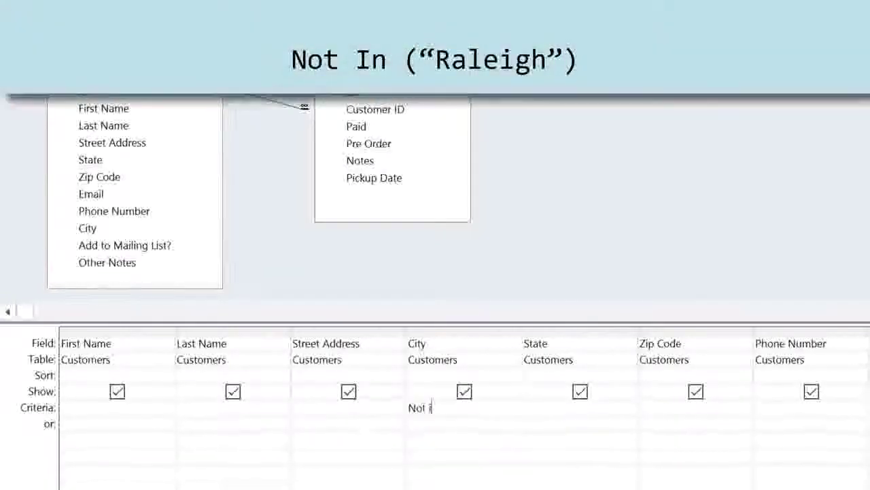
pyautogui.write('n ("Raleigh')
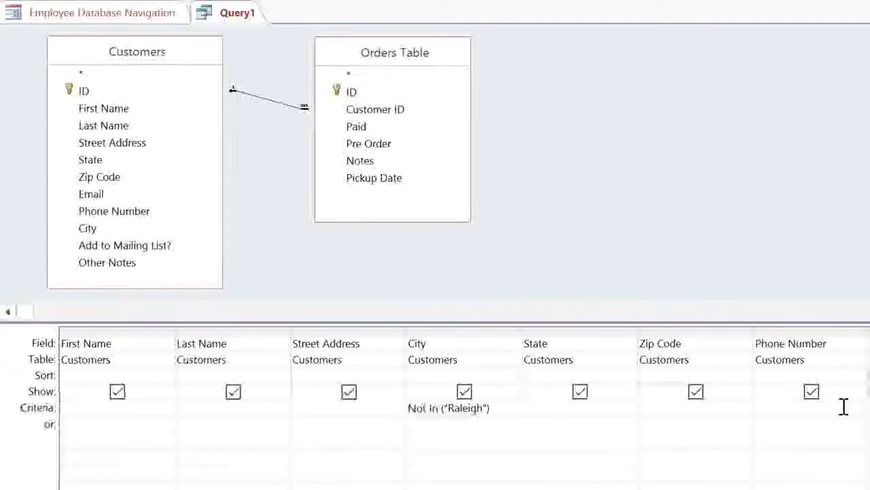
pyautogui.click(843, 407)
pyautogui.write('Like ("')
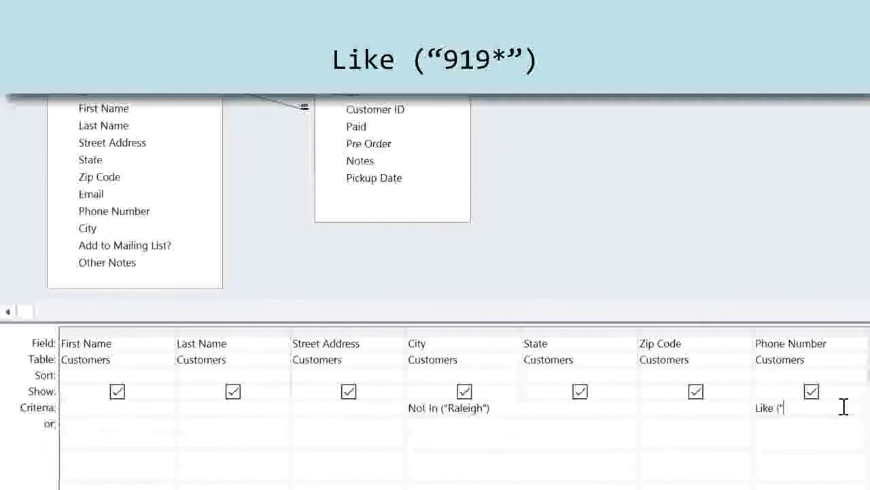
pyautogui.write('919')
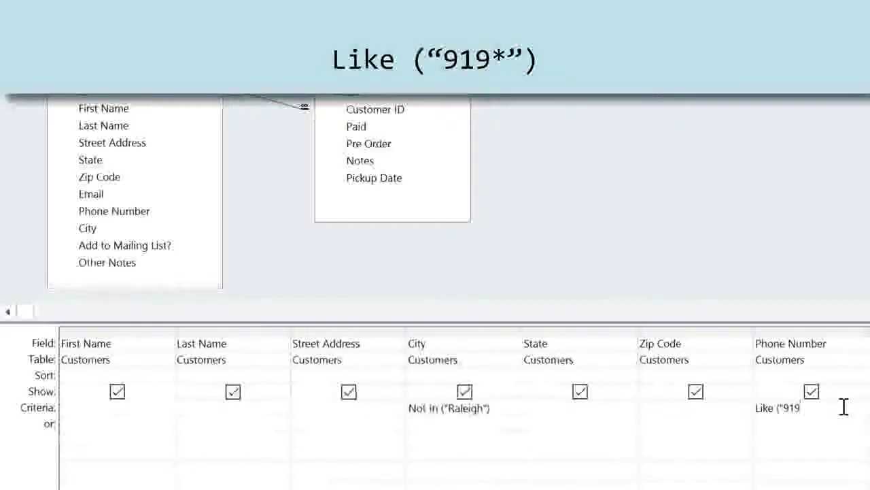
pyautogui.write('*"')
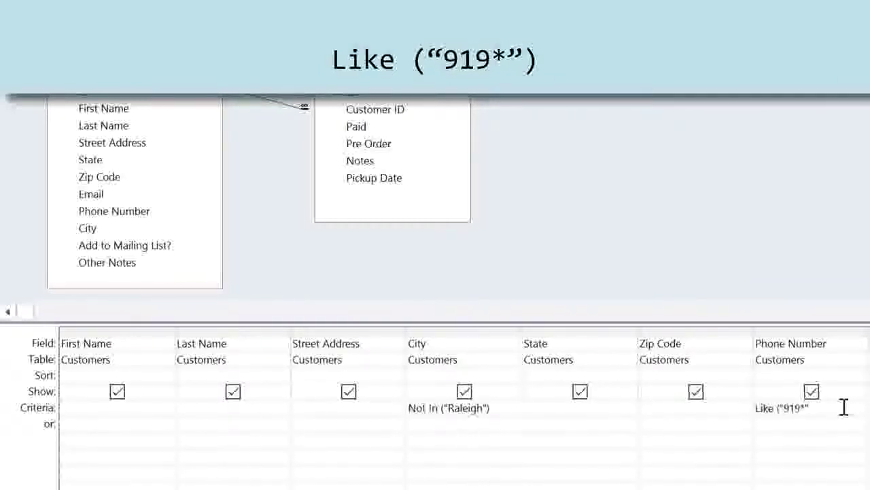
pyautogui.write(')')
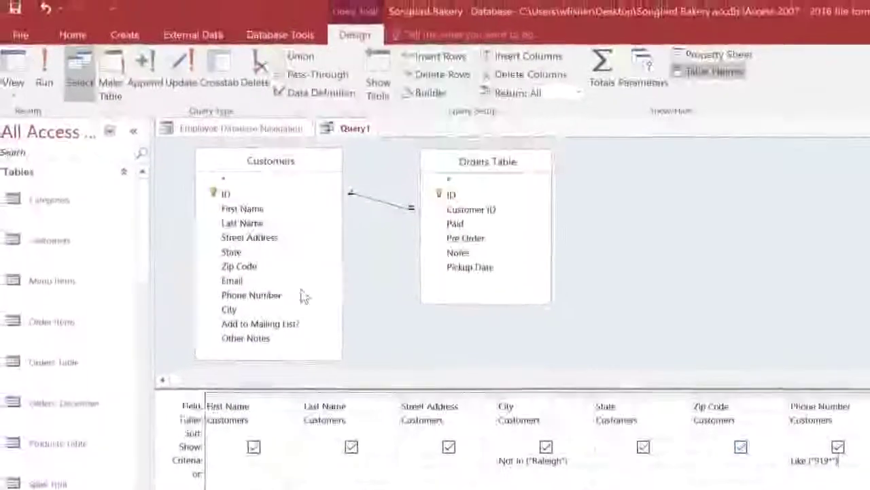
pyautogui.click(53, 74)
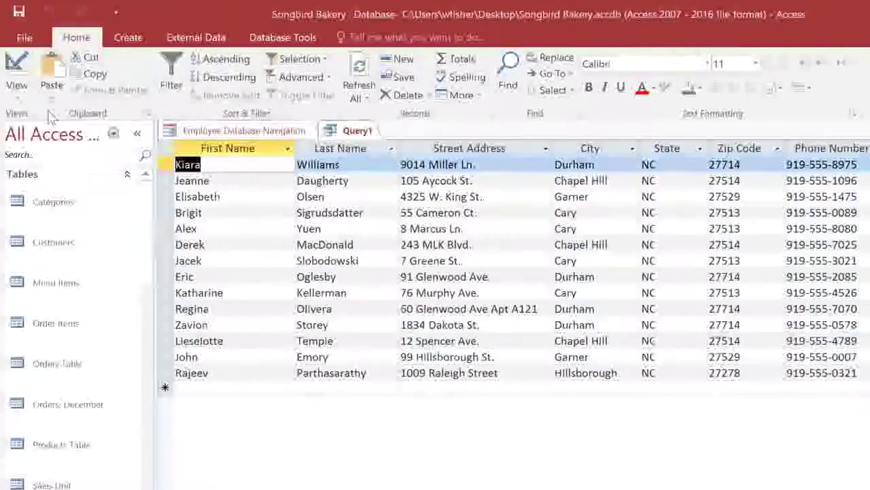
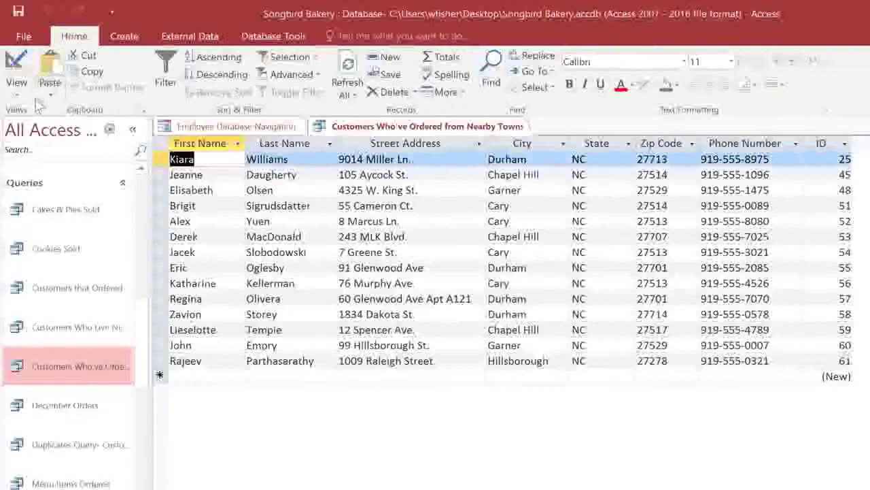
# - Switch the query to Design View and set City and Zip Code to sort Ascending
pyautogui.click(16, 92)
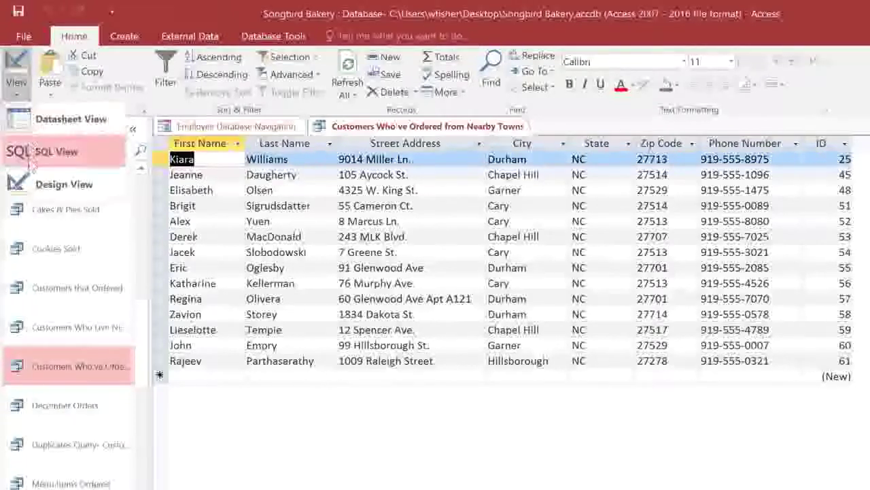
pyautogui.click(31, 185)
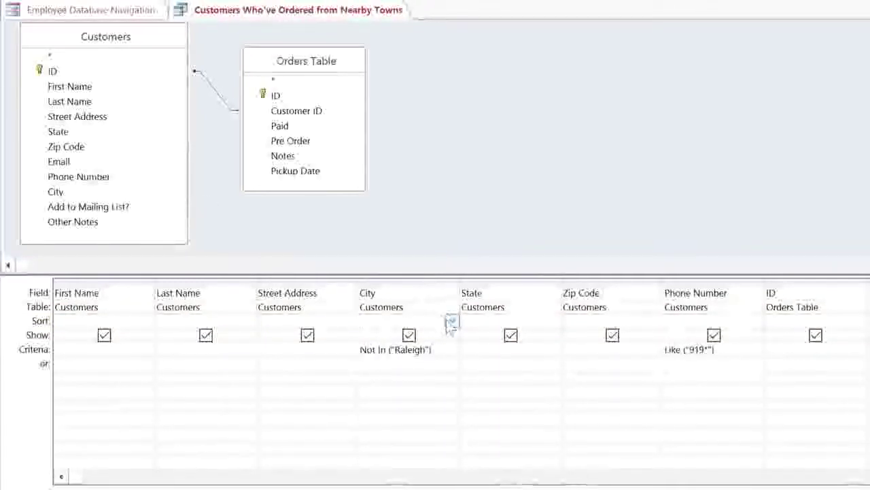
pyautogui.click(452, 321)
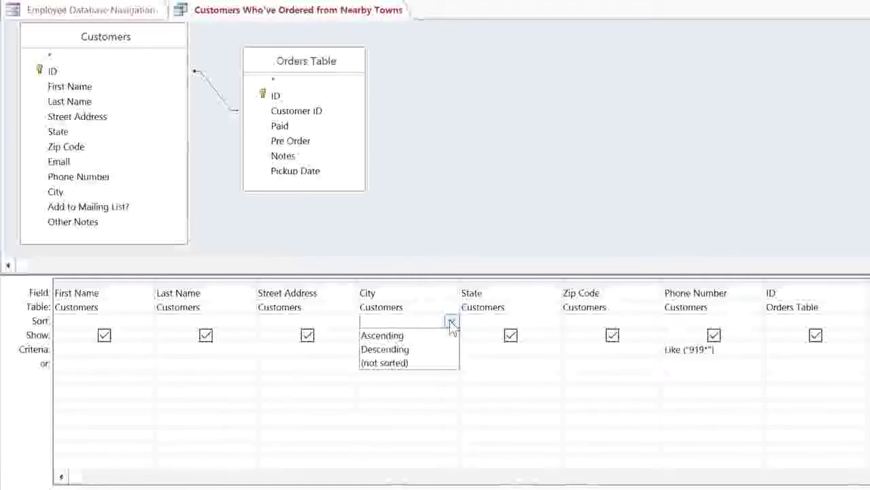
pyautogui.click(454, 337)
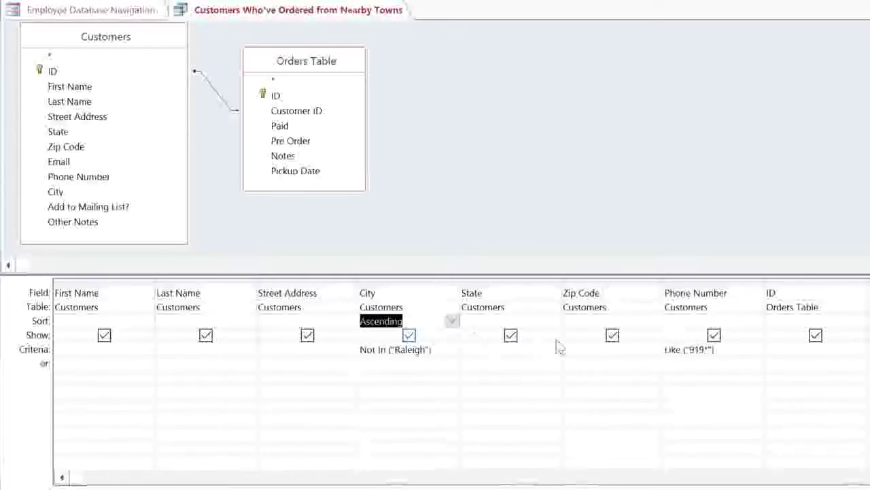
pyautogui.click(641, 323)
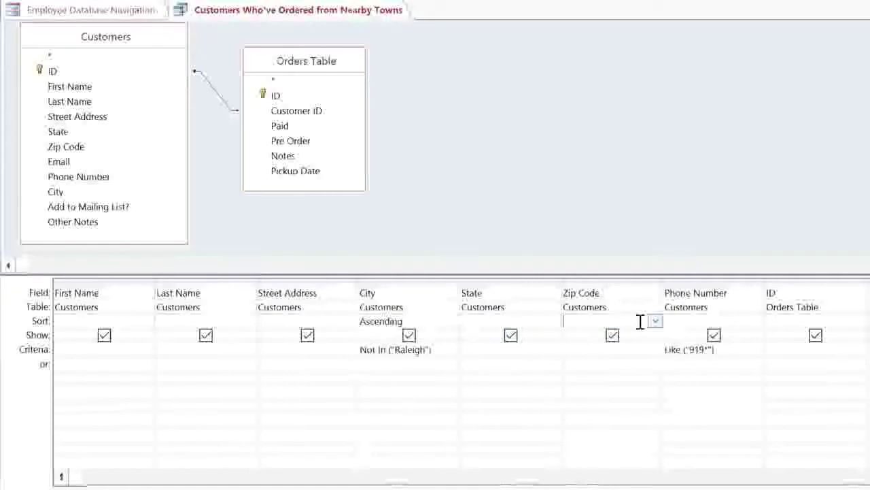
pyautogui.click(655, 321)
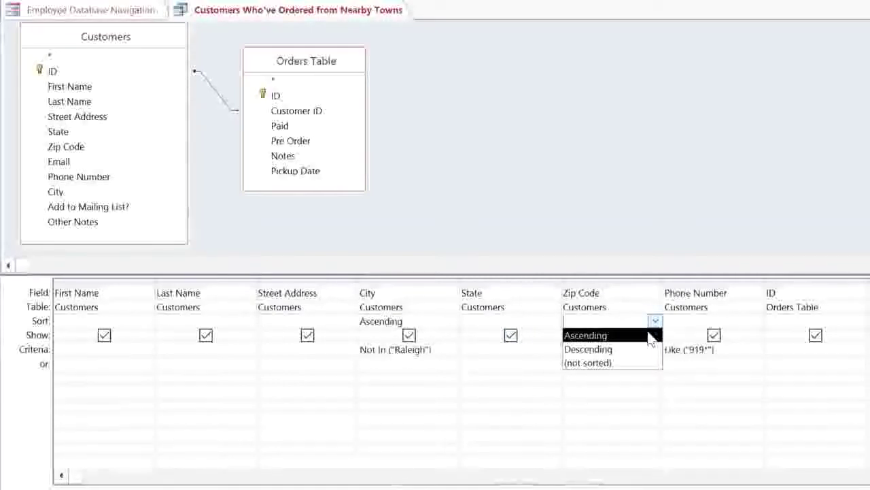
pyautogui.click(650, 335)
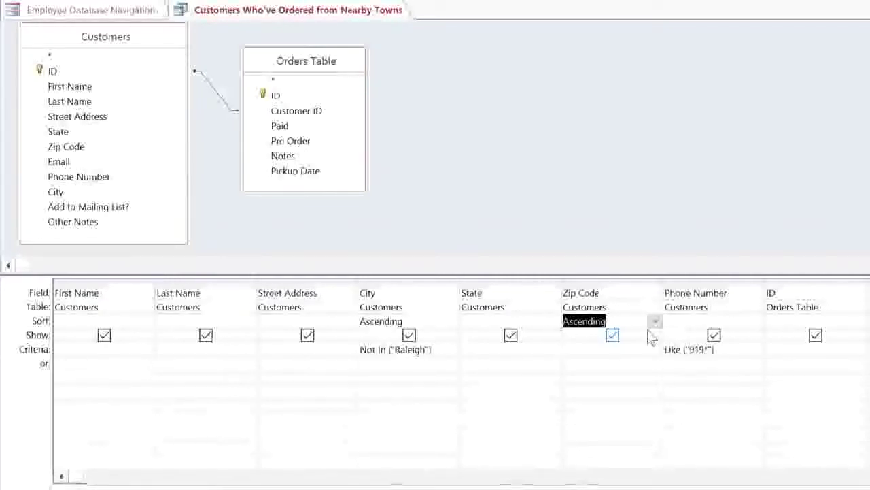
# - Move Zip Code before City and back after State, then hide Phone Number and Orders Table ID
pyautogui.click(623, 278)
pyautogui.moveTo(596, 287); pyautogui.dragTo(370, 280)
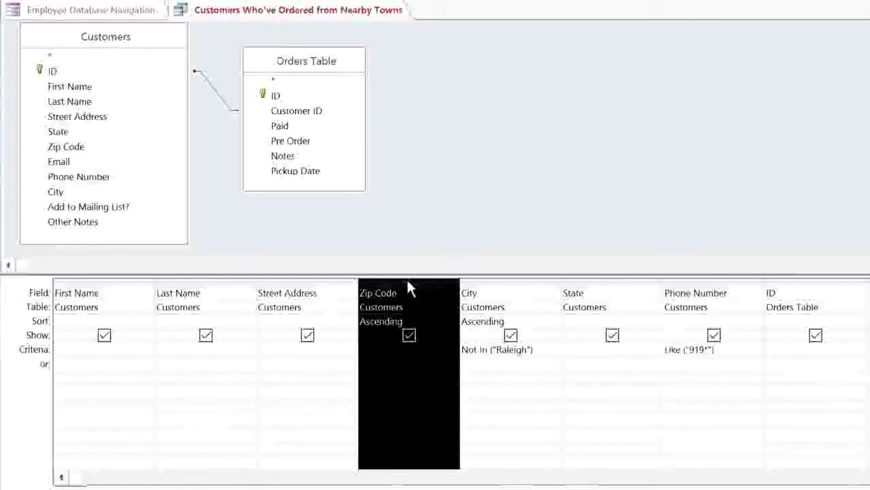
pyautogui.moveTo(407, 282); pyautogui.dragTo(671, 288)
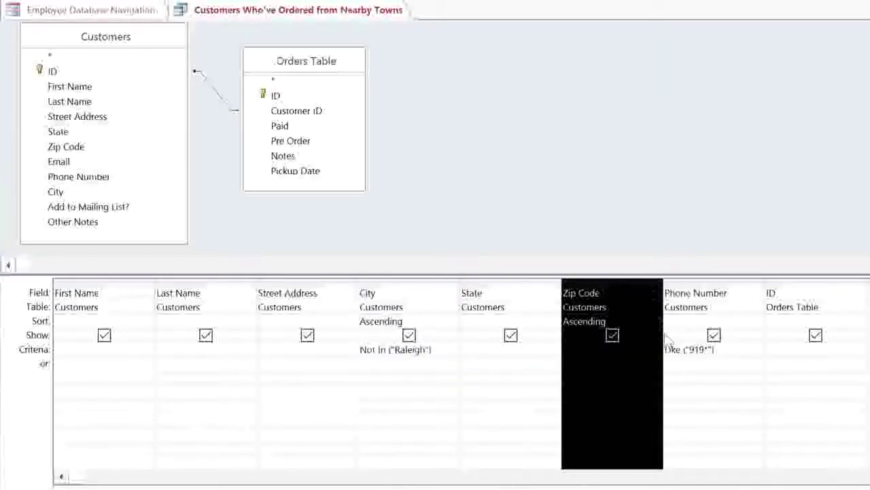
pyautogui.click(692, 366)
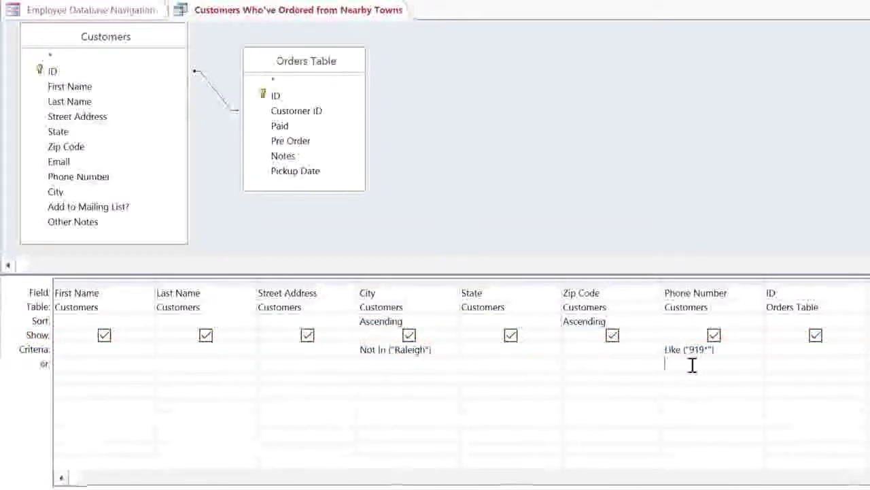
pyautogui.click(717, 337)
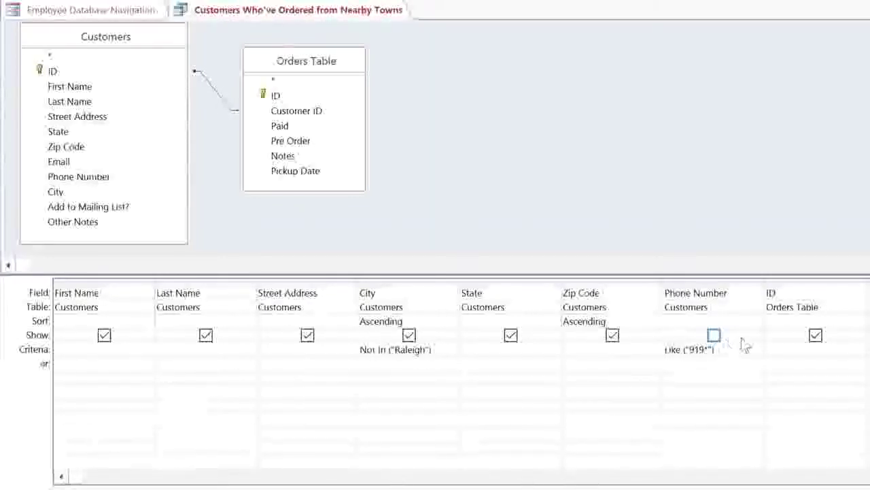
pyautogui.click(816, 336)
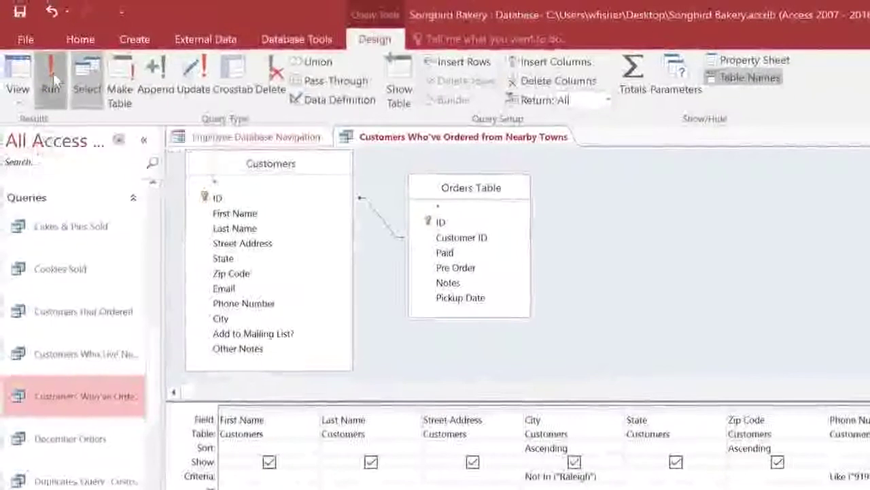
# - Run the nearby-towns customer query, then open the Menu Items Ordered query
pyautogui.click(54, 78)
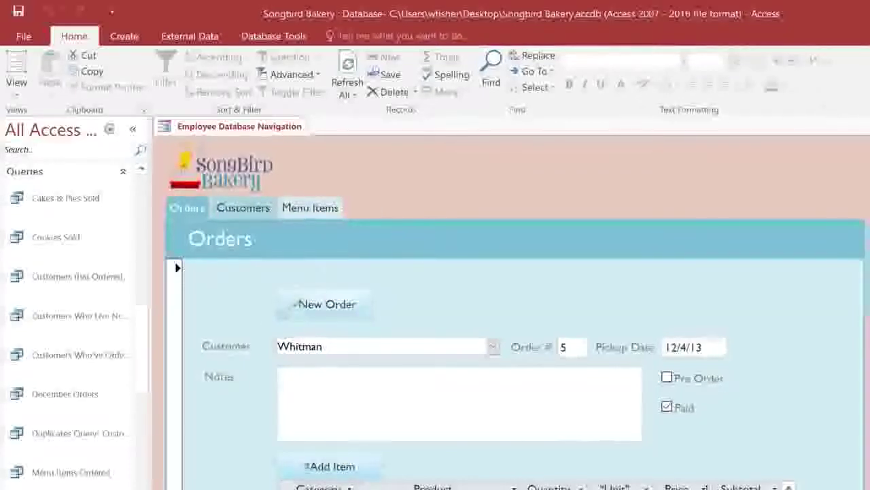
pyautogui.doubleClick(114, 468)
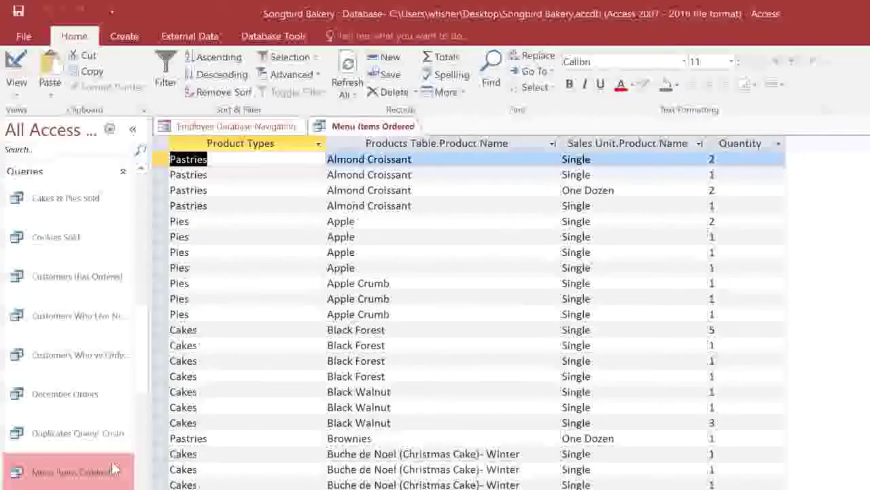
# - In Design View, add a Totals row, set Quantity's total to Sum, and run the query
pyautogui.click(24, 99)
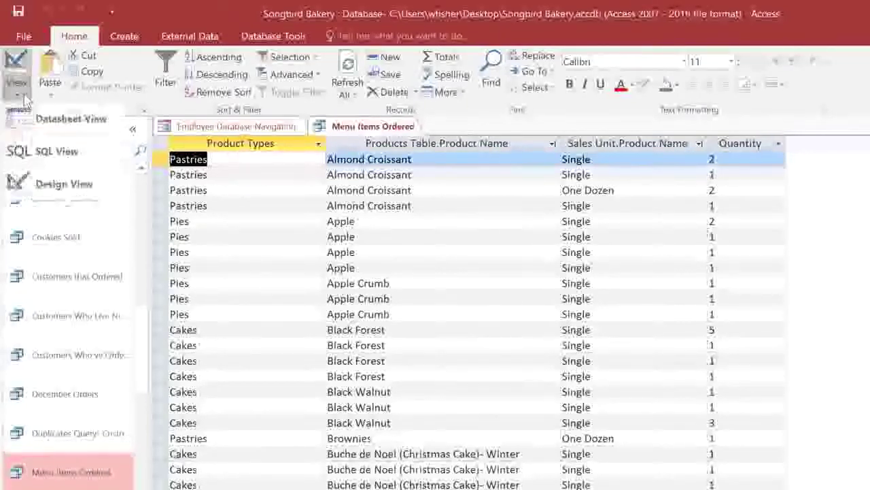
pyautogui.click(20, 178)
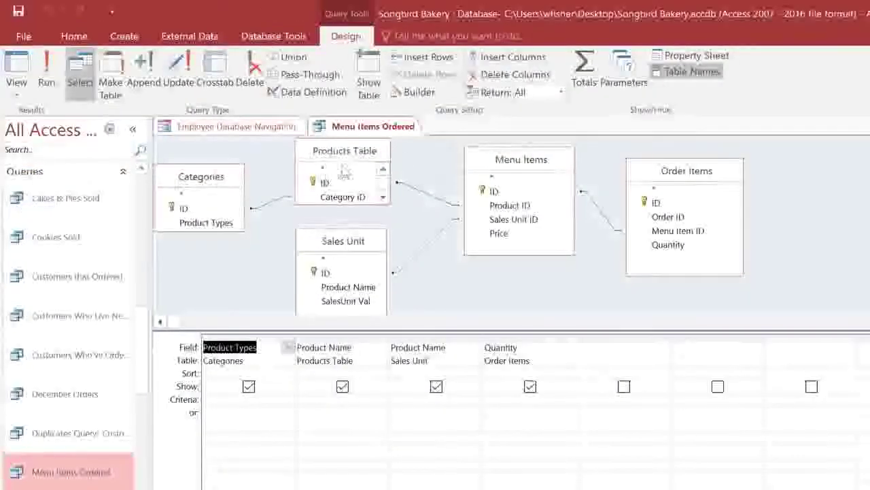
pyautogui.click(584, 80)
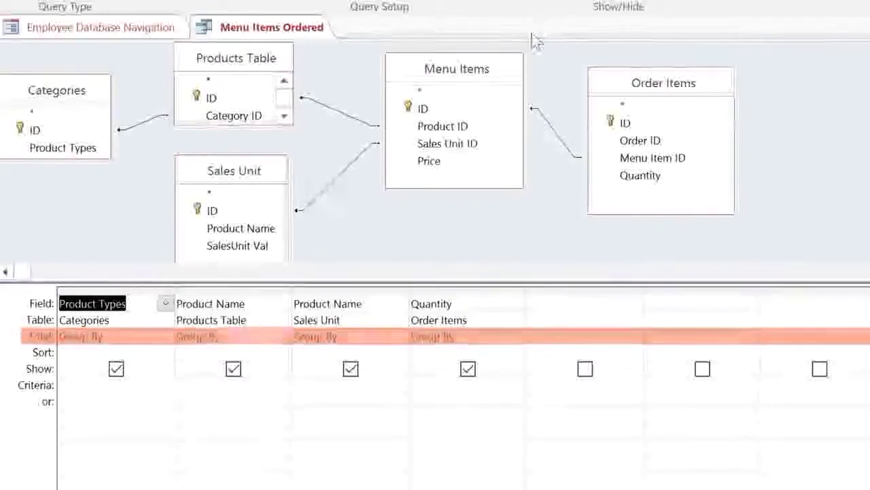
pyautogui.click(473, 337)
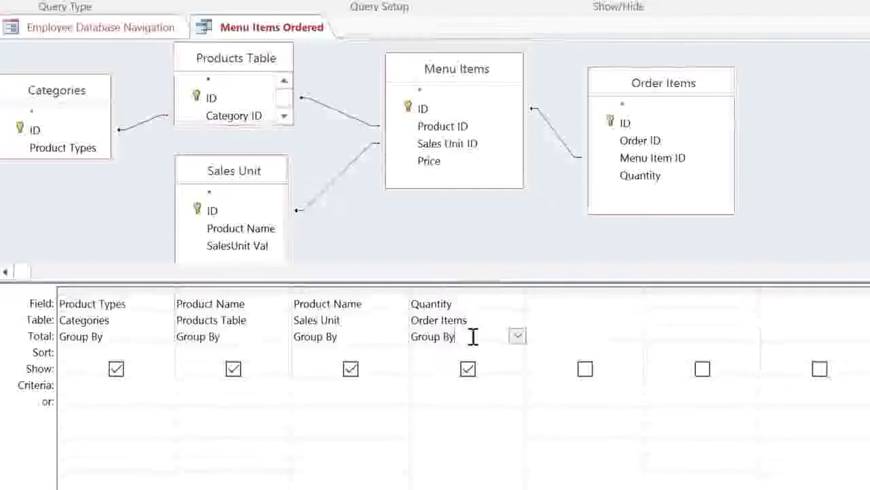
pyautogui.click(517, 336)
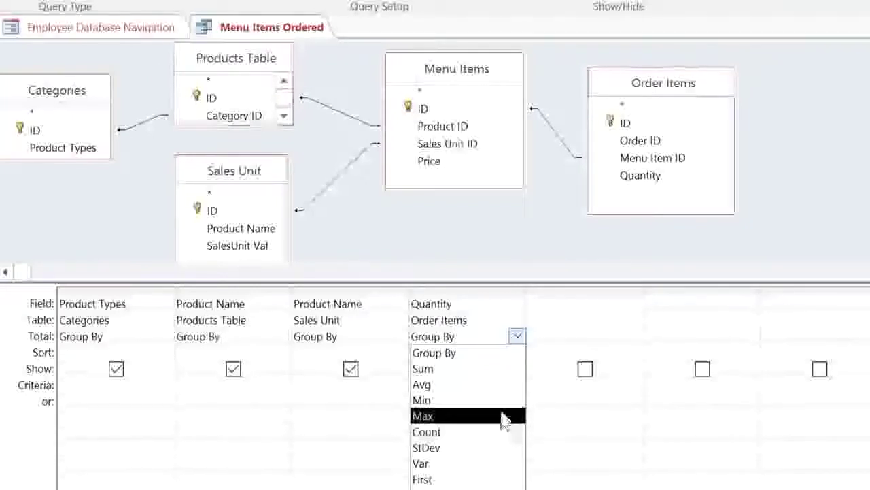
pyautogui.click(495, 376)
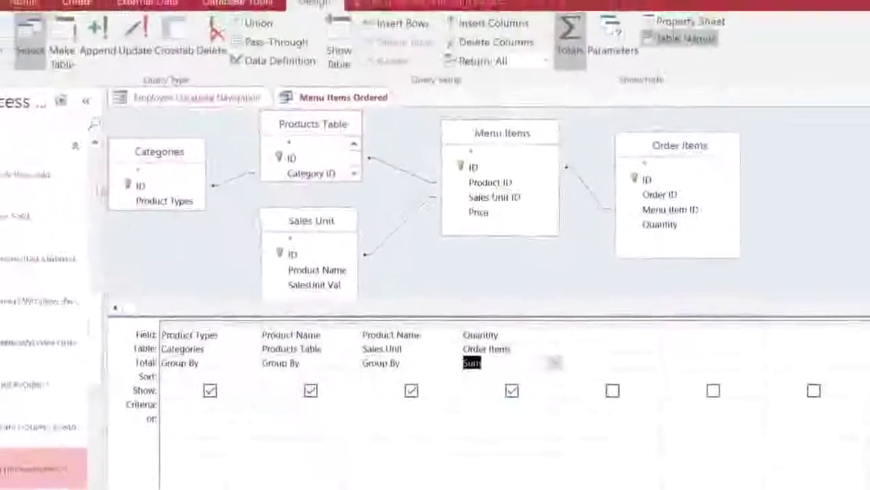
pyautogui.click(41, 83)
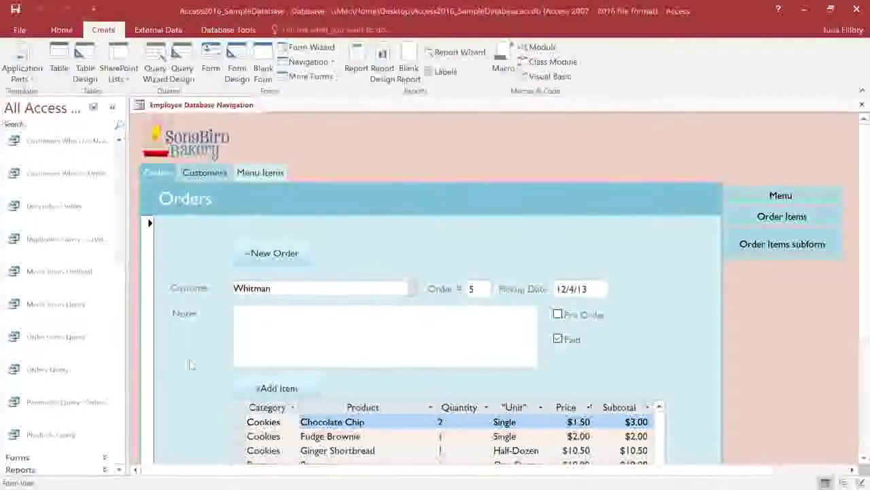
# - Open Orders Query and generate a basic report from it
pyautogui.doubleClick(75, 371)
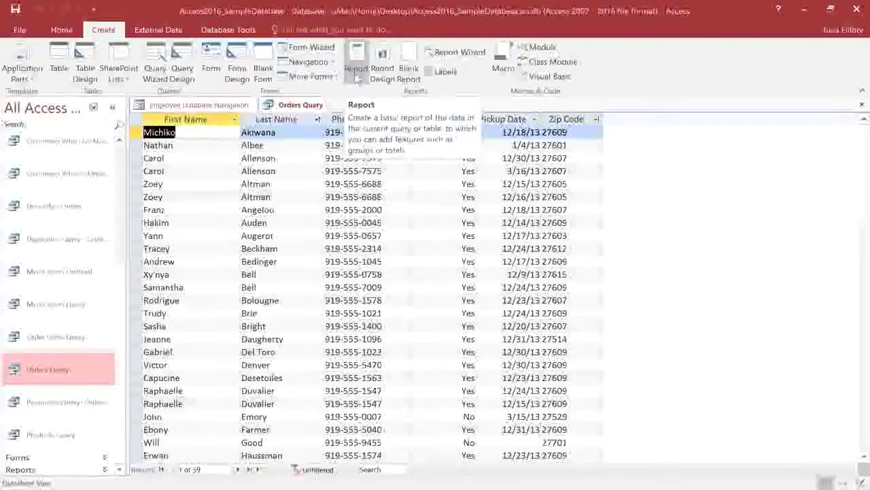
pyautogui.click(356, 71)
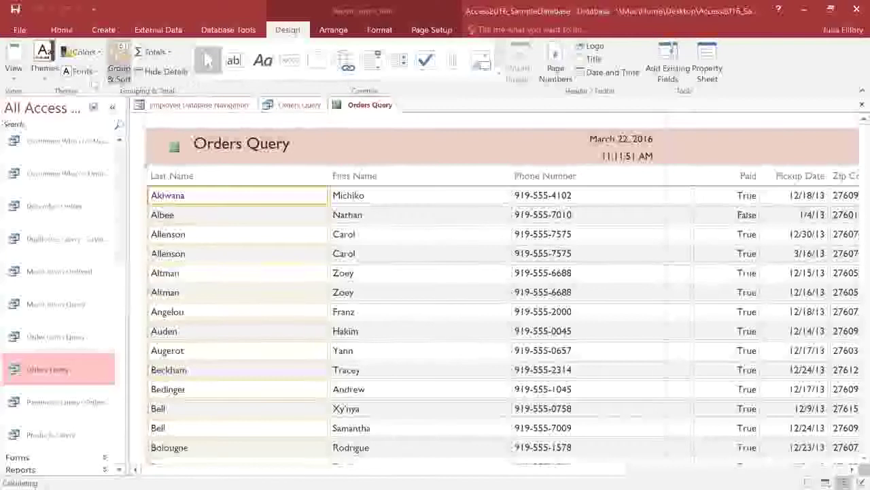
# - Put the report in Layout View and narrow the Last Name column
pyautogui.click(14, 76)
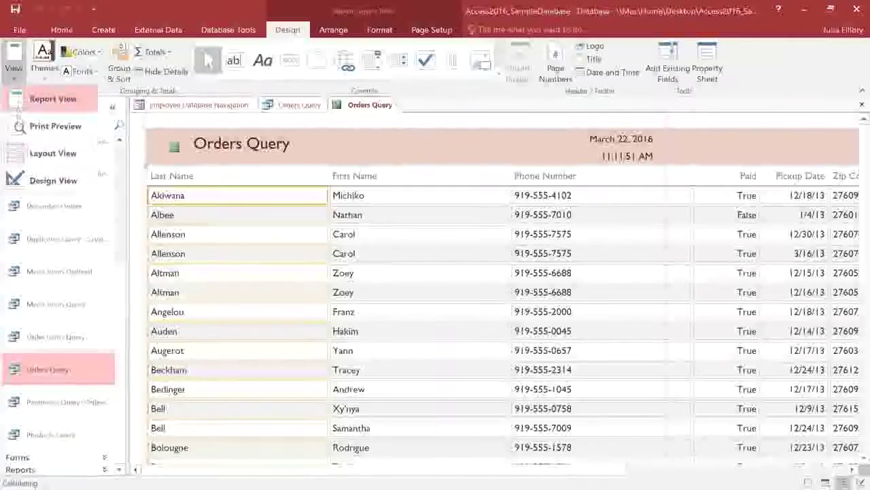
pyautogui.click(18, 153)
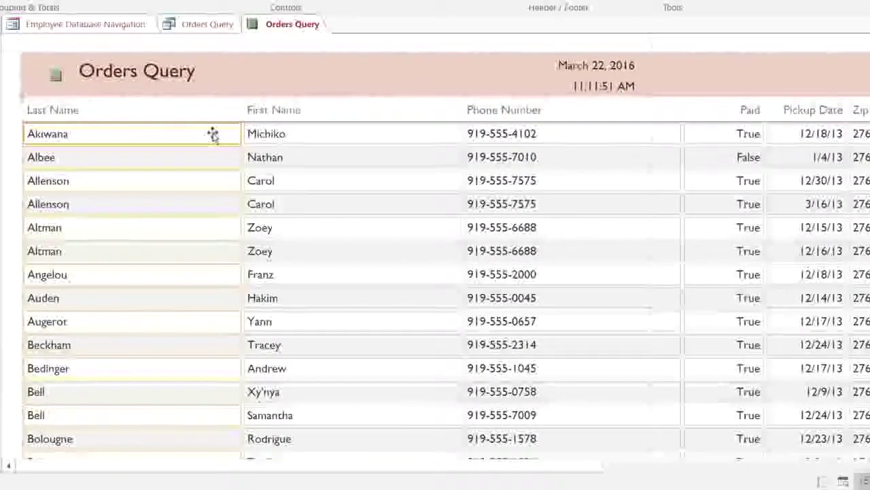
pyautogui.click(238, 134)
pyautogui.moveTo(238, 133); pyautogui.dragTo(172, 134)
# - Narrow the First Name and Phone Number columns, then select the Zip Code column
pyautogui.click(245, 134)
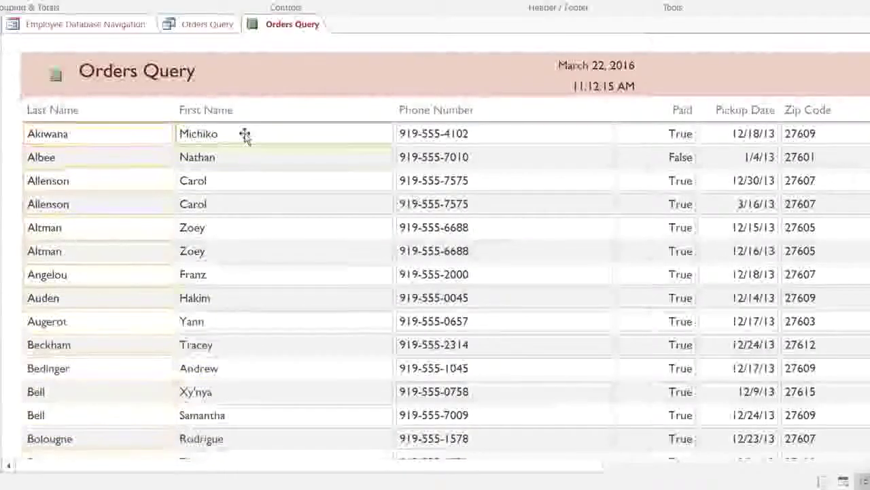
pyautogui.click(393, 133)
pyautogui.moveTo(393, 134); pyautogui.dragTo(320, 136)
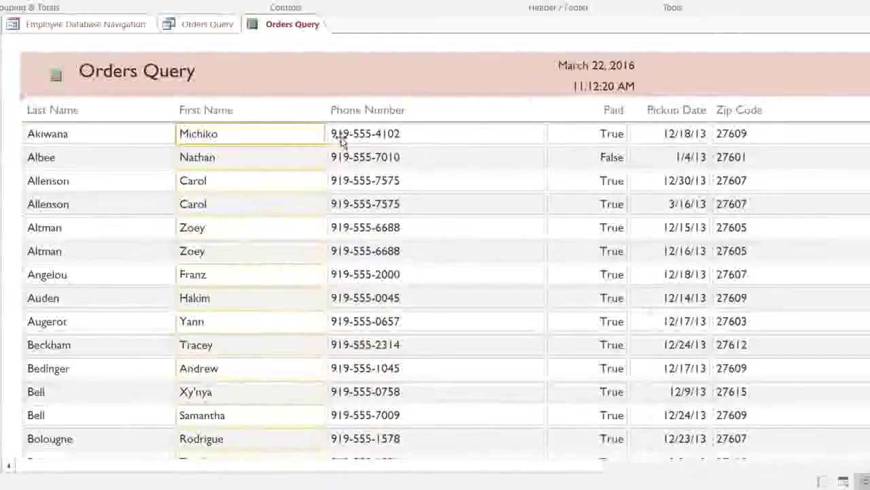
pyautogui.click(421, 136)
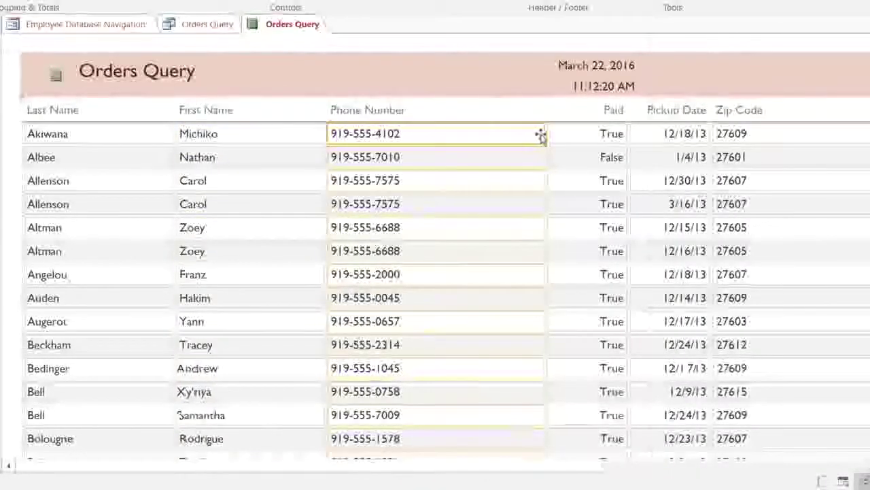
pyautogui.moveTo(544, 134); pyautogui.dragTo(457, 136)
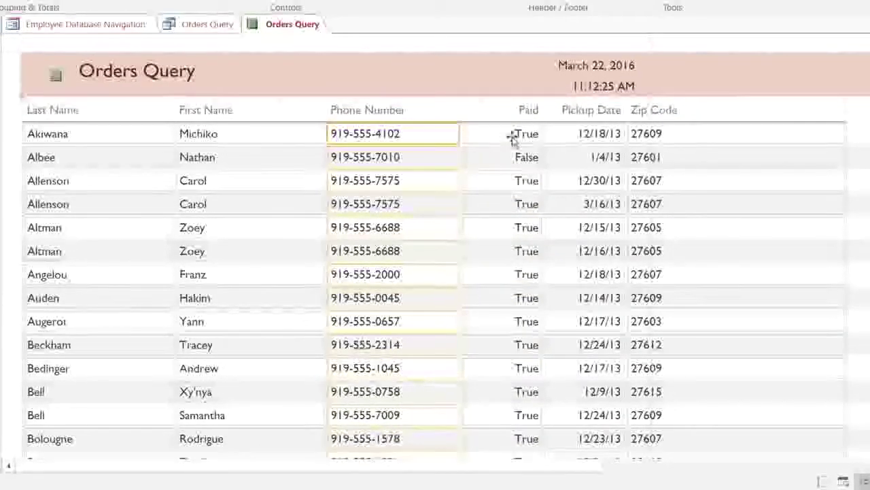
pyautogui.click(682, 135)
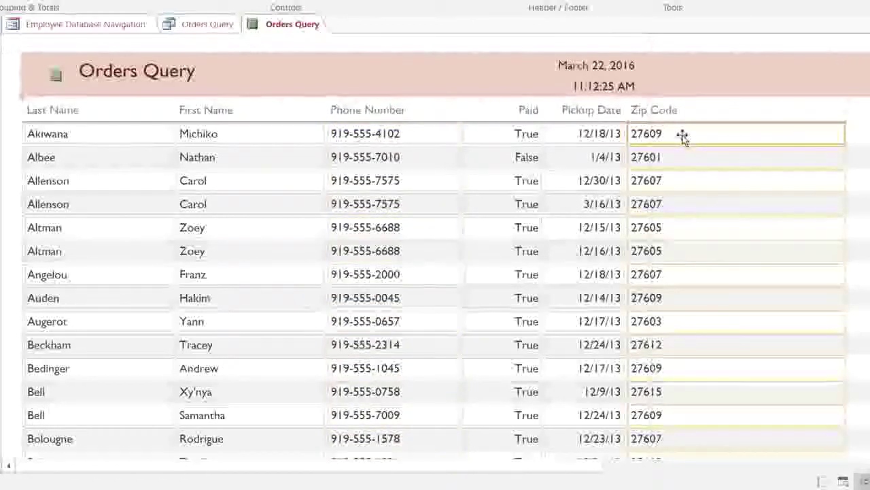
# - Delete the Zip Code data column, its heading and the leftover empty heading cell
pyautogui.press('Delete')
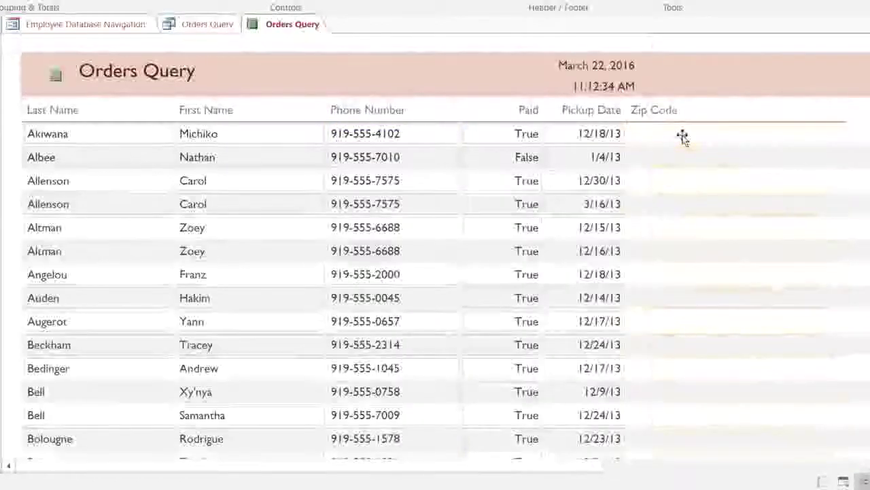
pyautogui.click(684, 112)
pyautogui.press('Delete')
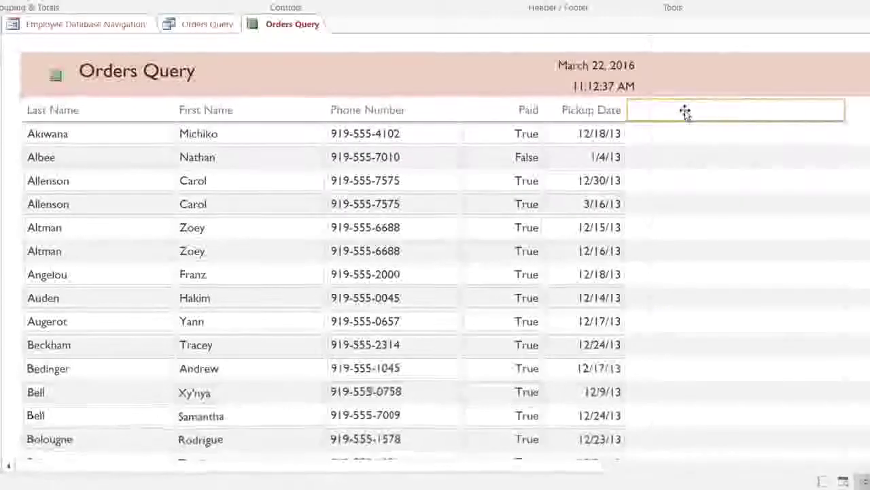
pyautogui.press('Delete')
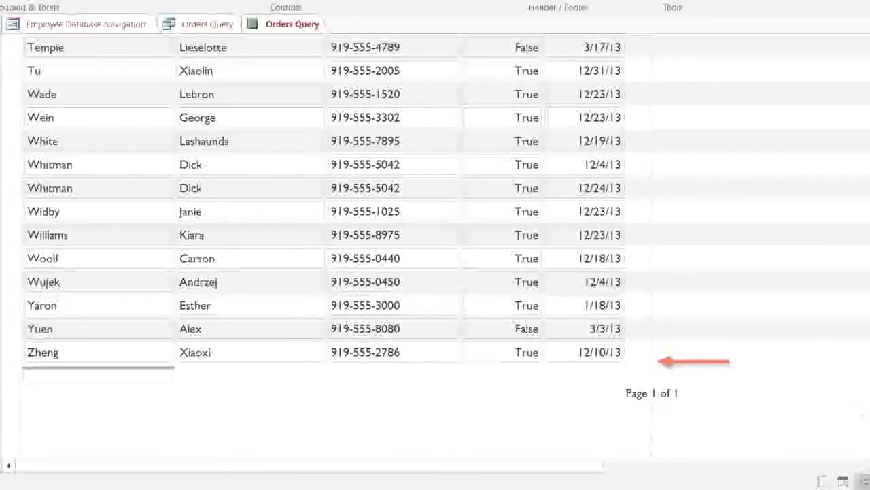
# - Move the 'Page 1 of 1' number further left and bring up the Pickup Date field's options
pyautogui.moveTo(701, 398); pyautogui.dragTo(589, 397)
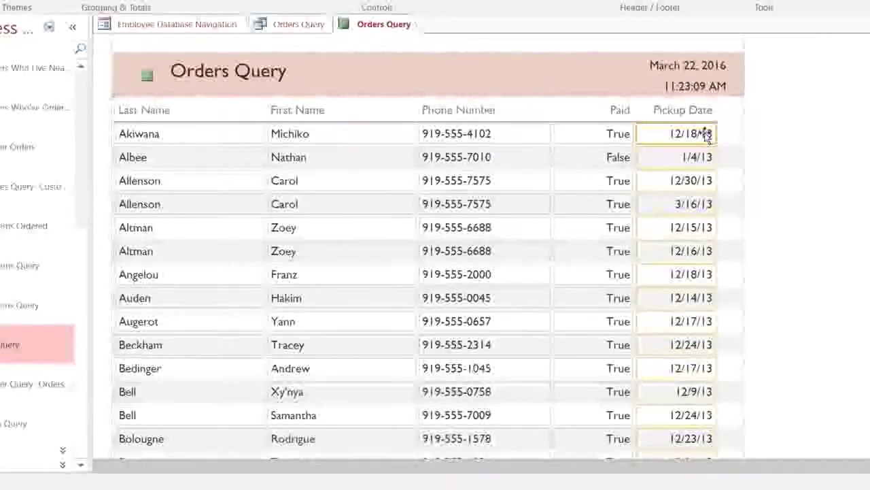
pyautogui.rightClick(706, 134)
pyautogui.moveTo(714, 219)
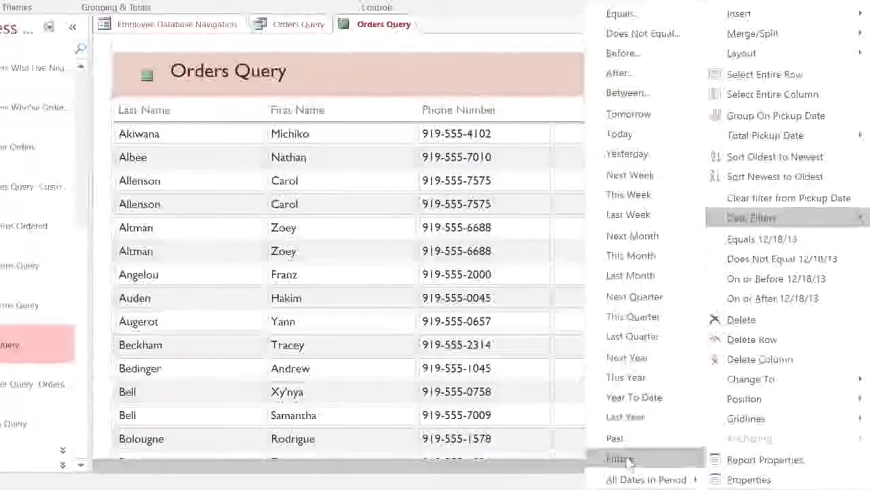
# - Filter Pickup Date to December and sort it from oldest to newest
pyautogui.moveTo(619, 478)
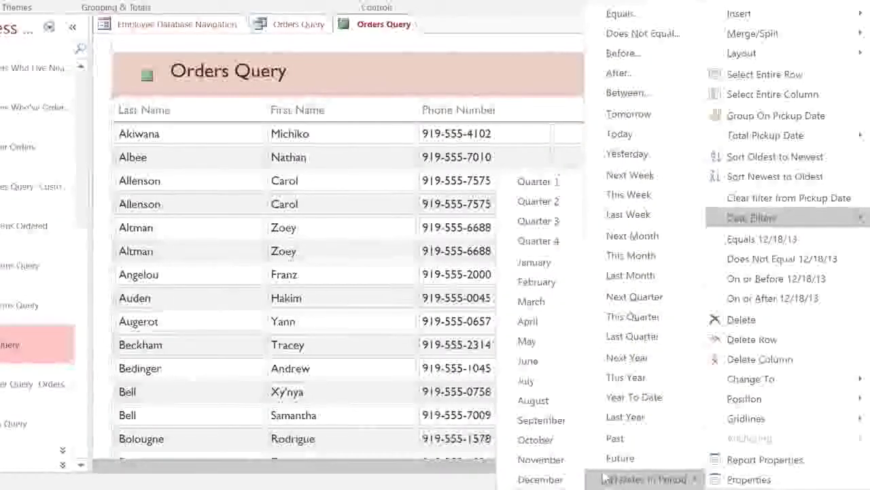
pyautogui.click(541, 478)
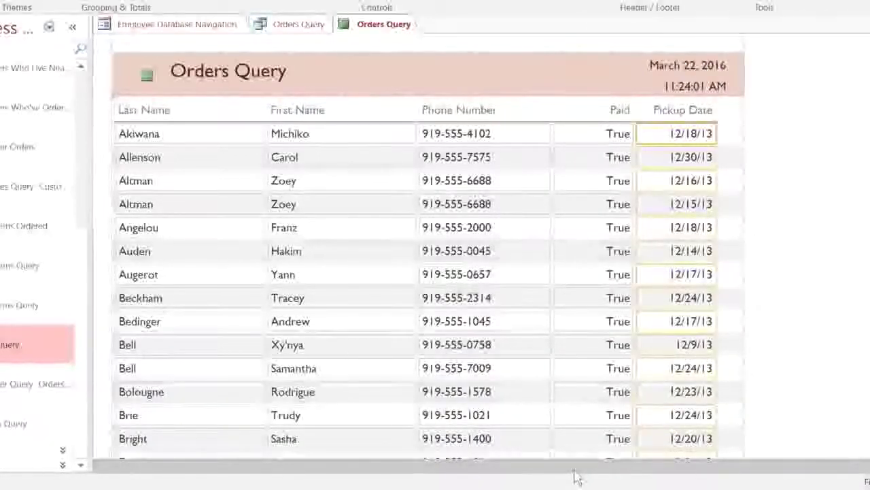
pyautogui.rightClick(656, 134)
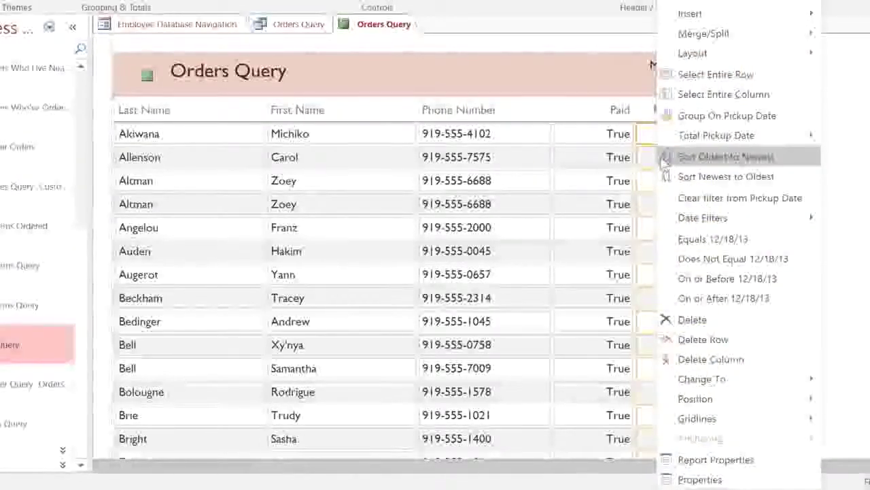
pyautogui.click(720, 157)
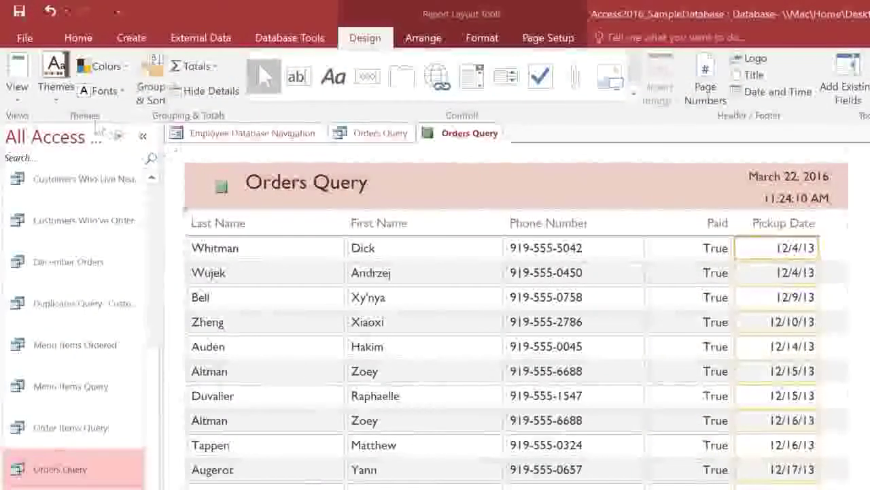
pyautogui.click(30, 100)
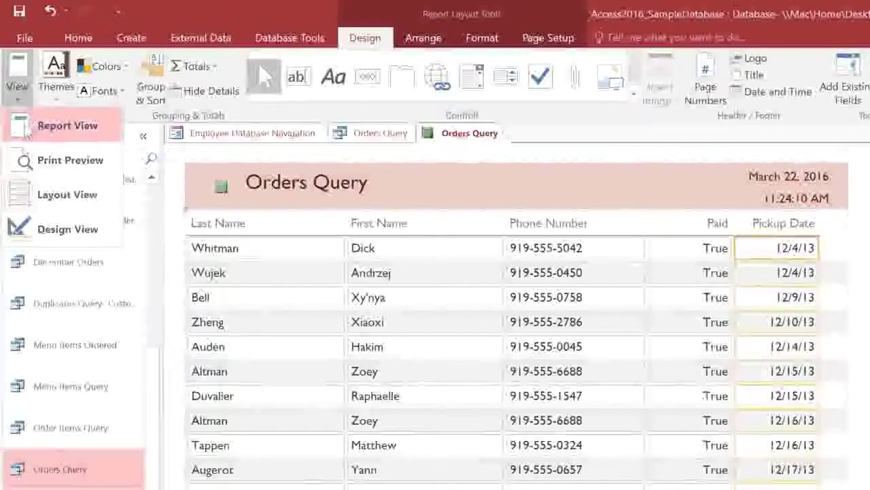
# - Switch to Report View and save the report as 'December Orders'
pyautogui.click(30, 128)
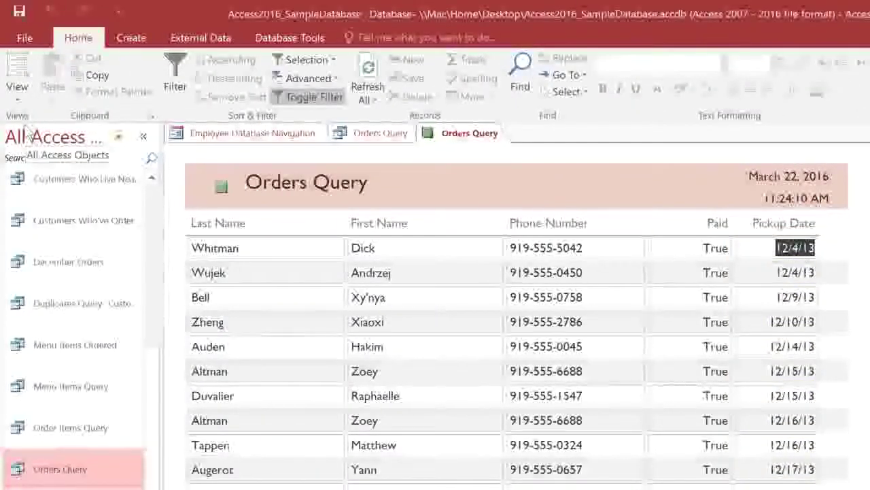
pyautogui.click(20, 14)
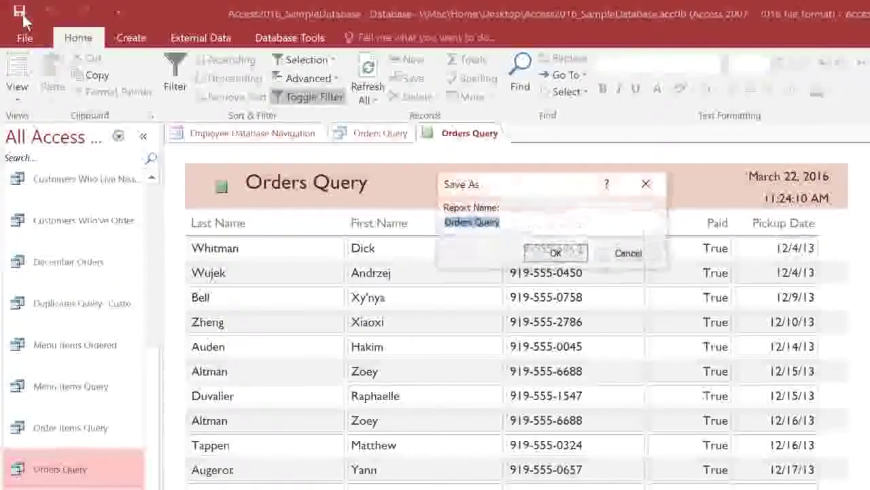
pyautogui.write('Decem')
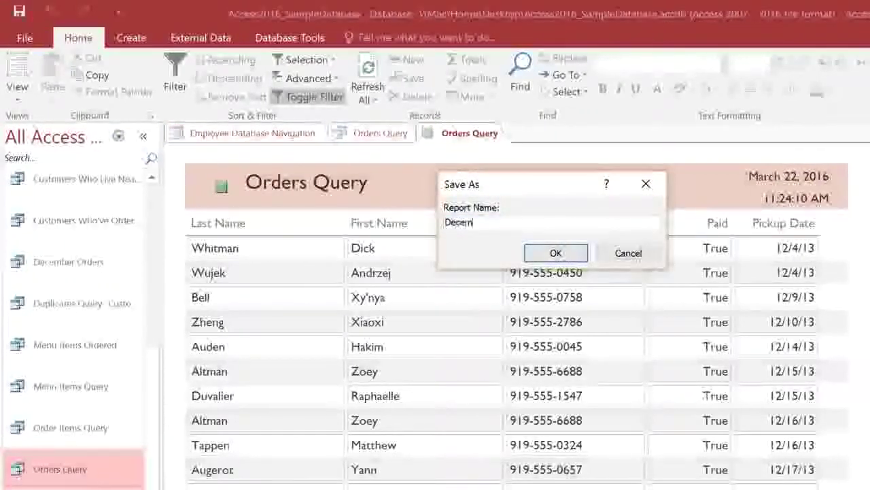
pyautogui.write('ber Orders')
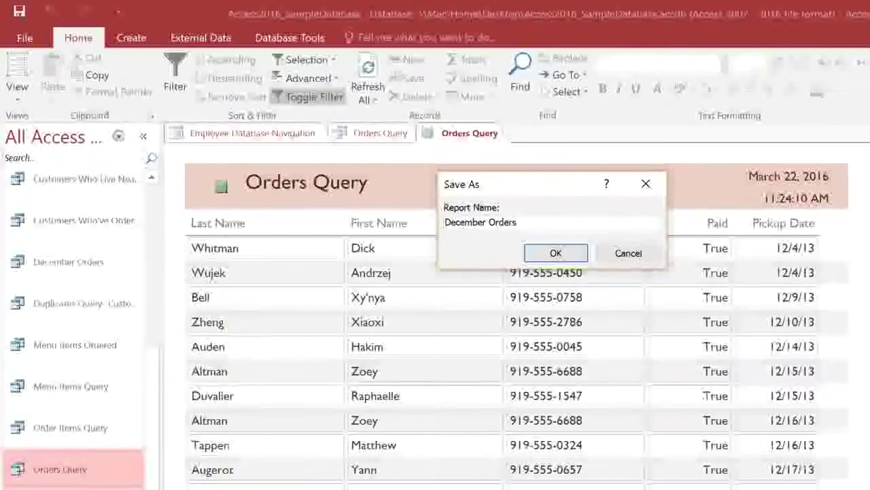
pyautogui.click(556, 253)
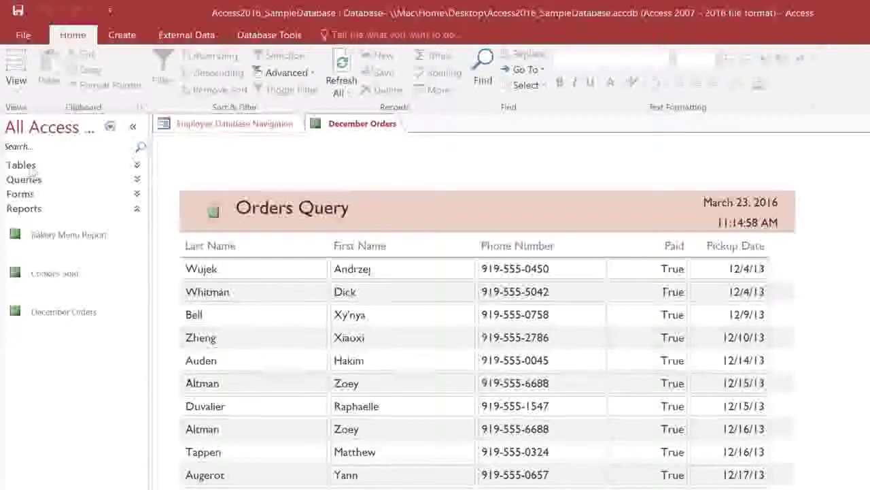
# - Show December Orders in Print Preview with Letter paper size and Wide margins
pyautogui.click(16, 79)
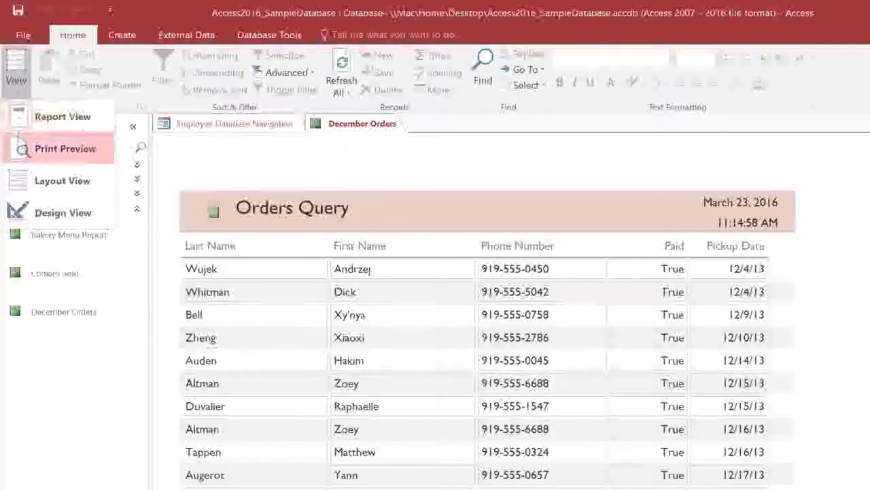
pyautogui.click(21, 150)
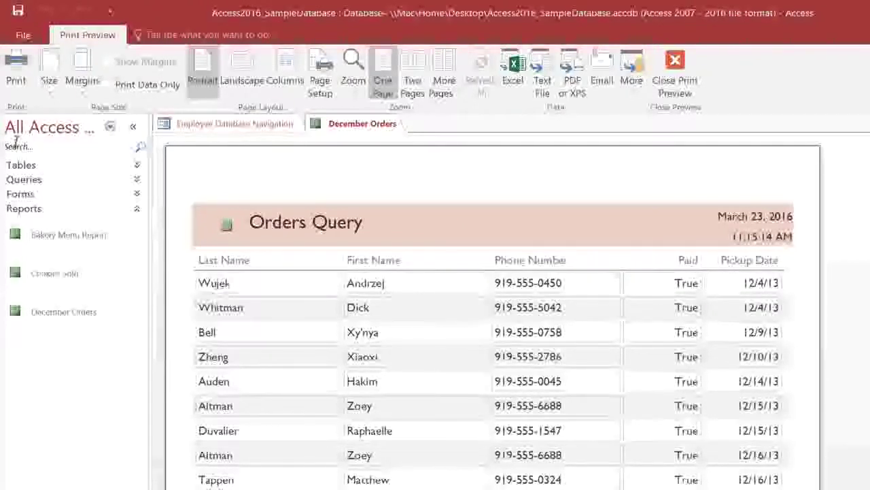
pyautogui.click(50, 80)
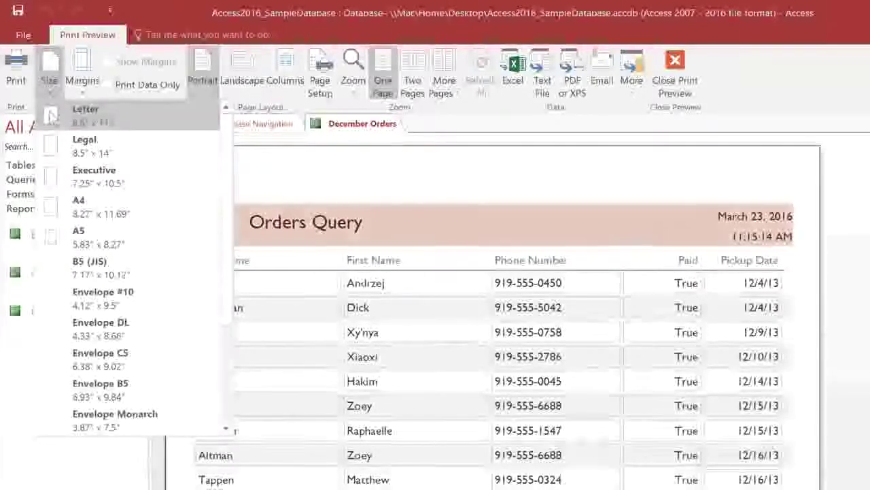
pyautogui.click(50, 115)
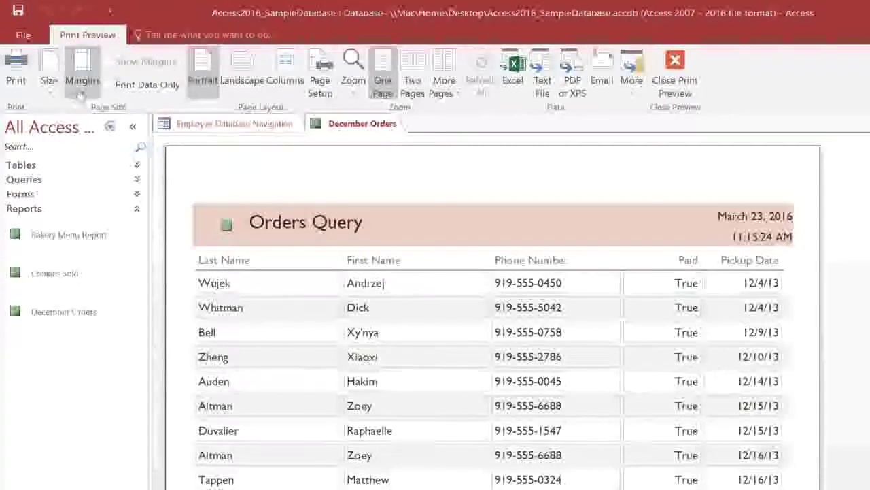
pyautogui.click(80, 97)
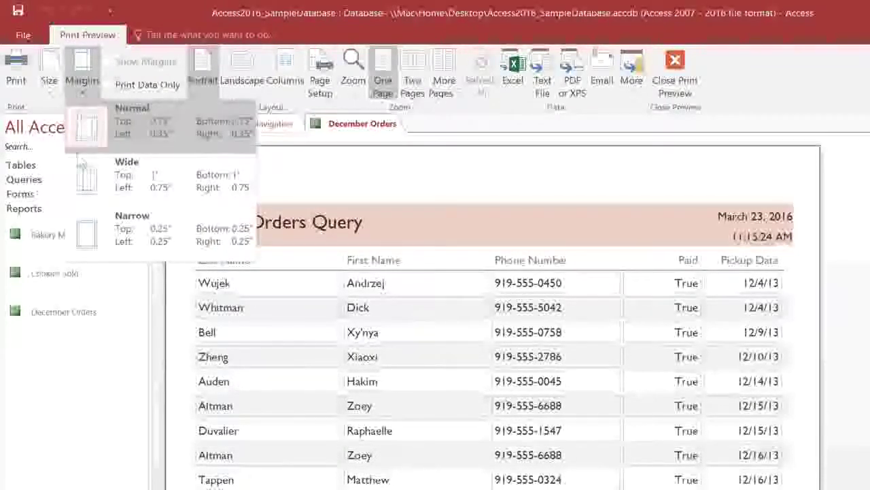
pyautogui.click(84, 178)
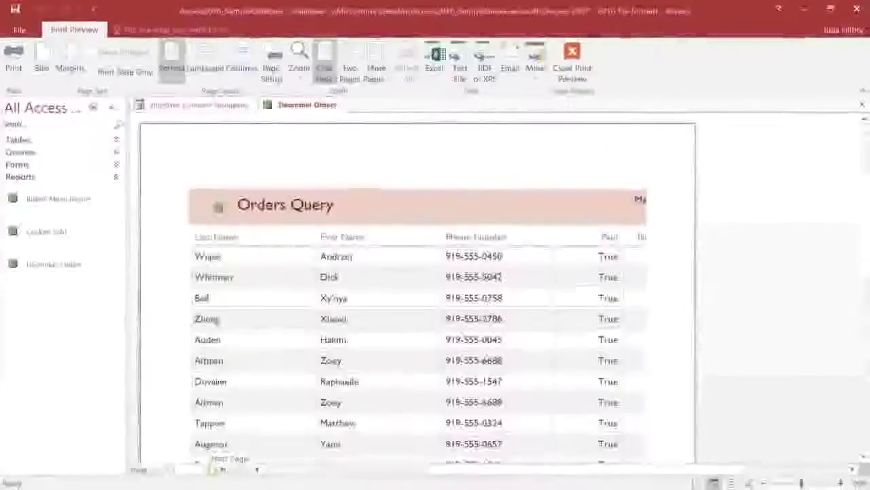
# - Check page 2, then turn December Orders to landscape and fit the whole page in the window
pyautogui.click(213, 469)
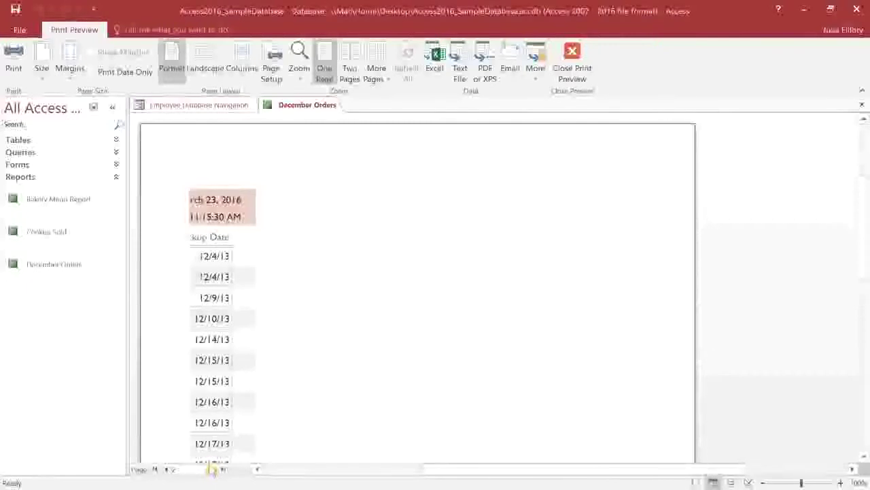
pyautogui.click(169, 470)
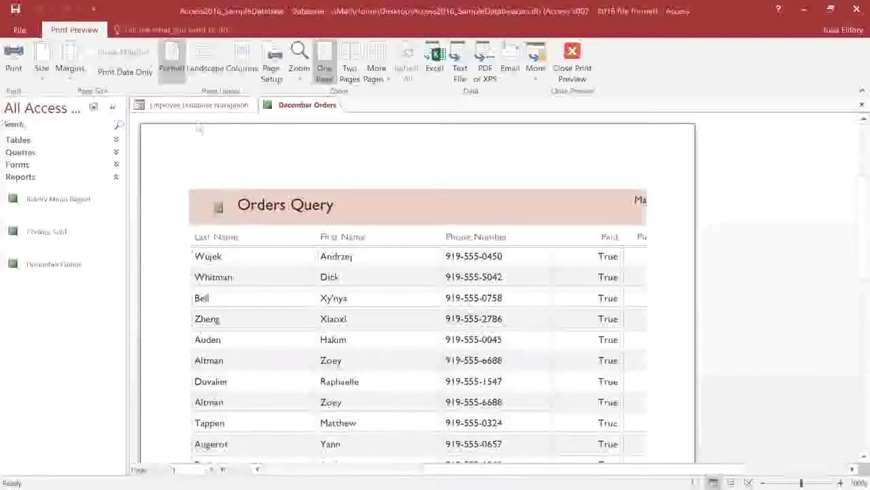
pyautogui.click(203, 61)
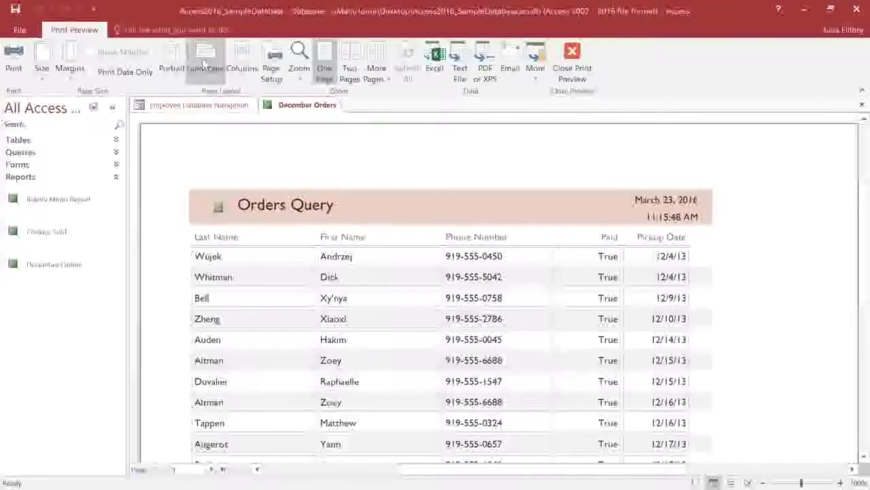
pyautogui.click(297, 79)
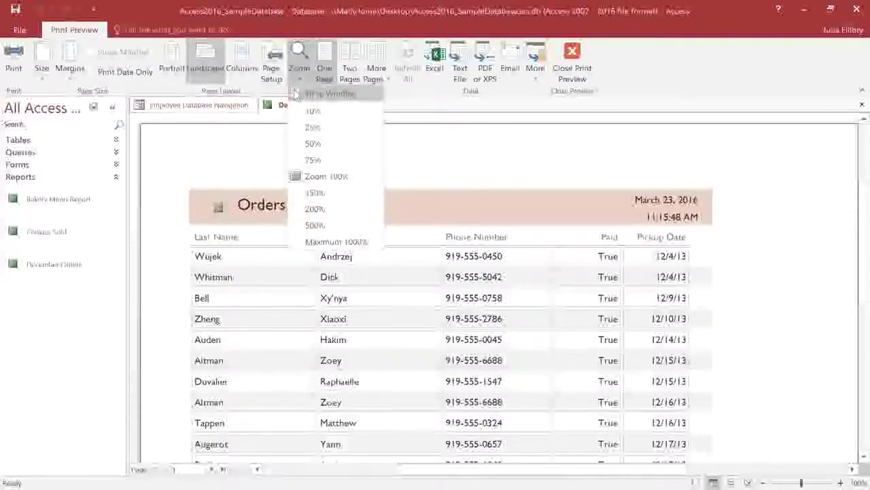
pyautogui.click(296, 94)
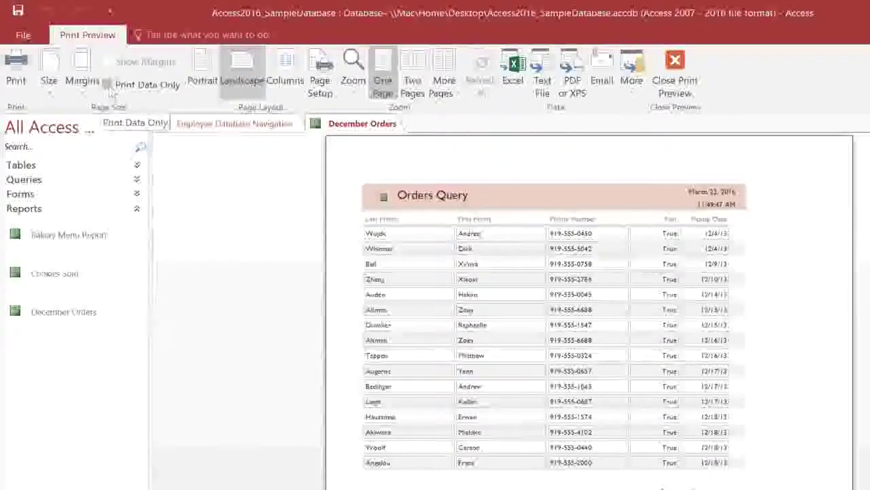
# - Toggle Print Data Only on and back off, then print the December Orders report
pyautogui.click(106, 84)
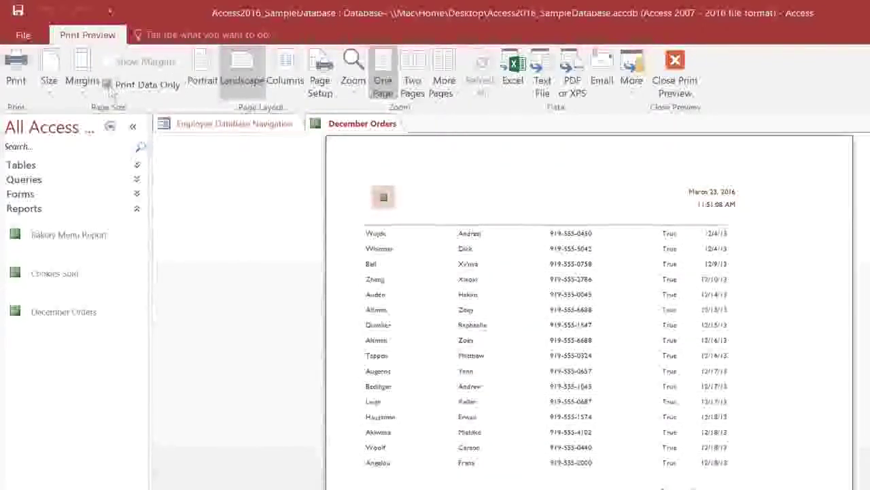
pyautogui.click(107, 84)
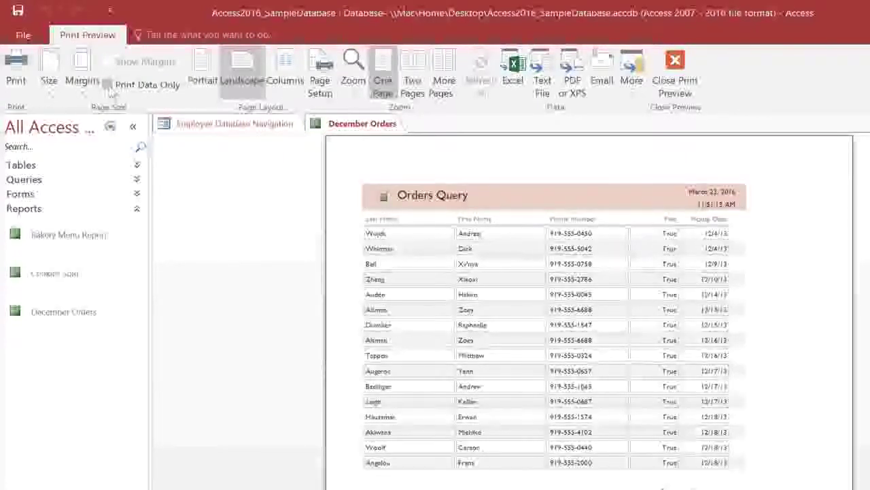
pyautogui.click(17, 81)
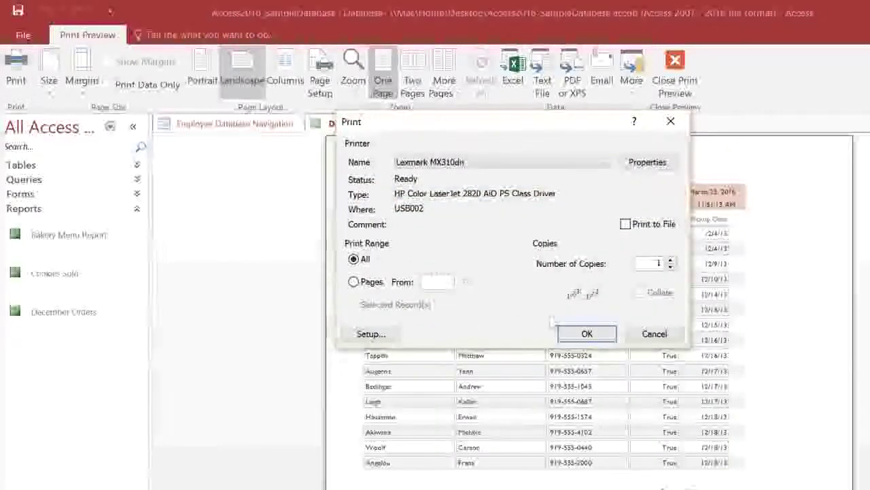
pyautogui.click(582, 334)
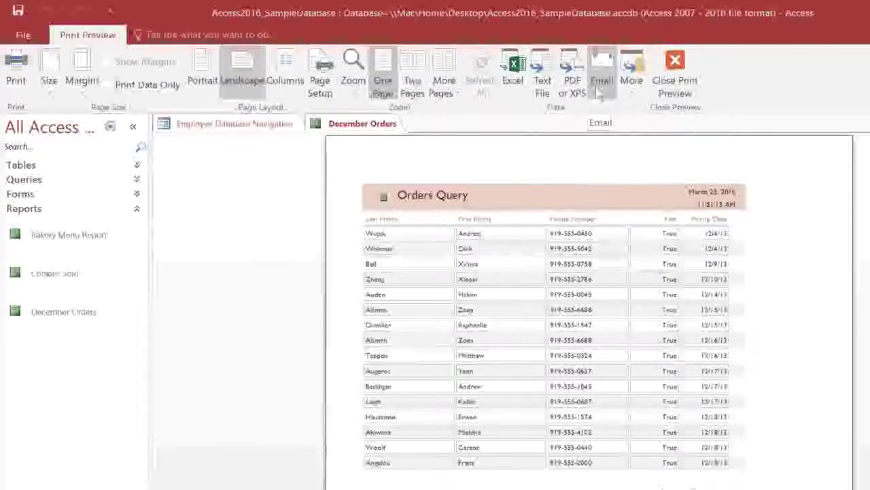
# - Publish December Orders as December Orders.pdf in Documents, without saving the export steps
pyautogui.click(630, 82)
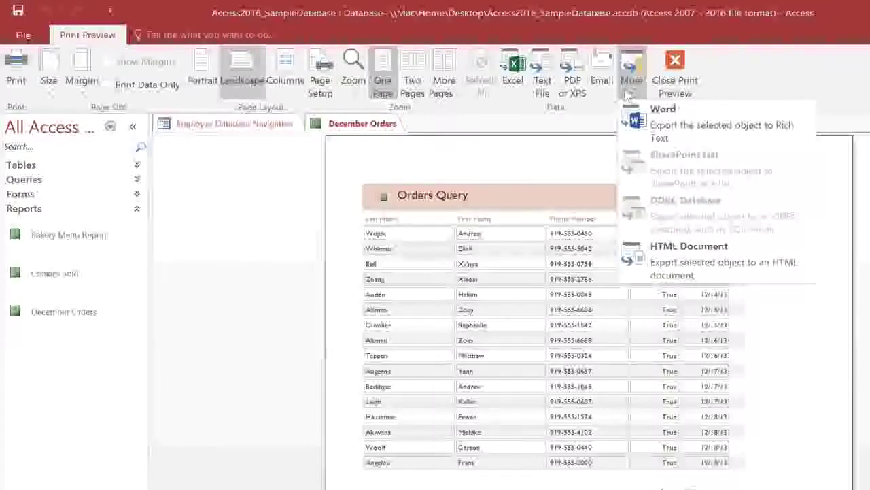
pyautogui.click(628, 93)
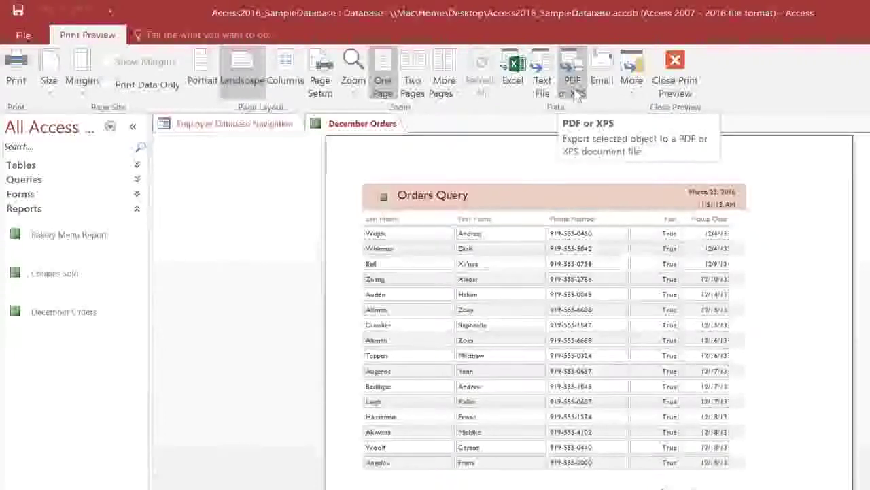
pyautogui.click(575, 85)
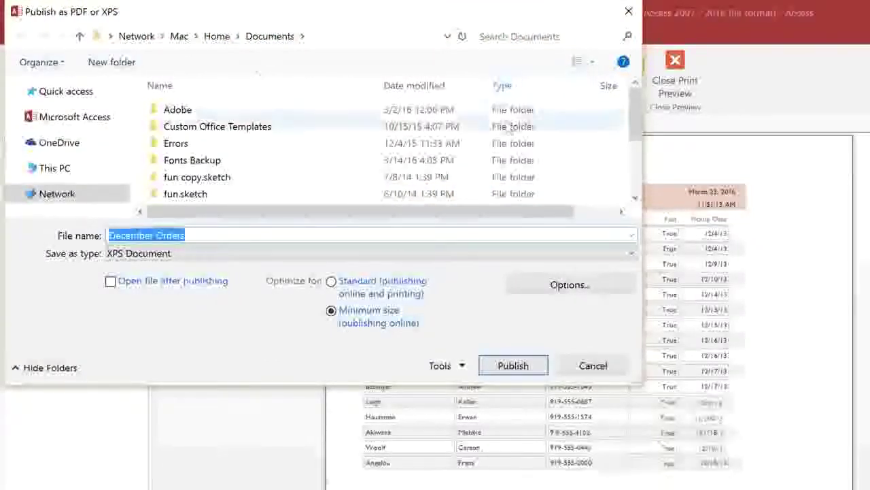
pyautogui.click(198, 254)
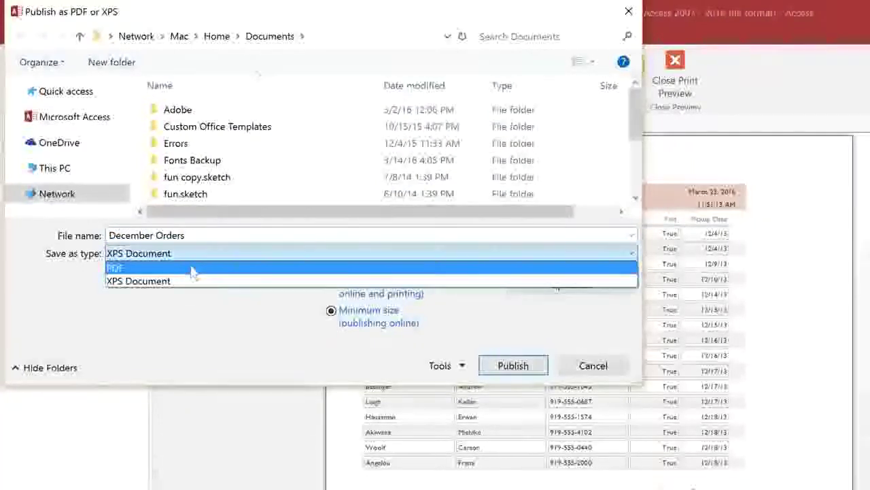
pyautogui.click(193, 272)
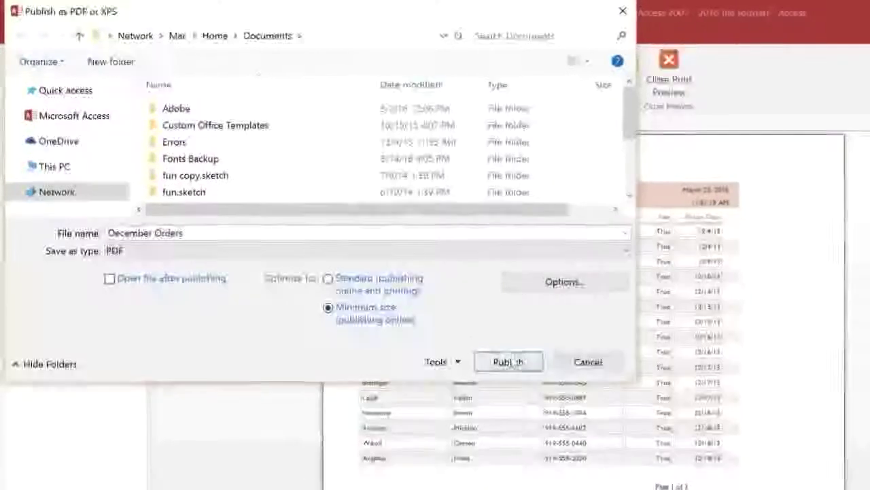
pyautogui.click(502, 349)
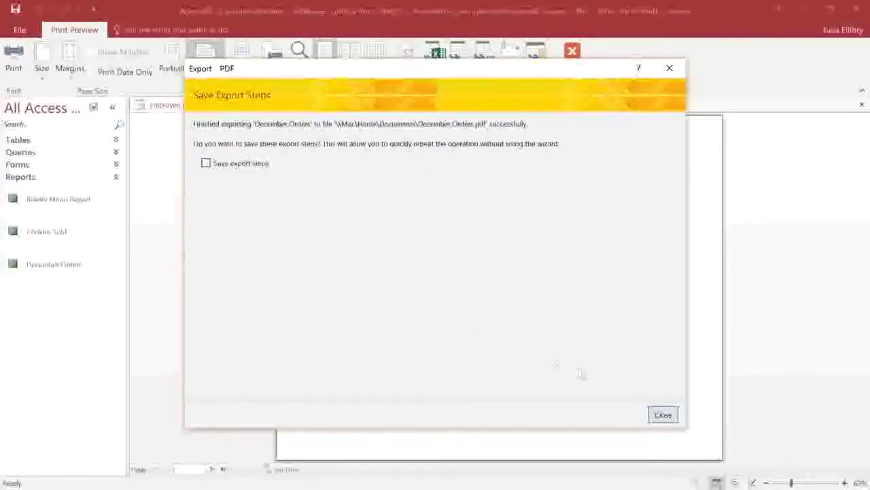
pyautogui.click(663, 416)
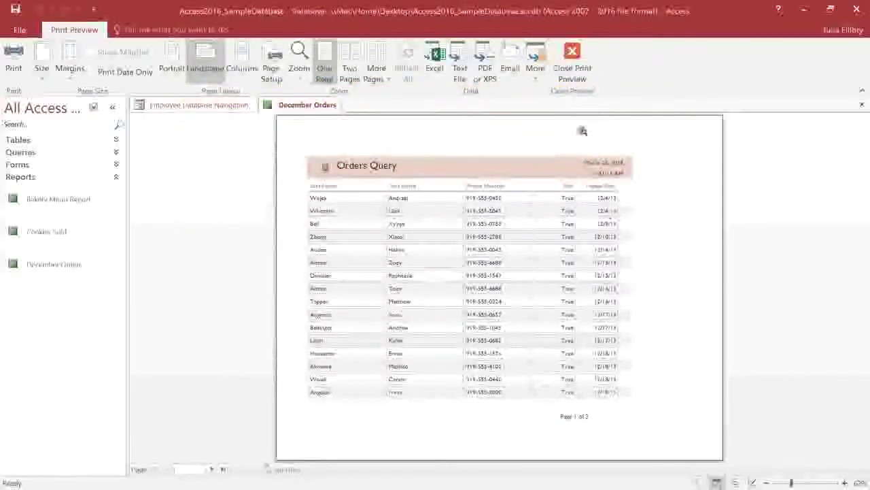
# - Leave print preview, close the December Orders report and bring up the Create ribbon
pyautogui.click(570, 78)
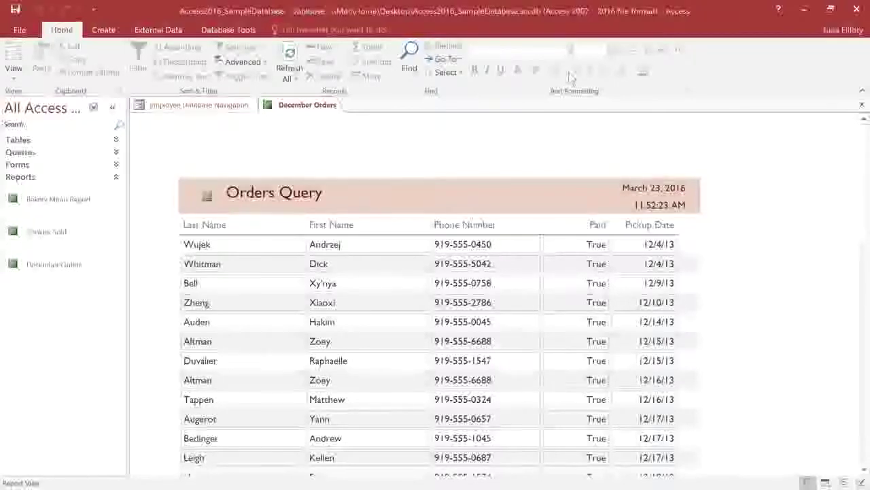
pyautogui.hotkey('ctrl', 'w')
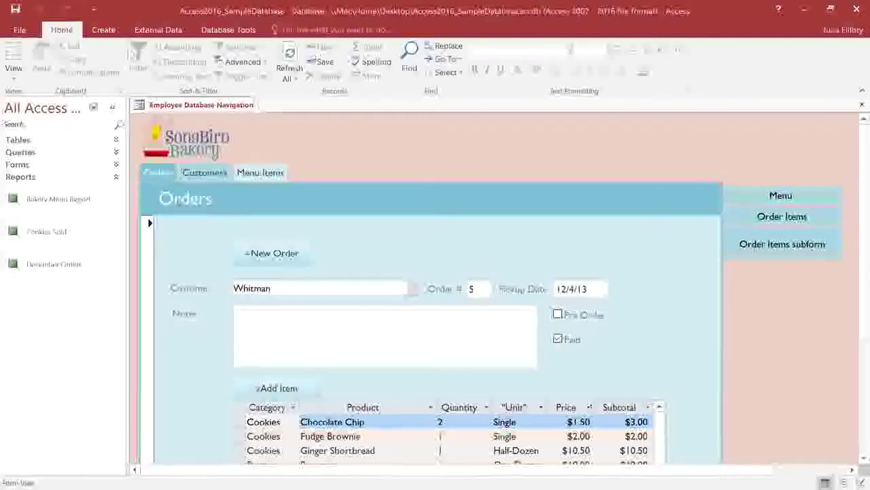
pyautogui.click(104, 31)
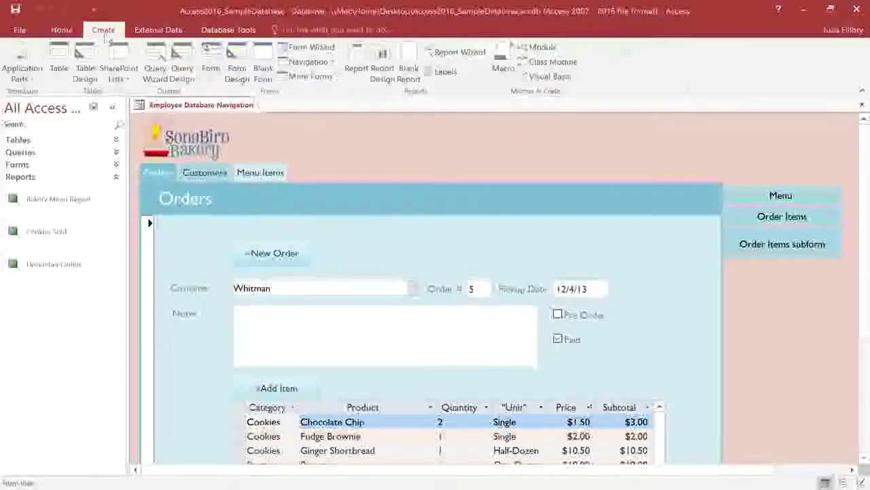
# - Start the Report Wizard and add Product Types from the Categories table
pyautogui.click(454, 54)
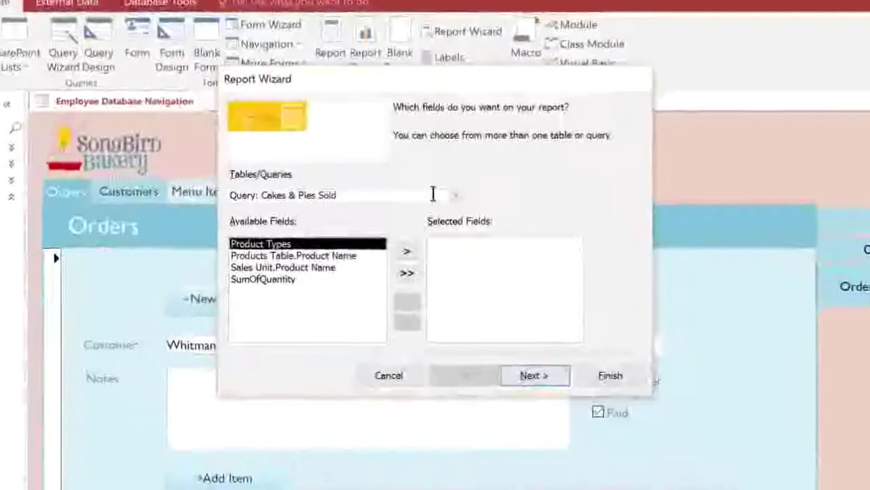
pyautogui.click(459, 204)
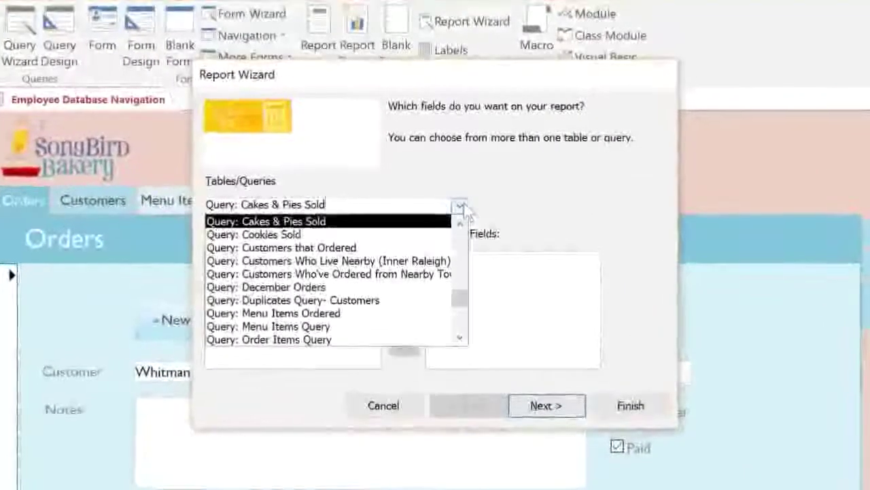
pyautogui.scroll(3, 462, 247)
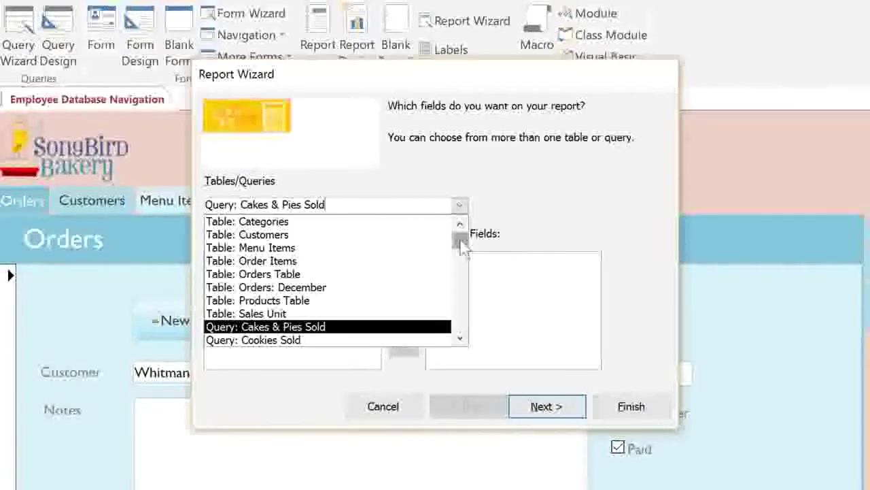
pyautogui.click(334, 227)
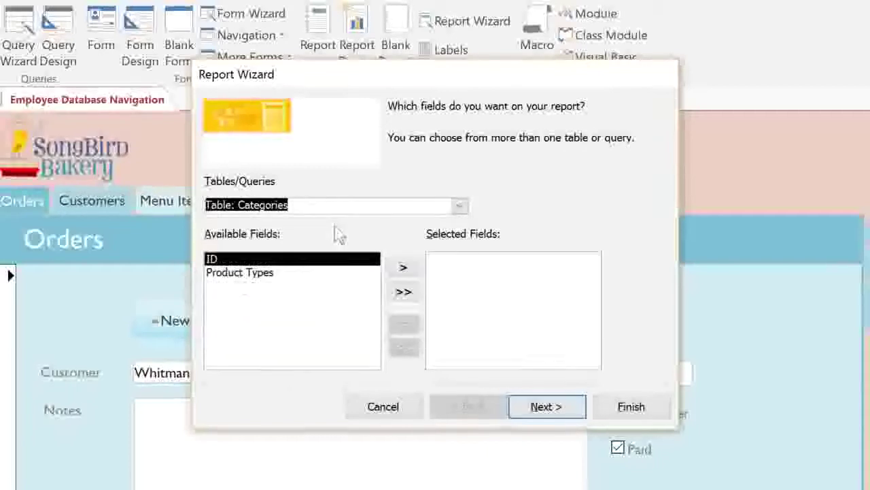
pyautogui.click(272, 273)
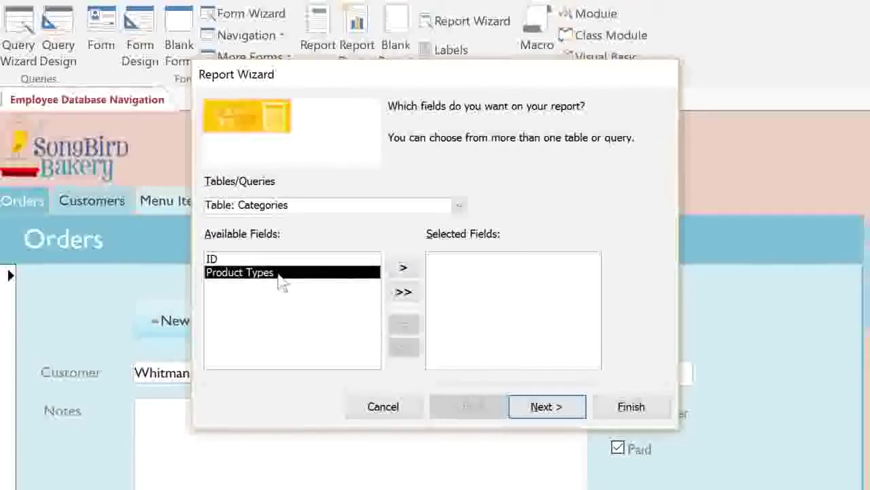
pyautogui.click(403, 269)
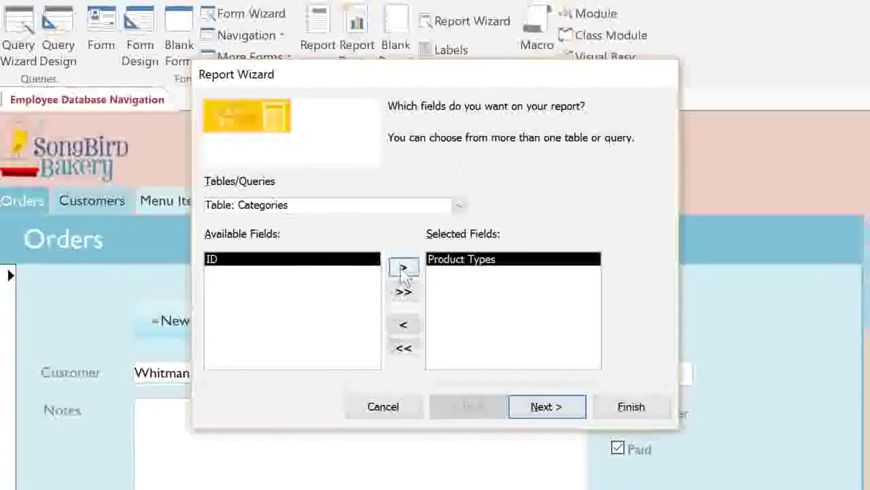
# - Add Product Name and Description from the Products Table
pyautogui.click(460, 206)
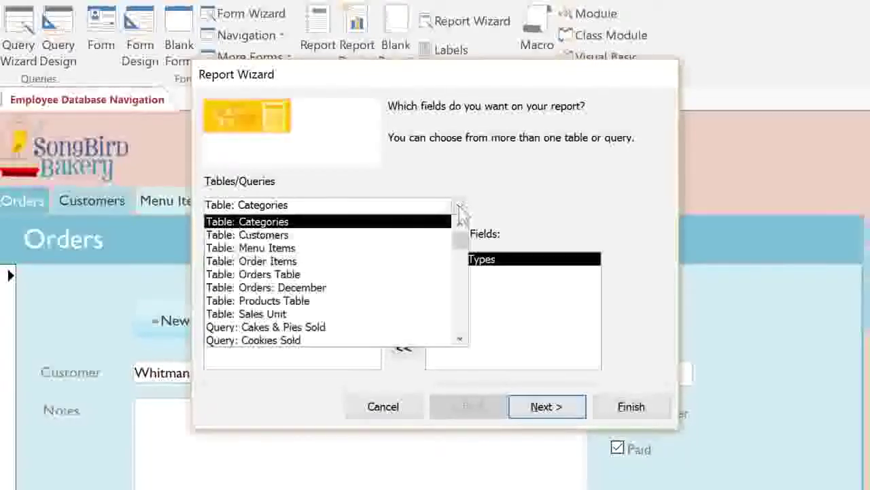
pyautogui.click(317, 304)
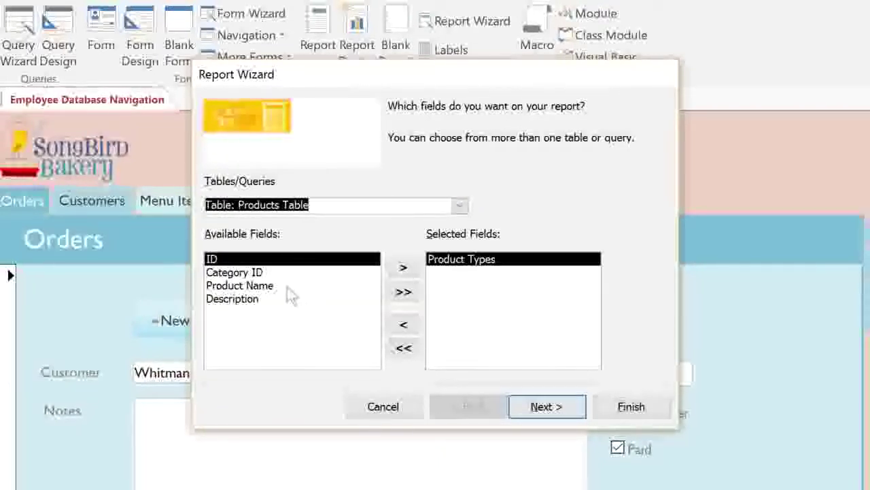
pyautogui.click(288, 289)
pyautogui.doubleClick(289, 289)
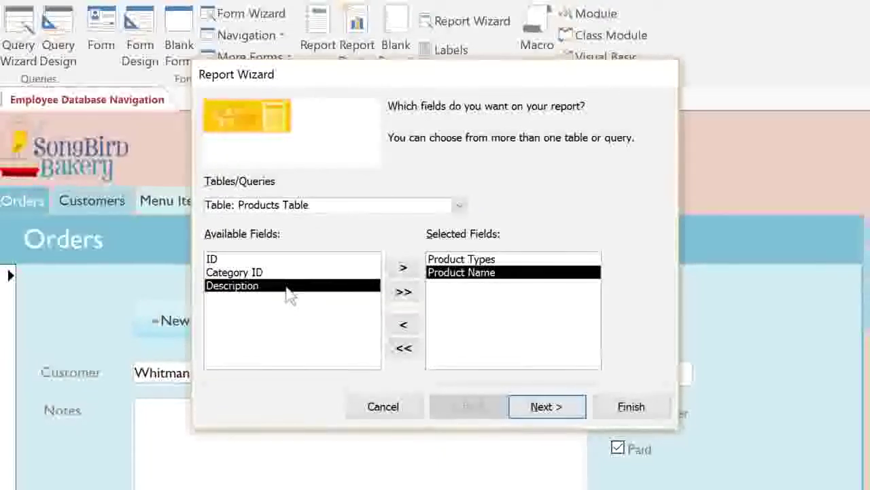
pyautogui.doubleClick(288, 285)
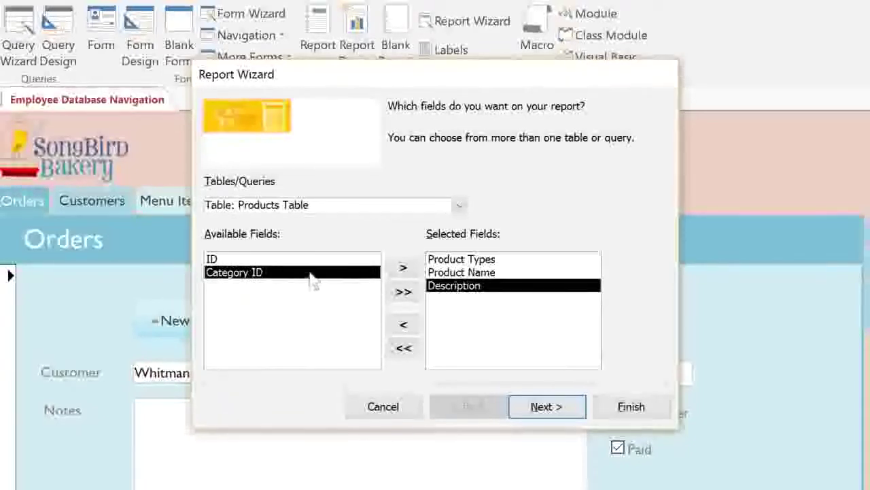
# - Add Sales Unit Product Name and Menu Items Price, then continue to grouping
pyautogui.click(459, 205)
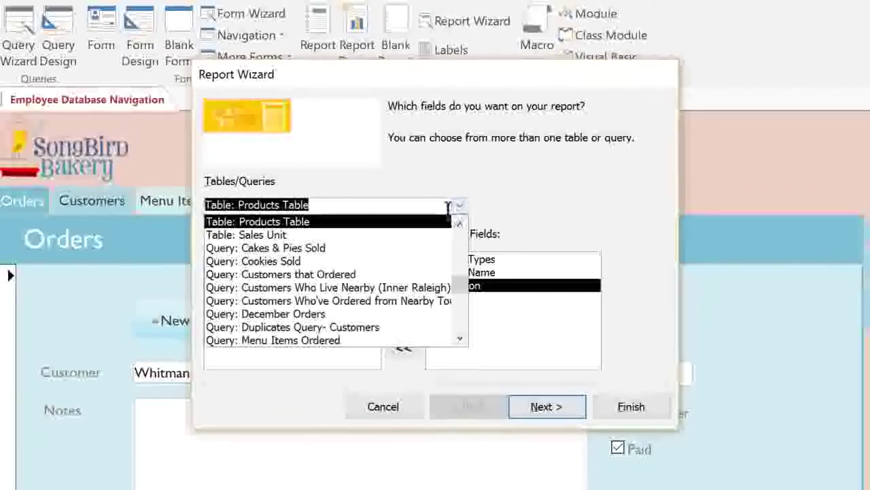
pyautogui.click(399, 237)
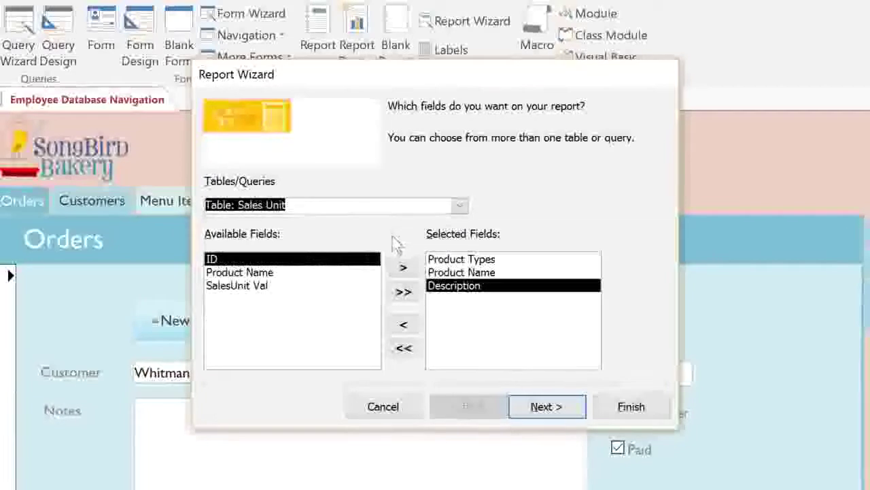
pyautogui.doubleClick(289, 275)
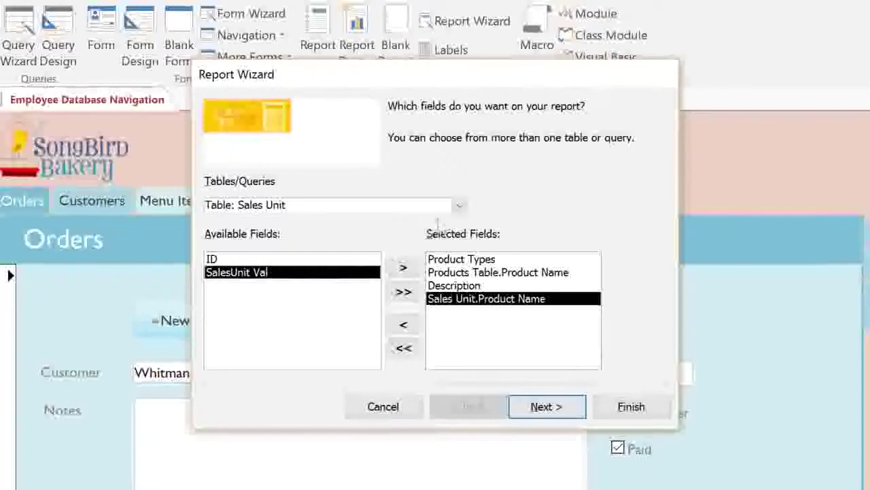
pyautogui.click(460, 205)
pyautogui.click(459, 225)
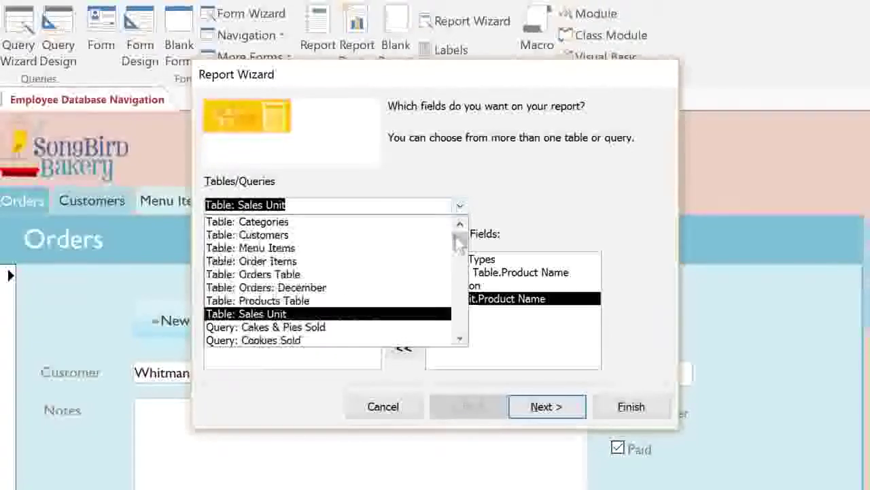
pyautogui.click(387, 251)
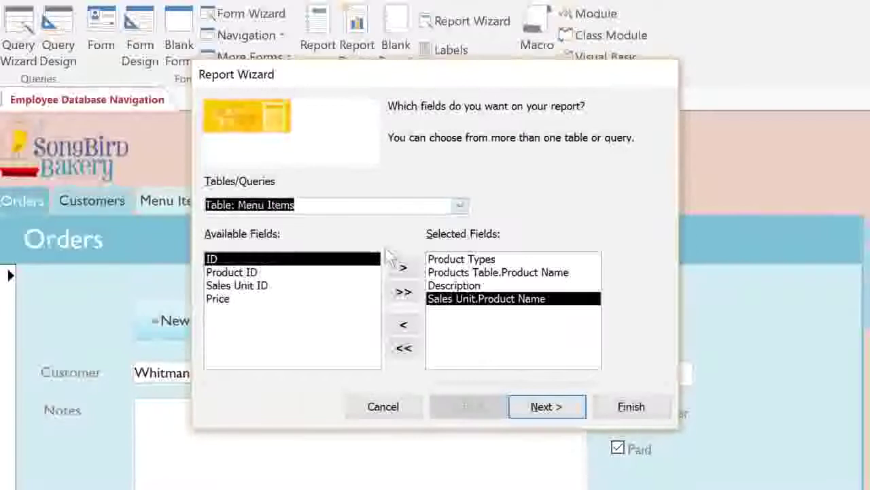
pyautogui.doubleClick(234, 300)
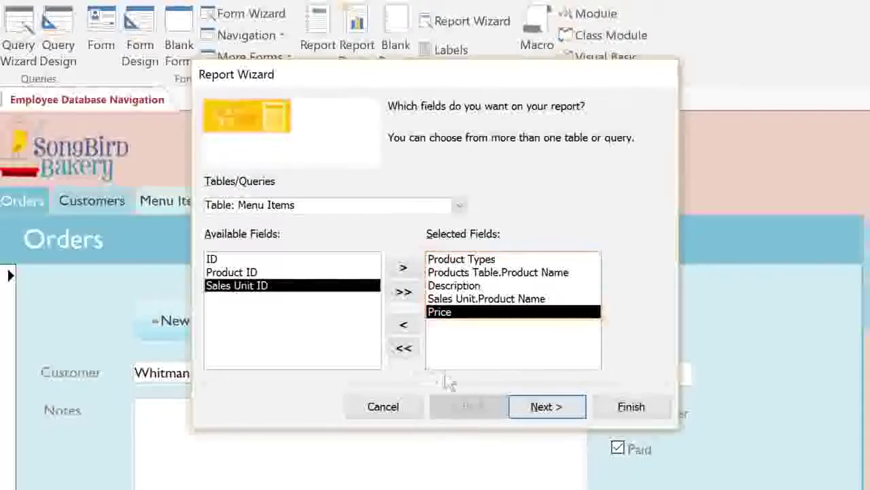
pyautogui.click(547, 406)
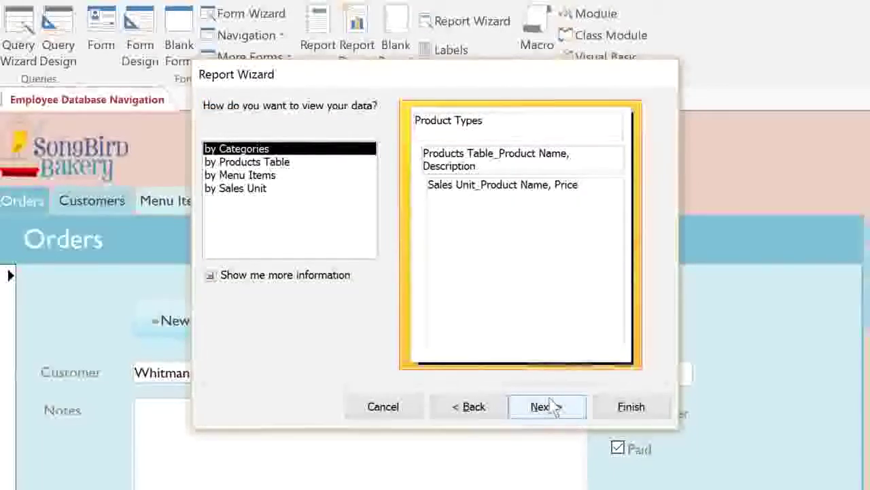
# - Preview the Sales Unit, Menu Items and Products Table views, then settle on by Categories
pyautogui.click(296, 191)
pyautogui.click(294, 178)
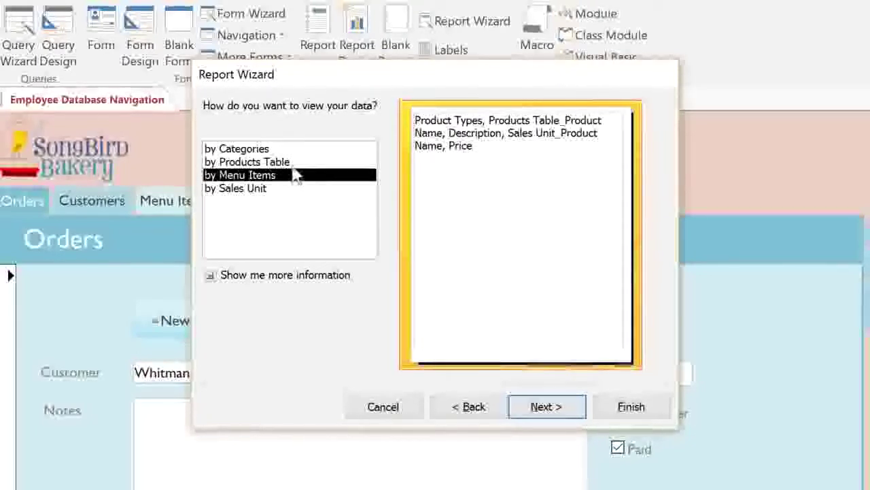
pyautogui.click(293, 166)
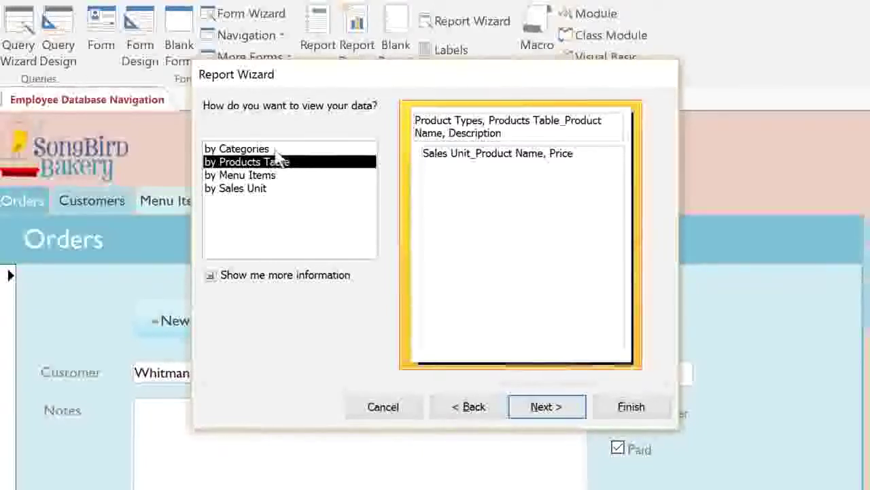
pyautogui.click(275, 151)
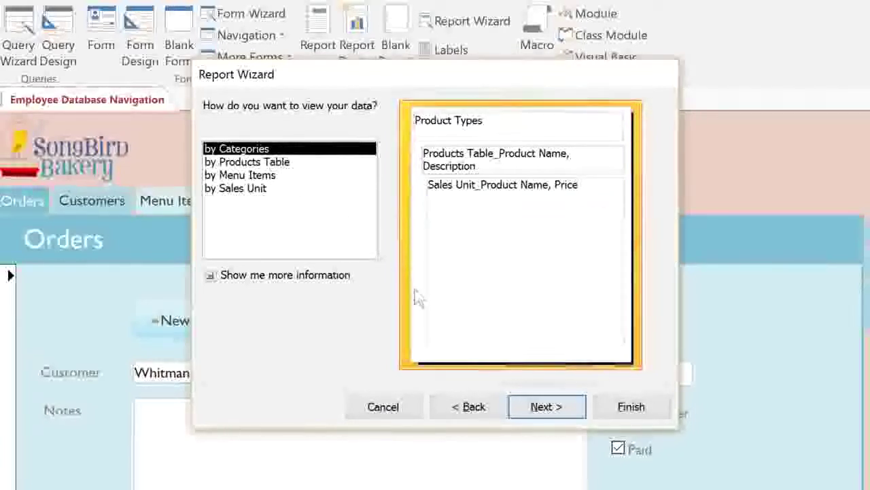
# - Try Sales Unit.Product Name as a top grouping level, remove it, and continue to sorting
pyautogui.click(552, 406)
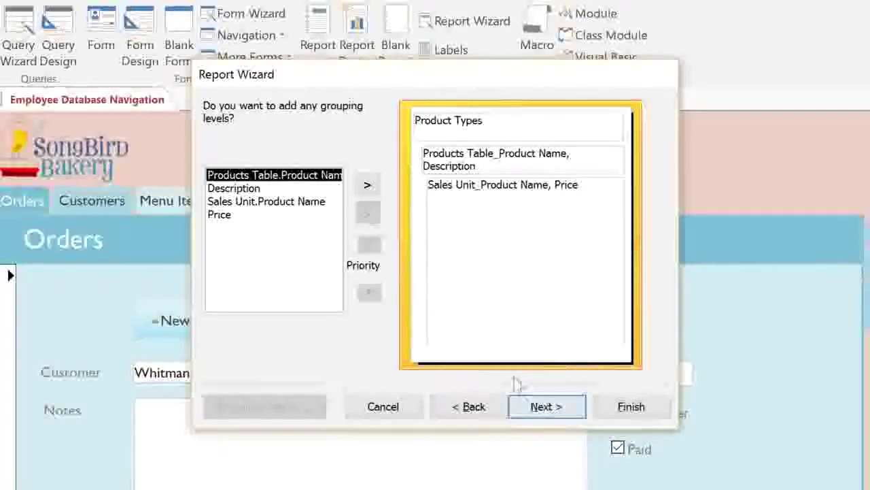
pyautogui.doubleClick(289, 204)
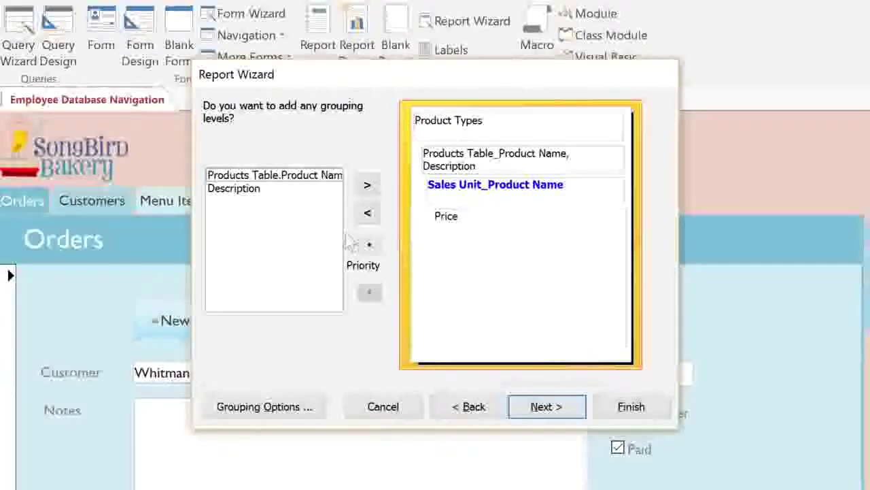
pyautogui.click(368, 245)
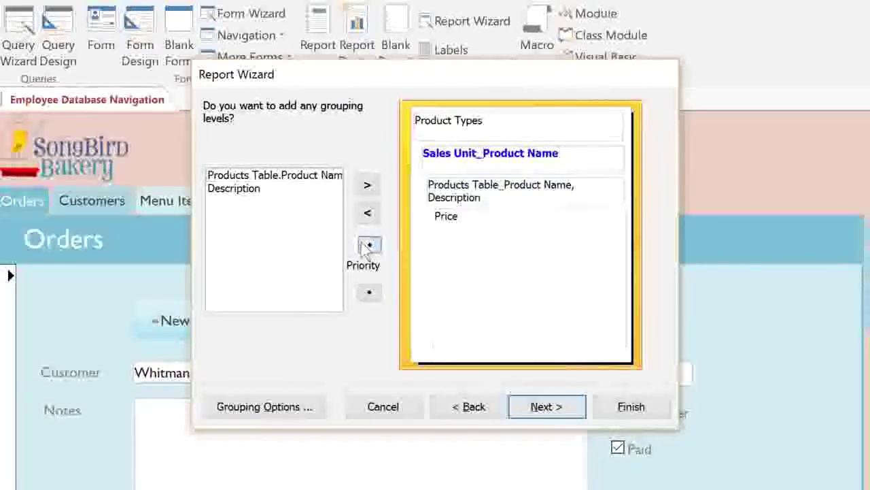
pyautogui.click(365, 248)
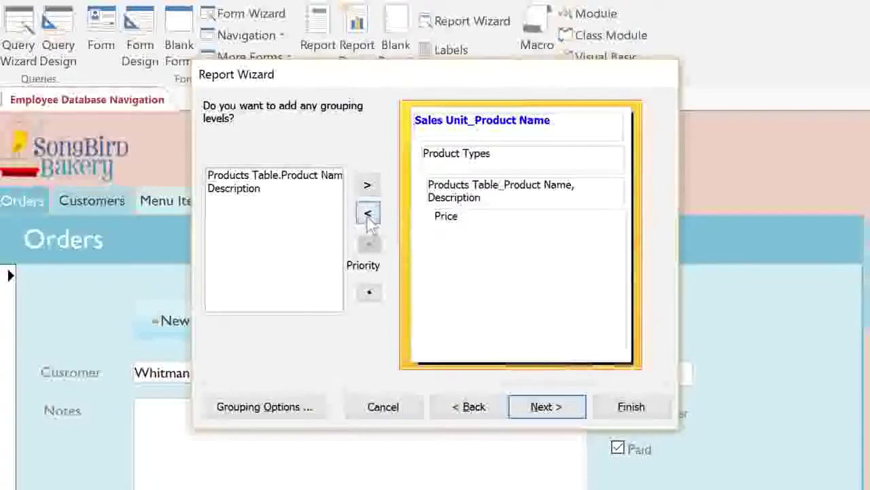
pyautogui.click(368, 215)
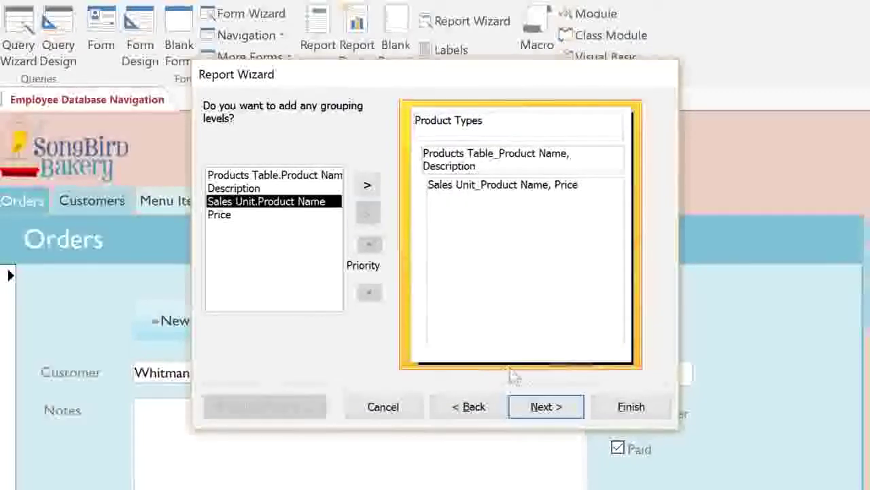
pyautogui.click(552, 406)
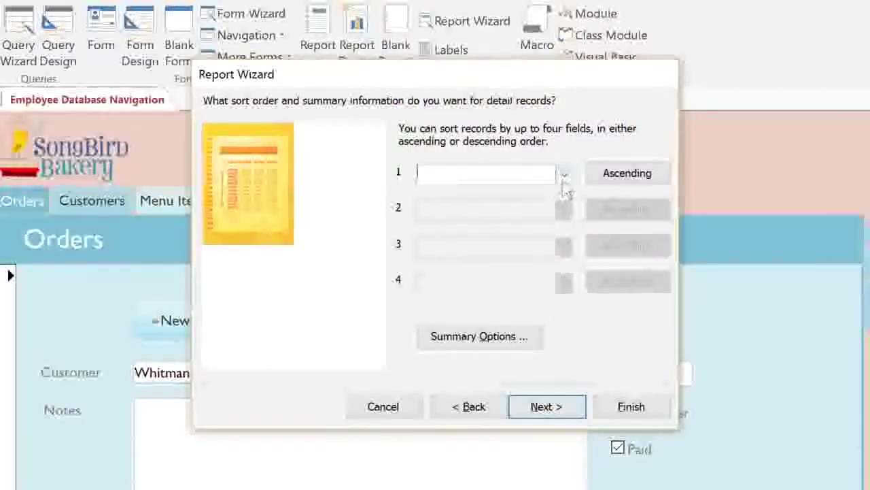
# - Sort the report records by Price in descending order
pyautogui.click(564, 175)
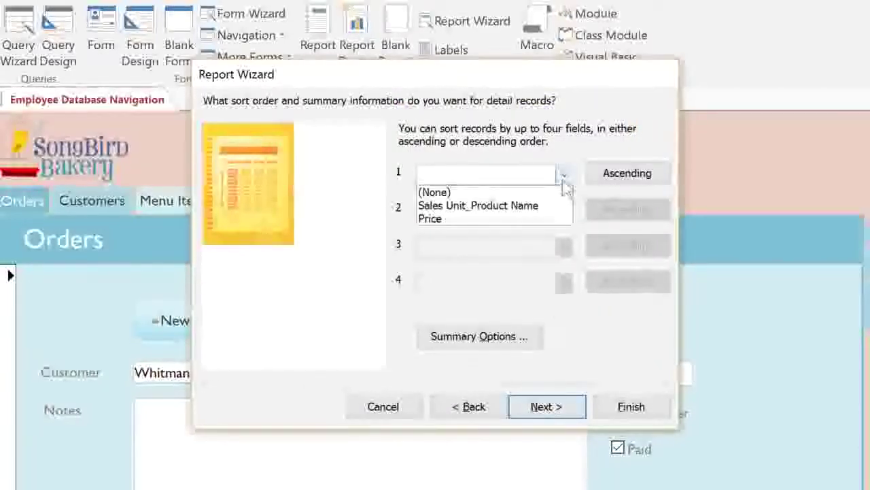
pyautogui.click(501, 218)
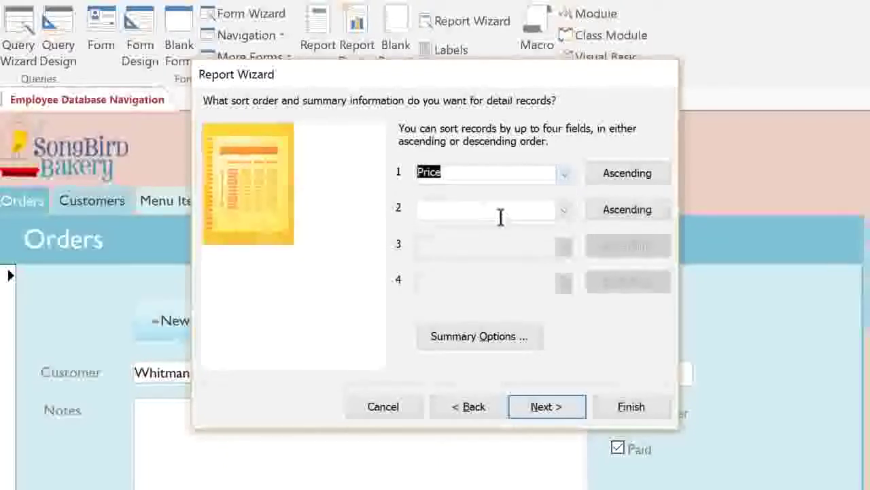
pyautogui.click(602, 189)
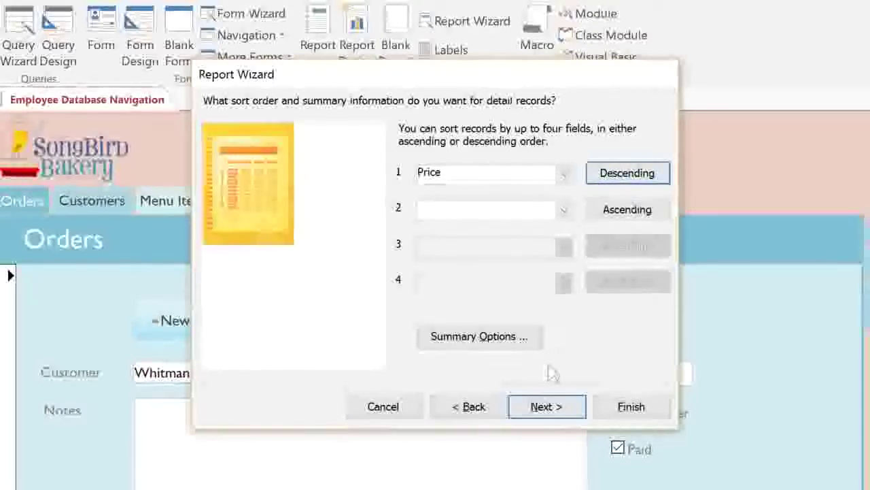
pyautogui.click(542, 406)
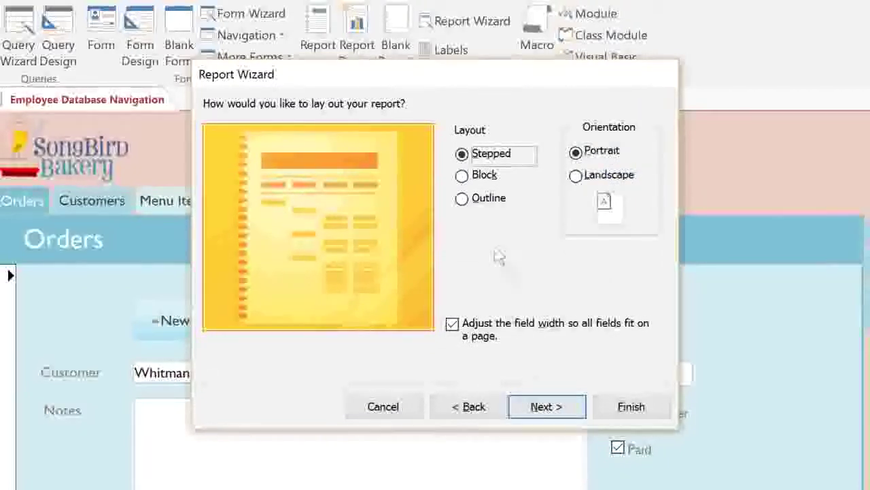
# - Choose Block layout for the report instead of Outline
pyautogui.click(488, 205)
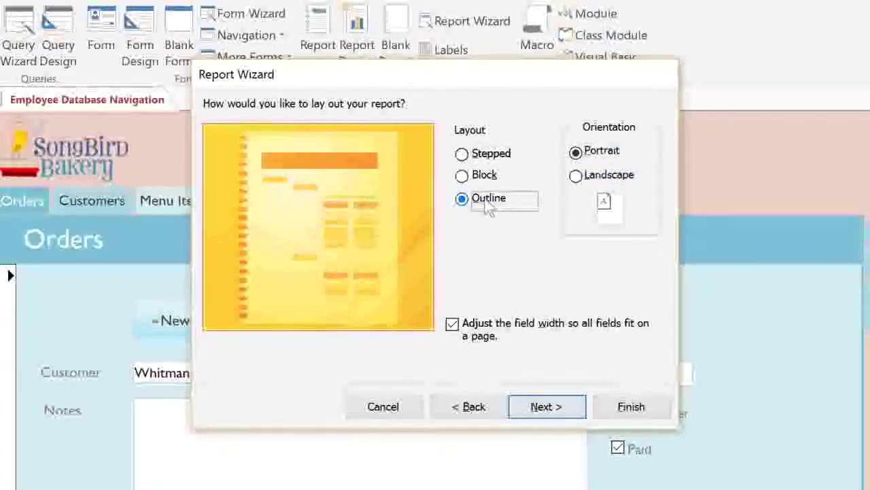
pyautogui.click(484, 177)
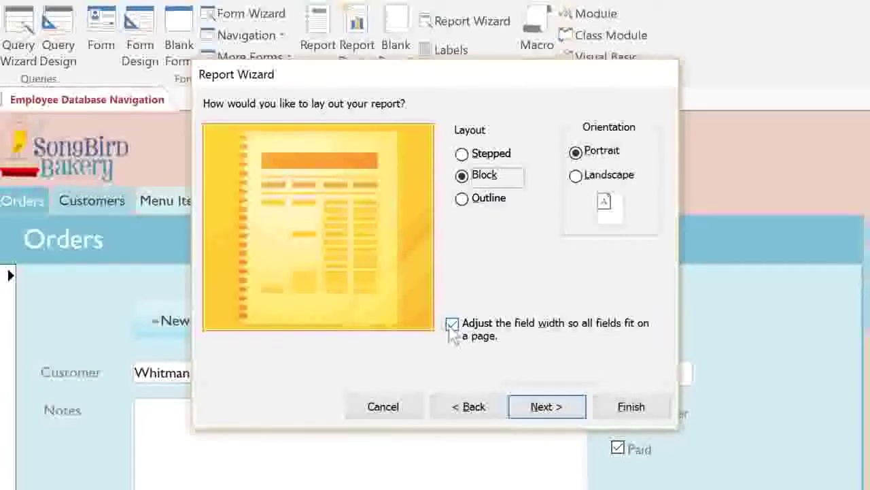
pyautogui.click(537, 406)
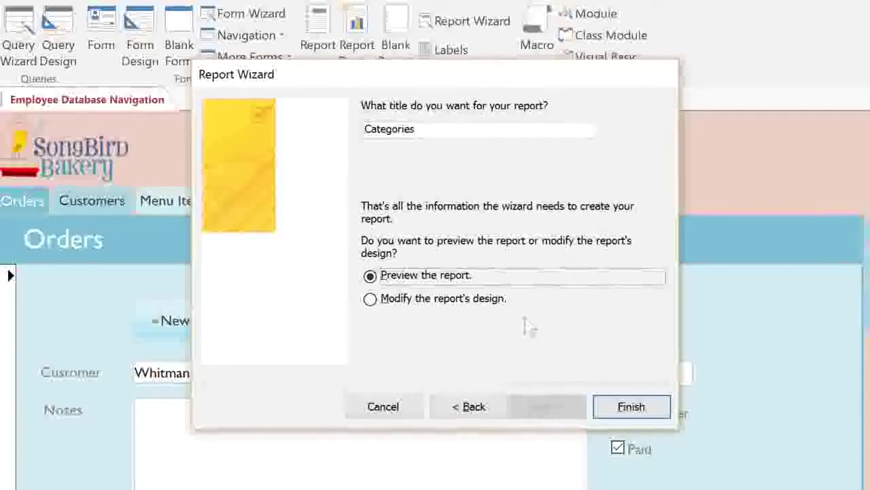
# - Replace the Categories title with 'Menu Report' and finish the wizard to preview it
pyautogui.doubleClick(459, 131)
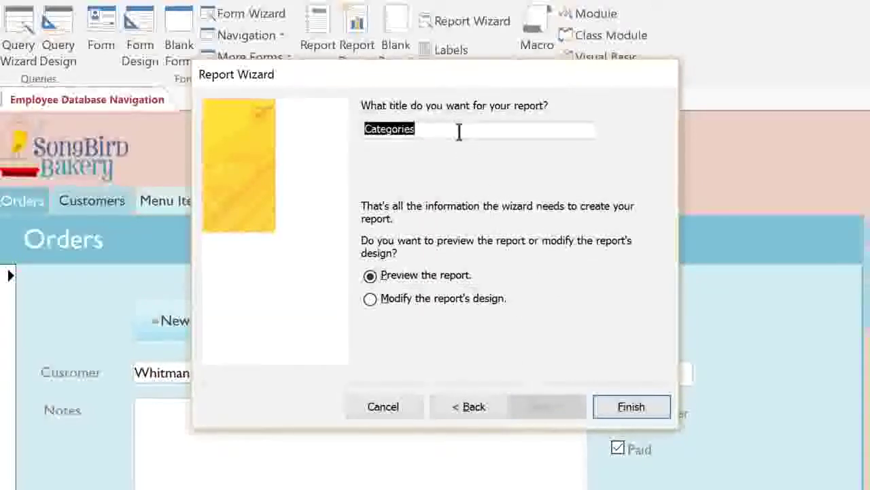
pyautogui.write('Menu Report')
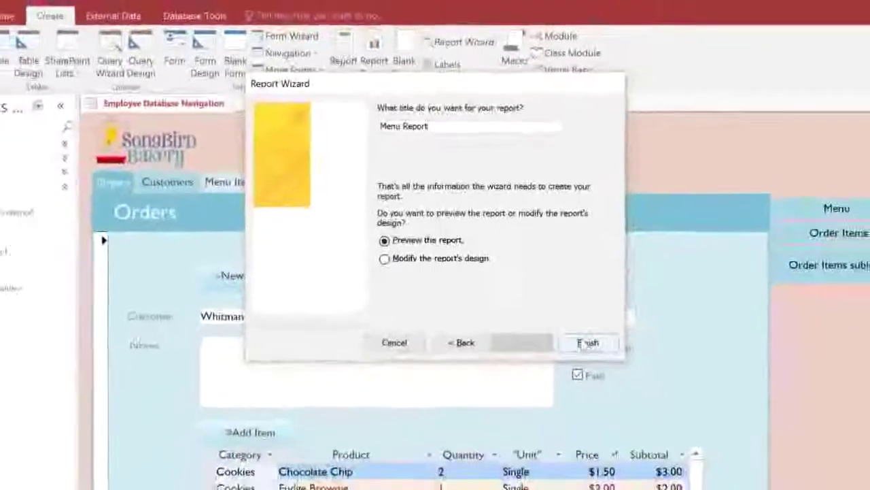
pyautogui.click(587, 343)
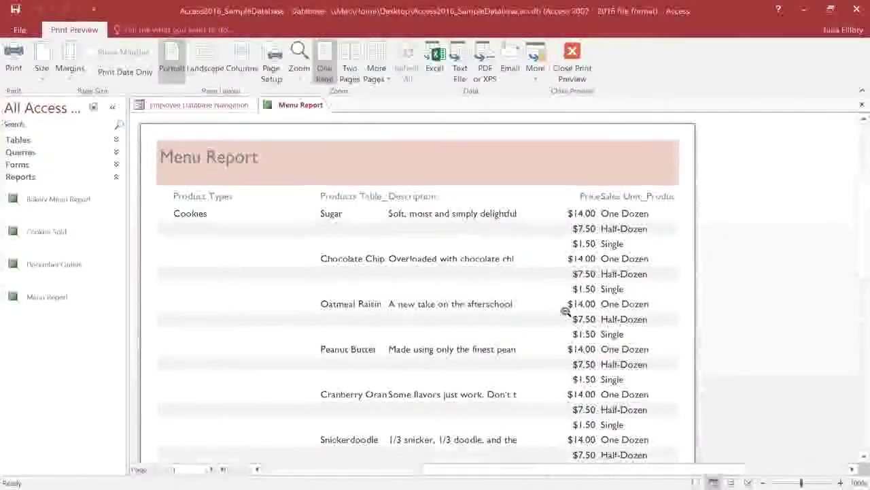
# - Switch the Menu Report to Layout View and back to Print Preview
pyautogui.click(734, 482)
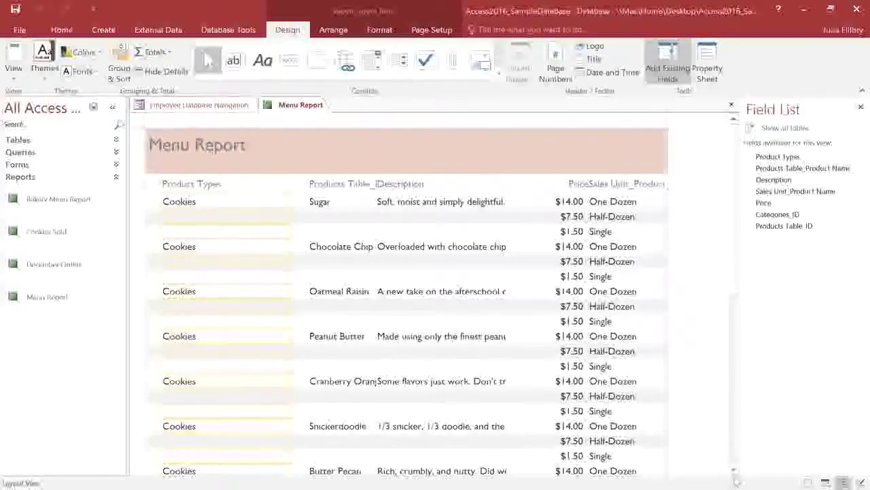
pyautogui.click(824, 482)
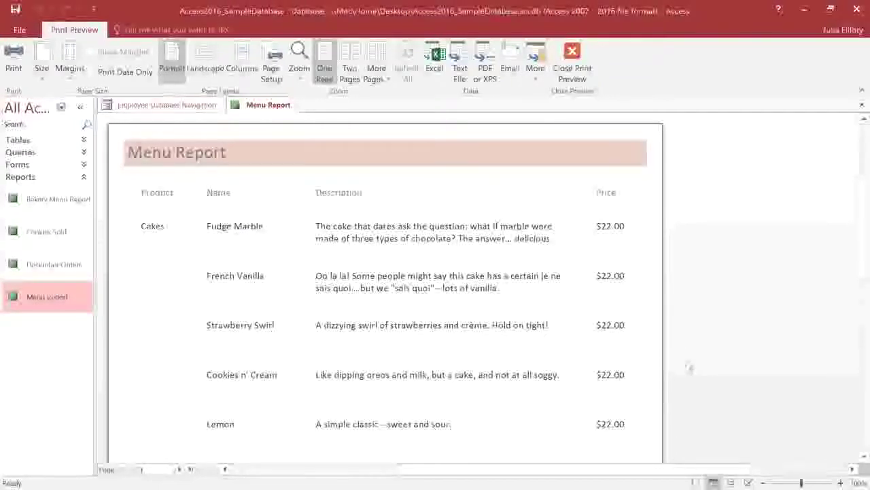
# - In Layout View, set the first-row Price, Description, Name and Product fields to Cambria
pyautogui.click(732, 482)
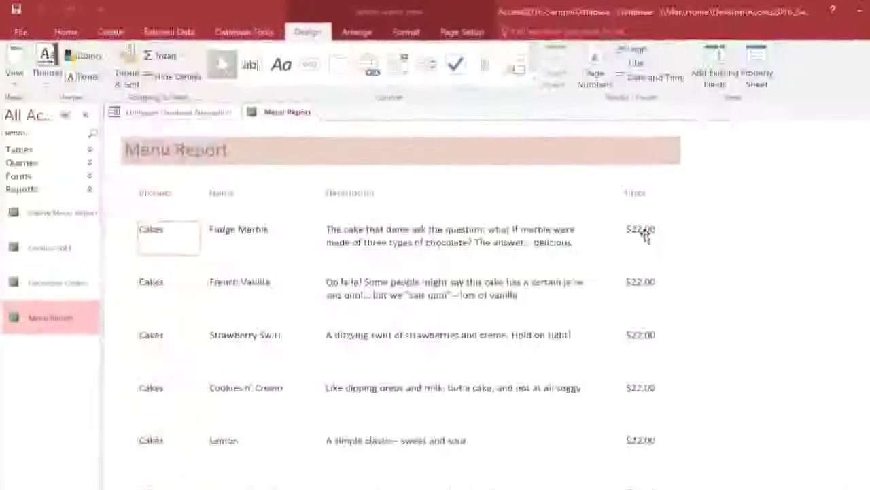
pyautogui.click(643, 231)
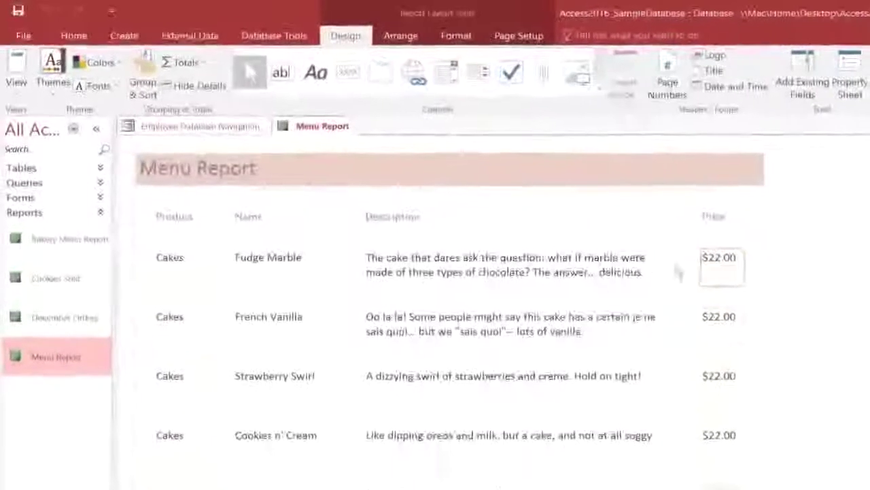
pyautogui.click(496, 263)
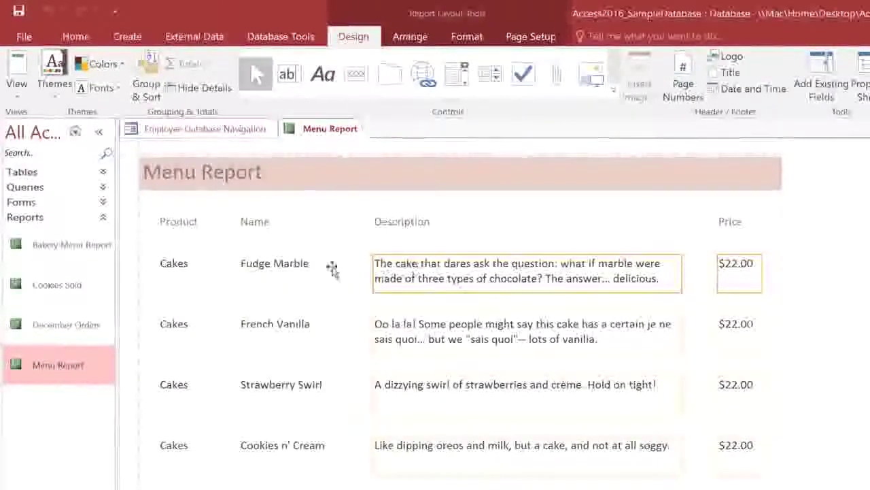
pyautogui.keyDown('shift'); pyautogui.click(278, 264); pyautogui.keyUp('shift')
pyautogui.keyDown('shift'); pyautogui.click(187, 270); pyautogui.keyUp('shift')
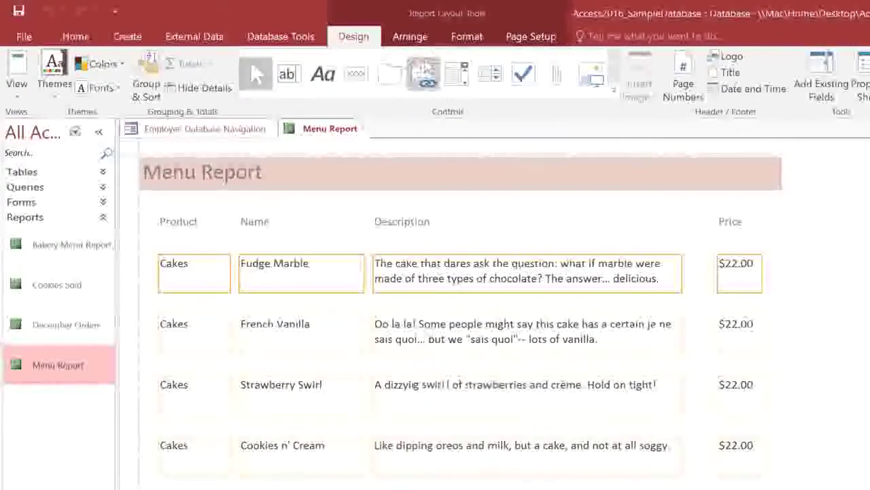
pyautogui.click(455, 38)
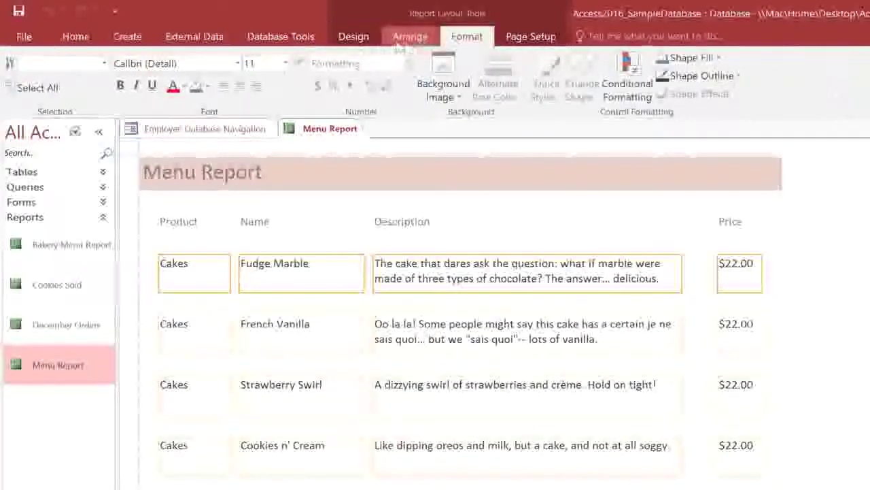
pyautogui.click(237, 64)
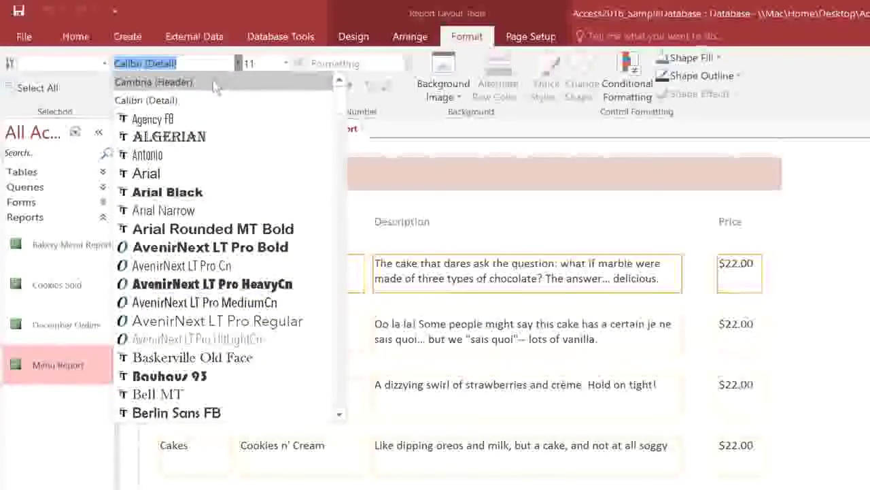
pyautogui.click(215, 83)
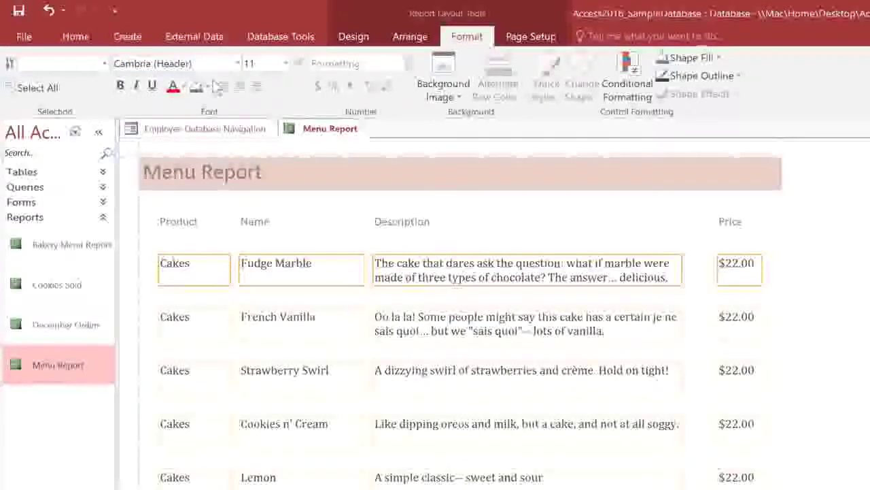
# - Italicise the Description field and make the product category field bold
pyautogui.click(487, 265)
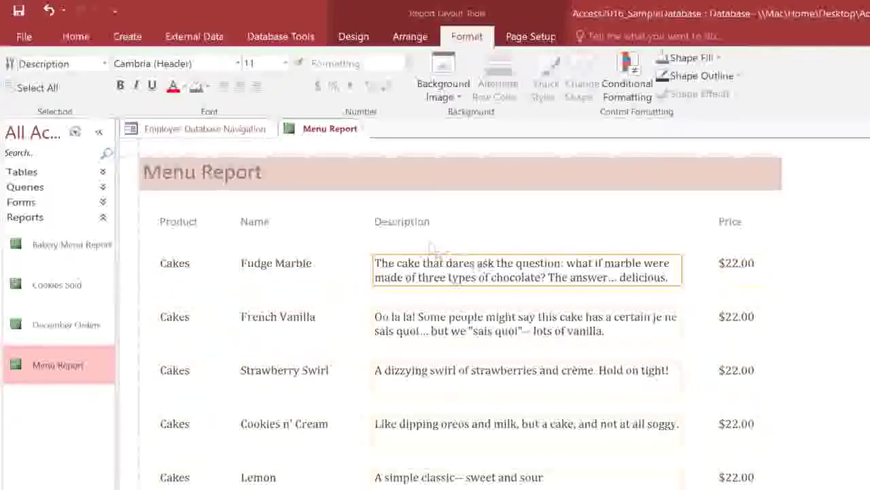
pyautogui.click(136, 86)
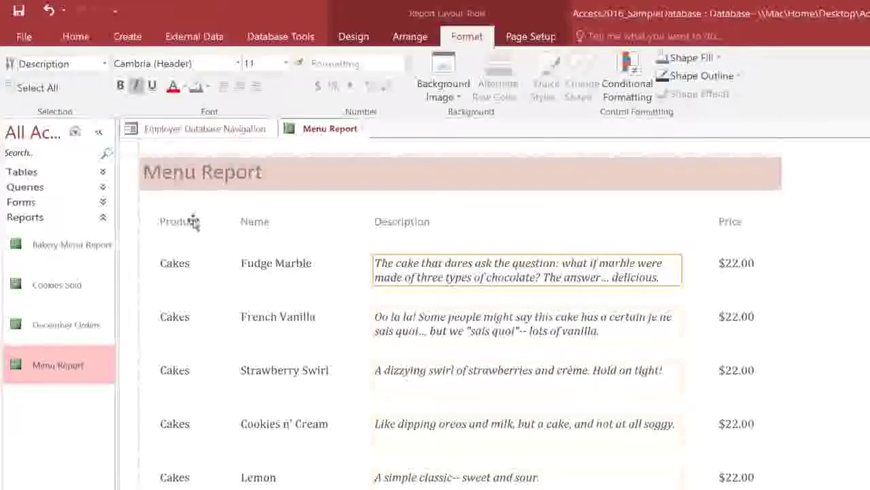
pyautogui.click(202, 265)
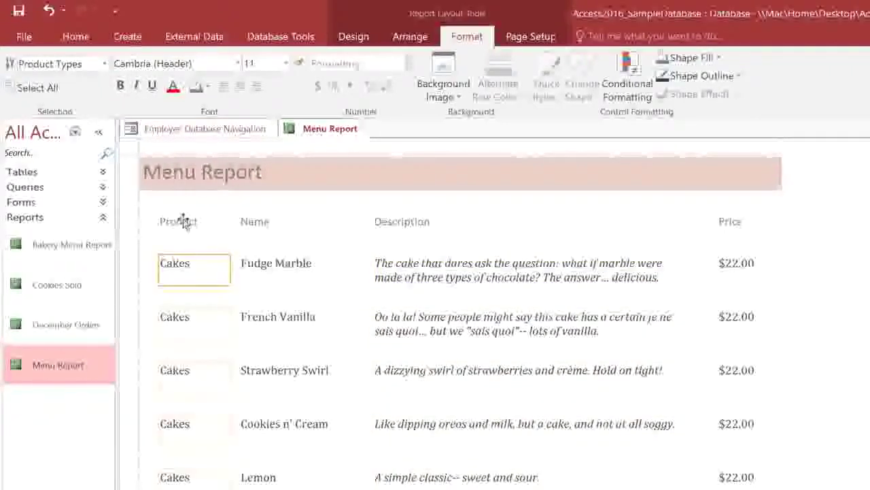
pyautogui.click(121, 87)
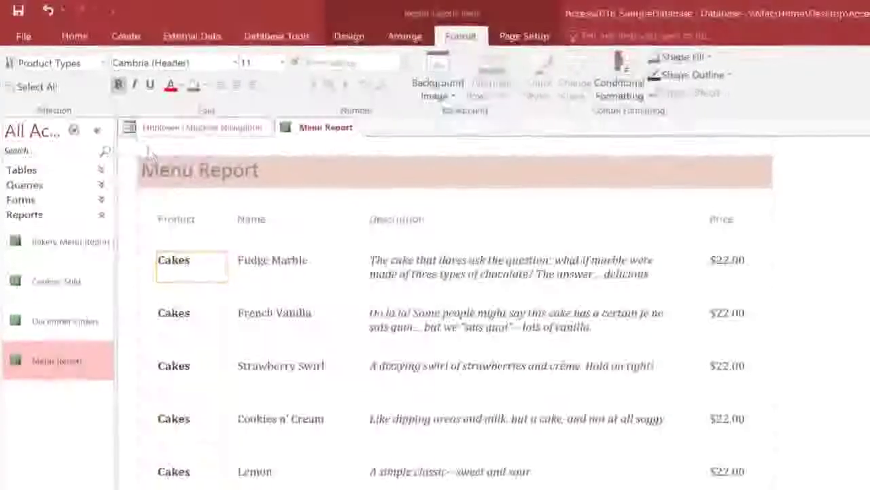
pyautogui.click(180, 219)
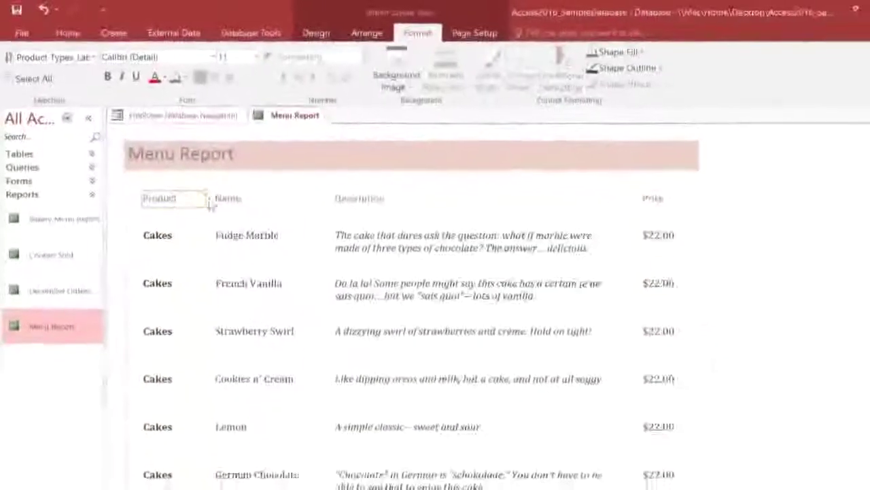
# - Delete the Product, Name, Description and Price column headings and view the report in Print Preview
pyautogui.keyDown('shift'); pyautogui.click(231, 199); pyautogui.keyUp('shift')
pyautogui.keyDown('shift'); pyautogui.click(355, 199); pyautogui.keyUp('shift')
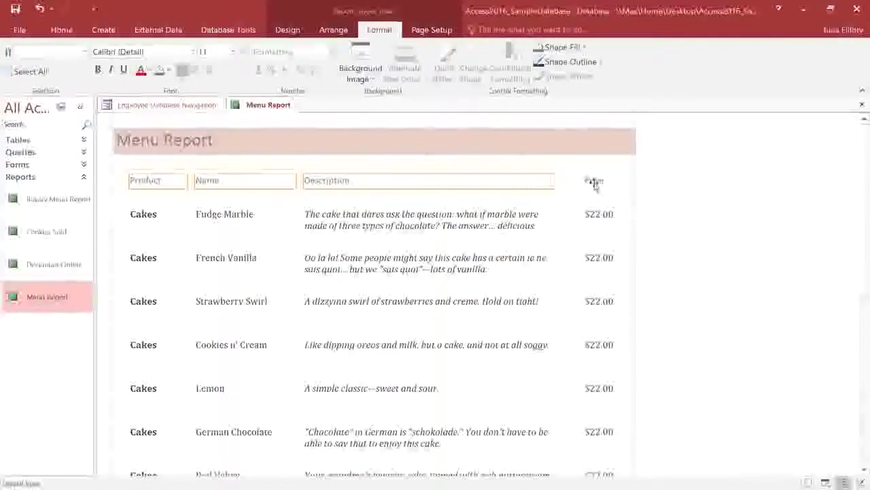
pyautogui.press('Delete')
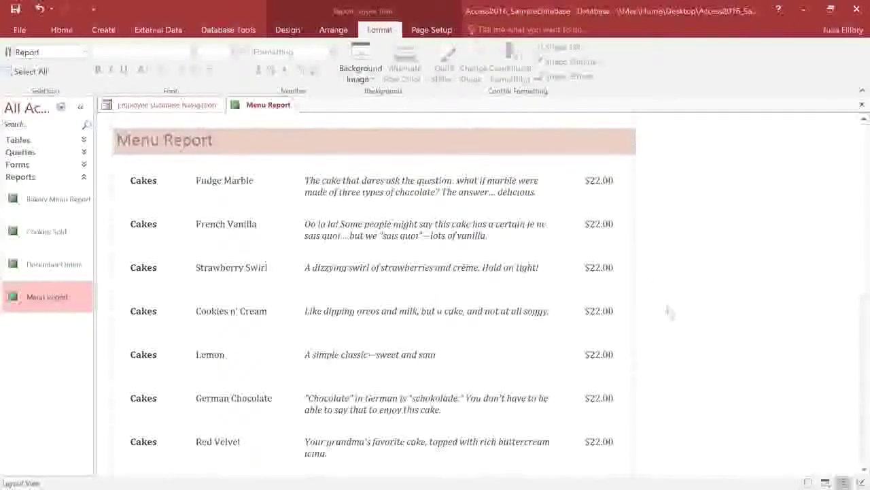
pyautogui.click(826, 482)
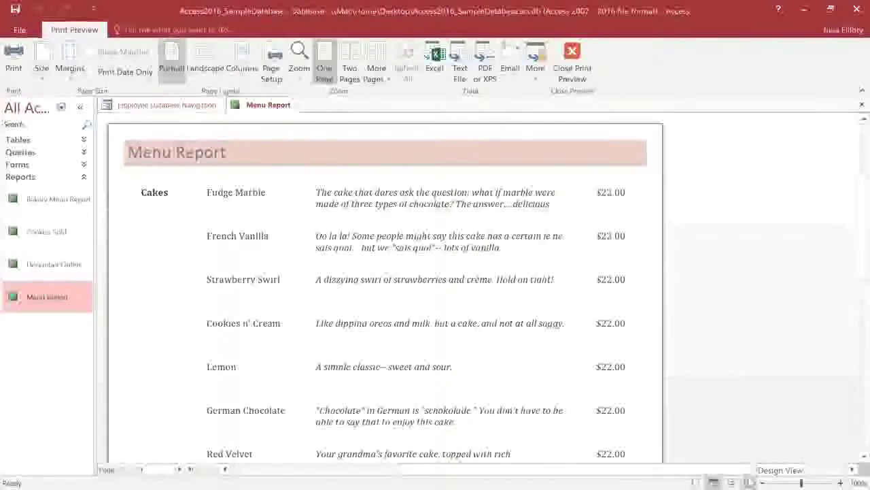
# - Switch the Menu Report from Print Preview to Design View
pyautogui.click(750, 482)
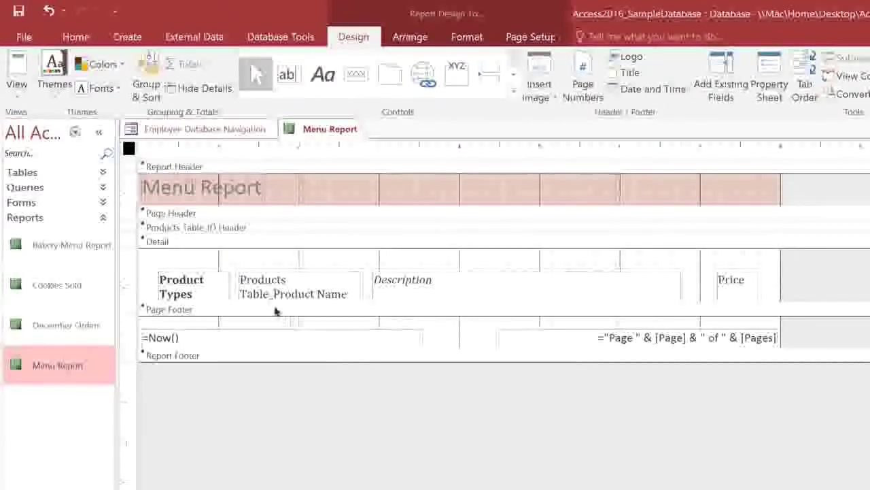
# - Enlarge the Page Header and add a label with the bakery's street address, phone number and e-mail
pyautogui.click(185, 216)
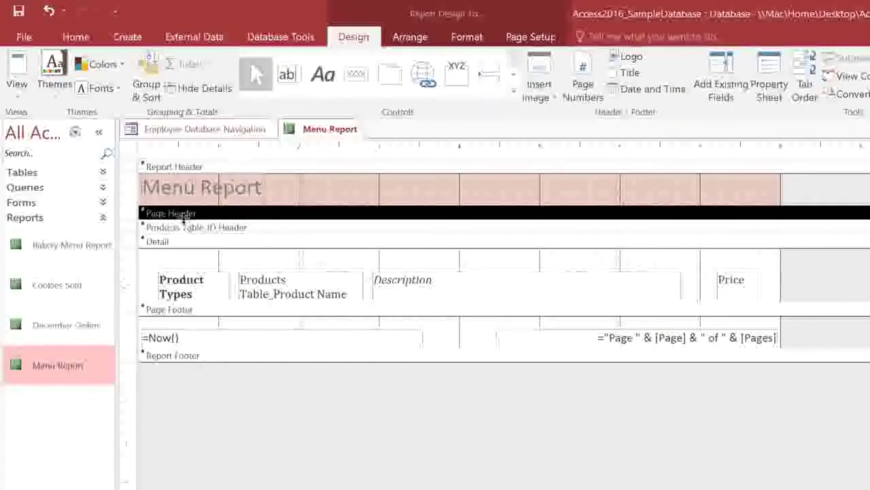
pyautogui.moveTo(184, 219); pyautogui.dragTo(182, 286)
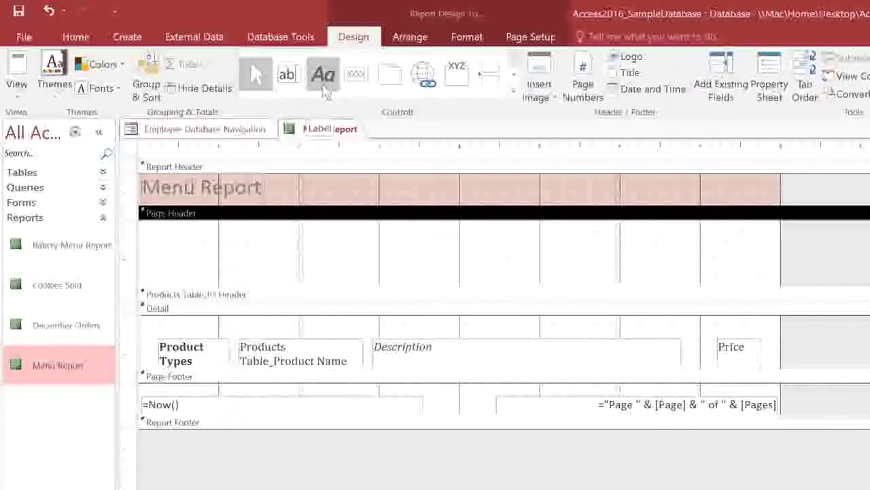
pyautogui.click(324, 76)
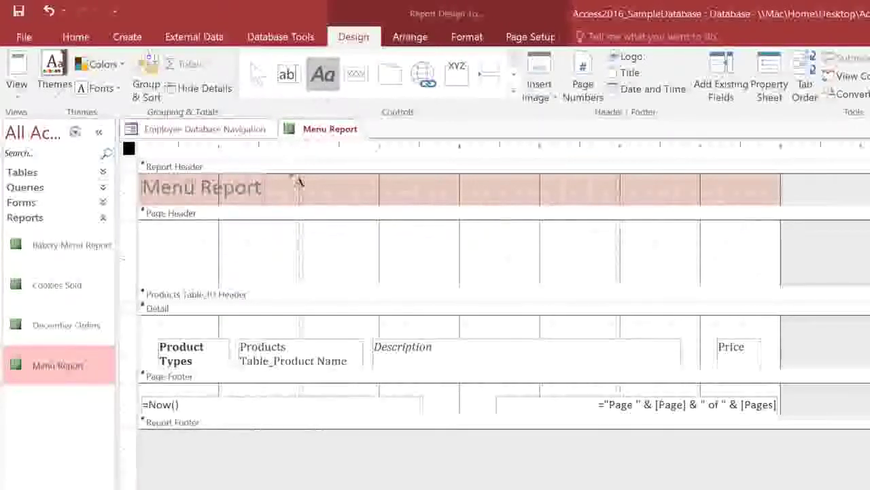
pyautogui.moveTo(242, 237)
pyautogui.mouseDown()
pyautogui.moveTo(299, 253)
pyautogui.moveTo(669, 265)
pyautogui.mouseUp()
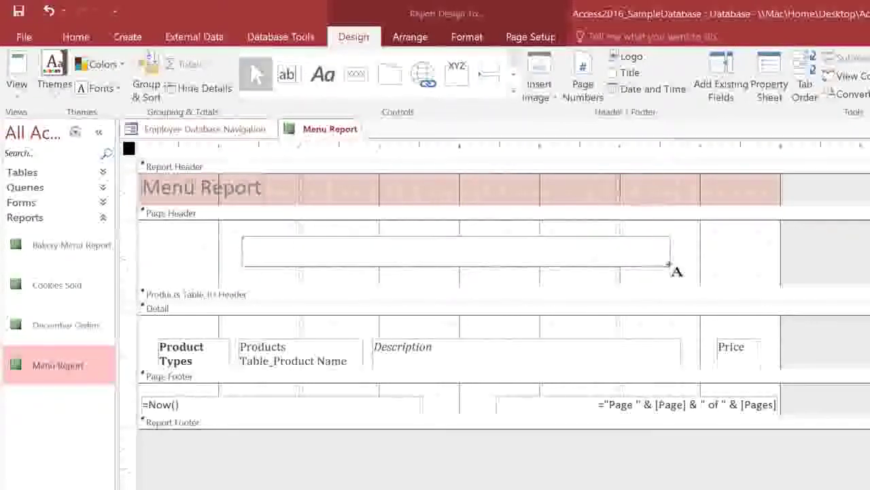
pyautogui.write('12 Gl')
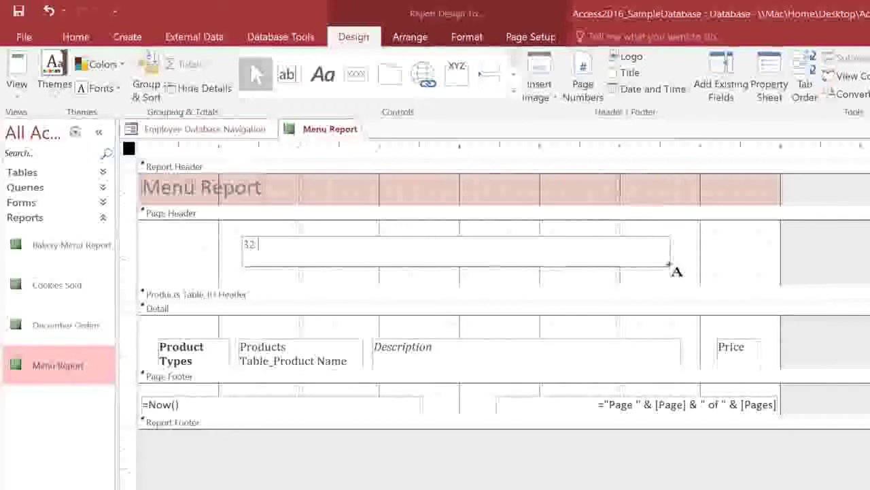
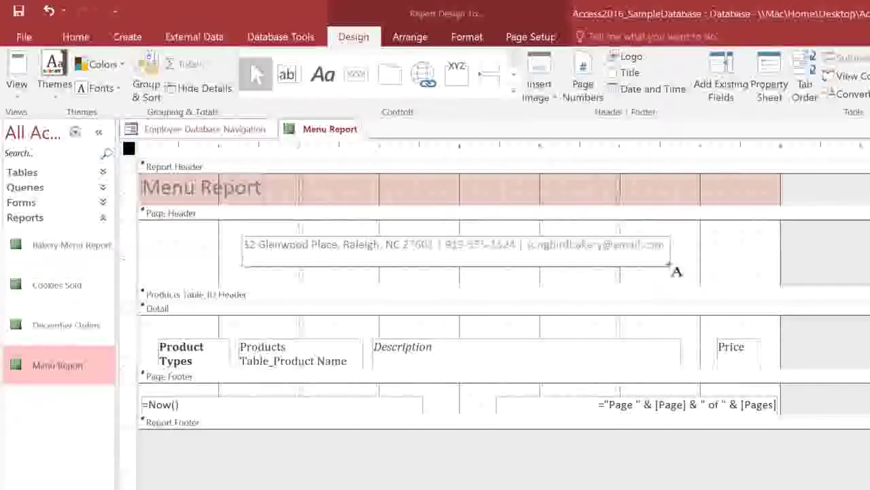
pyautogui.click(799, 267)
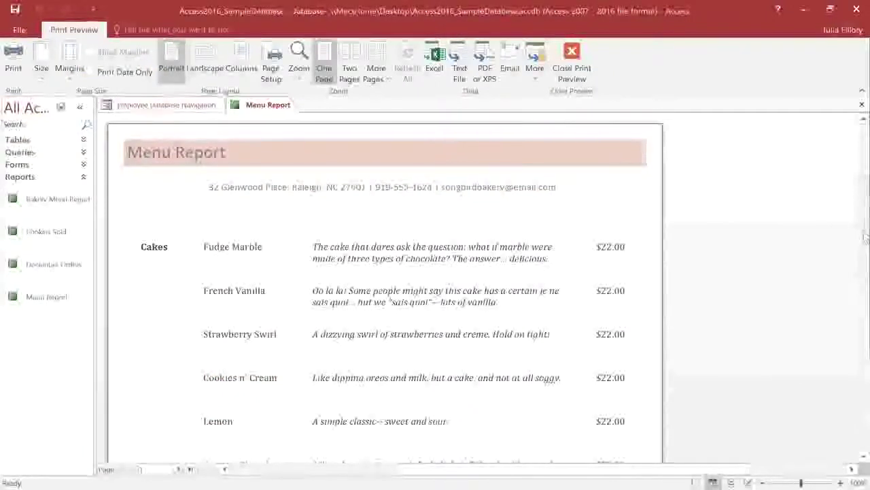
# - Scroll to the footer at the bottom of page 1, then return to Layout View
pyautogui.moveTo(864, 236); pyautogui.dragTo(866, 369)
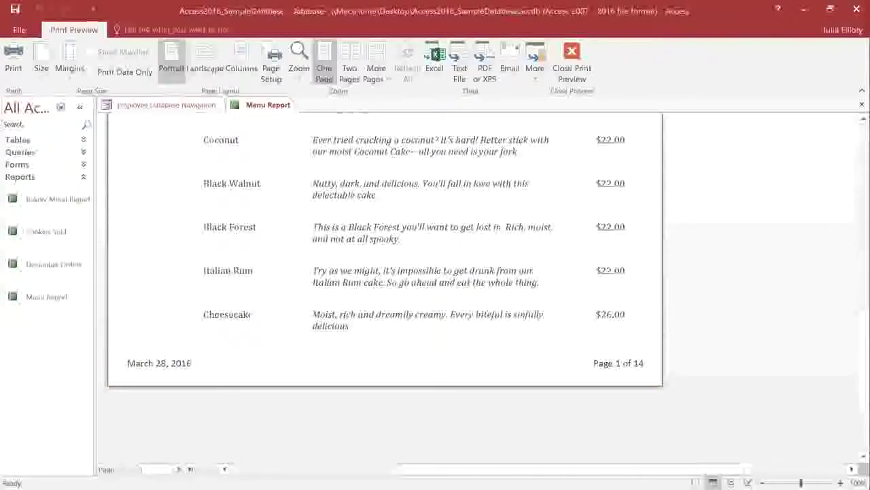
pyautogui.click(730, 482)
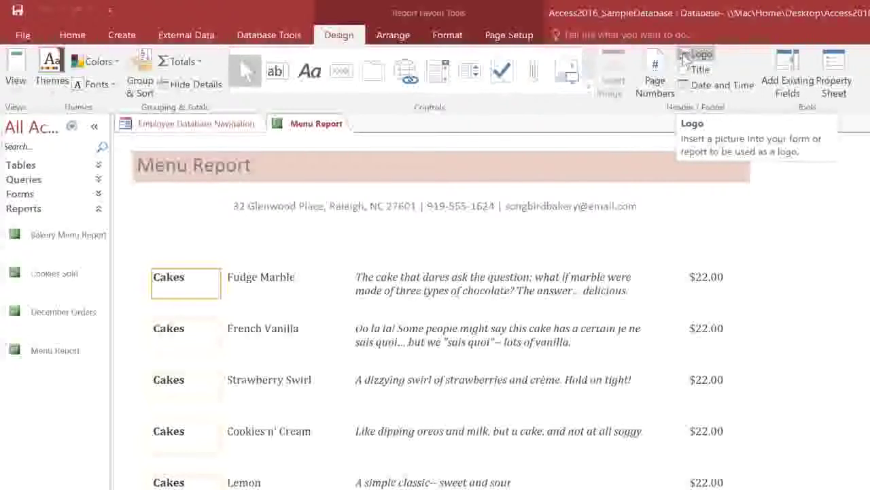
# - Insert songbird_logo as the report logo and centre it in the header
pyautogui.click(685, 58)
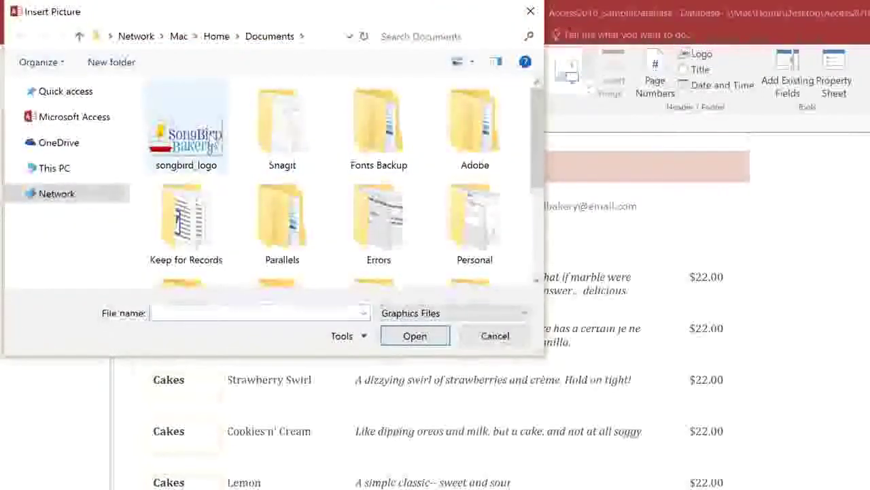
pyautogui.click(186, 126)
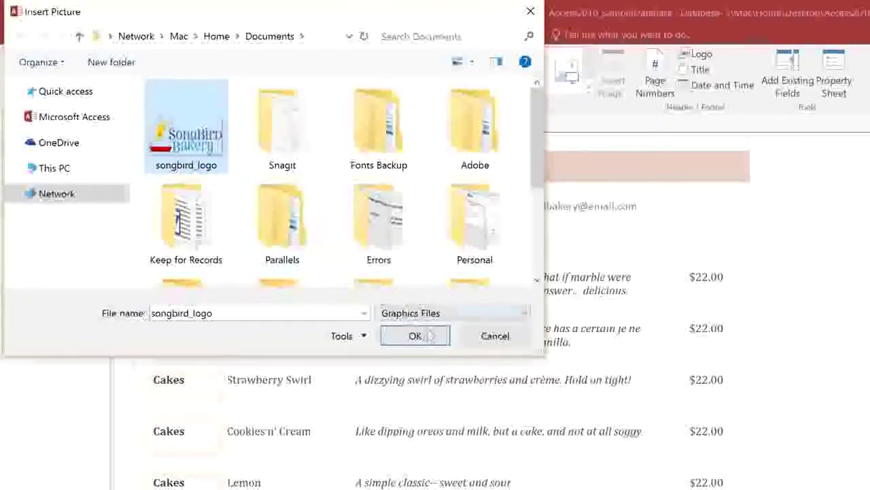
pyautogui.click(430, 336)
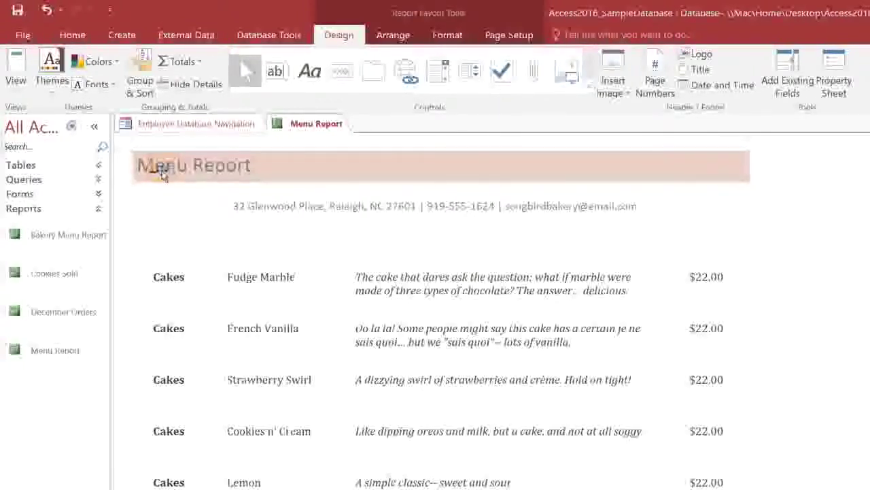
pyautogui.moveTo(172, 176); pyautogui.dragTo(174, 177)
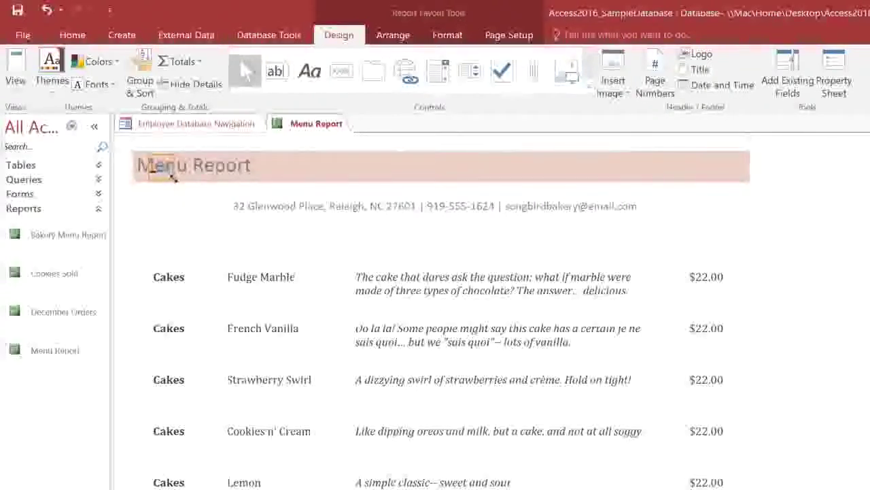
pyautogui.moveTo(208, 212); pyautogui.dragTo(325, 272)
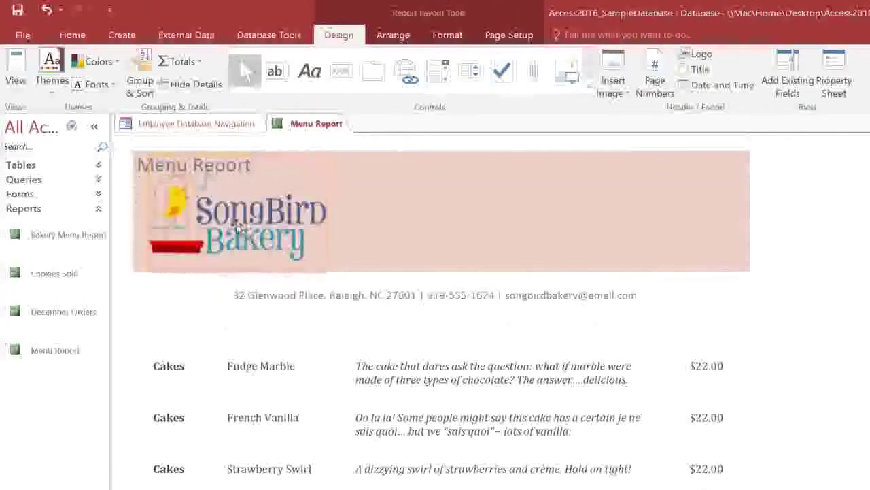
pyautogui.moveTo(332, 224); pyautogui.dragTo(425, 209)
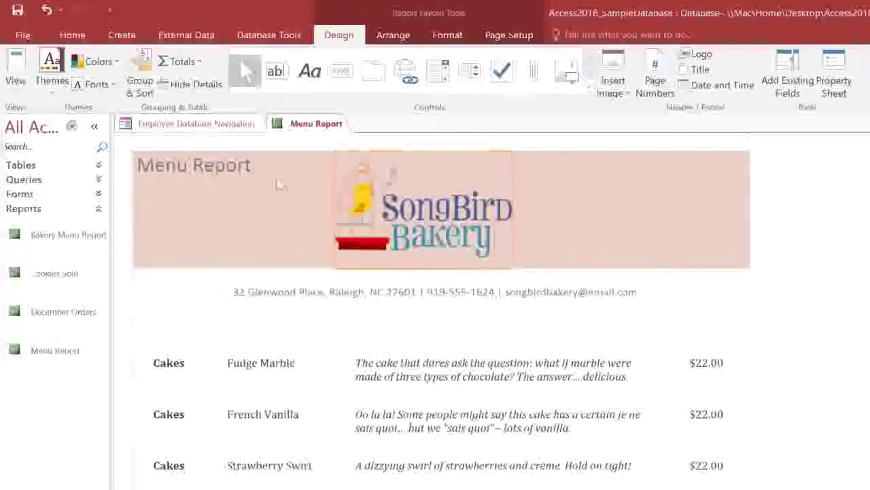
pyautogui.click(168, 166)
# - Move the title below the logo and shorten it from 'Menu Report' to 'Menu'
pyautogui.click(169, 166)
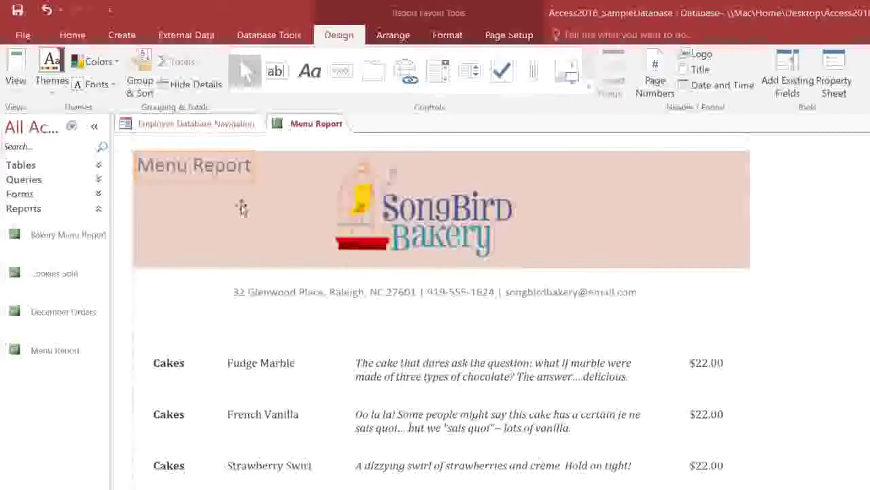
pyautogui.moveTo(431, 276); pyautogui.dragTo(431, 275)
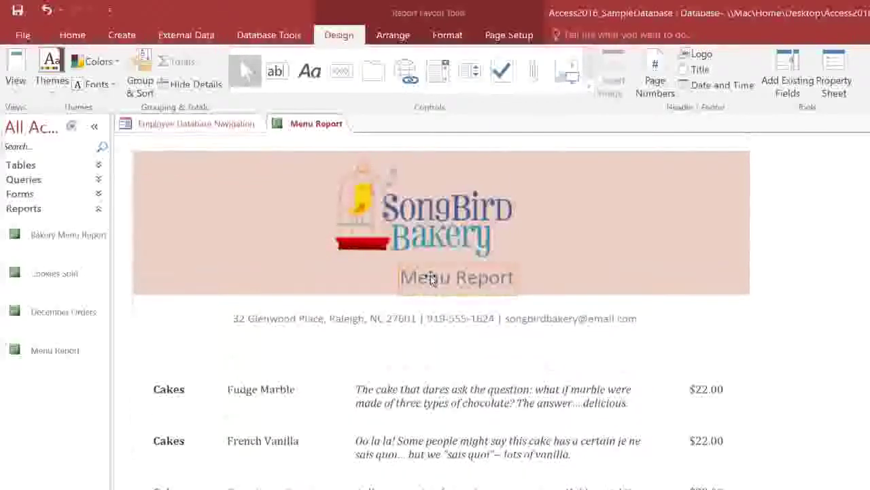
pyautogui.doubleClick(488, 279)
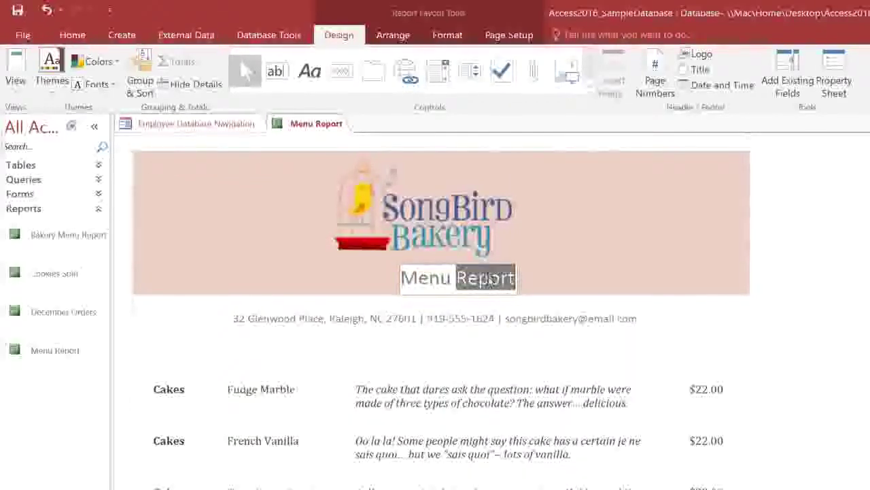
pyautogui.press('BackSpace')
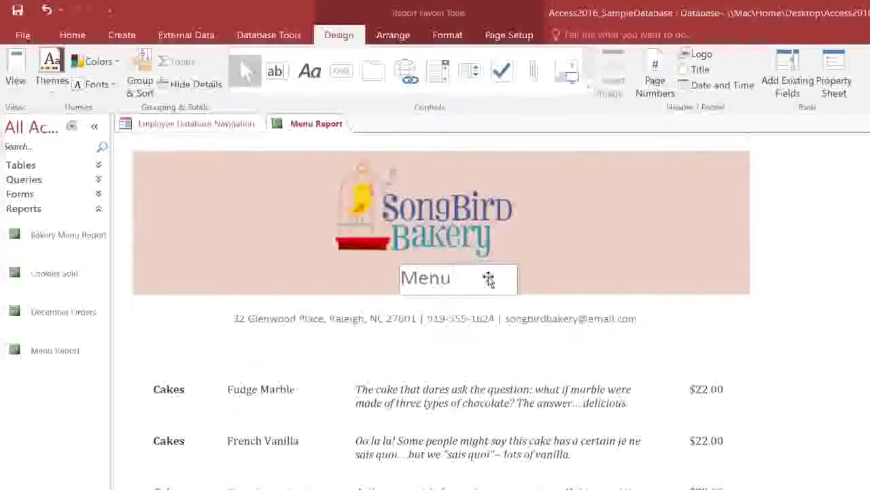
pyautogui.click(481, 147)
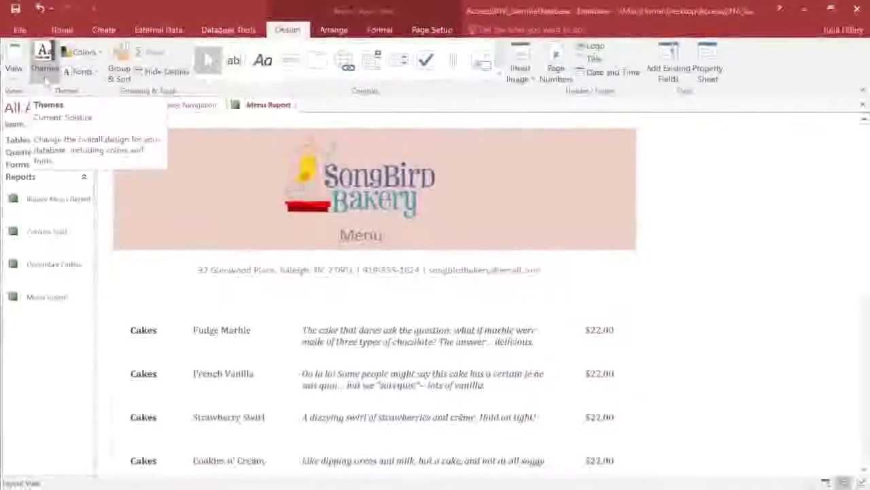
# - Apply the blue Office theme and the Corbel font set to the Menu Report
pyautogui.click(45, 76)
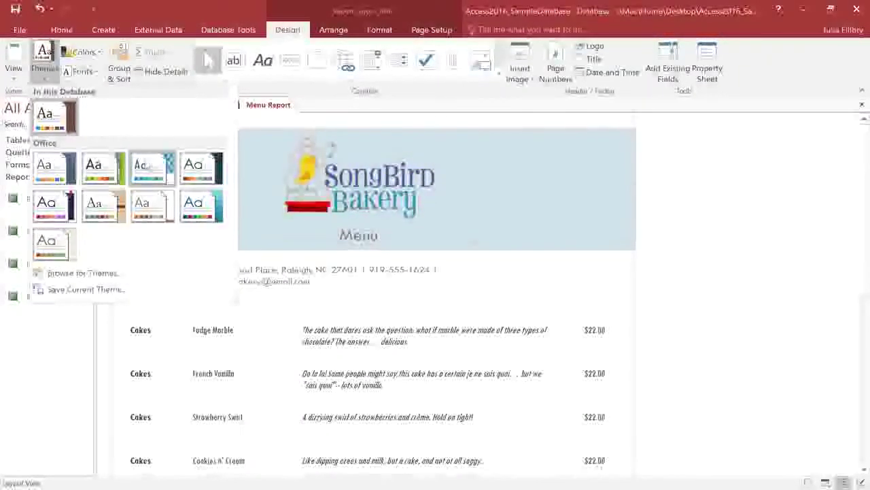
pyautogui.click(199, 163)
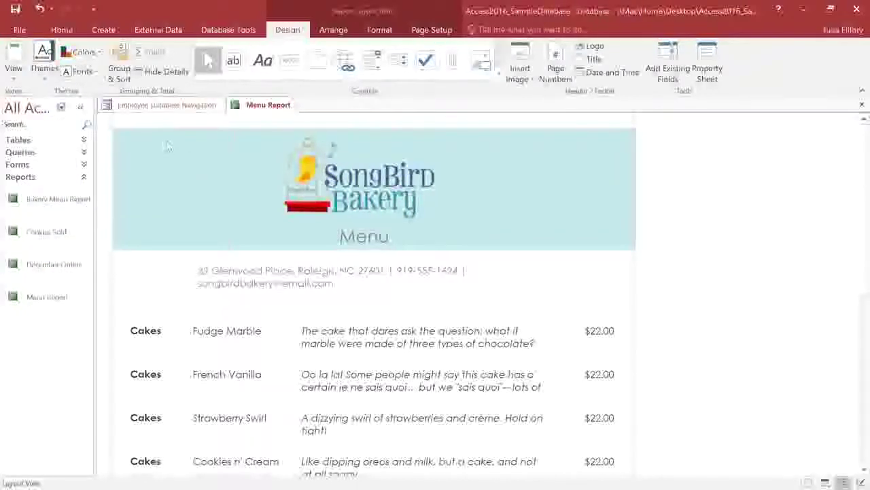
pyautogui.click(80, 71)
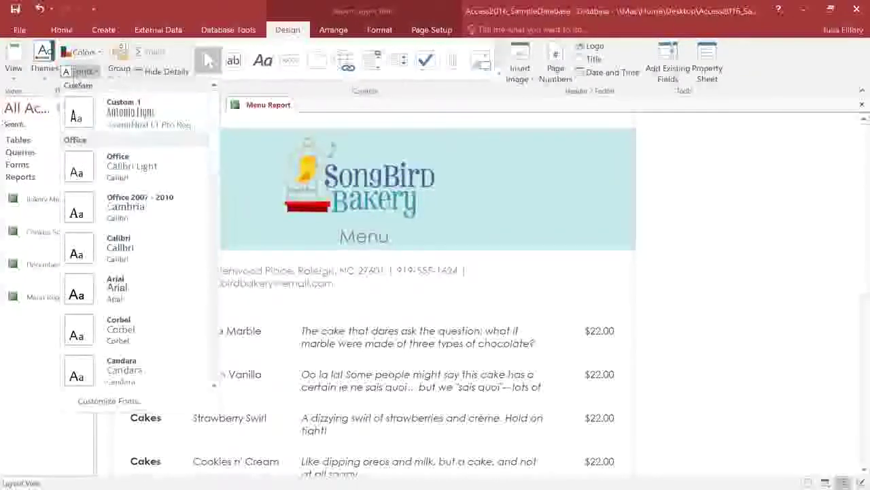
pyautogui.click(163, 323)
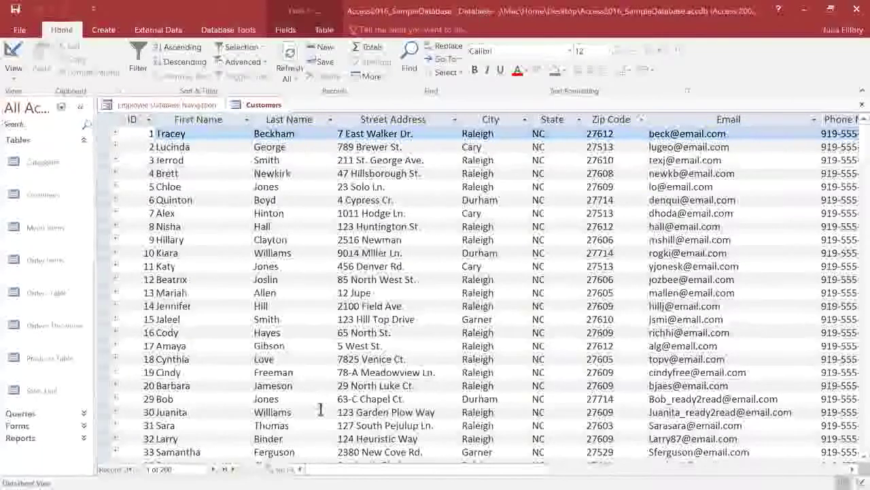
# - Scroll the Customers datasheet right and show the Click to Add data-type list
pyautogui.moveTo(346, 469); pyautogui.dragTo(510, 470)
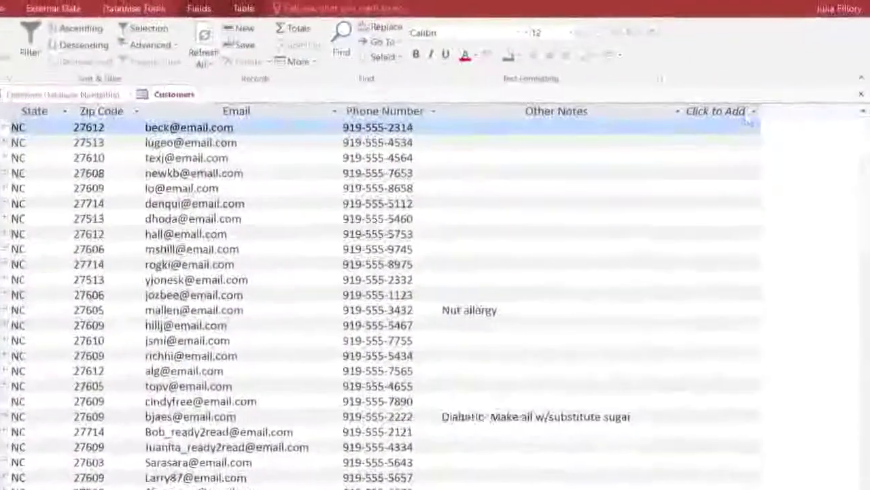
pyautogui.click(746, 111)
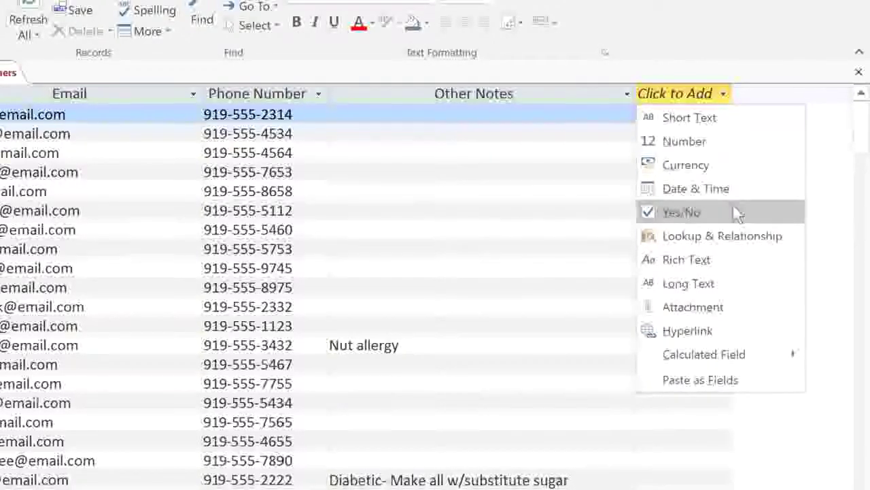
# - Add a Yes/No field named 'Add to Mailing List?' and widen its column
pyautogui.click(736, 212)
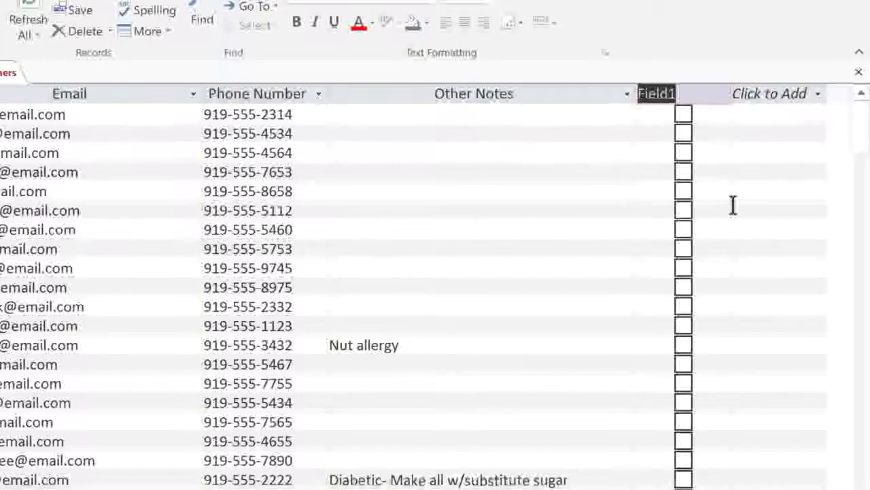
pyautogui.write('Add to')
pyautogui.write(' Mailing List?')
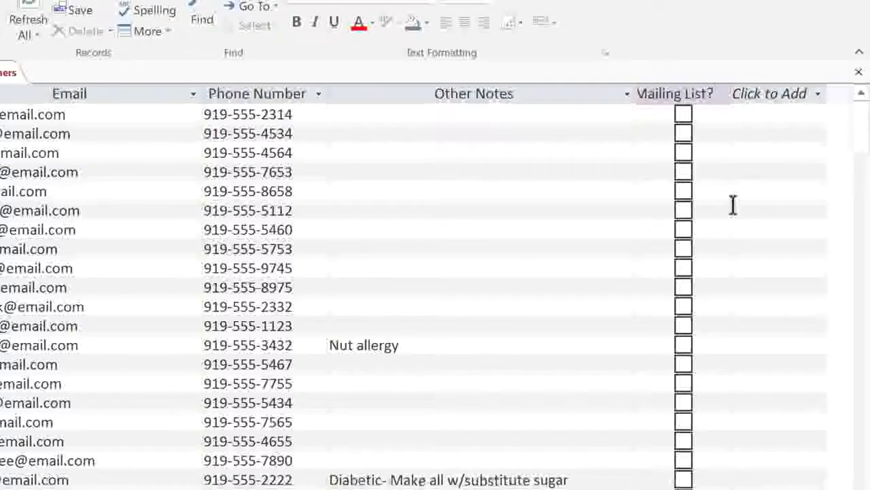
pyautogui.press('Return')
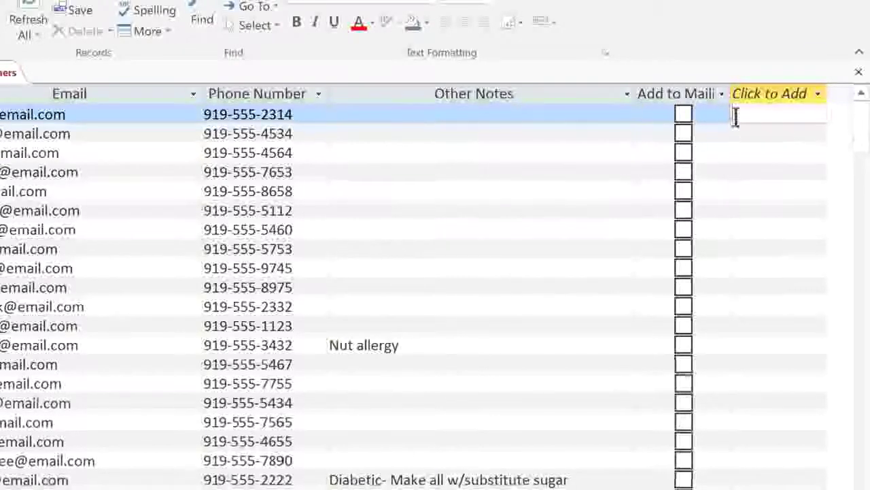
pyautogui.moveTo(728, 95); pyautogui.dragTo(799, 97)
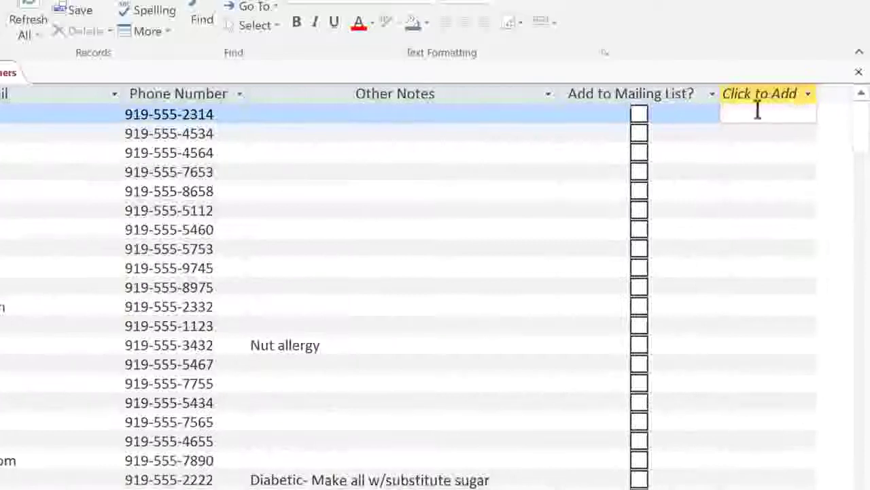
# - Tick the second and third customers, then drag the column next to Email
pyautogui.click(639, 134)
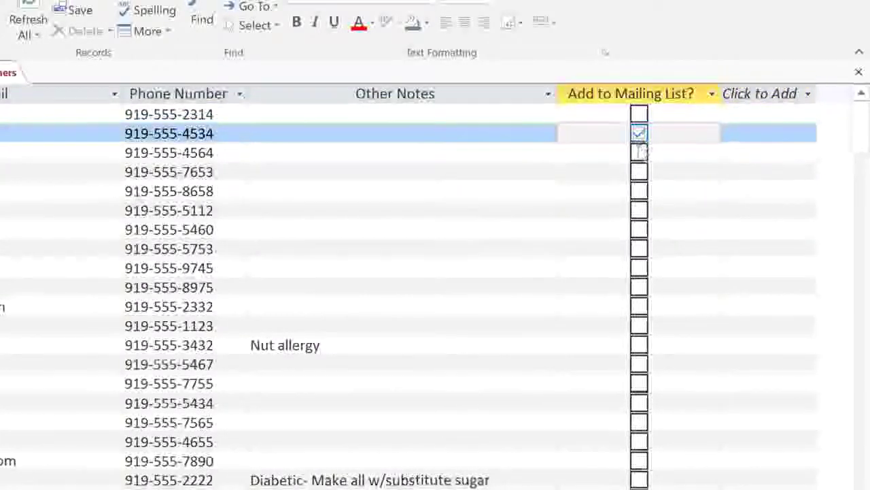
pyautogui.click(639, 153)
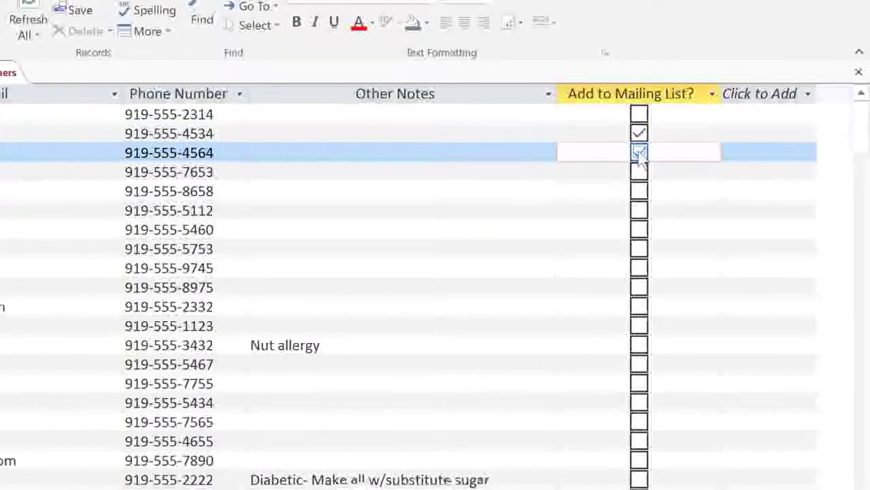
pyautogui.click(646, 98)
pyautogui.moveTo(646, 99); pyautogui.dragTo(152, 99)
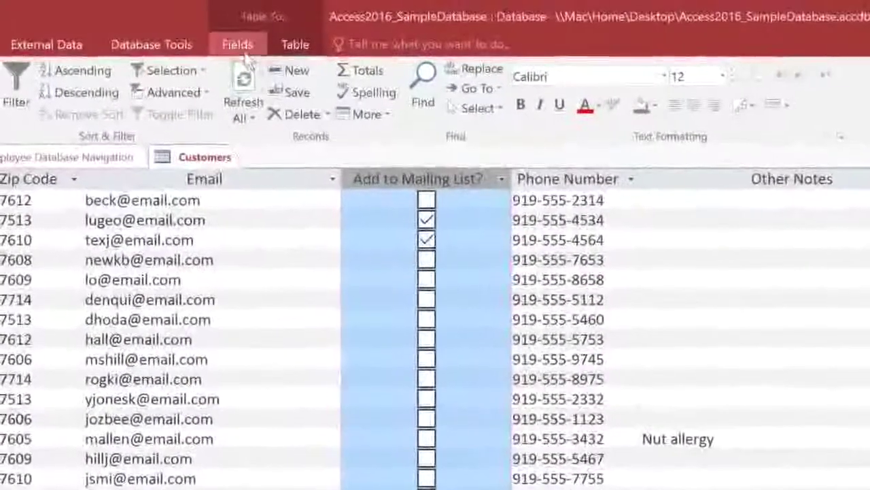
# - Change the Add to Mailing List? field's data type to Short Text
pyautogui.click(245, 52)
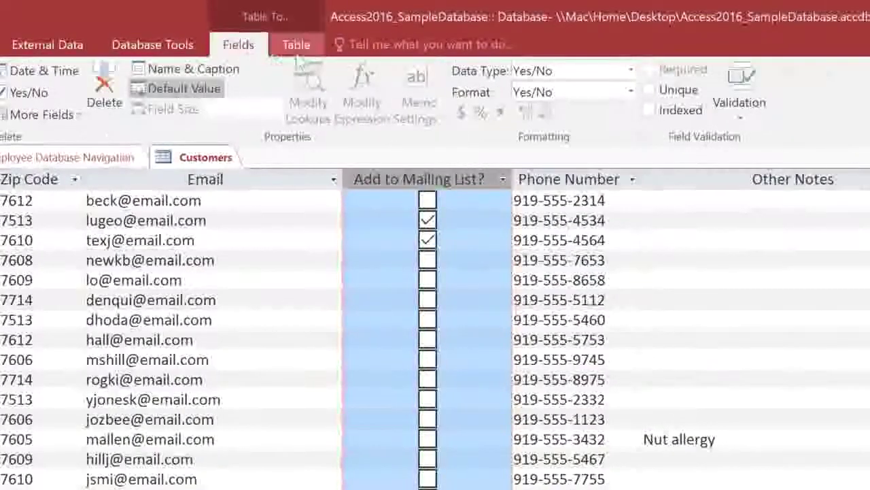
pyautogui.click(632, 71)
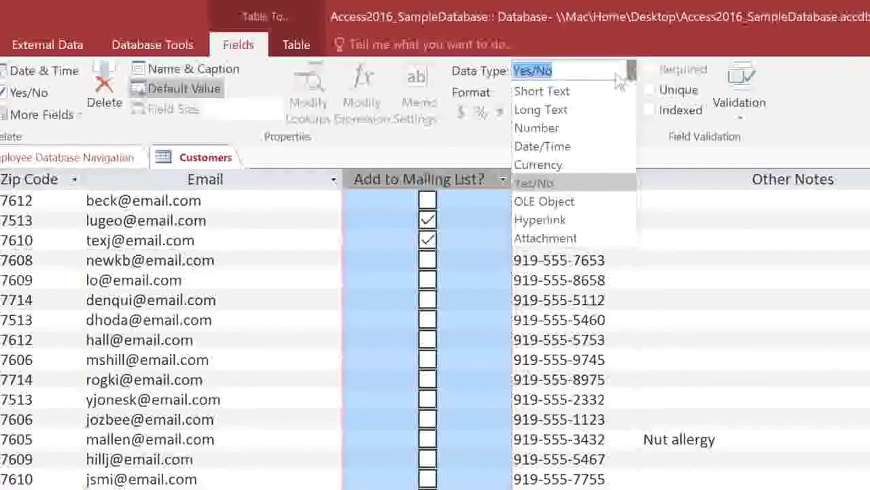
pyautogui.click(589, 92)
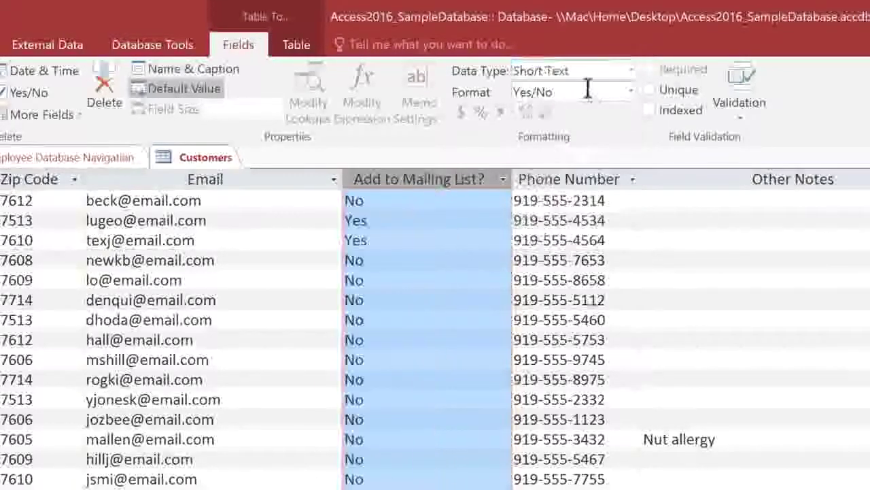
# - Append '- weekly news' and '- special events only' to the two Yes mailing-list entries
pyautogui.click(448, 218)
pyautogui.write('- weekly newsletter')
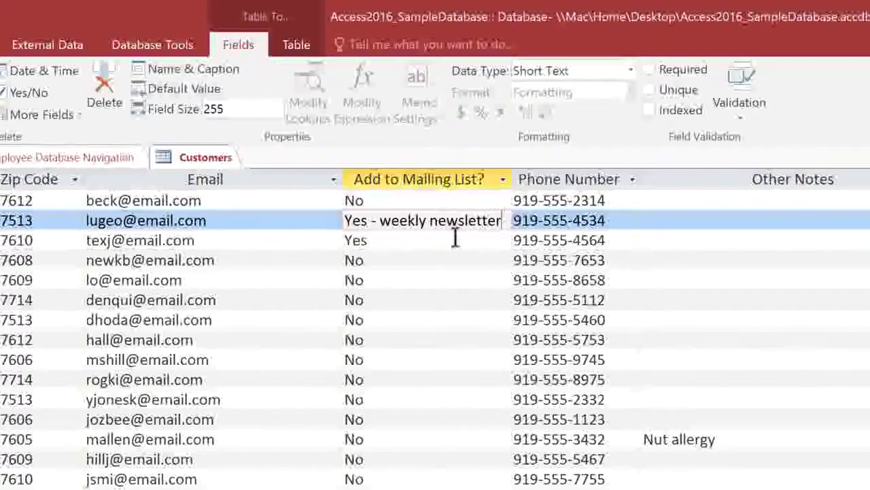
pyautogui.click(455, 238)
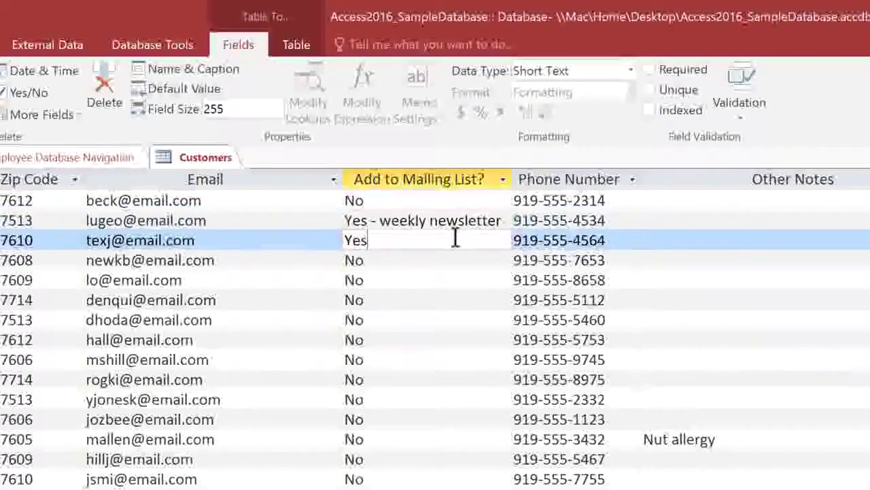
pyautogui.write('- special events only')
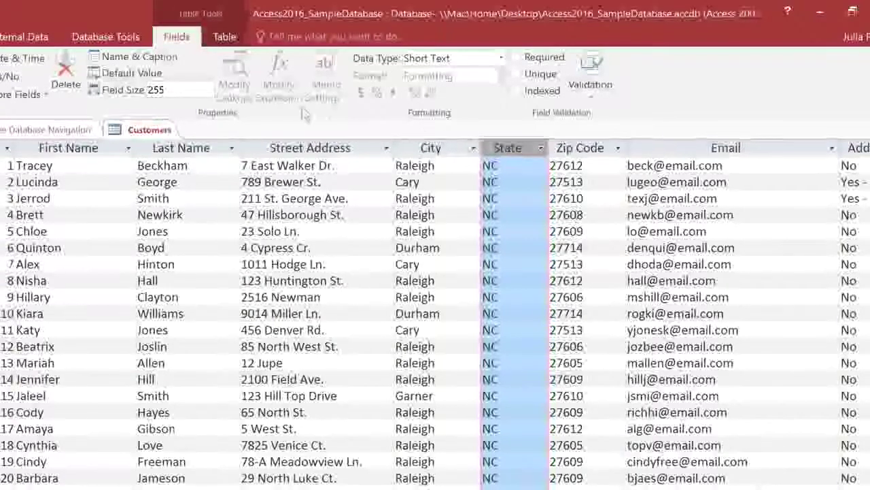
# - Change the State field size from 255 to 2 and accept the data-loss warning
pyautogui.click(176, 90)
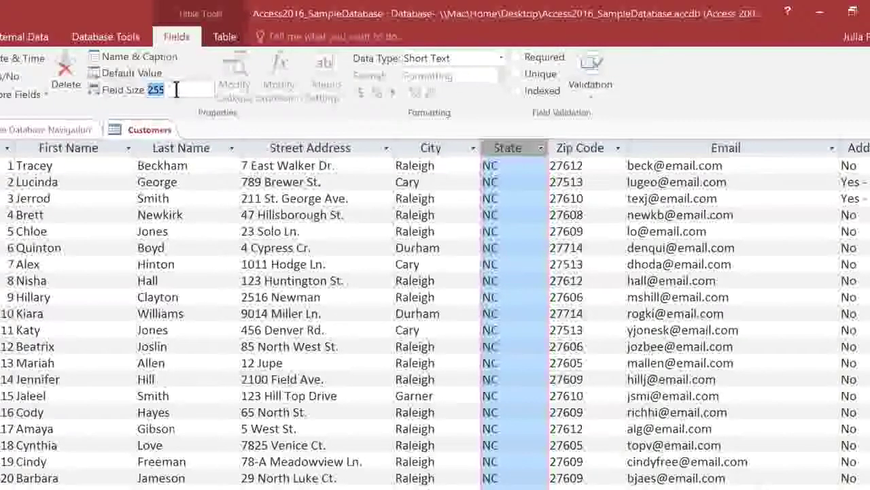
pyautogui.write('2')
pyautogui.press('Return')
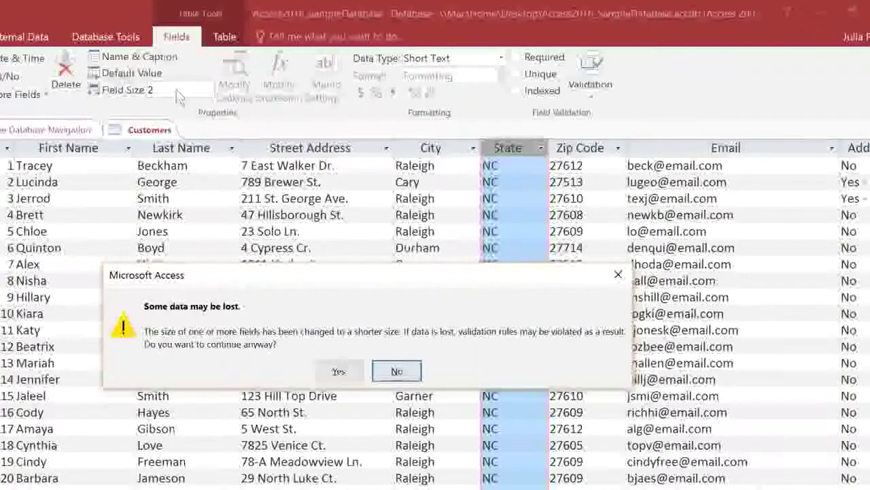
pyautogui.click(338, 371)
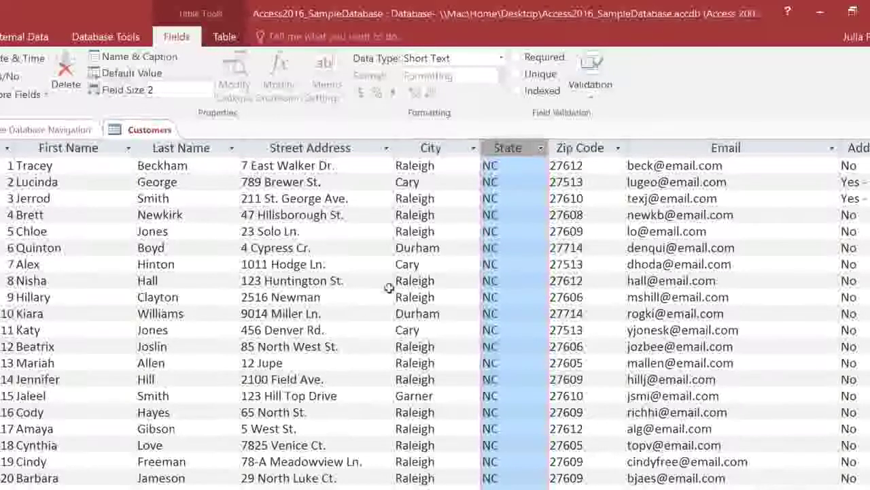
# - Give the State field a validation rule of state codes: "AL" Or "AK" Or "AZ"…
pyautogui.click(581, 70)
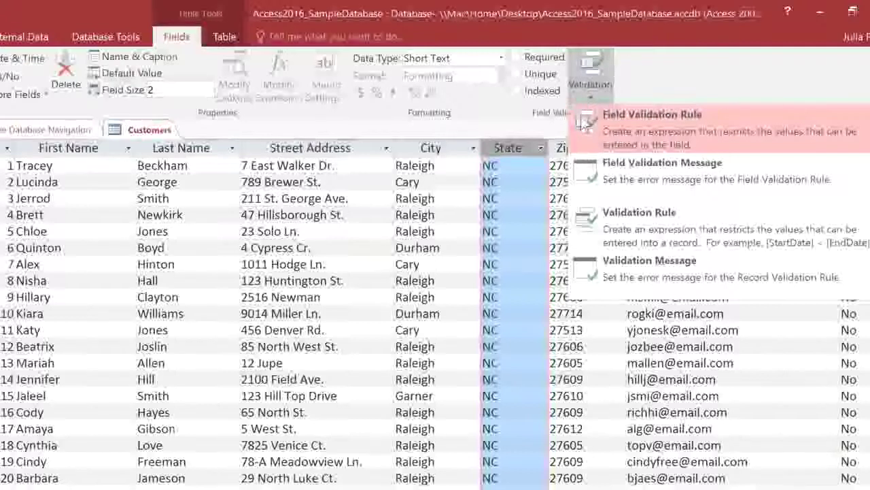
pyautogui.click(585, 121)
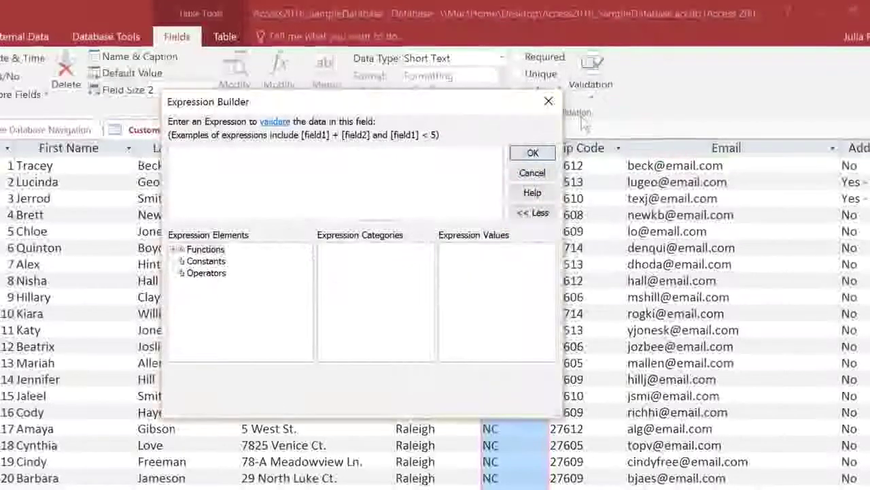
pyautogui.write('"')
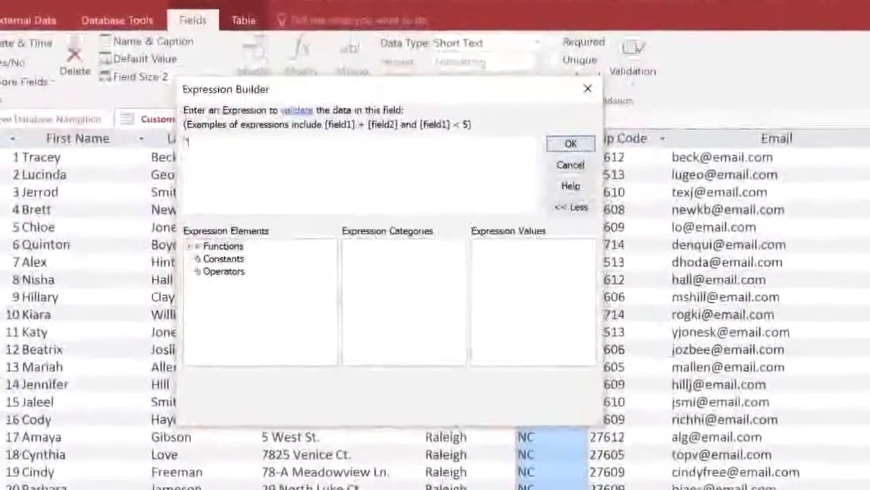
pyautogui.write('AL" O')
pyautogui.write('r "AK"')
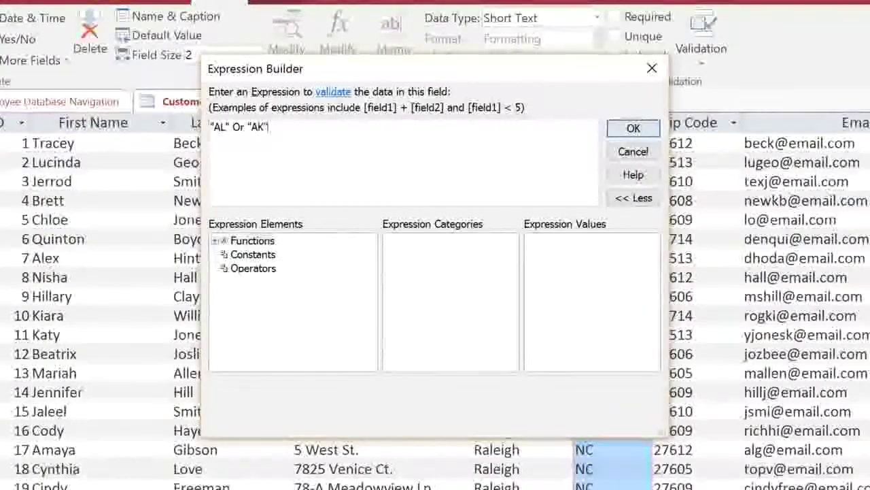
pyautogui.write(' Or ')
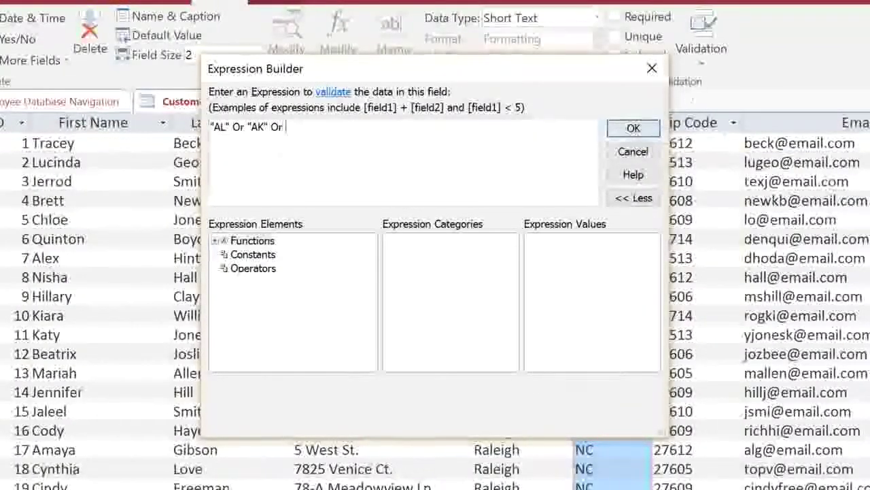
pyautogui.write('"AZ" Or "AR" Or "CO" Or "CA" Or "CT" Or "DE" Or "DC" Or "FL" Or')
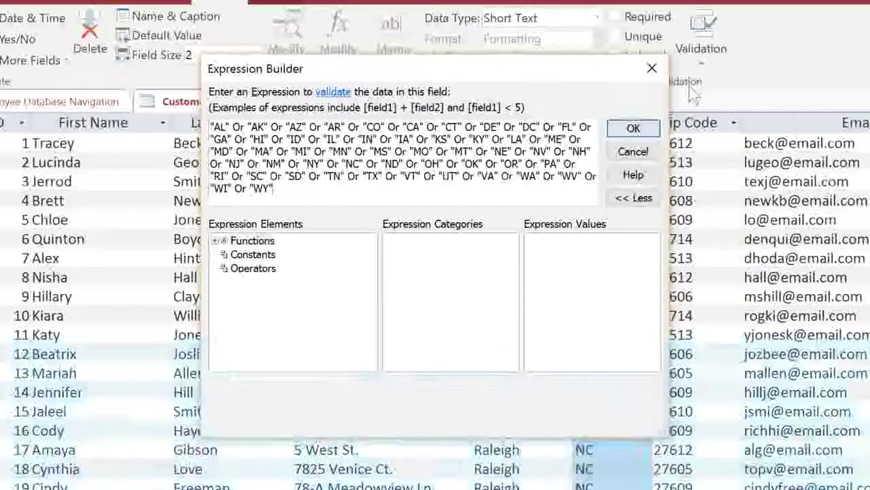
pyautogui.click(633, 129)
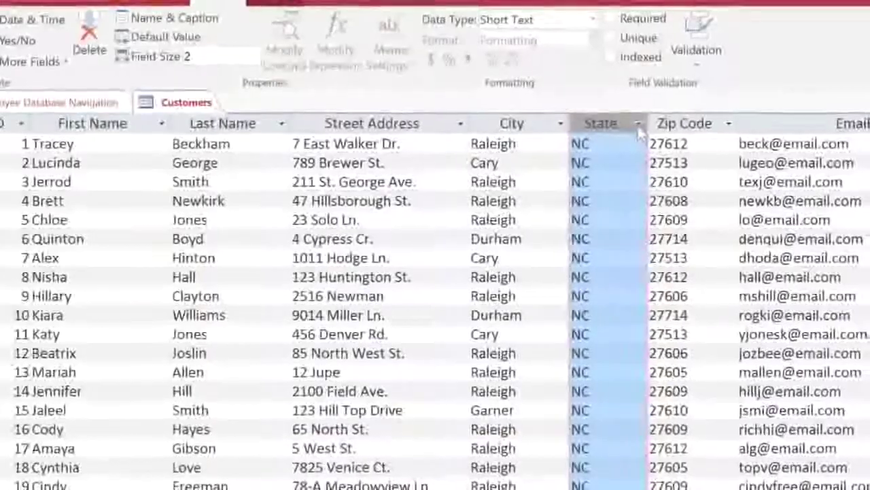
pyautogui.click(699, 66)
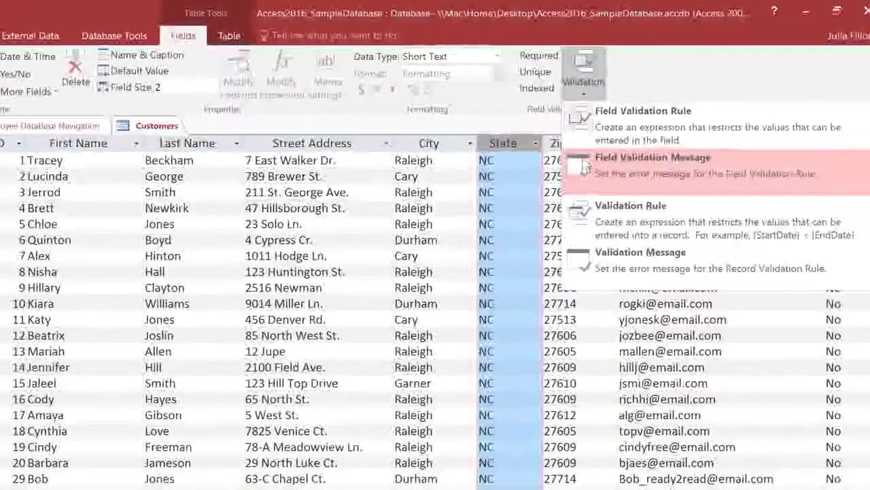
# - Set the State validation message to 'Must be a US state. Enter 2-letter posital abbreviation'
pyautogui.click(585, 163)
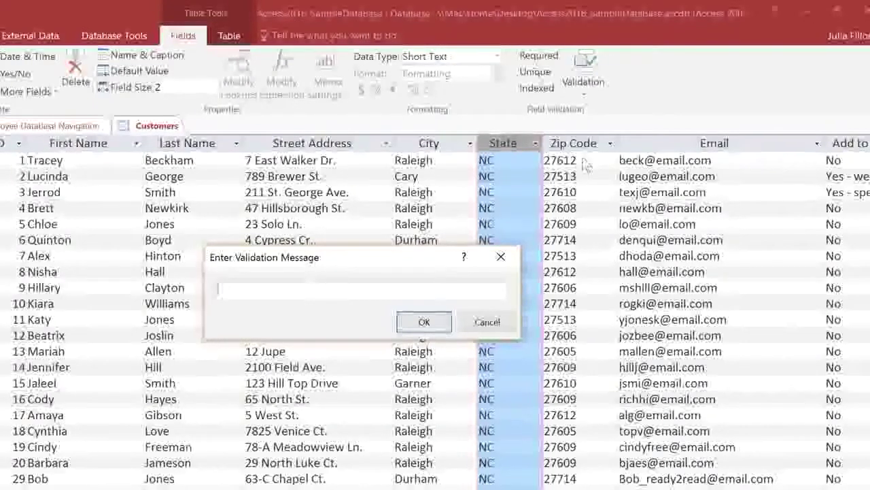
pyautogui.write('Must be a')
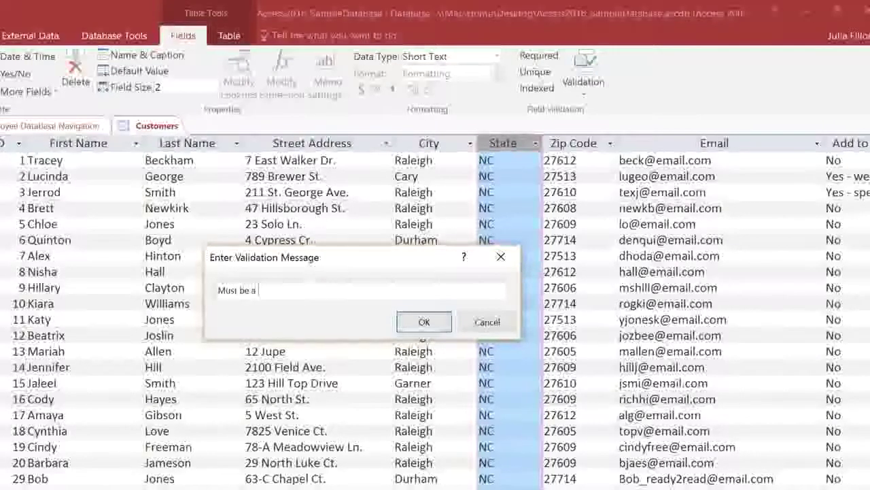
pyautogui.write(' US state. Enter 2-letter posital abbreviation only')
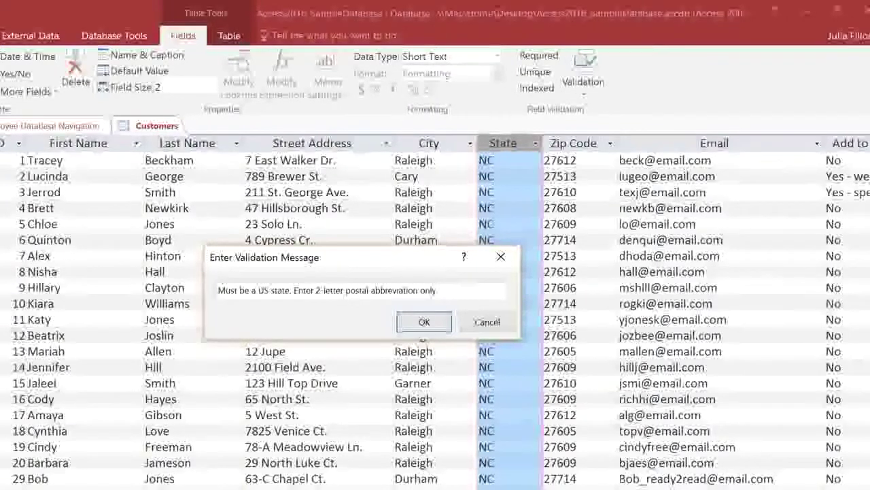
pyautogui.press('Return')
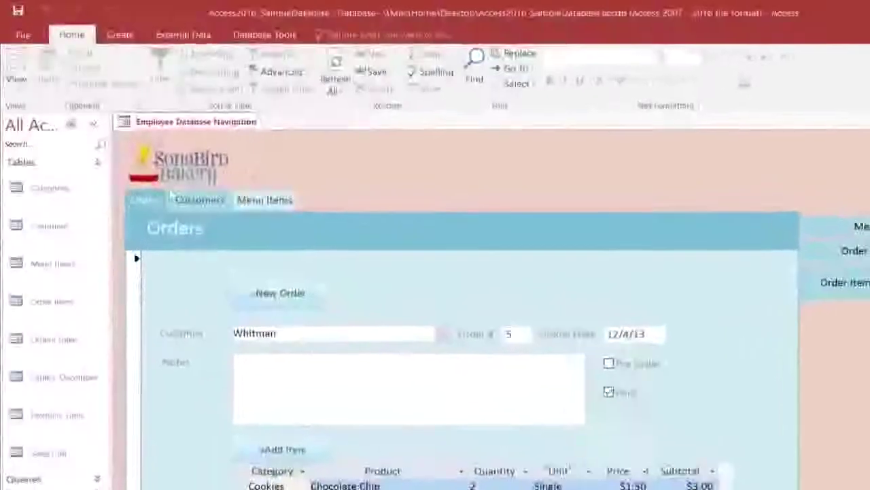
# - Create a form from the Customers table and save it as 'Customers Form'
pyautogui.click(79, 235)
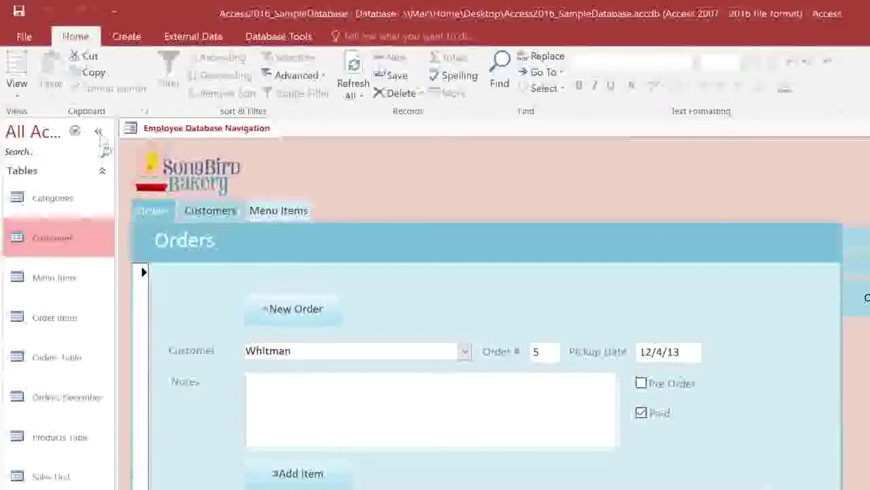
pyautogui.click(125, 38)
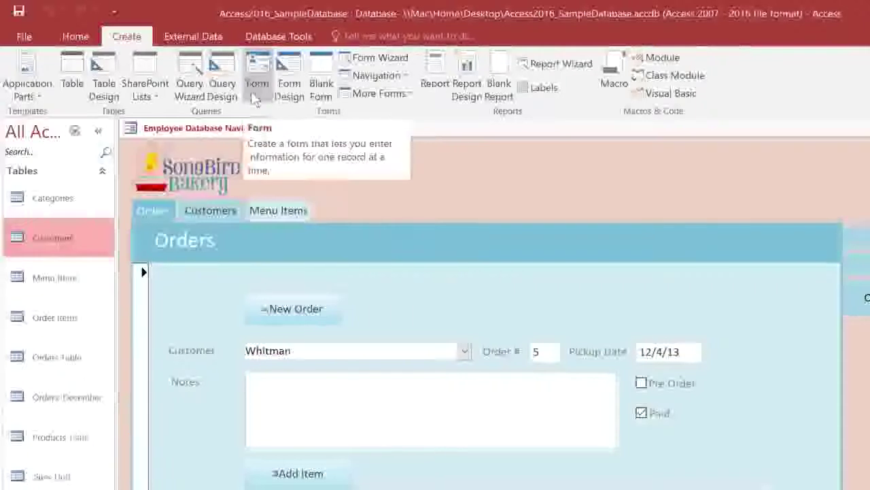
pyautogui.click(256, 81)
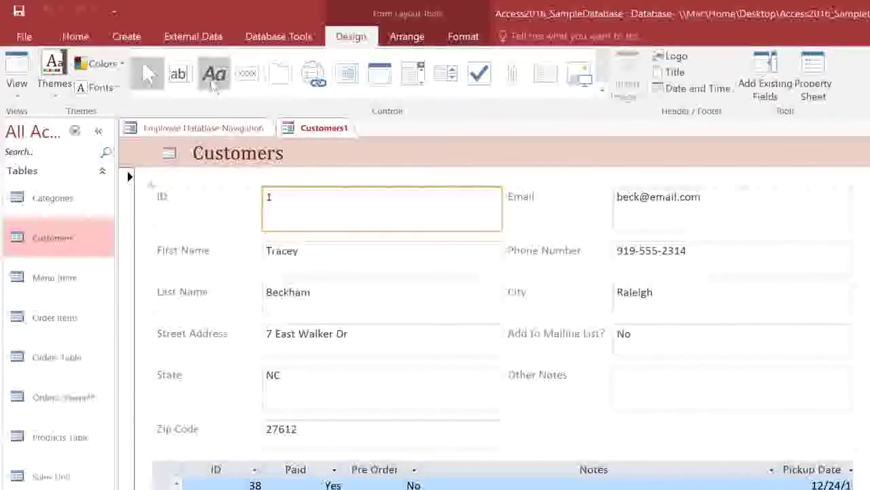
pyautogui.click(19, 13)
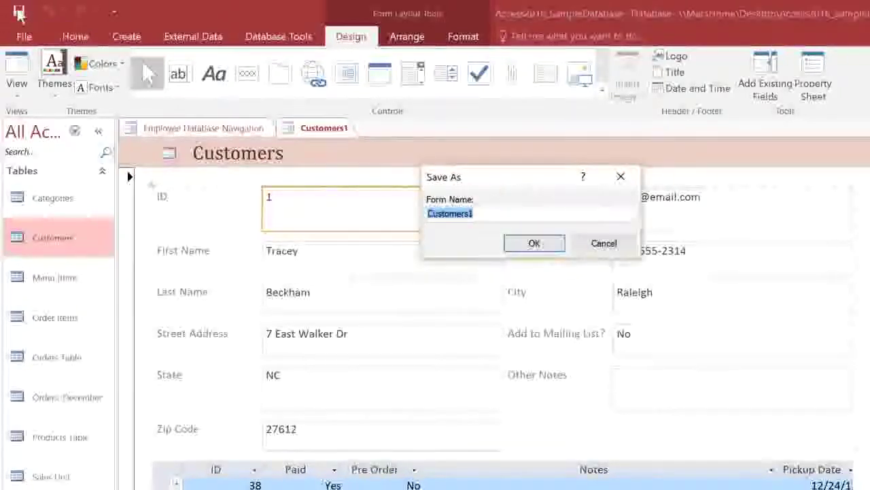
pyautogui.write('Customers Form')
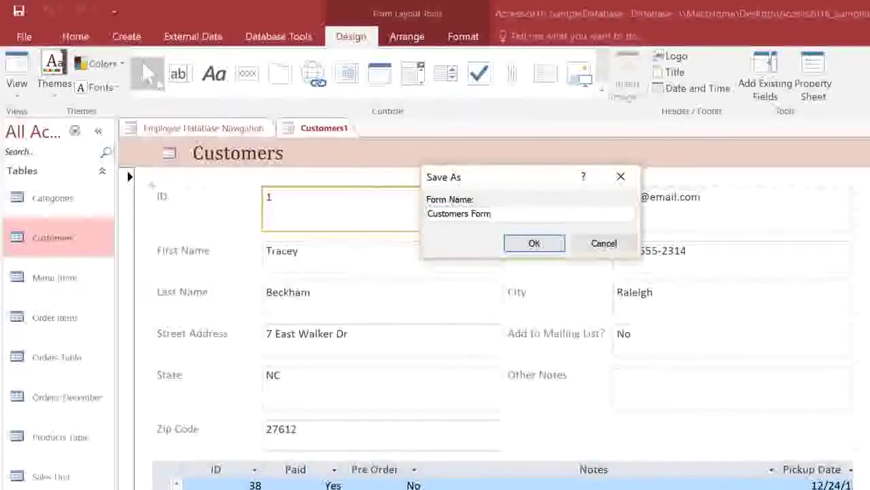
pyautogui.click(521, 243)
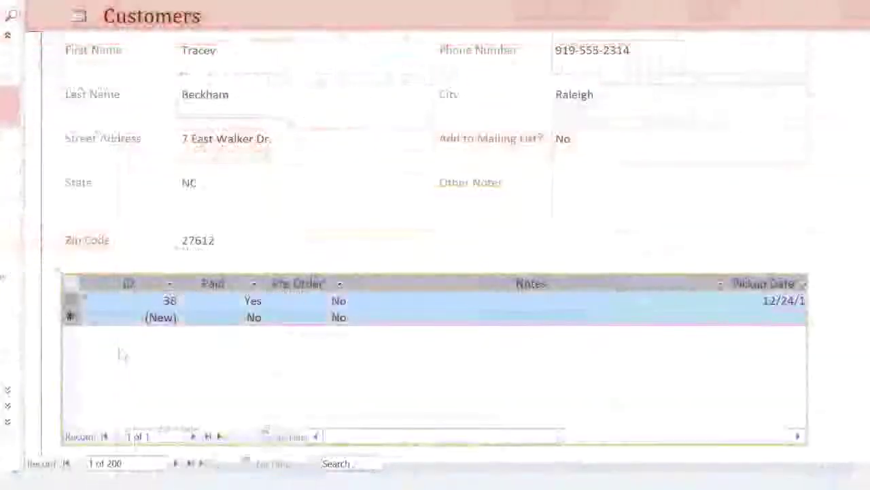
# - Delete the embedded orders datasheet from the Customers Form
pyautogui.click(122, 353)
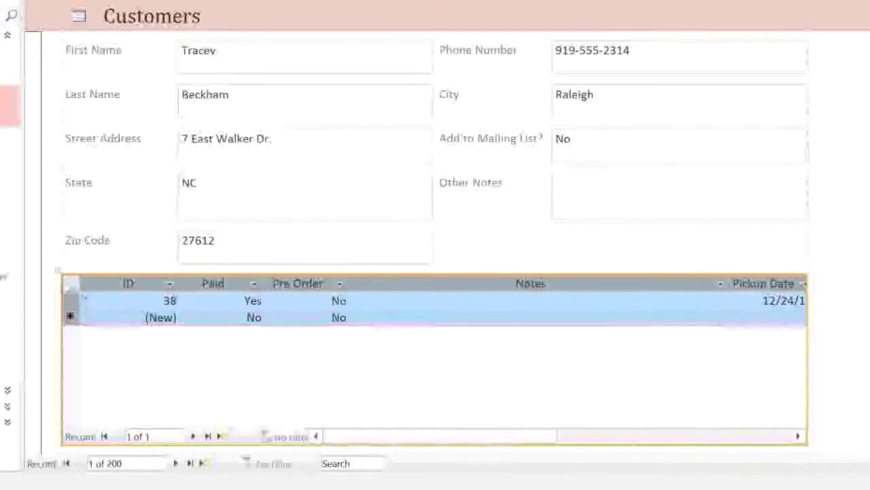
pyautogui.click(57, 271)
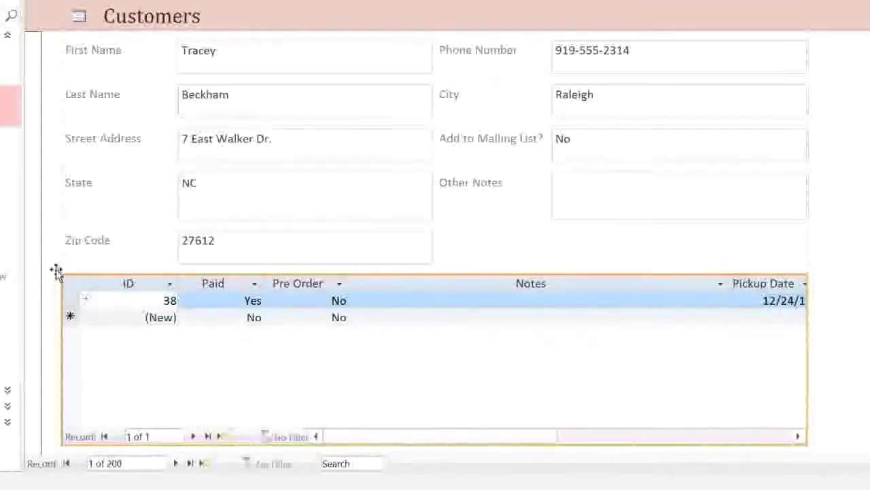
pyautogui.press('Delete')
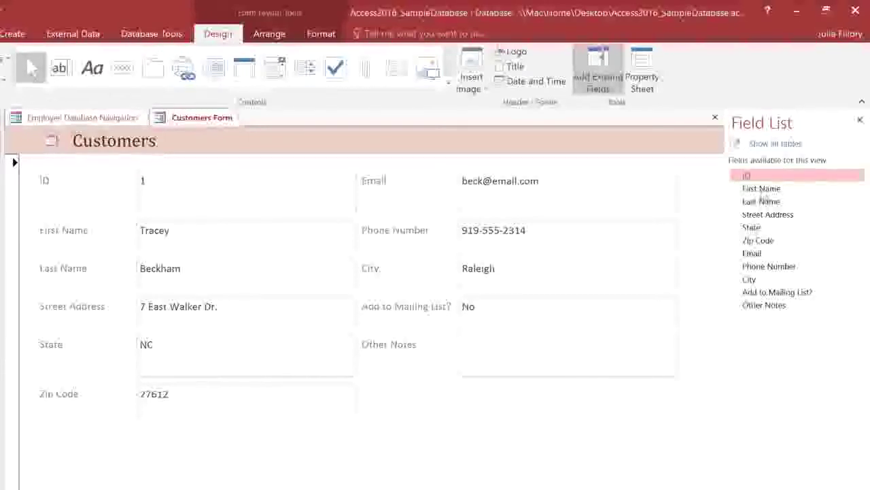
# - Show all tables in the Field List, expand Orders Table, then close the Field List
pyautogui.click(773, 145)
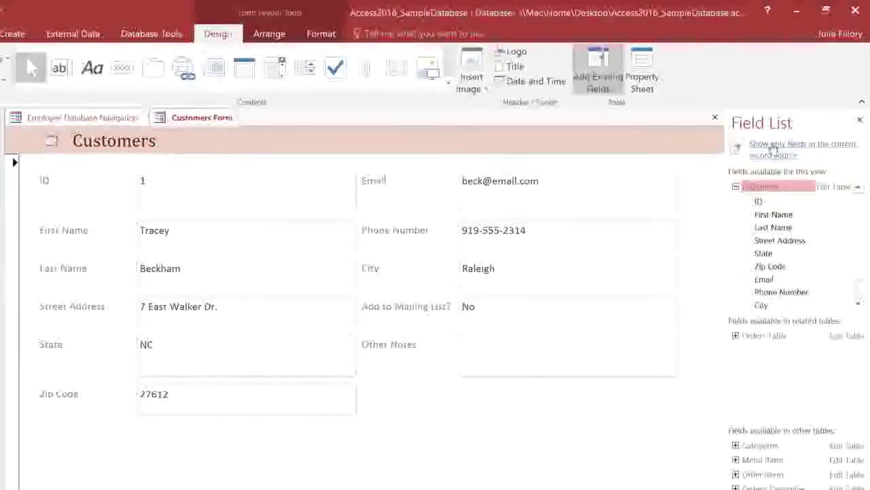
pyautogui.click(736, 336)
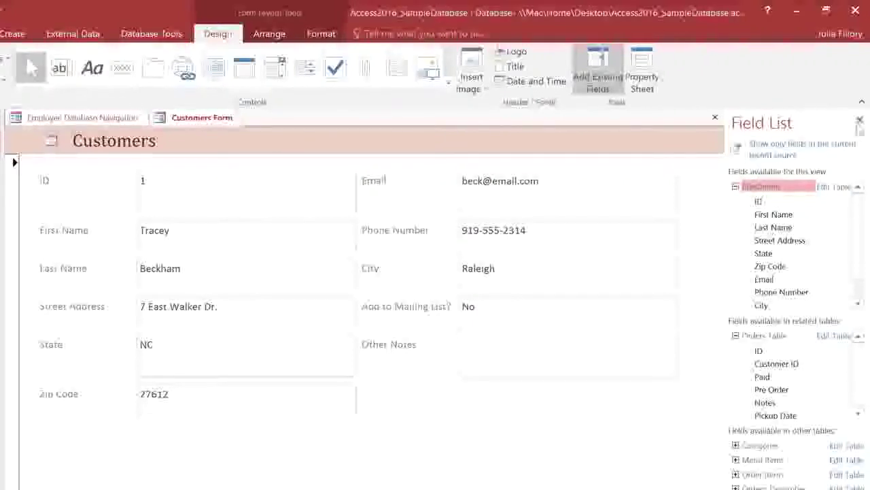
pyautogui.click(860, 121)
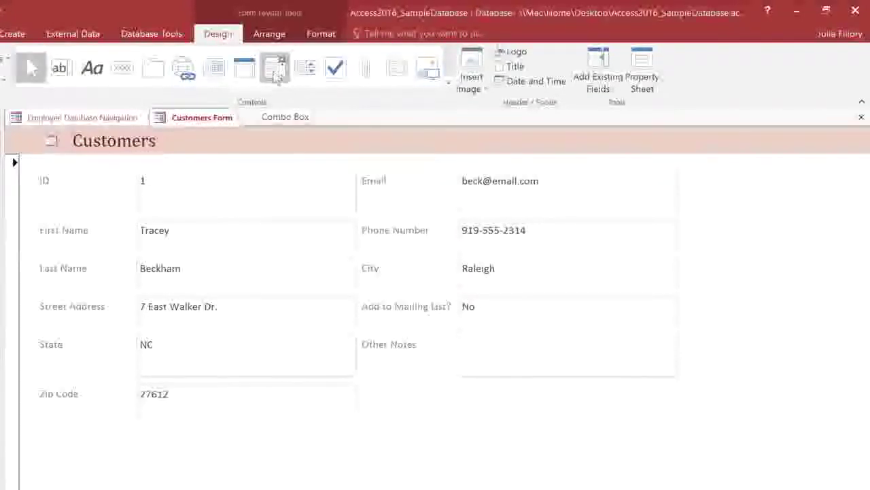
# - Add a combo box with typed values No, Yes - Weekly, Yes - Special Offers Only
pyautogui.click(275, 74)
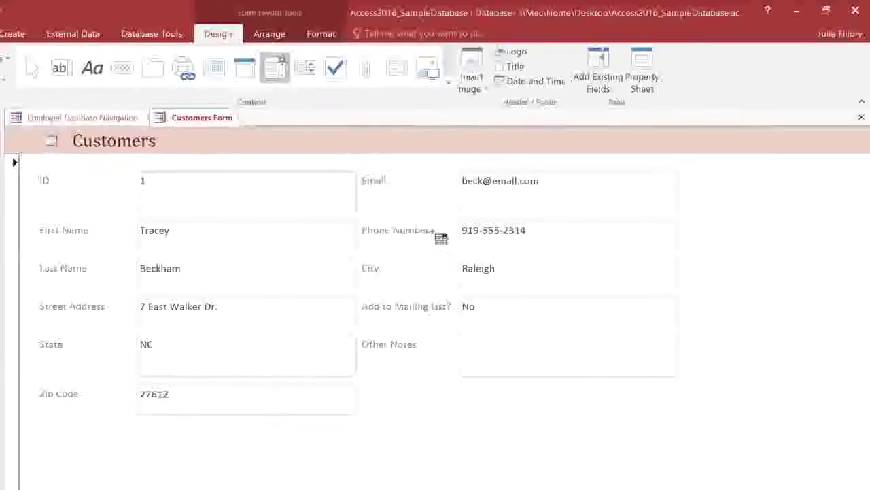
pyautogui.click(504, 301)
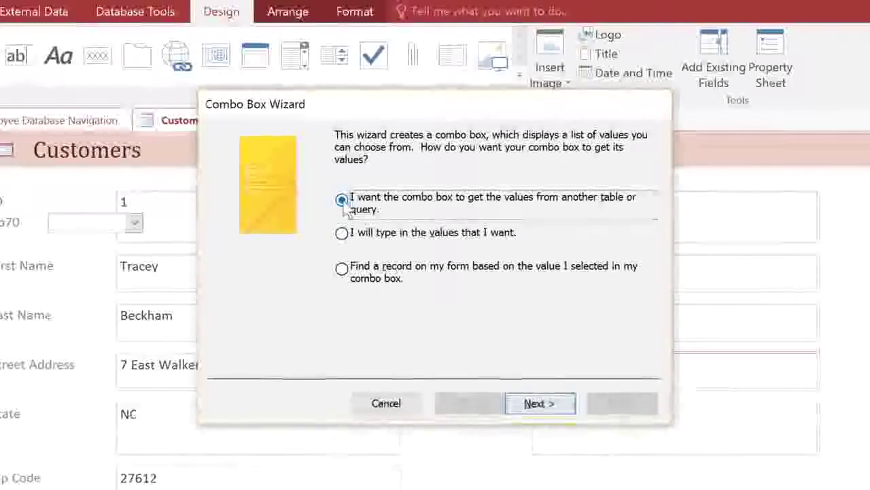
pyautogui.click(342, 233)
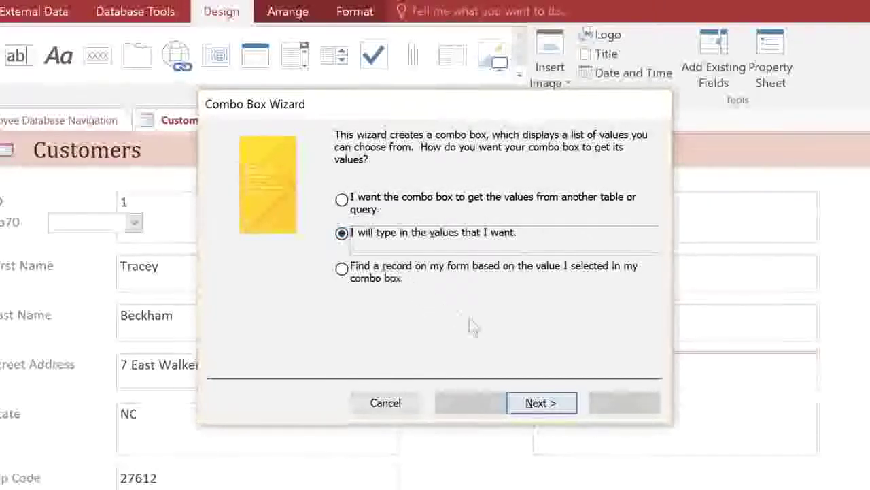
pyautogui.click(542, 403)
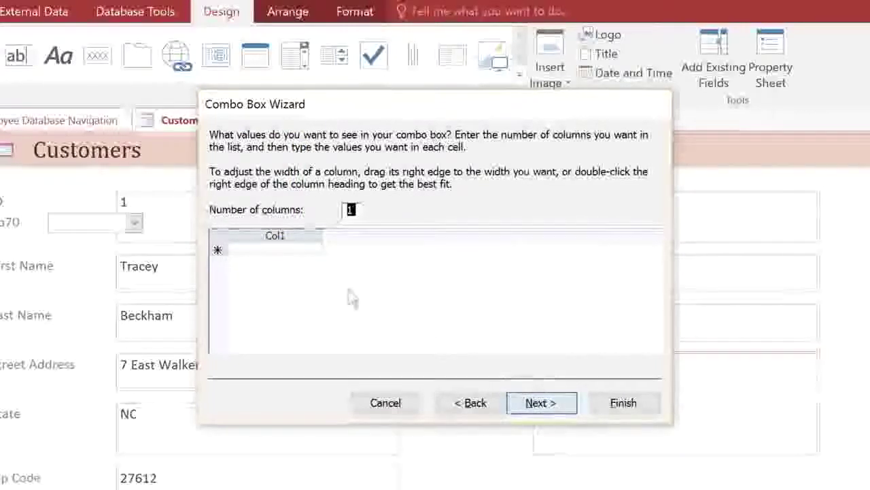
pyautogui.click(303, 251)
pyautogui.write('No')
pyautogui.press('Return')
pyautogui.write('Yes - Weekly')
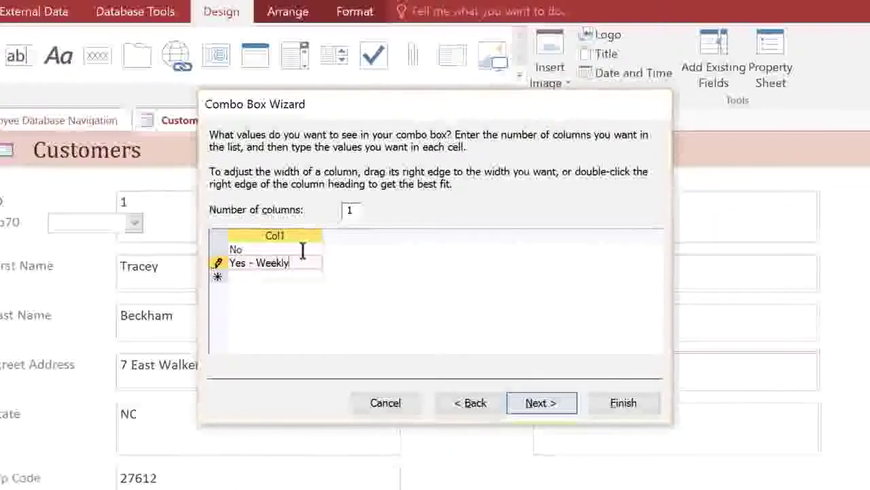
pyautogui.press('Return')
pyautogui.write('Yes')
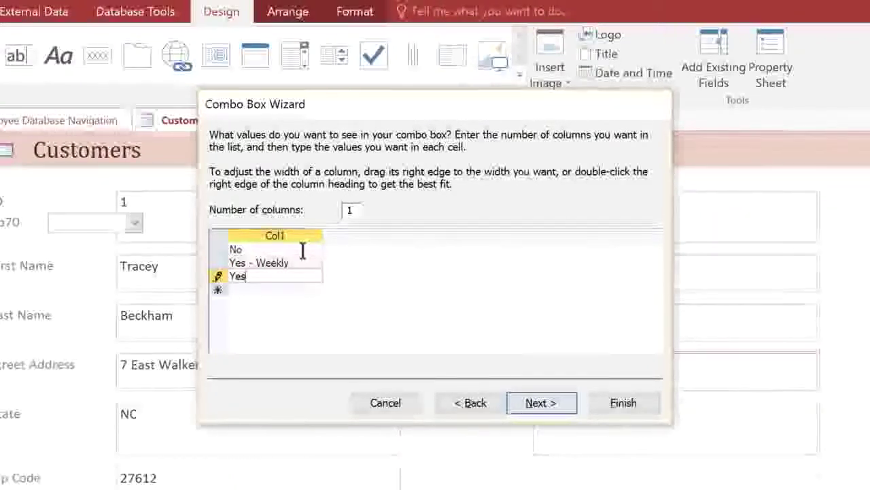
pyautogui.write(' - Special Offers Only')
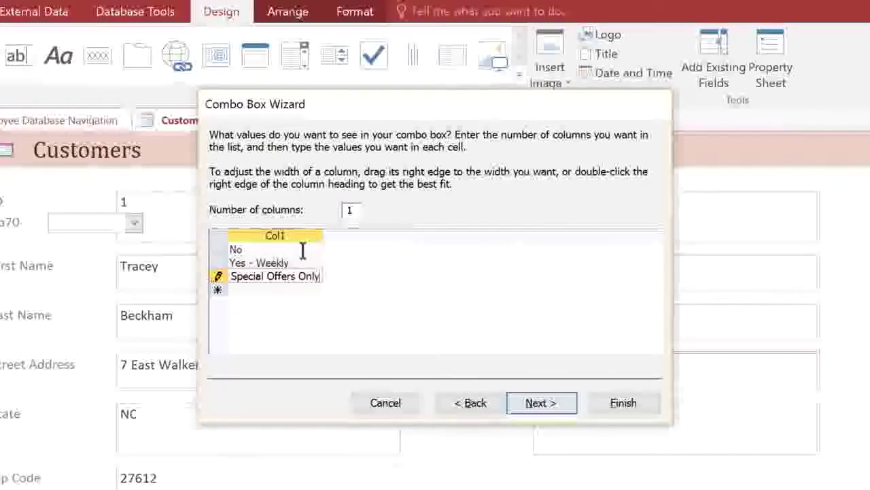
pyautogui.moveTo(320, 233); pyautogui.dragTo(380, 234)
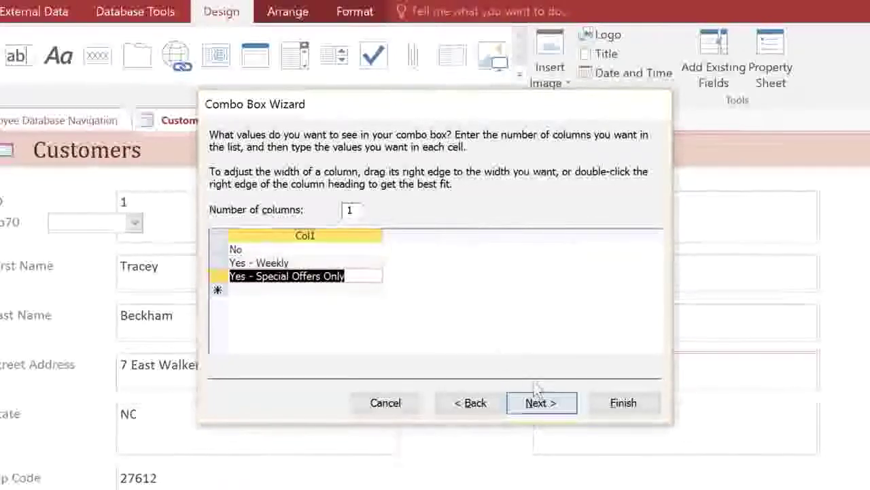
# - Store the combo box value in Add to Mailing List? and label it 'Add to Mailing List?'
pyautogui.click(545, 402)
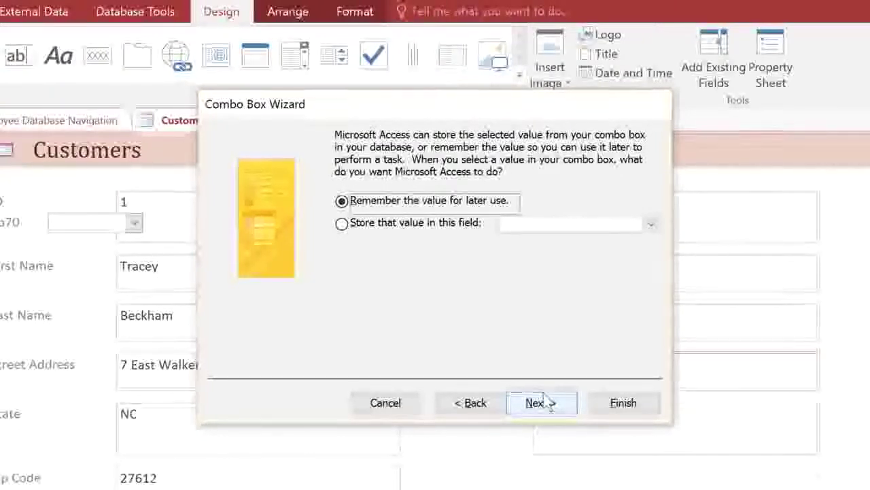
pyautogui.click(343, 226)
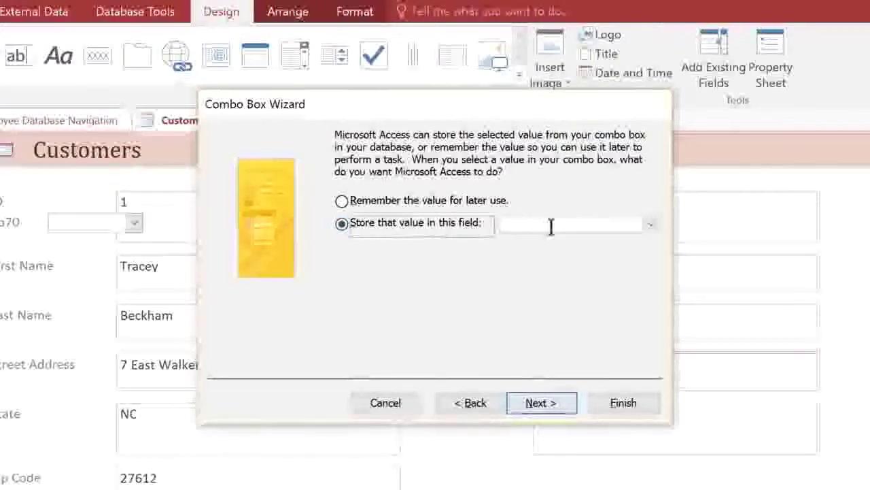
pyautogui.click(651, 225)
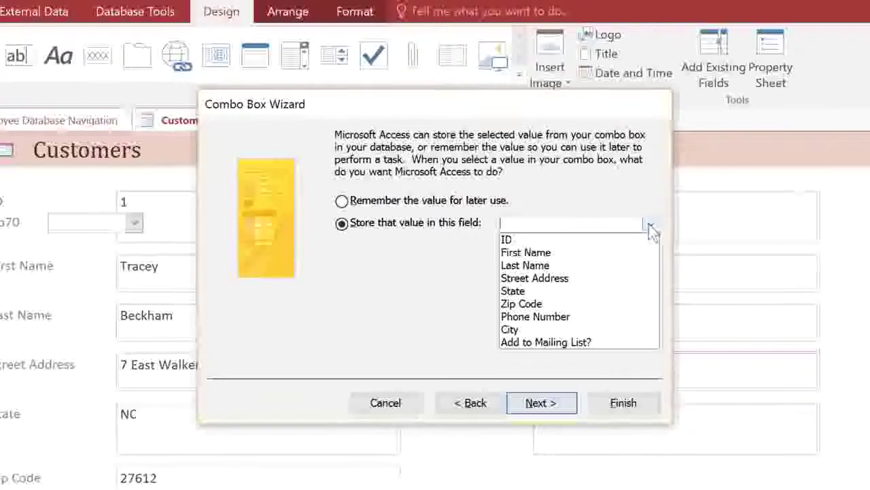
pyautogui.click(600, 343)
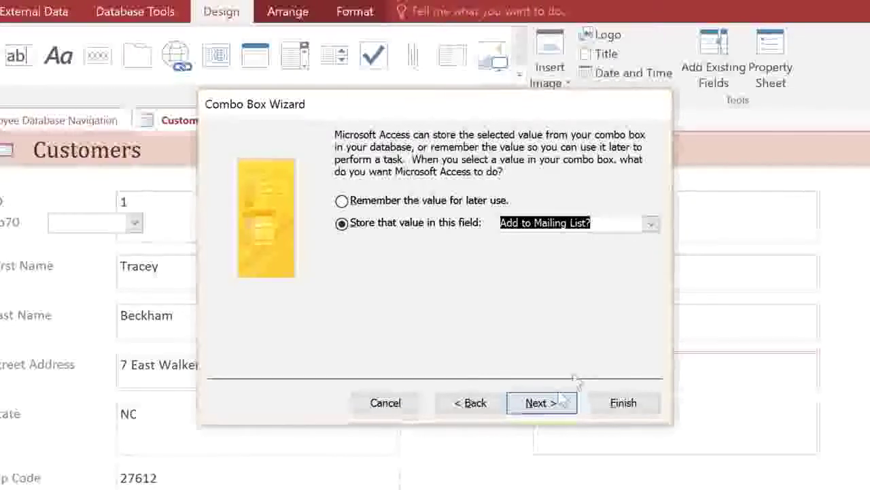
pyautogui.click(536, 403)
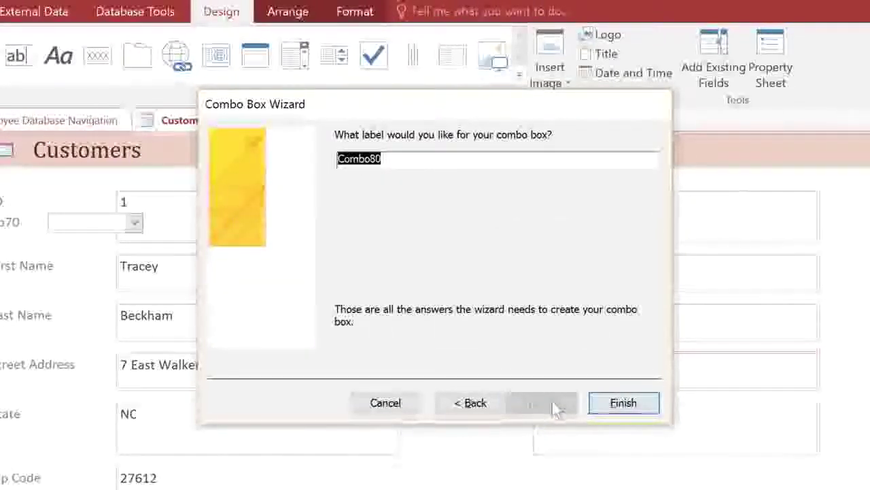
pyautogui.write('Ad')
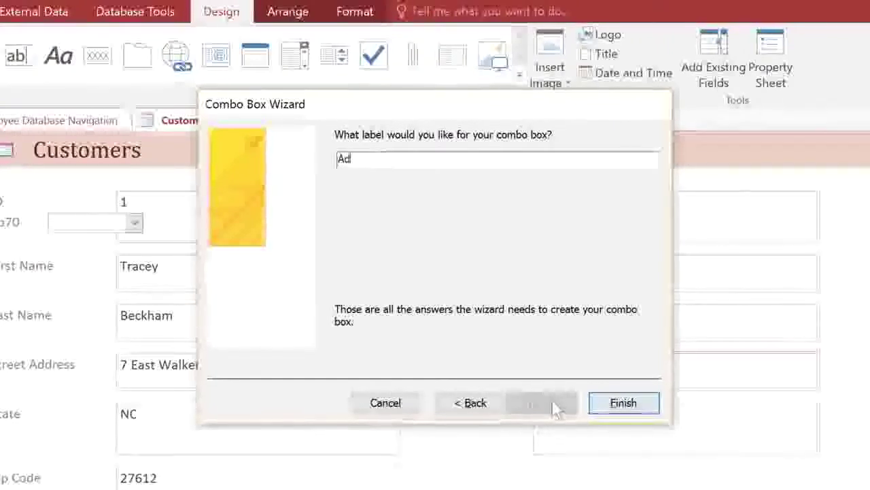
pyautogui.write('d to Mailing ')
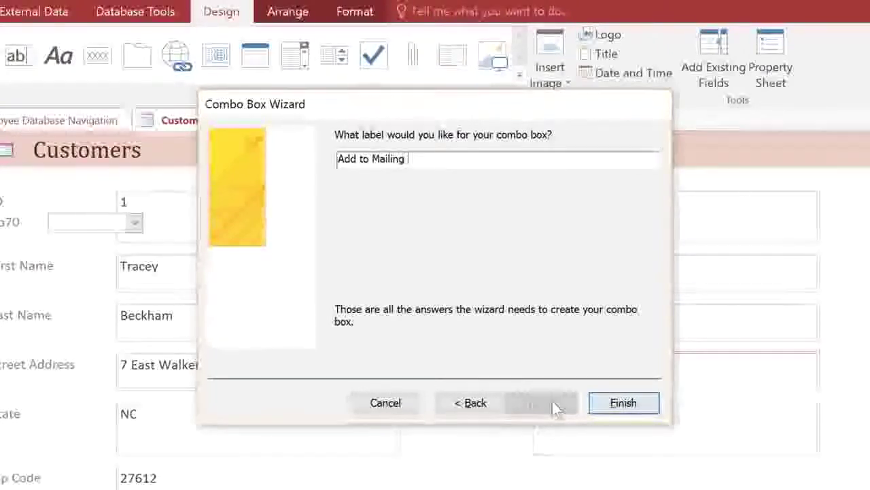
pyautogui.write('List?')
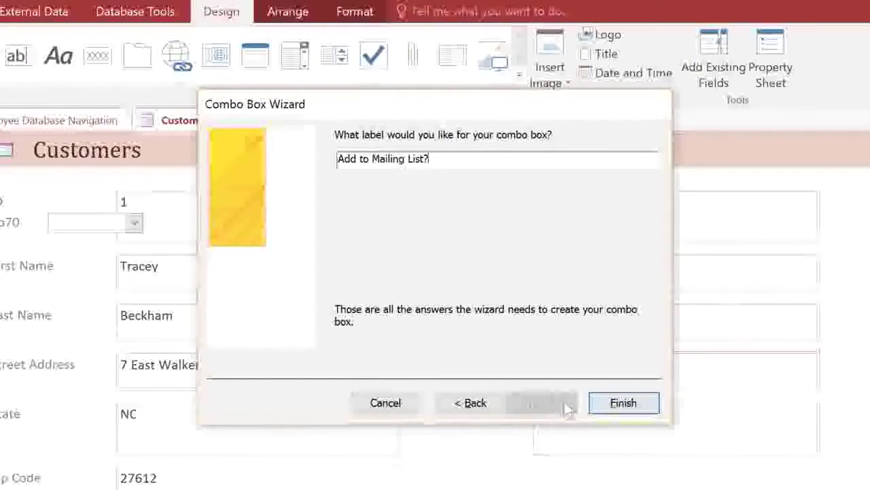
# - Finish the combo box, delete the old Add to Mailing List? field, and check choices in Form View
pyautogui.click(621, 403)
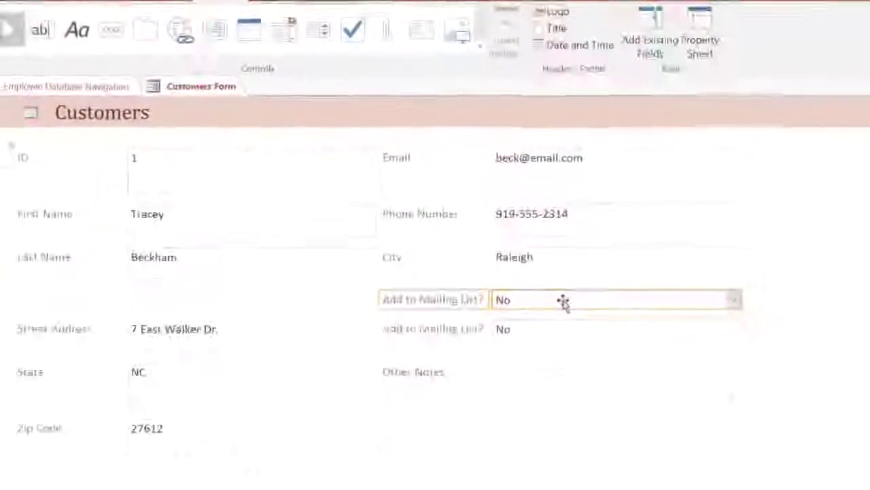
pyautogui.click(547, 313)
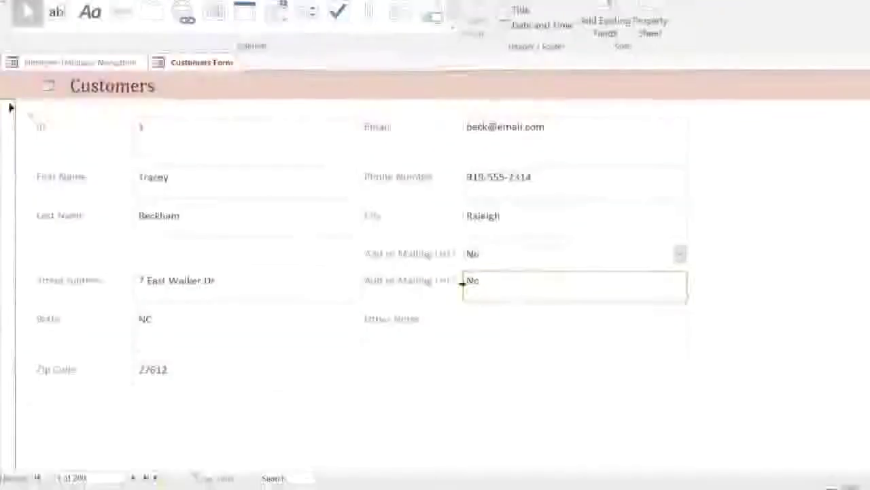
pyautogui.press('Delete')
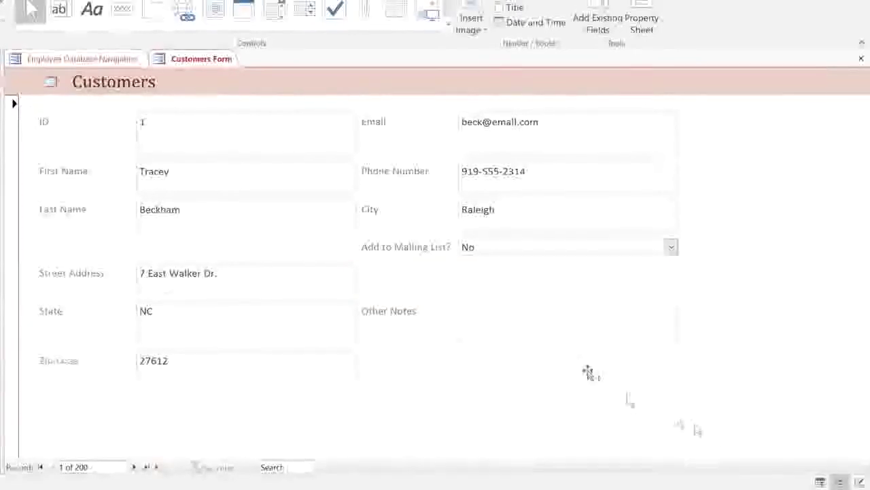
pyautogui.click(820, 481)
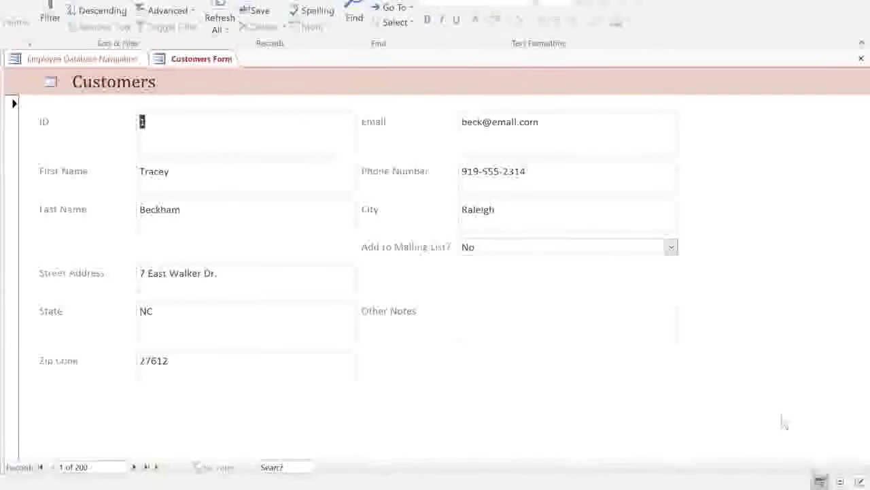
pyautogui.click(671, 248)
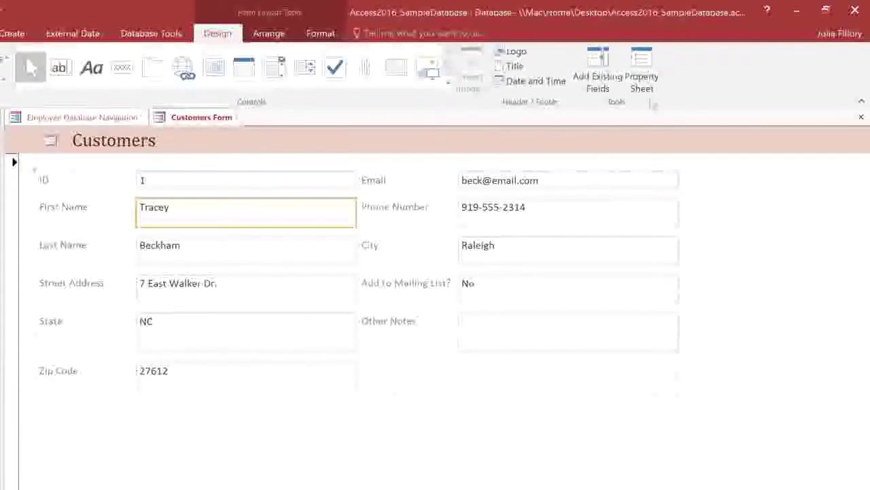
# - Open the Property Sheet for the First Name box and browse its Back Color options unchanged
pyautogui.click(641, 81)
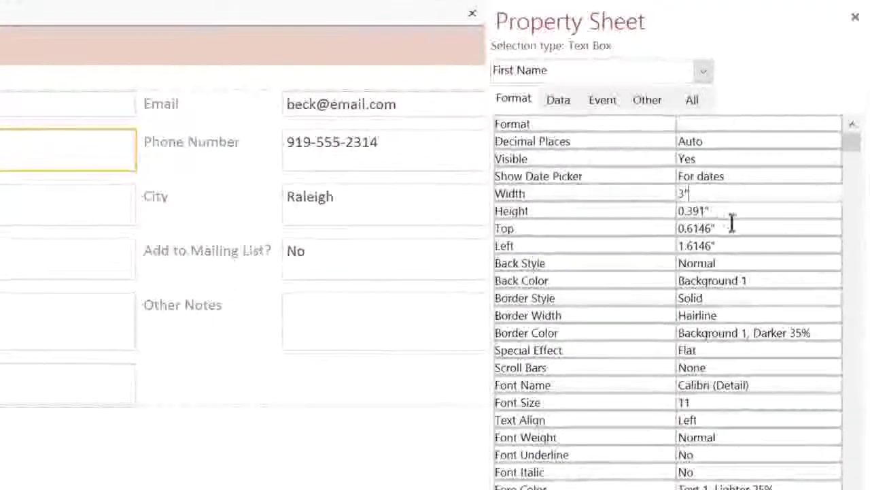
pyautogui.click(769, 281)
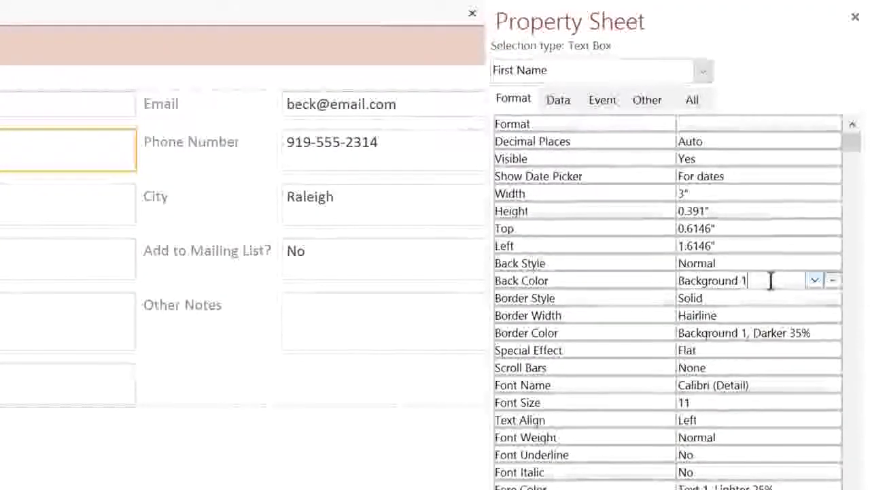
pyautogui.click(815, 280)
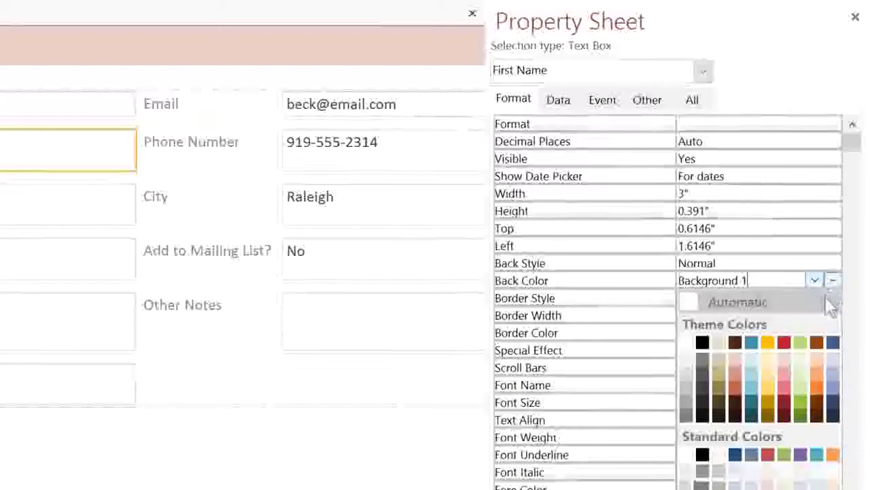
pyautogui.press('Escape')
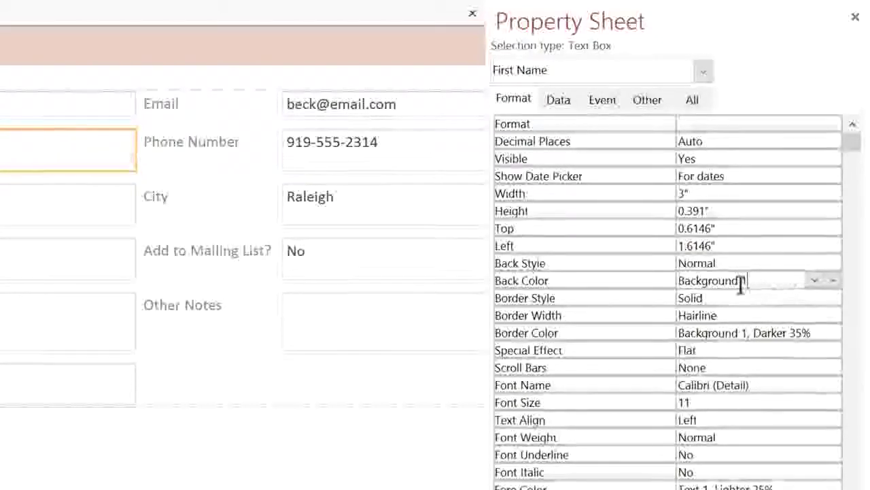
pyautogui.click(521, 232)
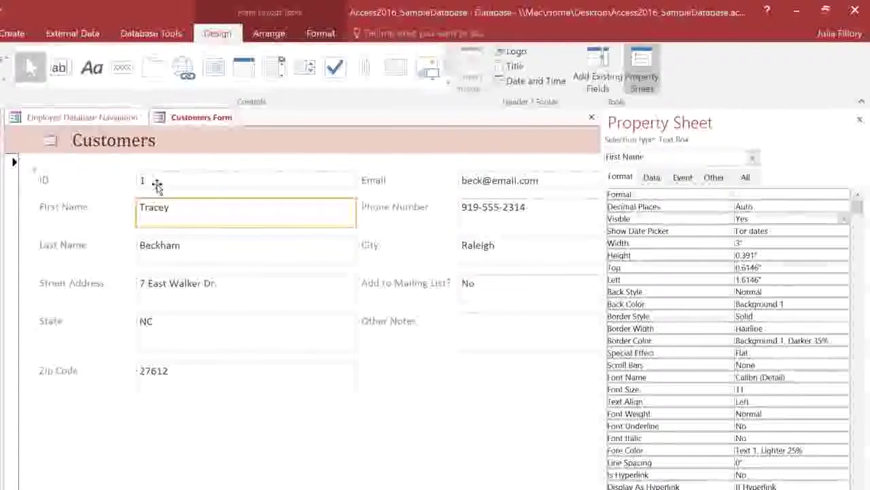
# - Set the ID field's Visible to No, switch to Form View, then open the Orders form
pyautogui.click(157, 185)
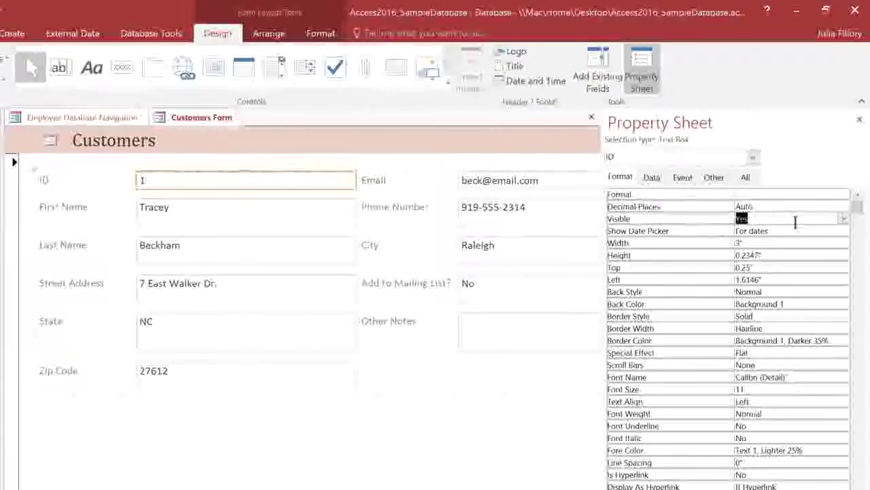
pyautogui.click(843, 219)
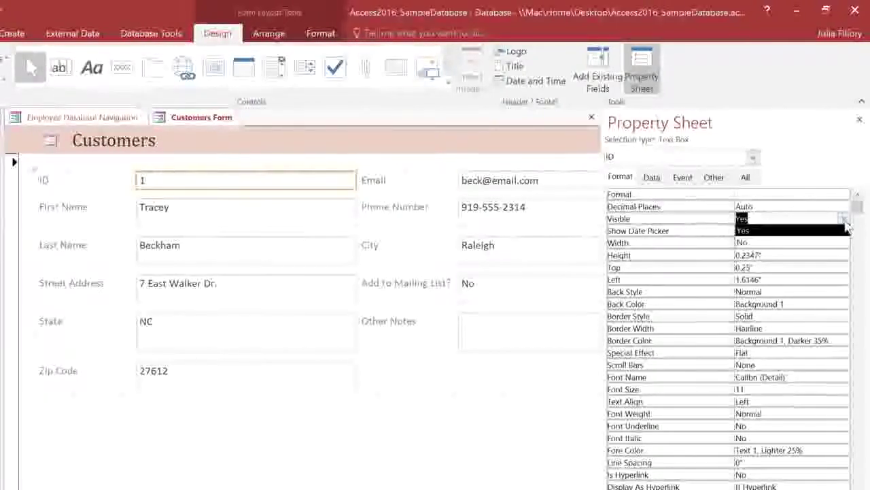
pyautogui.click(796, 242)
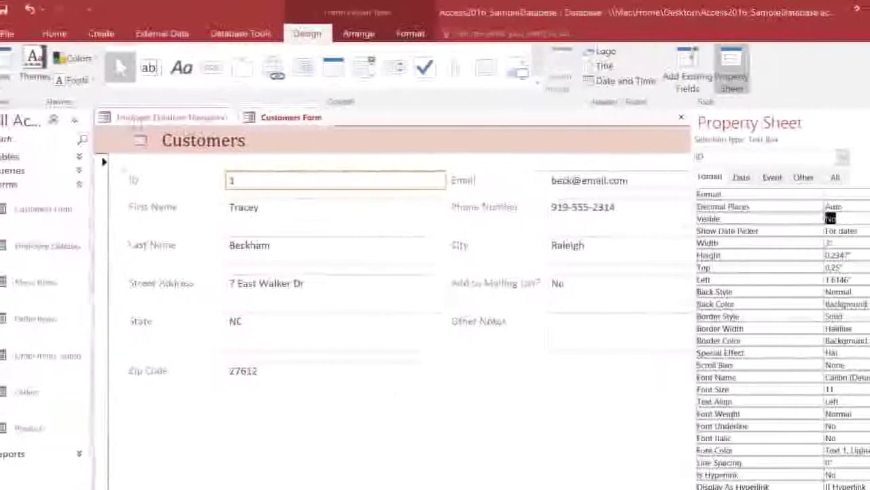
pyautogui.click(17, 88)
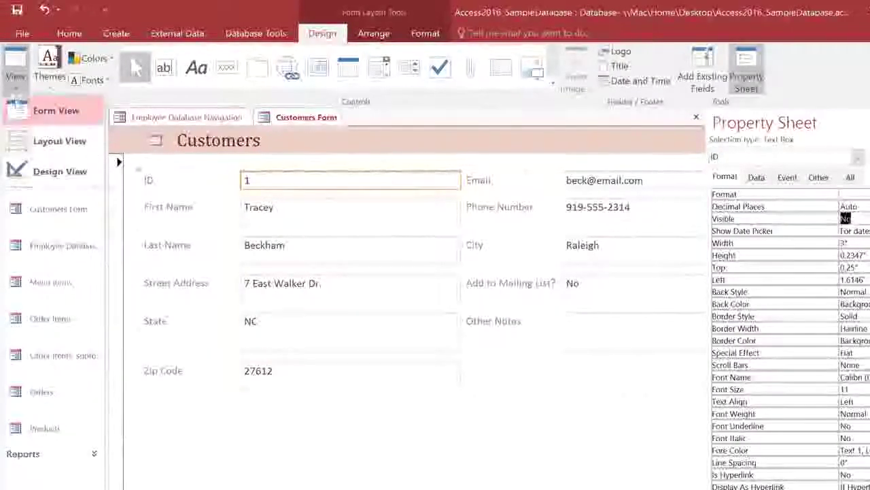
pyautogui.click(54, 110)
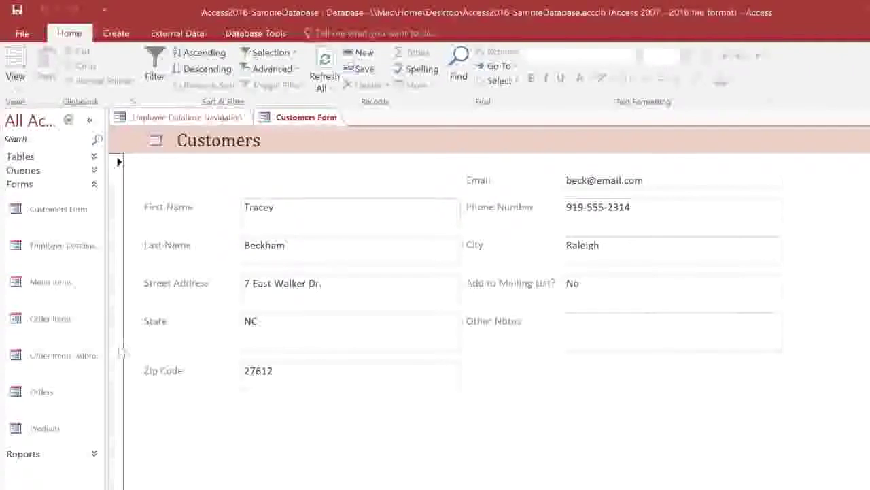
pyautogui.doubleClick(68, 396)
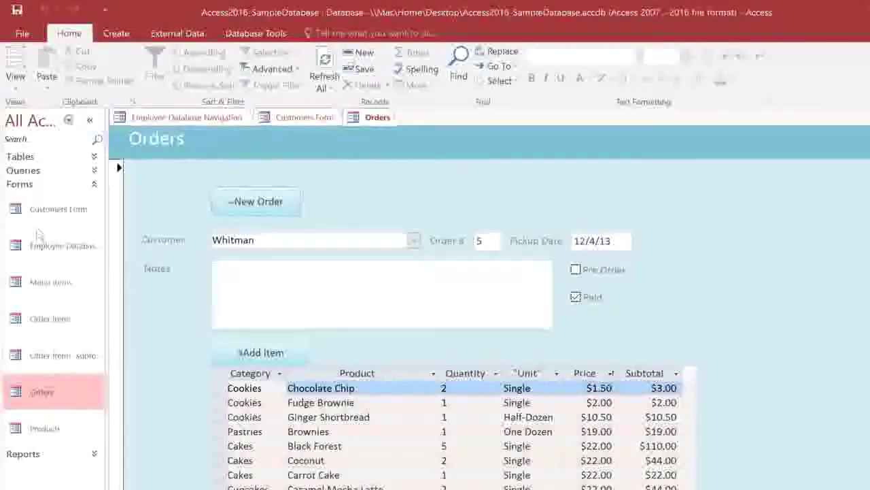
# - In Layout View, open the Expression Builder for Pickup Date's Default Value property
pyautogui.click(26, 82)
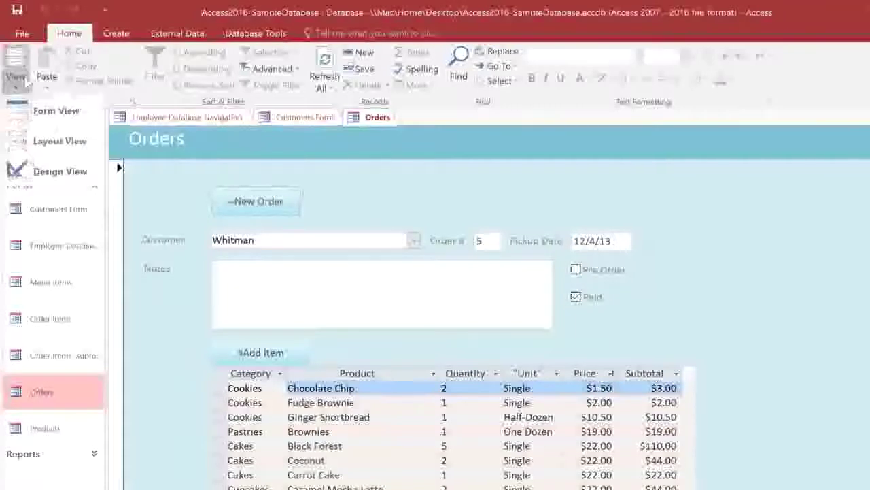
pyautogui.click(22, 140)
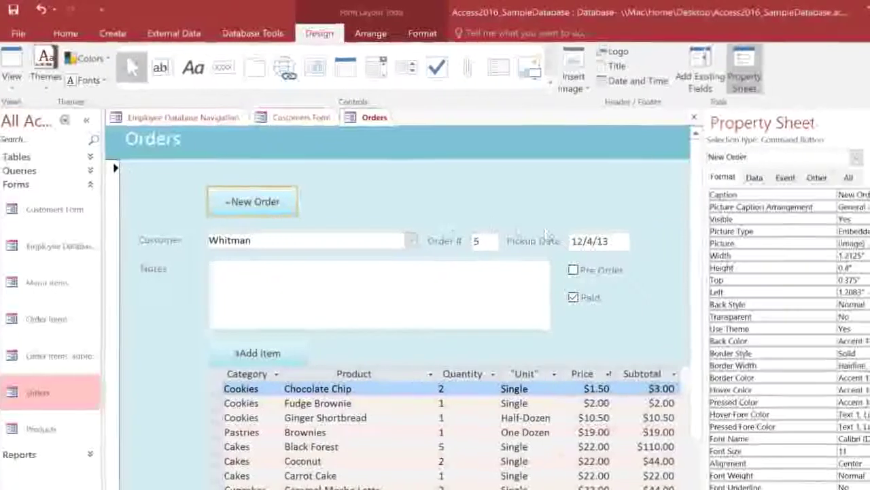
pyautogui.click(595, 241)
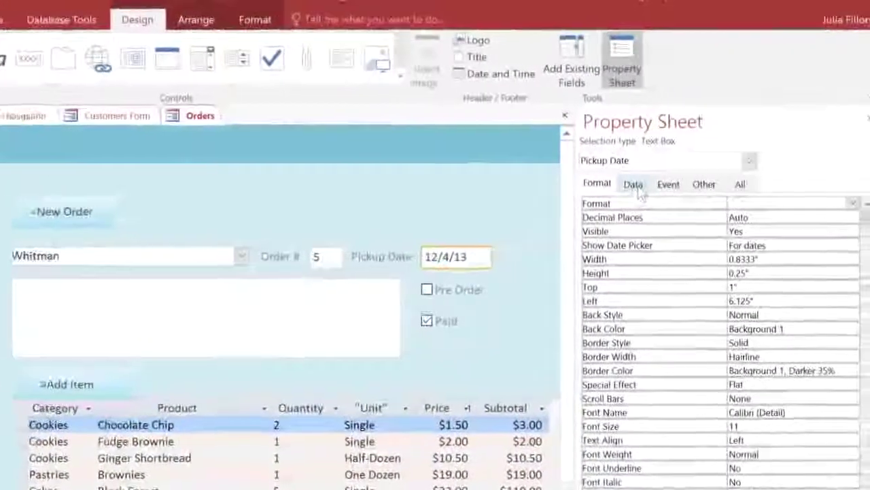
pyautogui.click(628, 188)
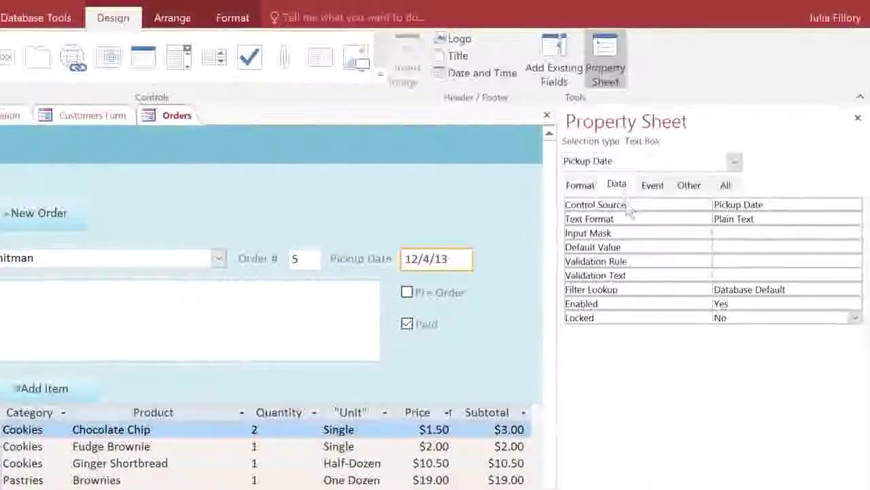
pyautogui.click(630, 249)
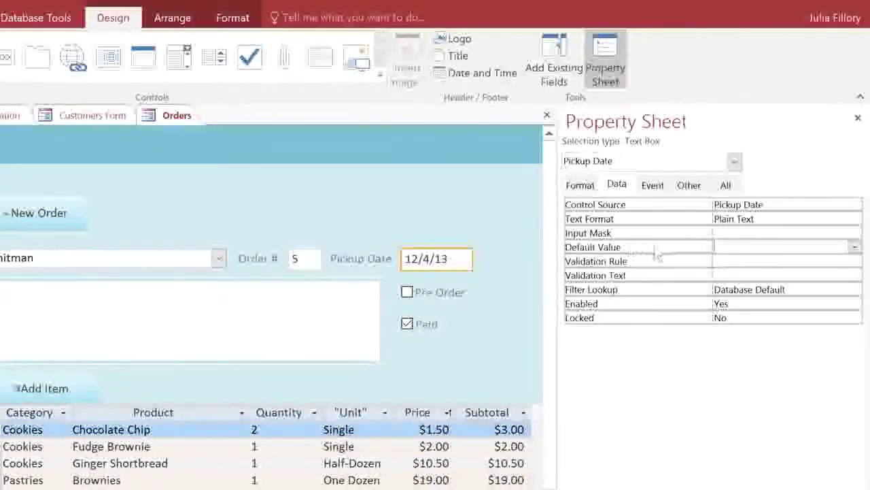
pyautogui.click(854, 248)
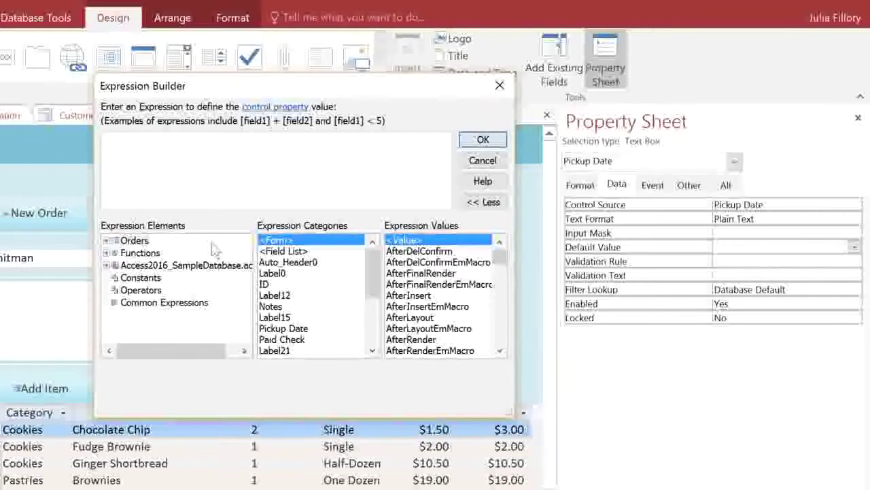
# - Set Pickup Date's Default Value to =Date() from Common Expressions' Current Date
pyautogui.click(161, 306)
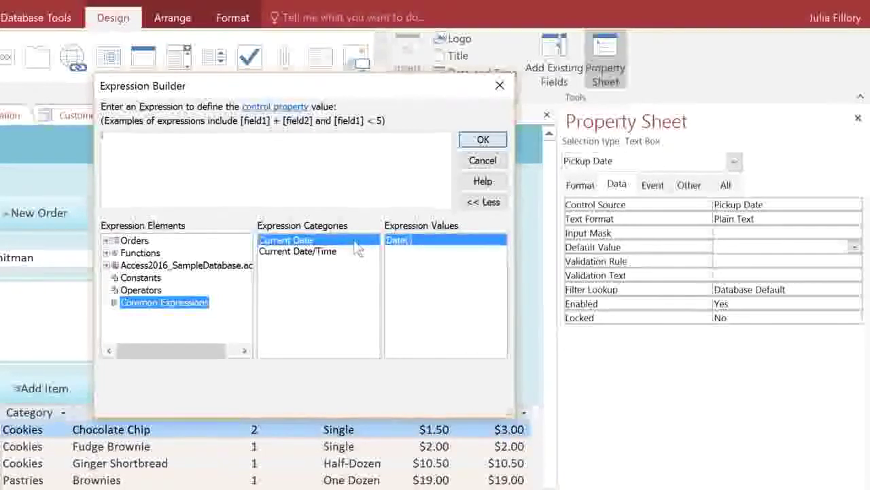
pyautogui.doubleClick(439, 241)
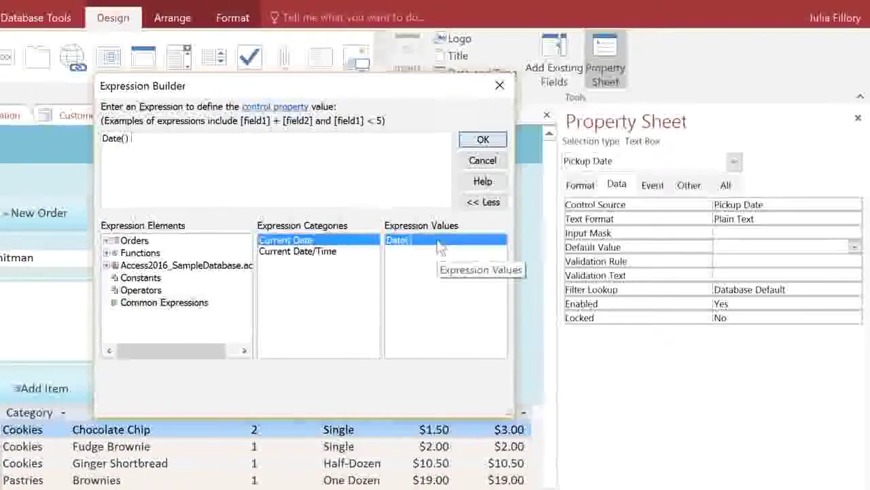
pyautogui.click(491, 148)
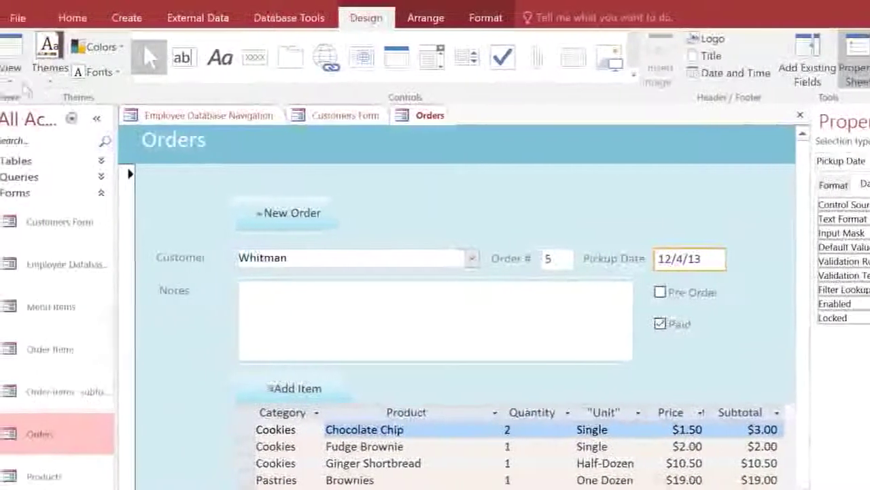
# - Return to Form View and start a new order to confirm Pickup Date shows 3/30/16
pyautogui.click(17, 61)
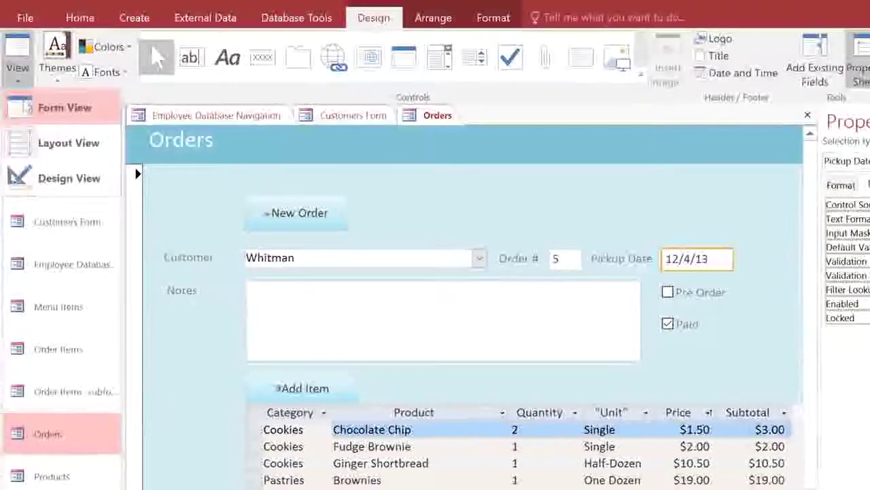
pyautogui.click(27, 108)
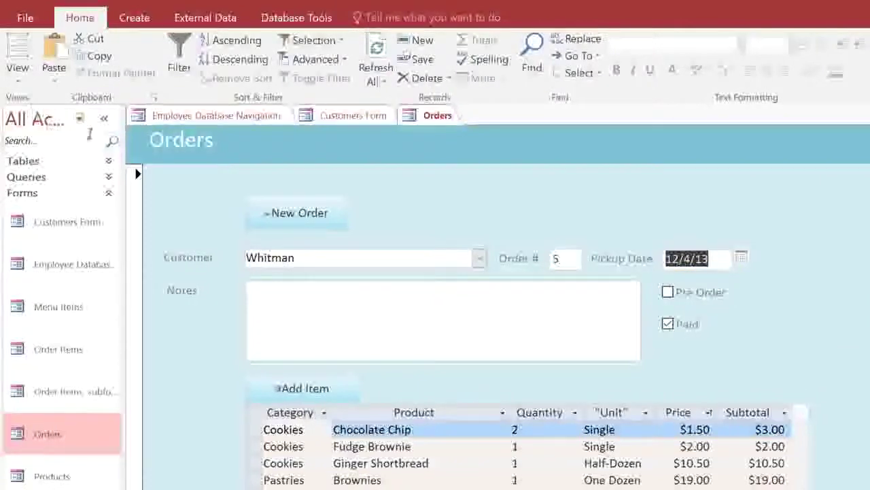
pyautogui.click(294, 214)
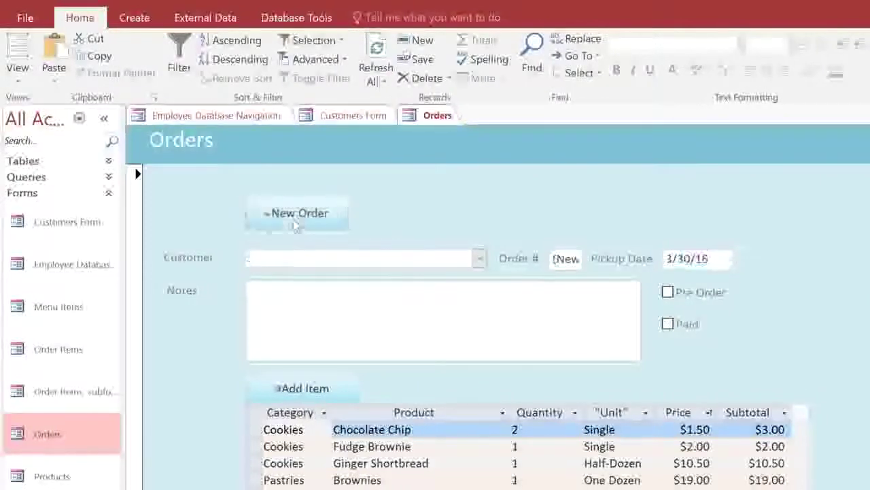
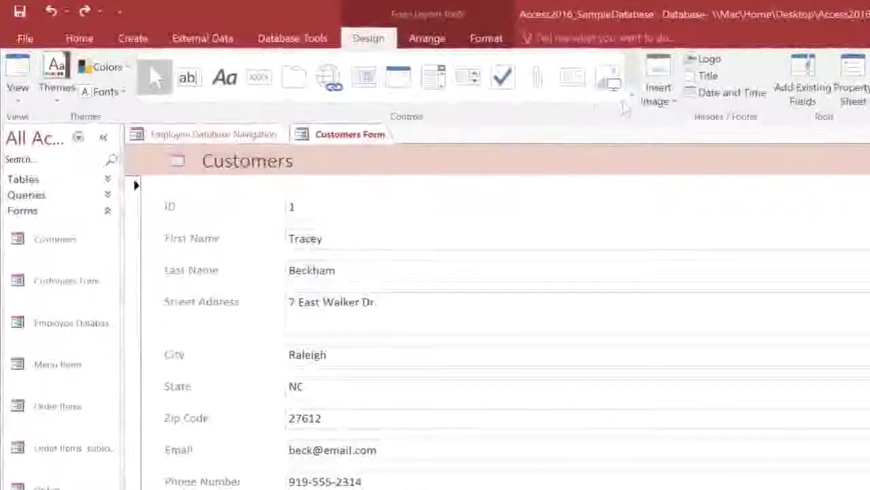
# - Add a Find Record command button named Search, with the Binoculars picture, at the form's top
pyautogui.click(631, 99)
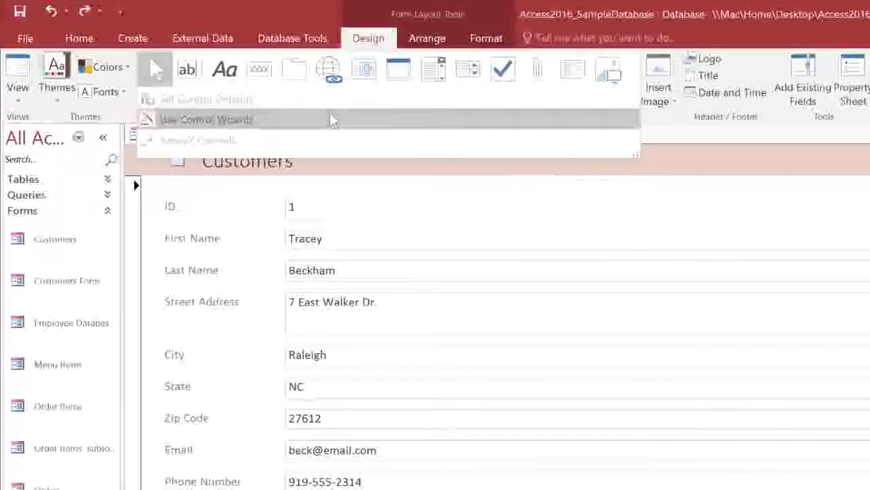
pyautogui.click(258, 76)
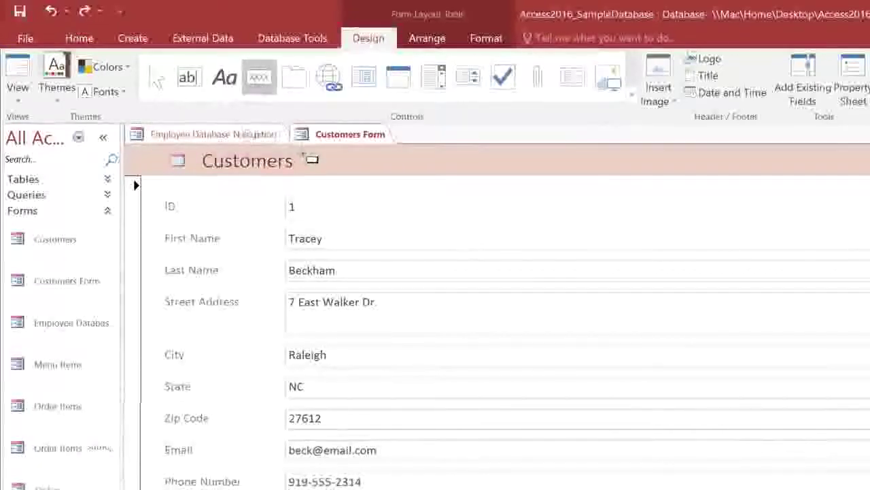
pyautogui.click(336, 194)
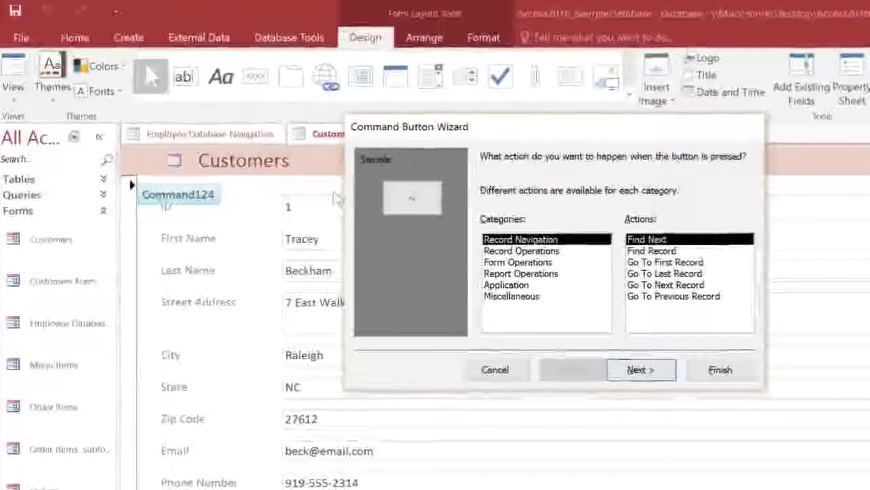
pyautogui.click(480, 251)
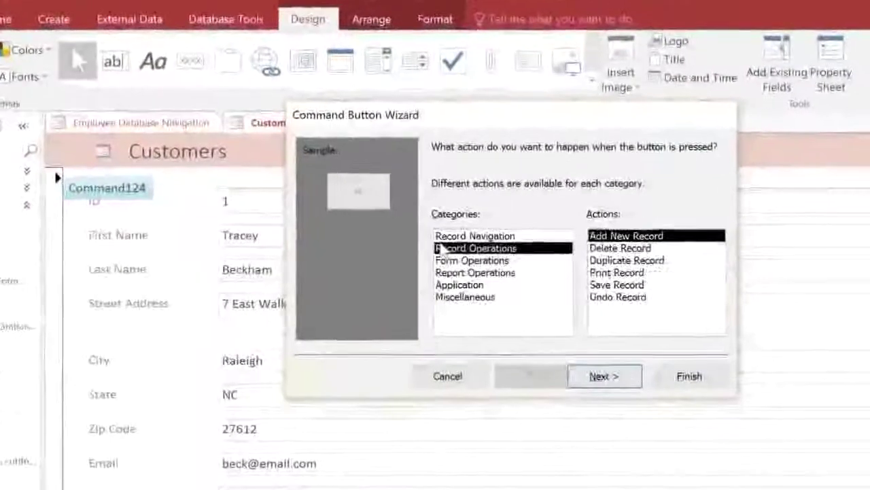
pyautogui.click(421, 259)
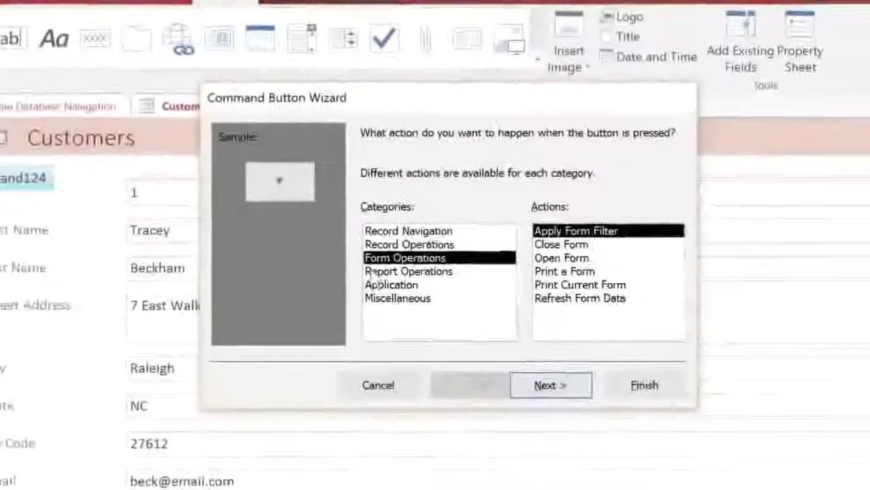
pyautogui.click(425, 274)
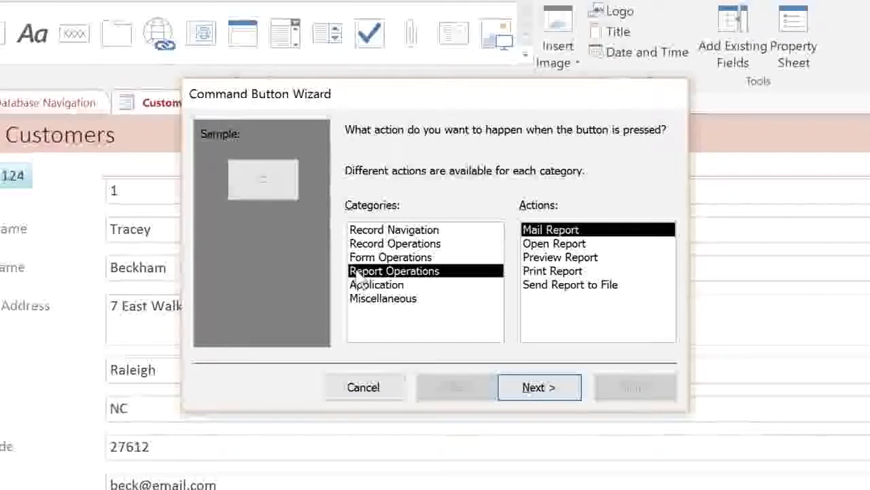
pyautogui.click(389, 232)
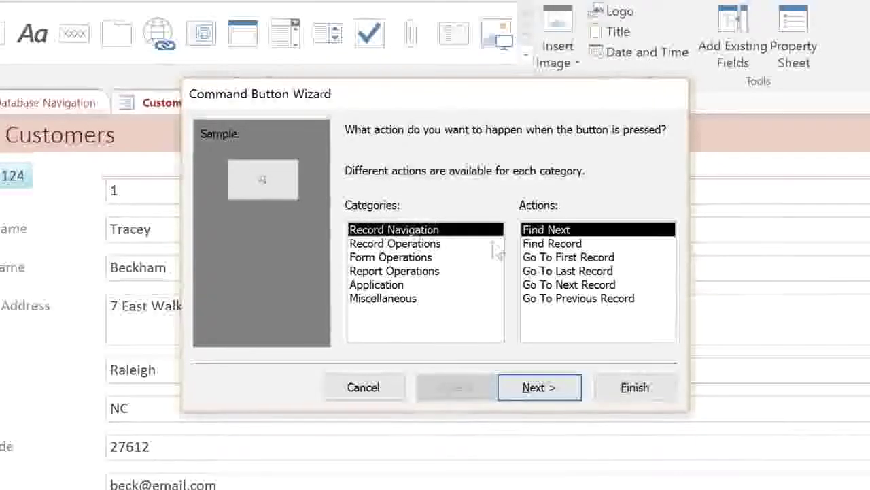
pyautogui.click(537, 244)
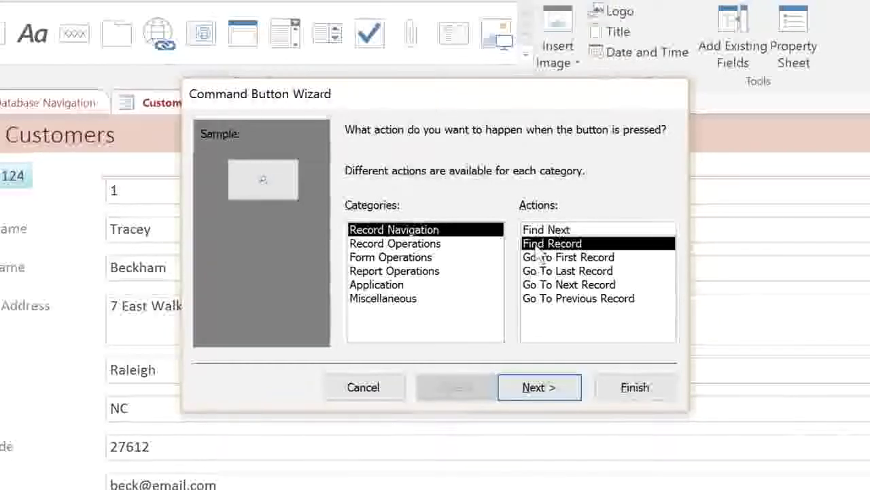
pyautogui.click(534, 387)
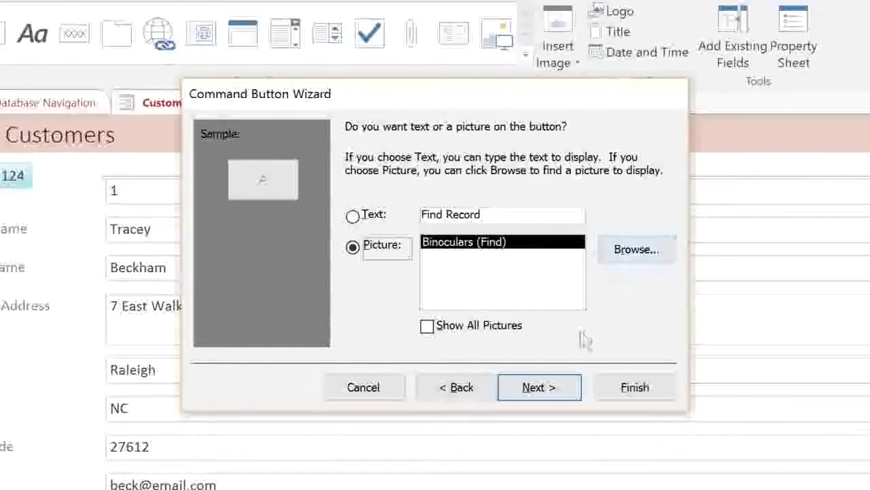
pyautogui.click(555, 383)
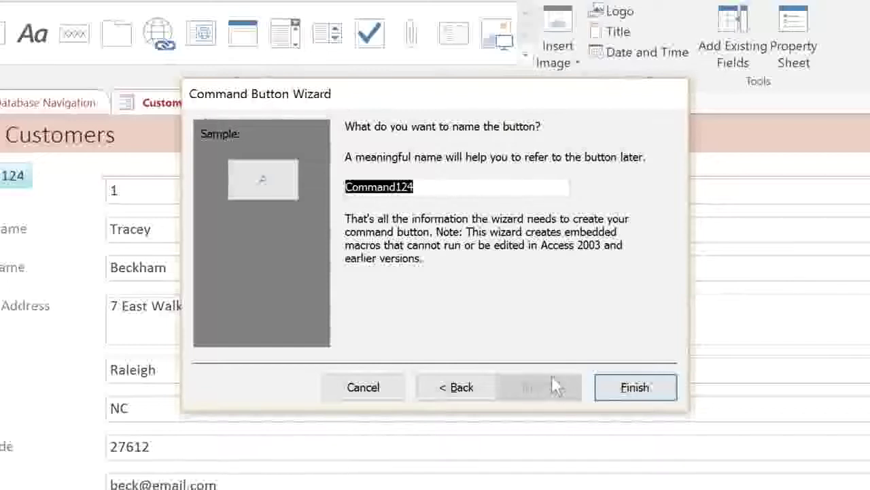
pyautogui.write('Search')
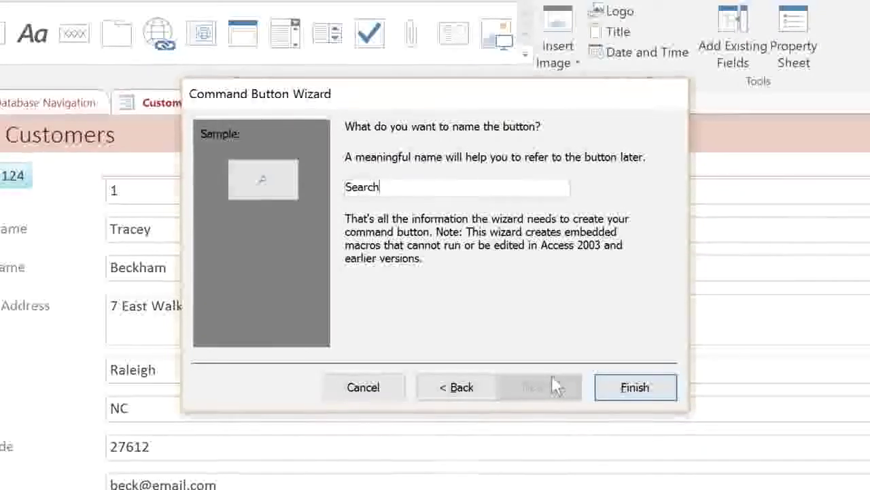
pyautogui.click(619, 387)
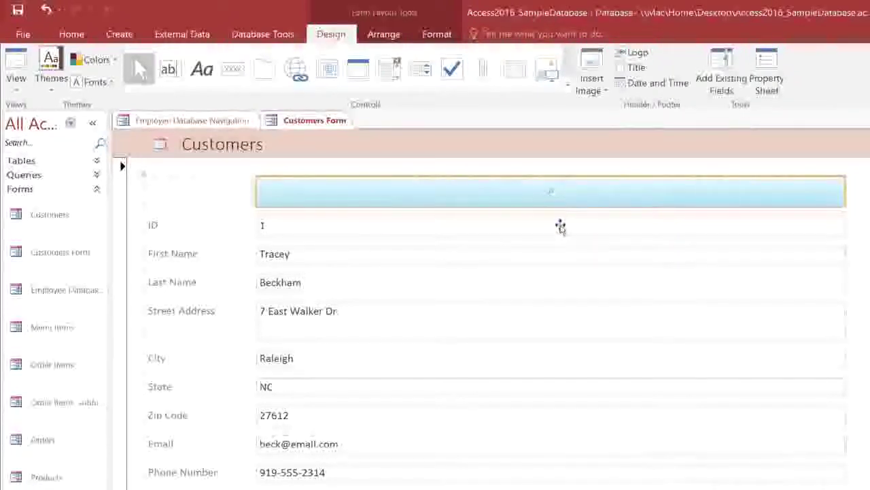
# - Shrink the field column to about half its width from the ID text box, then show Arrange
pyautogui.click(561, 229)
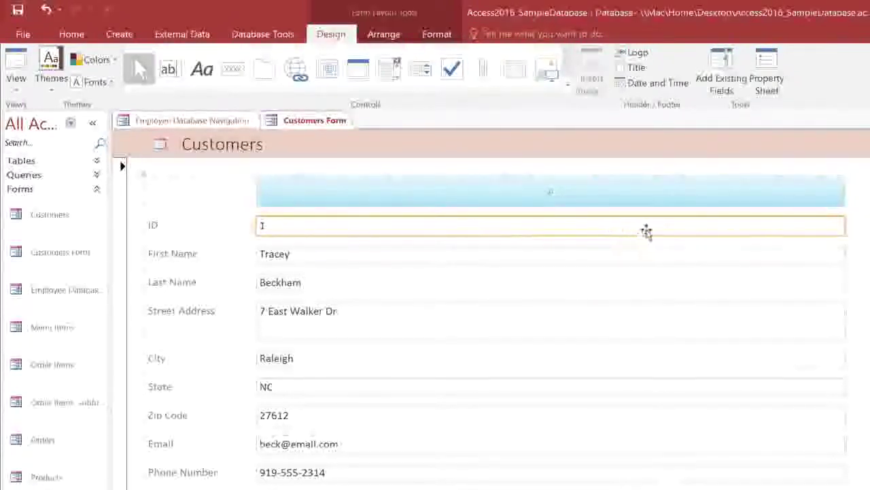
pyautogui.moveTo(843, 225); pyautogui.dragTo(489, 221)
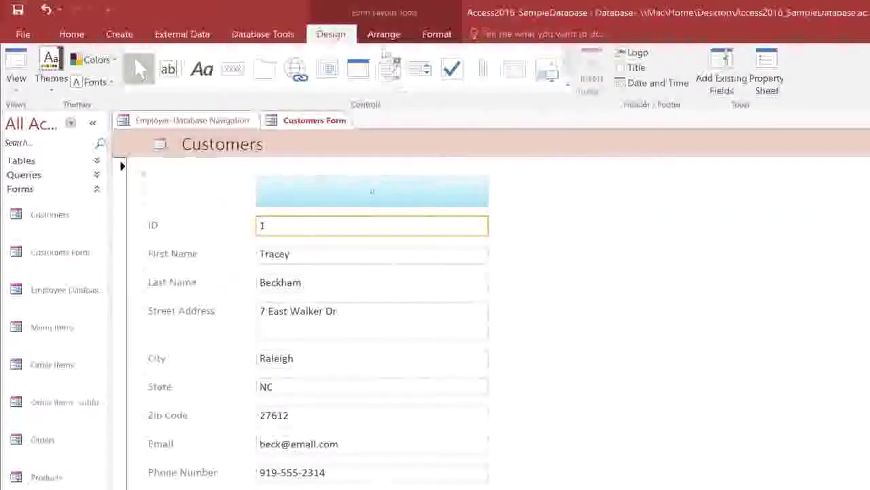
pyautogui.click(381, 36)
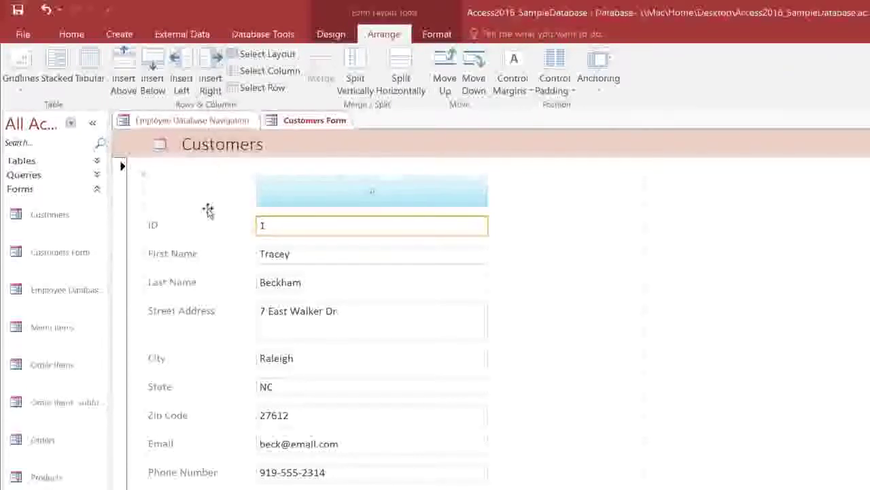
# - Move Last Name and its text box into a new right-hand column and delete the empty cell below Other Notes
pyautogui.click(206, 281)
pyautogui.keyDown('shift'); pyautogui.click(273, 286); pyautogui.keyUp('shift')
pyautogui.moveTo(273, 286); pyautogui.dragTo(592, 261)
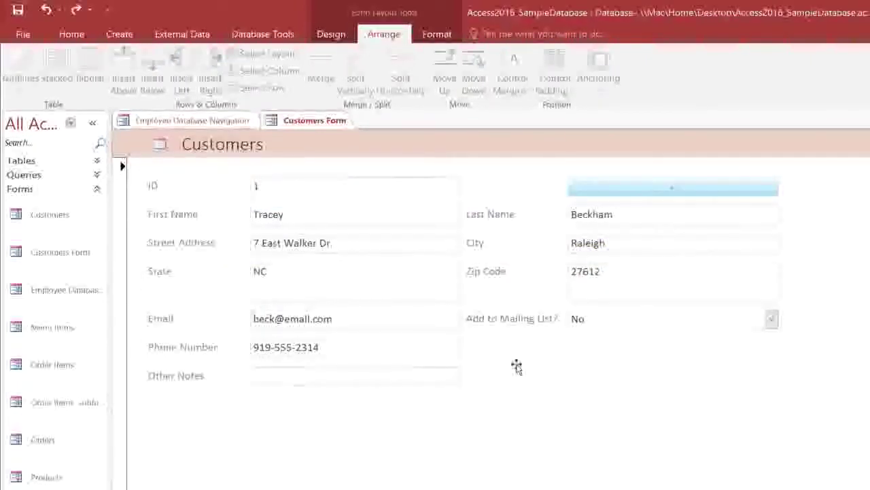
pyautogui.click(344, 404)
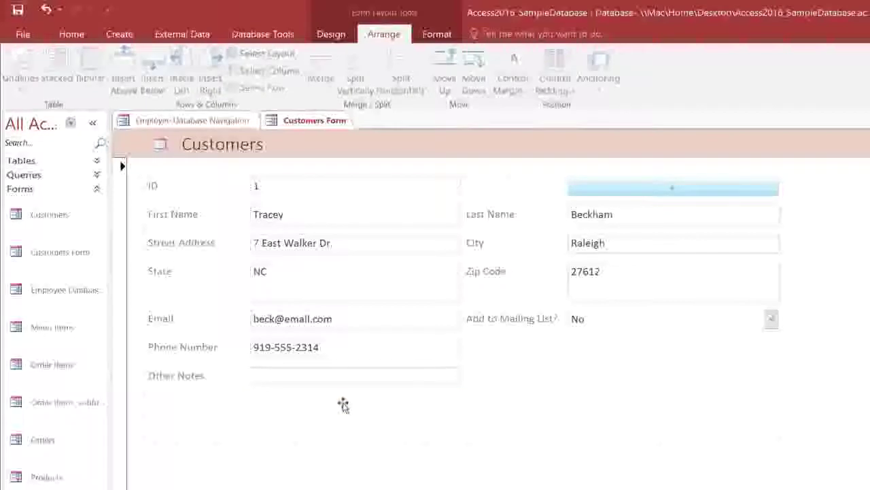
pyautogui.press('Delete')
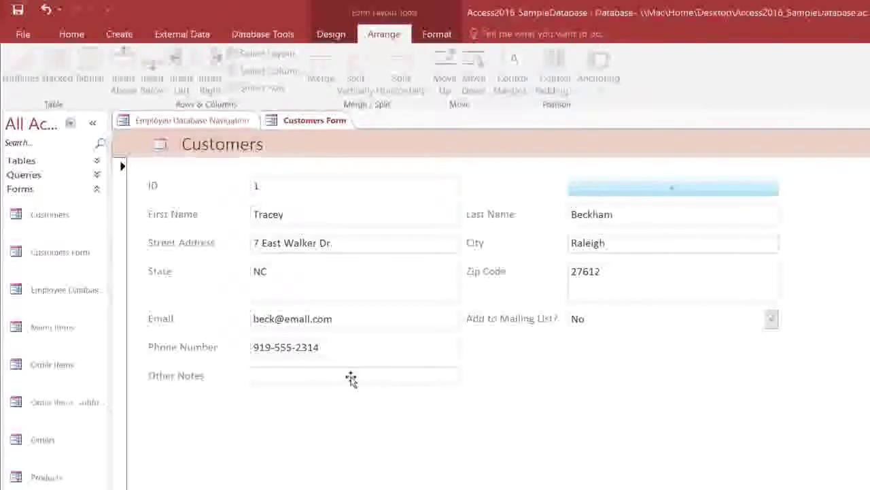
# - Merge Other Notes with the empty cells beside it and drag it taller
pyautogui.moveTo(351, 379); pyautogui.dragTo(588, 380)
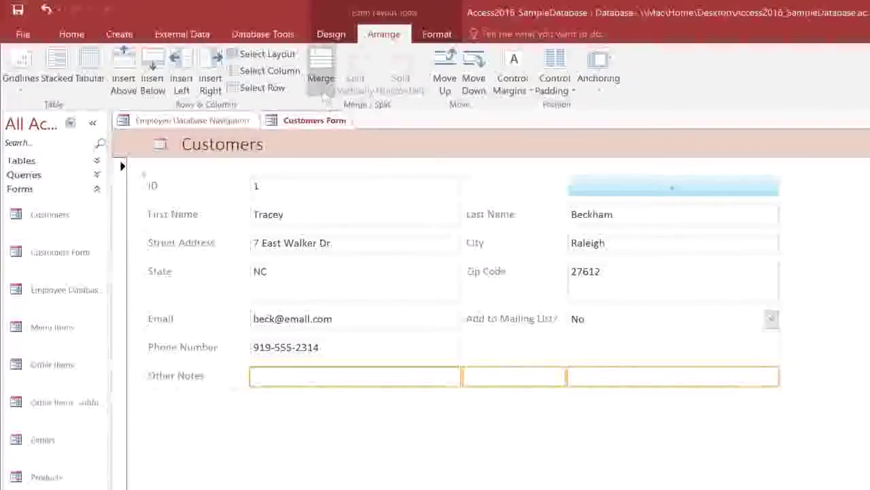
pyautogui.click(322, 80)
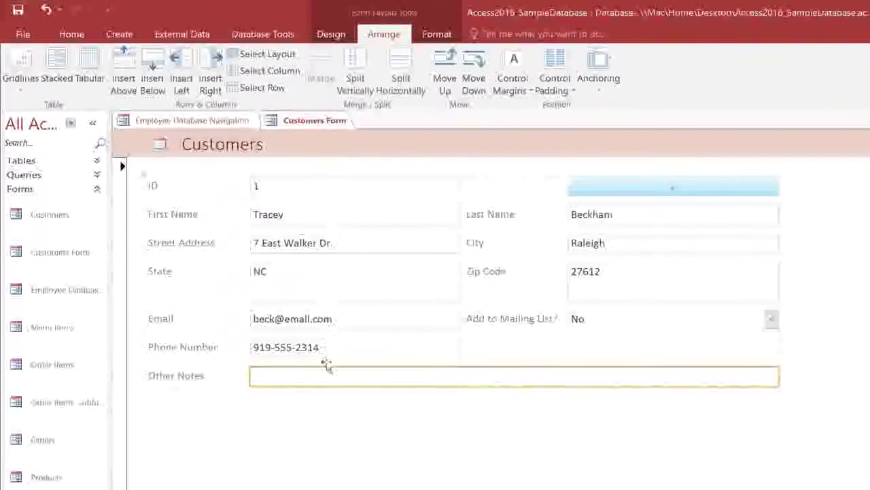
pyautogui.moveTo(317, 385); pyautogui.dragTo(324, 423)
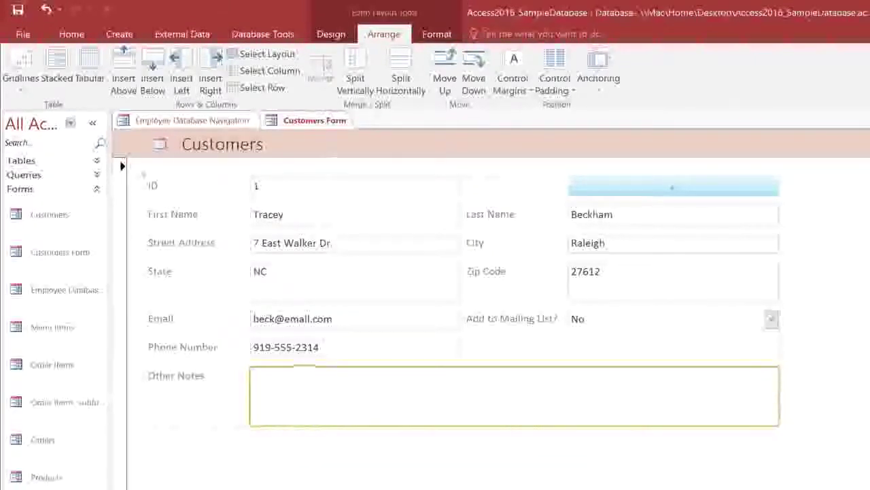
# - Fill the ID, First Name, Street Address and Last Name text boxes light blue
pyautogui.click(329, 35)
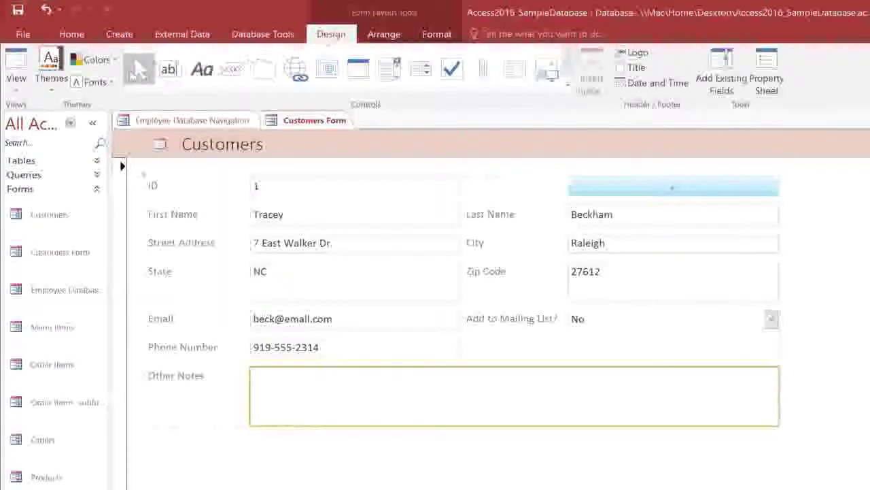
pyautogui.click(51, 65)
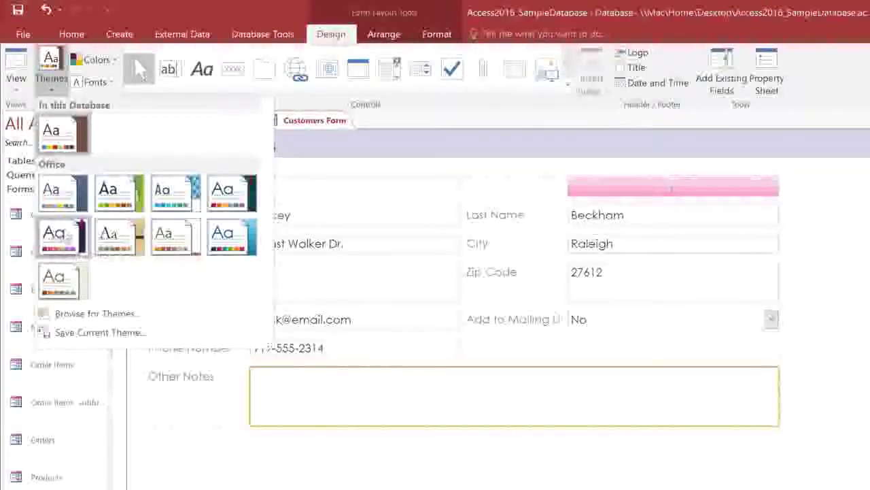
pyautogui.click(438, 36)
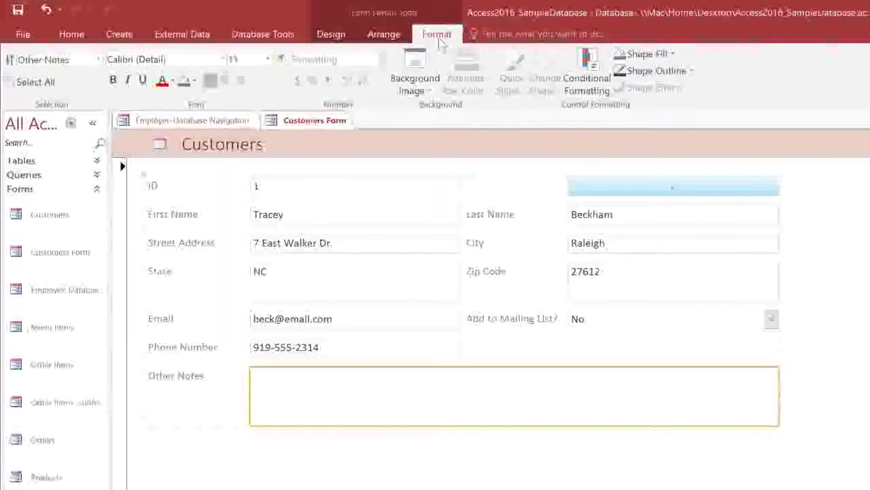
pyautogui.click(325, 184)
pyautogui.keyDown('shift'); pyautogui.click(317, 216); pyautogui.keyUp('shift')
pyautogui.keyDown('shift'); pyautogui.click(310, 243); pyautogui.keyUp('shift')
pyautogui.keyDown('shift'); pyautogui.click(671, 217); pyautogui.keyUp('shift')
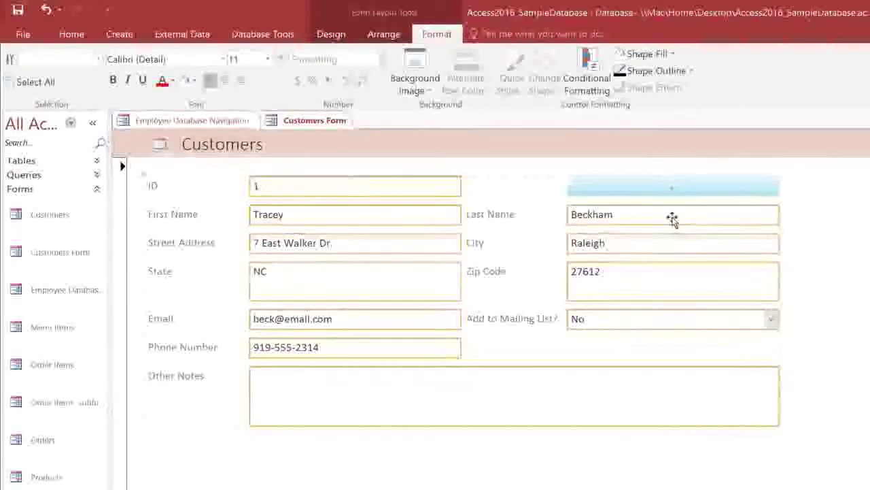
pyautogui.click(651, 55)
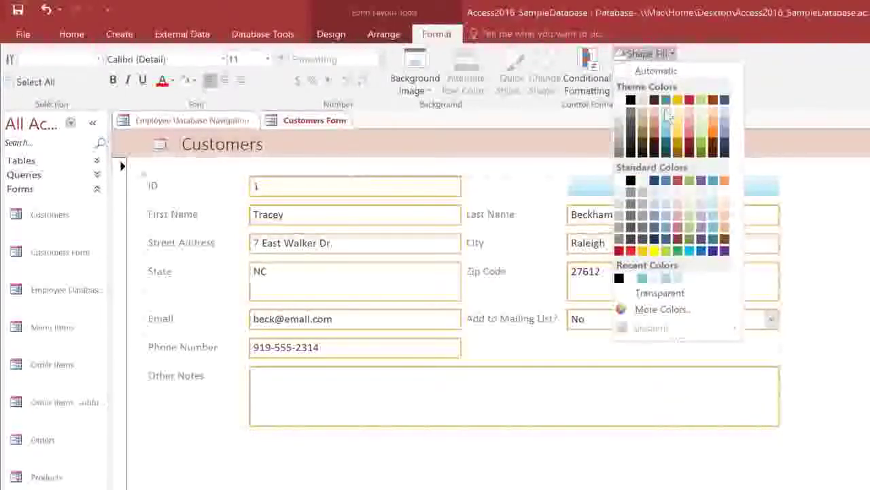
pyautogui.click(667, 116)
# - Give the selected text boxes a new outline colour and line thickness
pyautogui.click(672, 72)
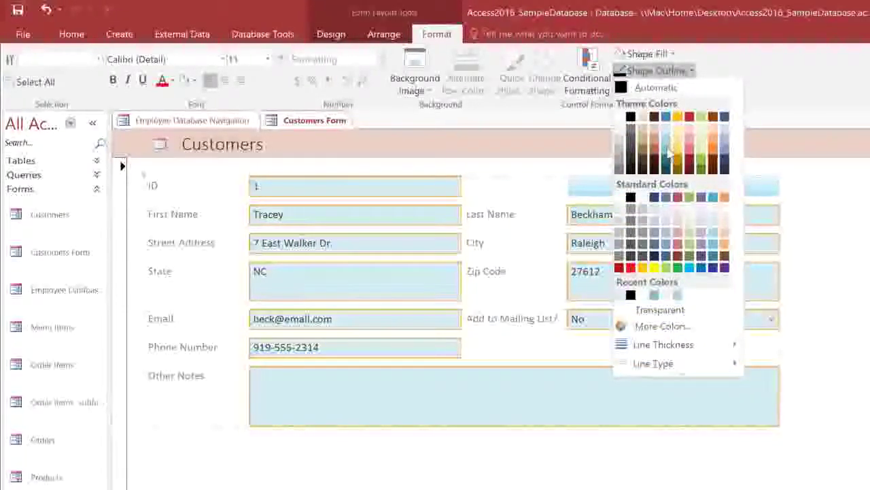
pyautogui.click(669, 153)
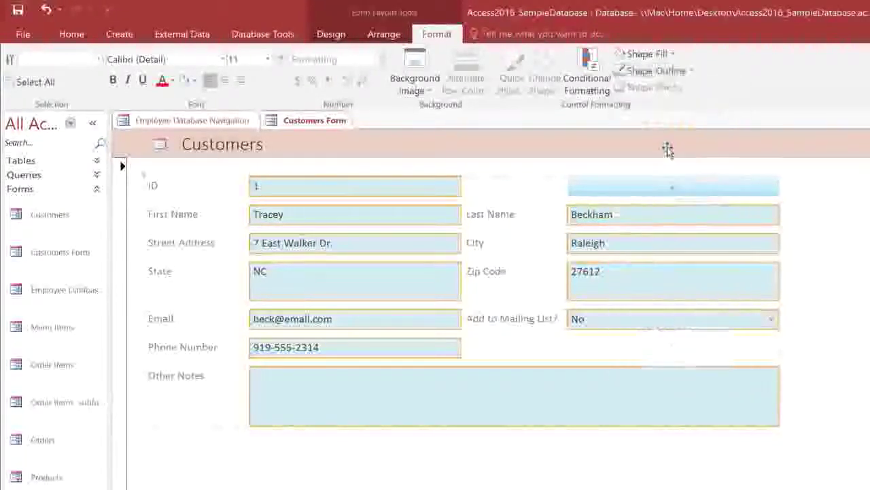
pyautogui.click(677, 75)
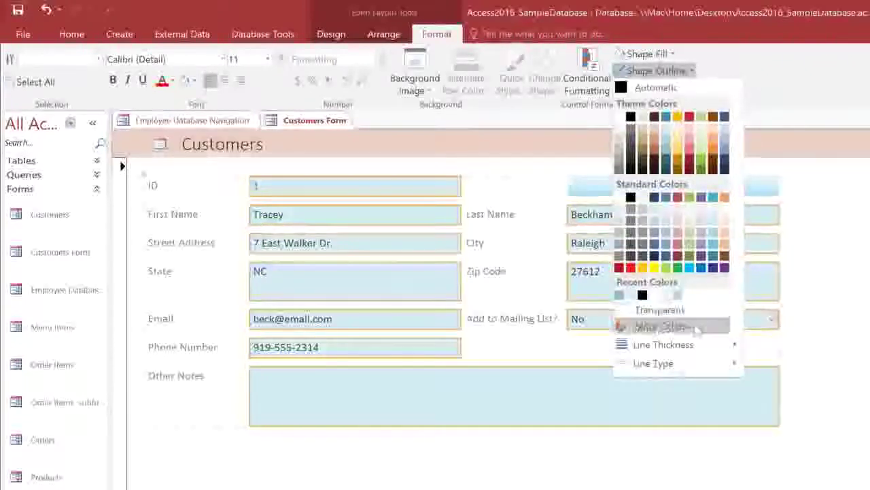
pyautogui.moveTo(697, 347)
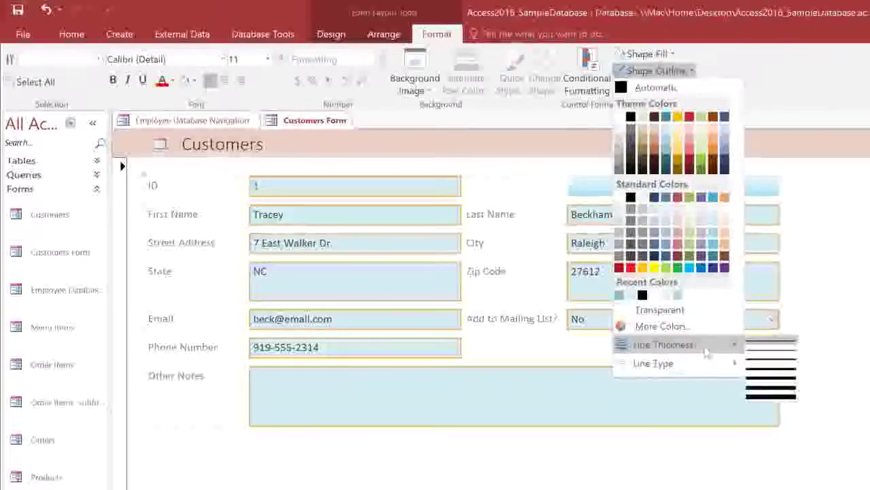
pyautogui.click(758, 360)
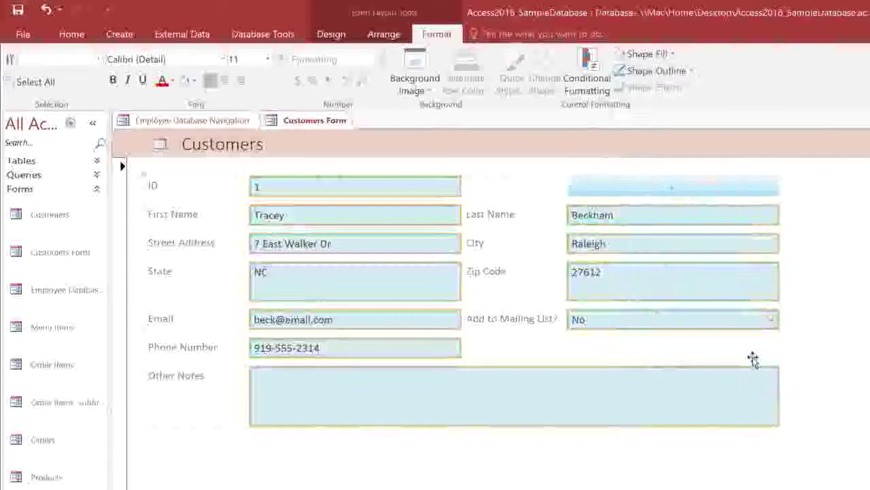
# - Tint the form's detail area background light grey
pyautogui.click(799, 364)
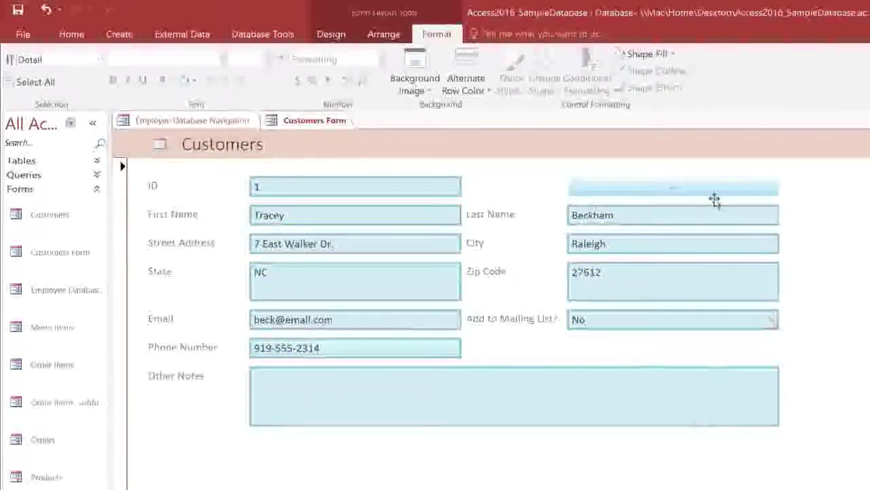
pyautogui.click(645, 54)
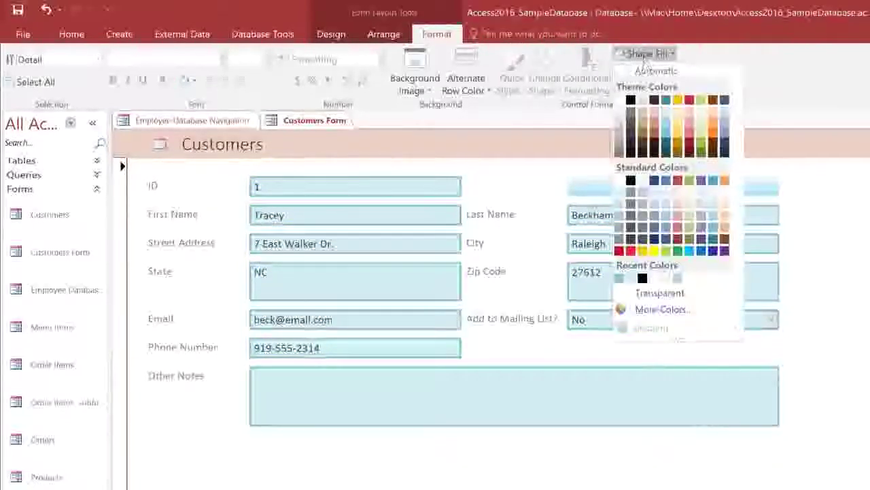
pyautogui.click(622, 114)
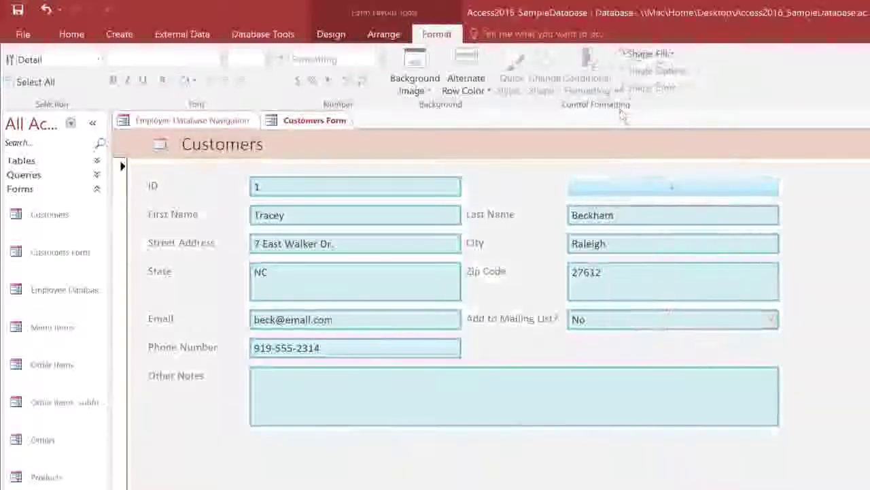